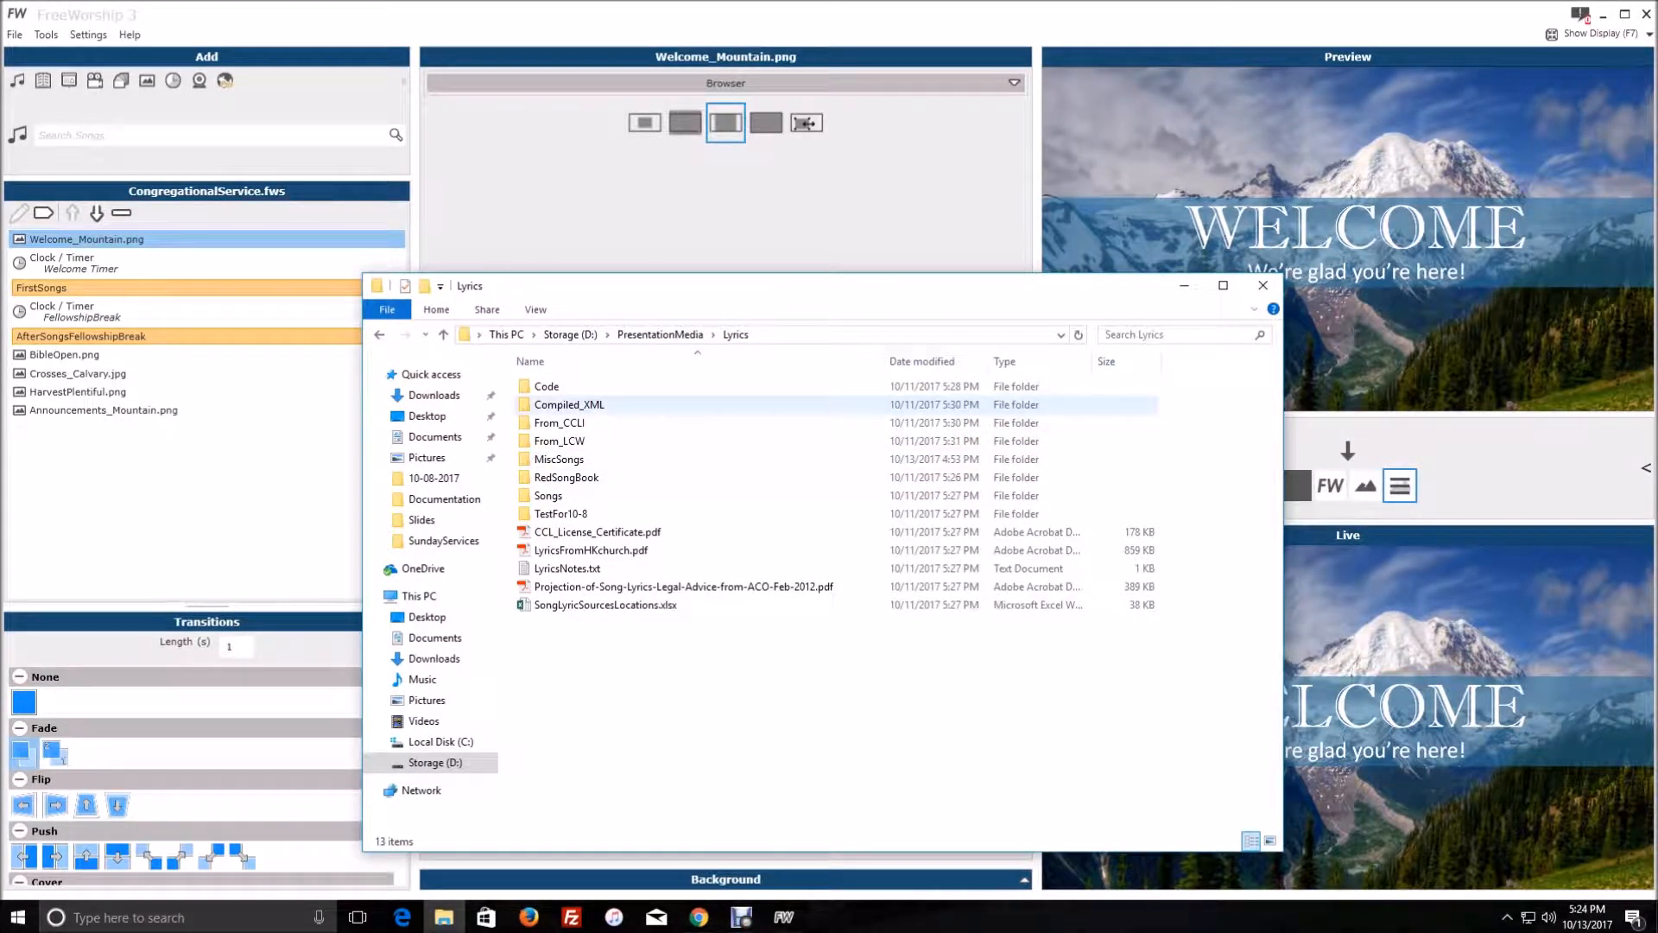
Step: Look through the song XML files in the nested Songs folder inside Lyrics\Songs
double_click(548, 495)
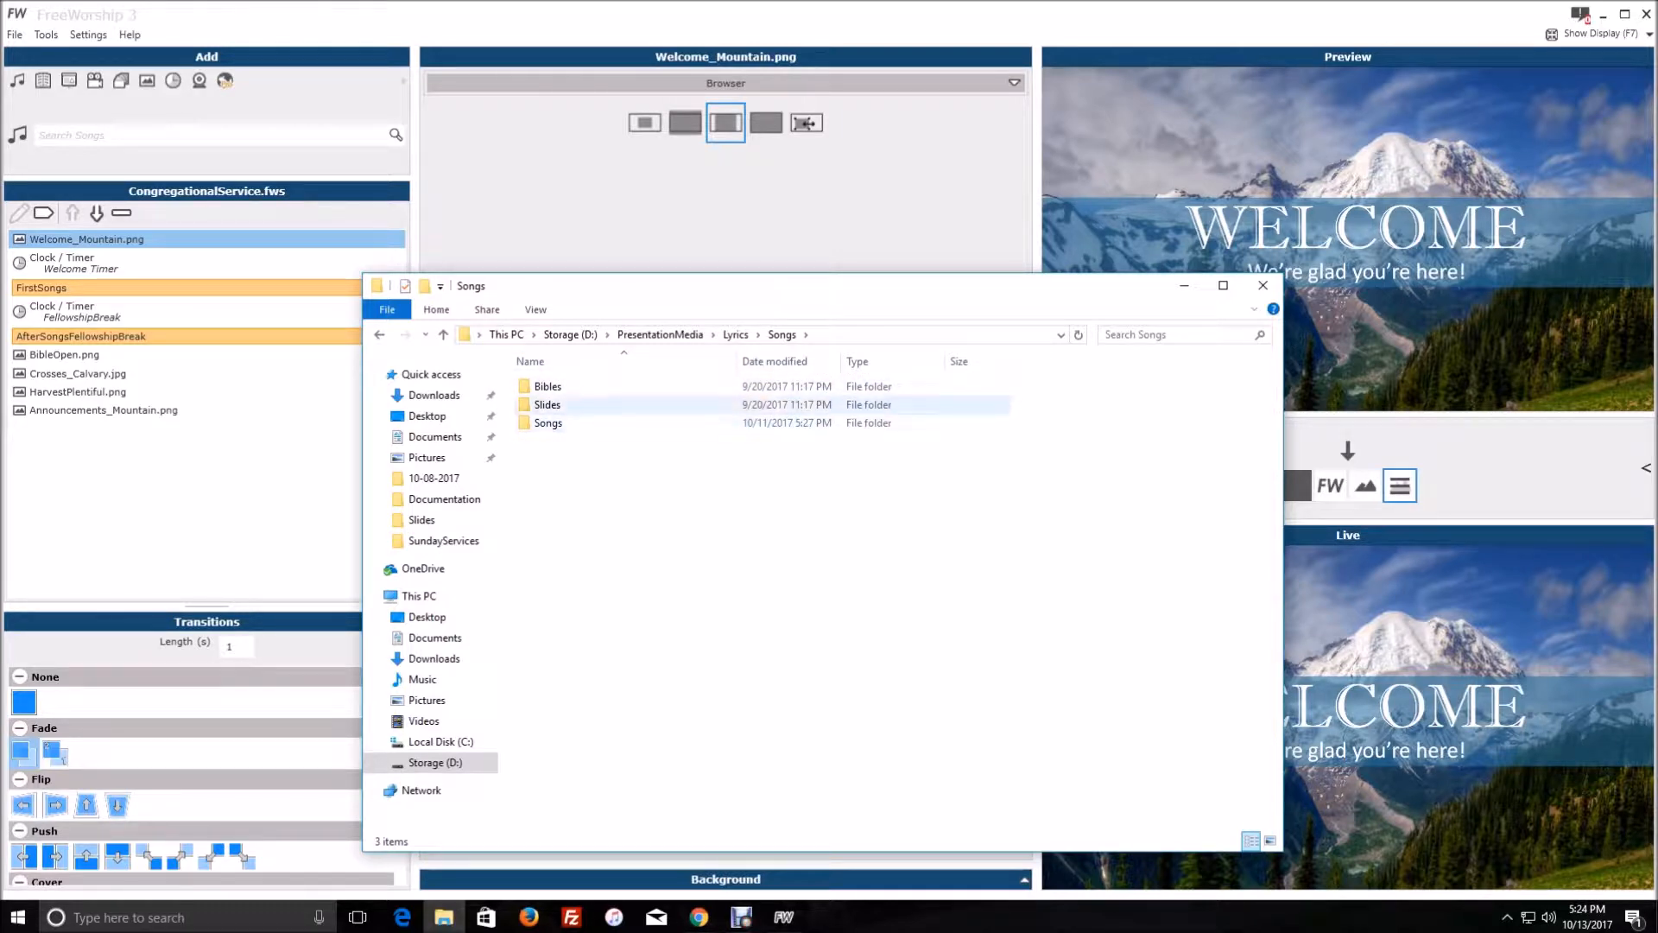
double_click(547, 422)
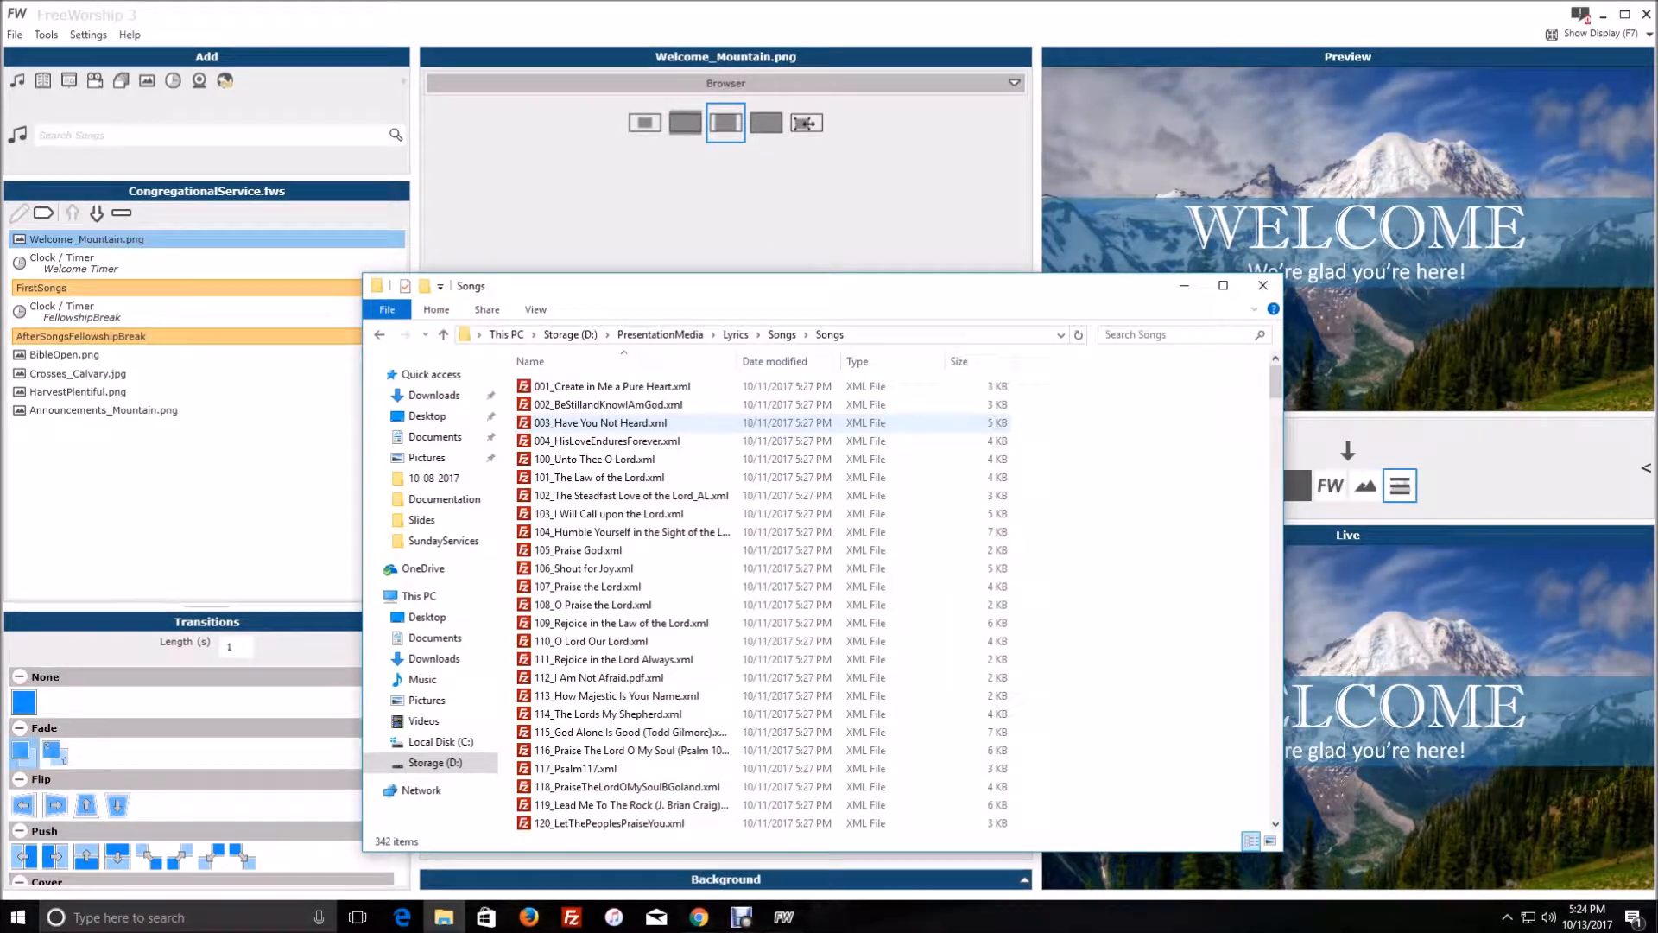
mouse_move(1276, 385)
mouse_down()
mouse_move(1276, 803)
mouse_move(1276, 381)
mouse_up()
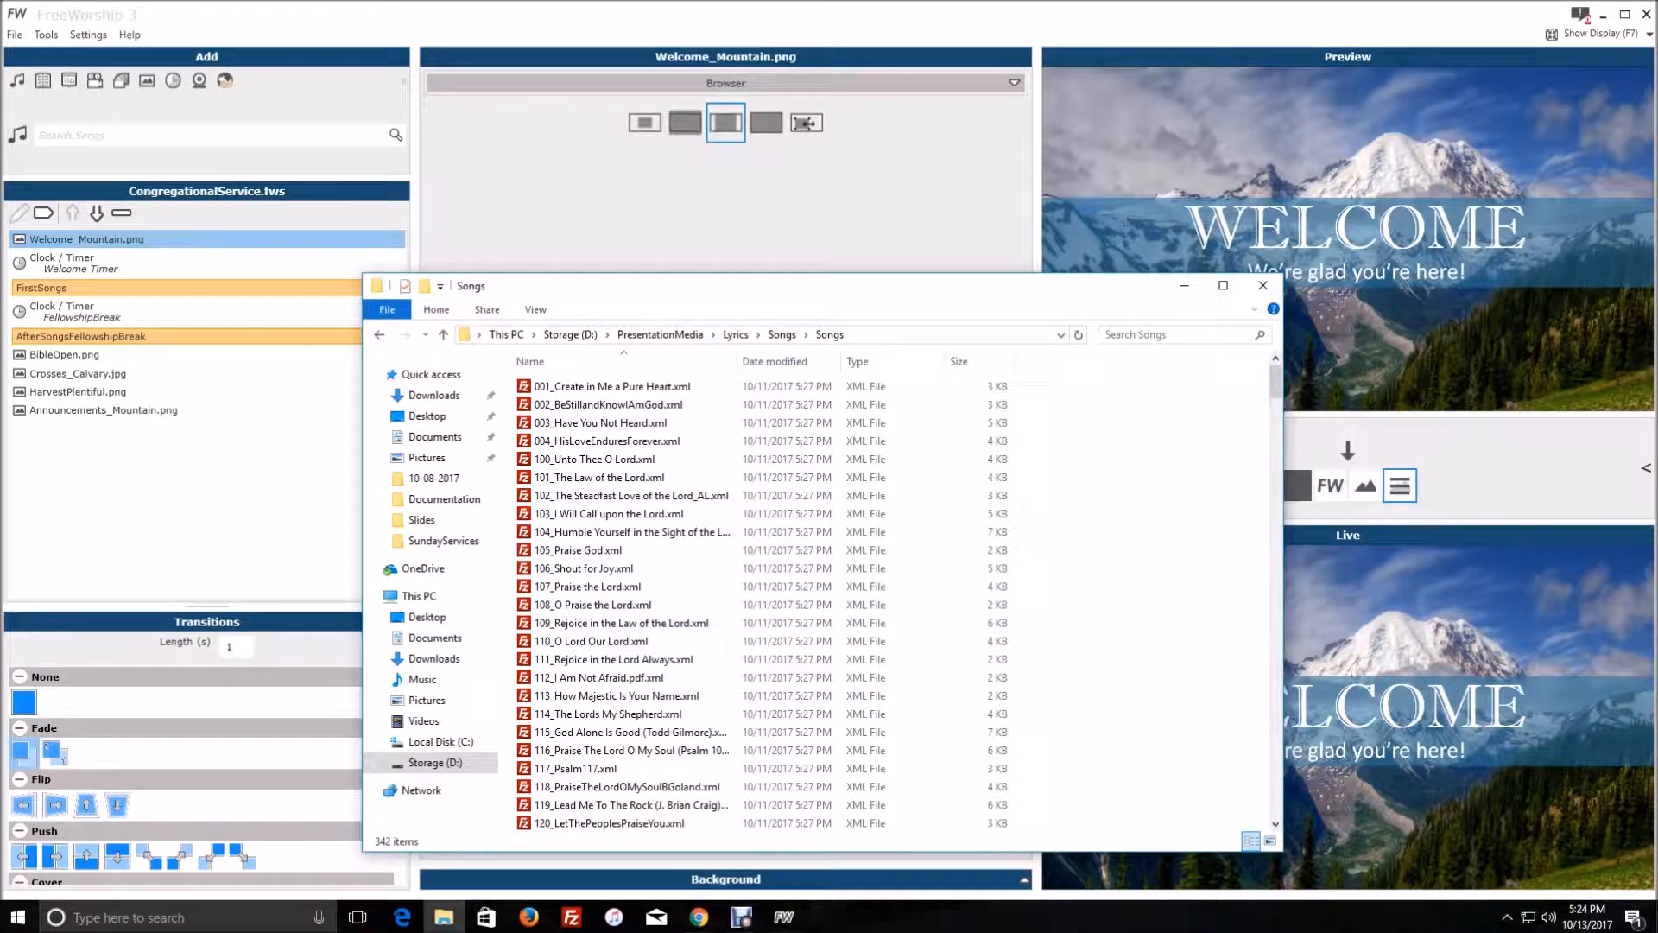
Step: Go back up to PresentationMedia and open the MiscSongs folder inside Lyrics
click(660, 334)
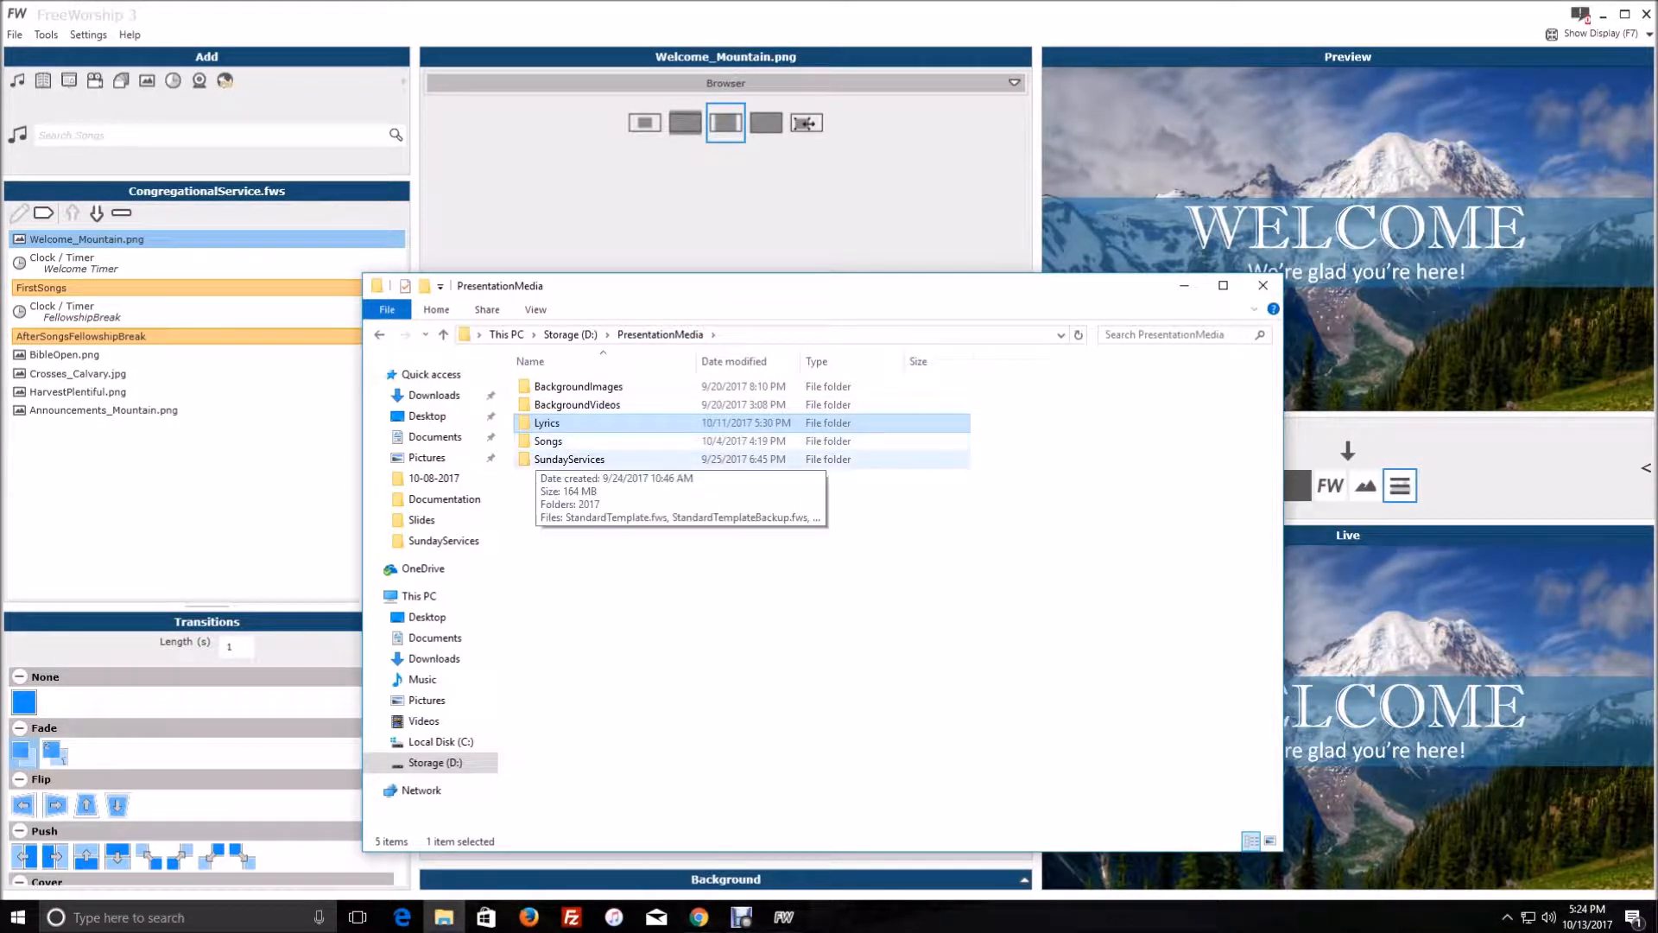
double_click(547, 440)
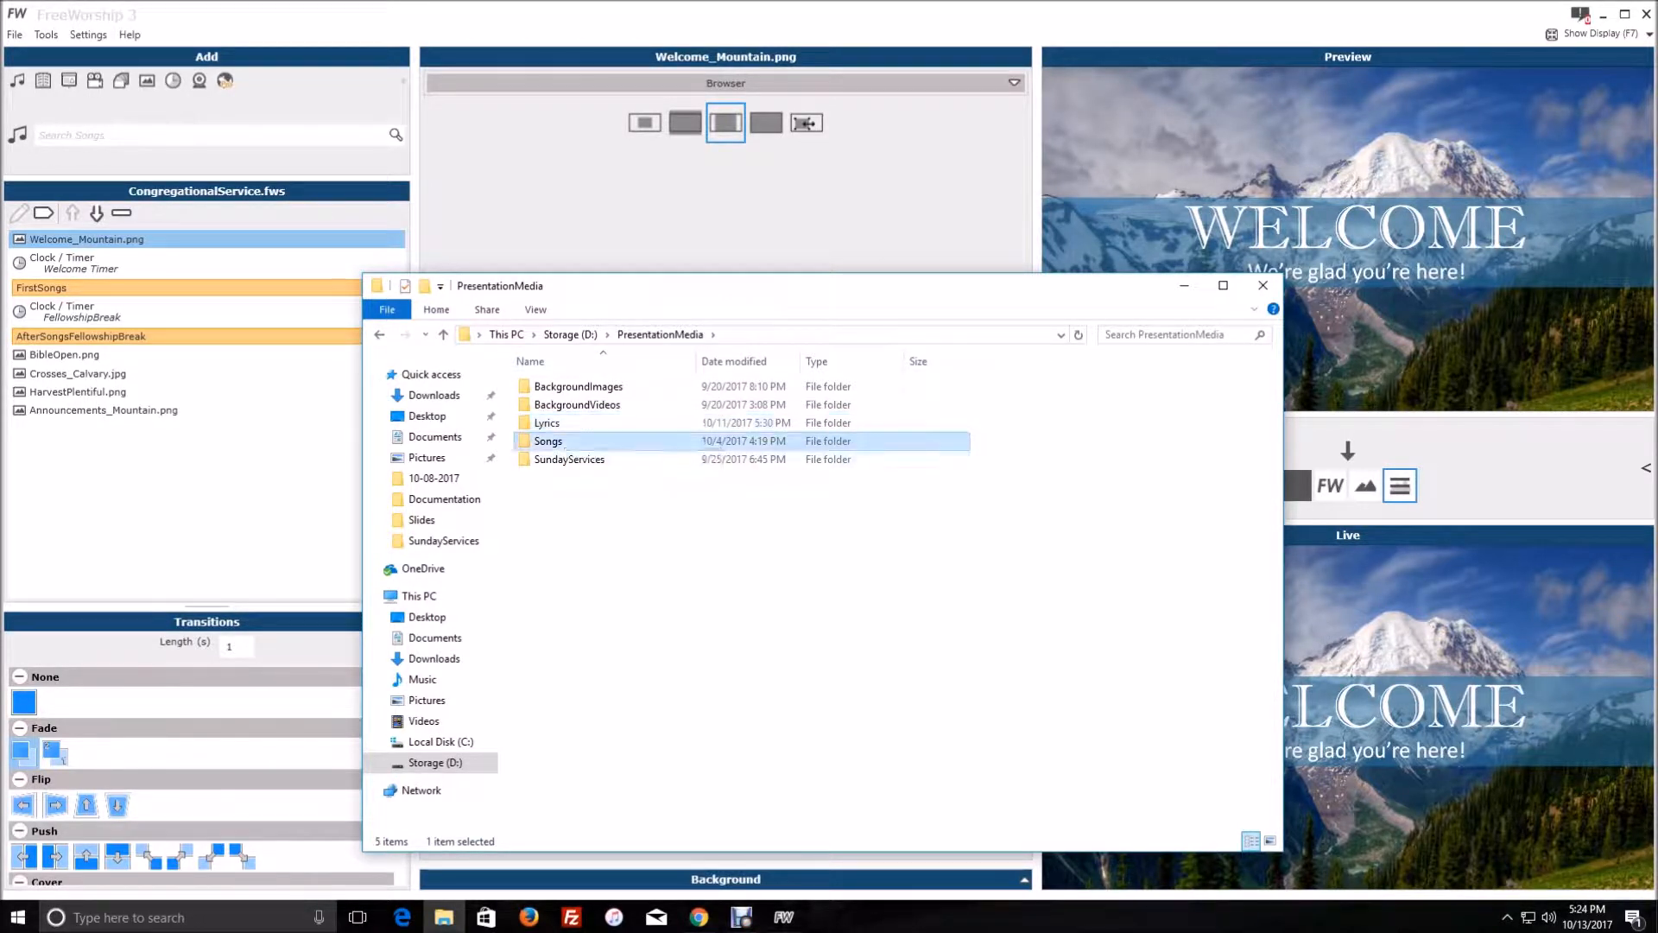
key(alt+Left)
key(Up)
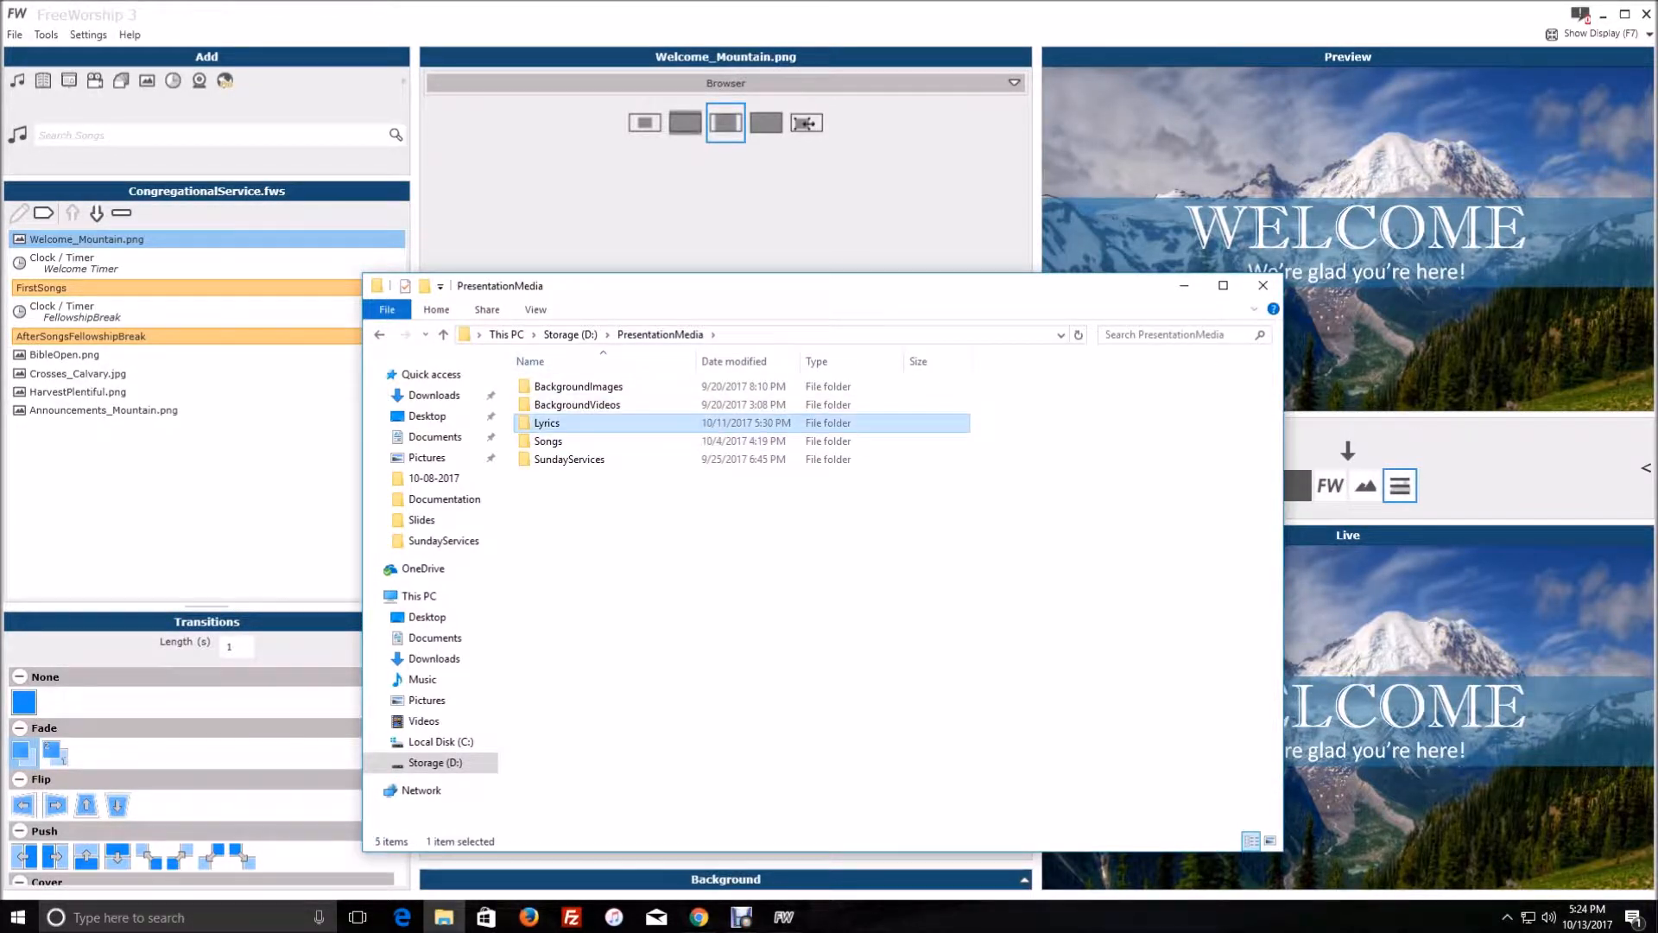
key(Return)
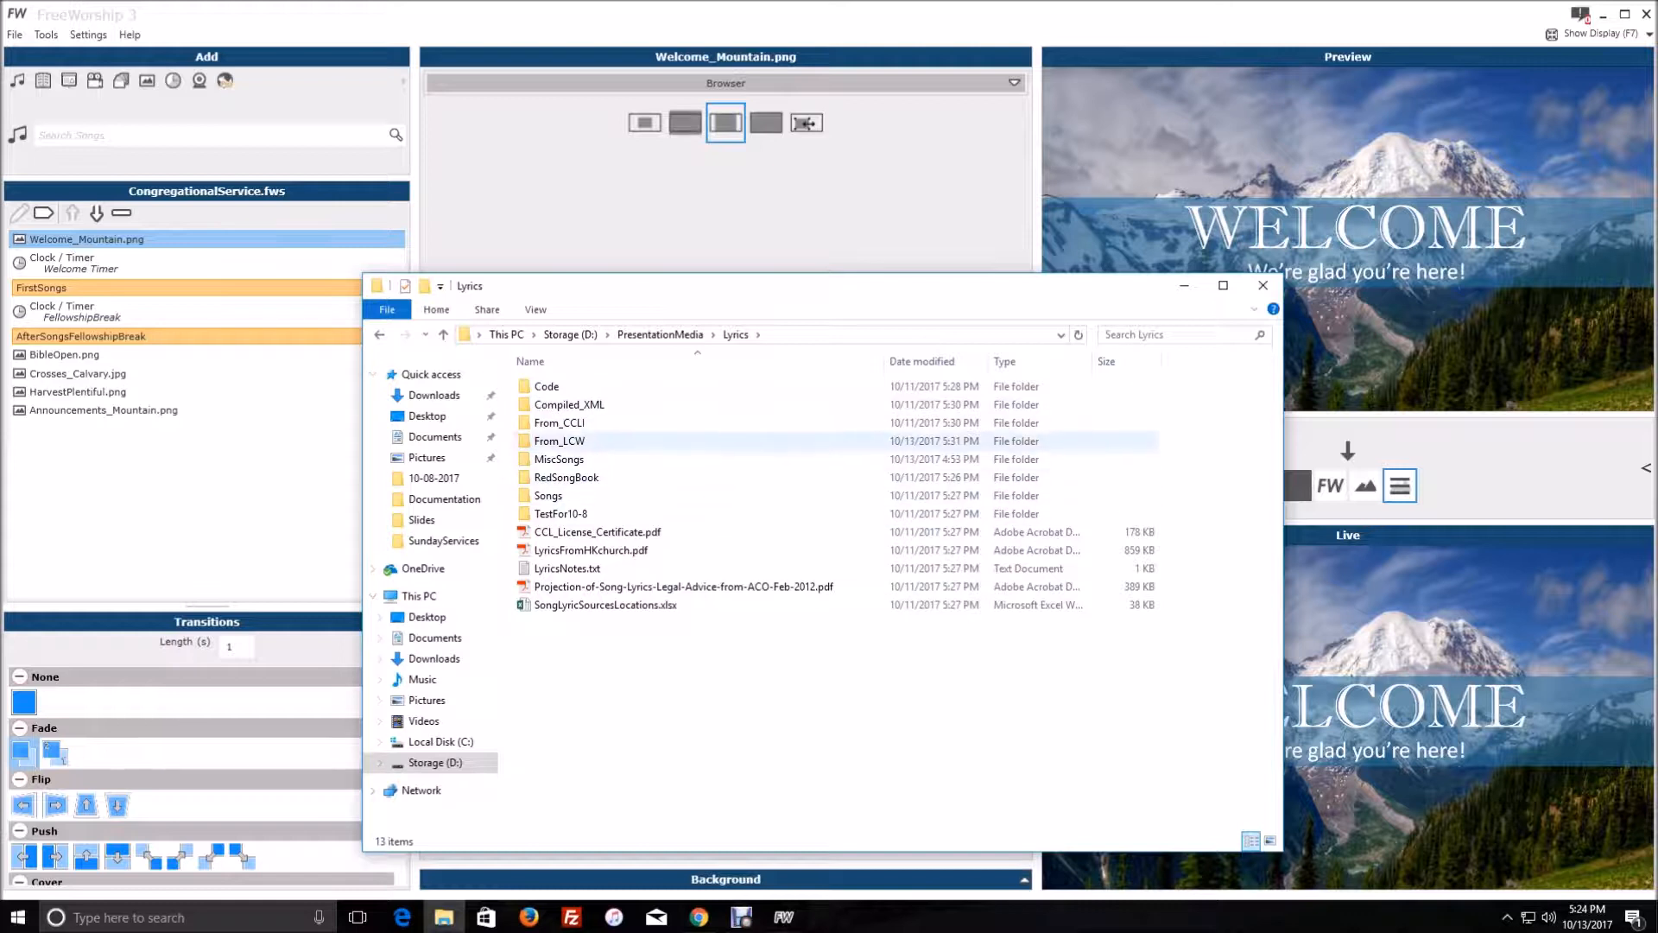
double_click(553, 459)
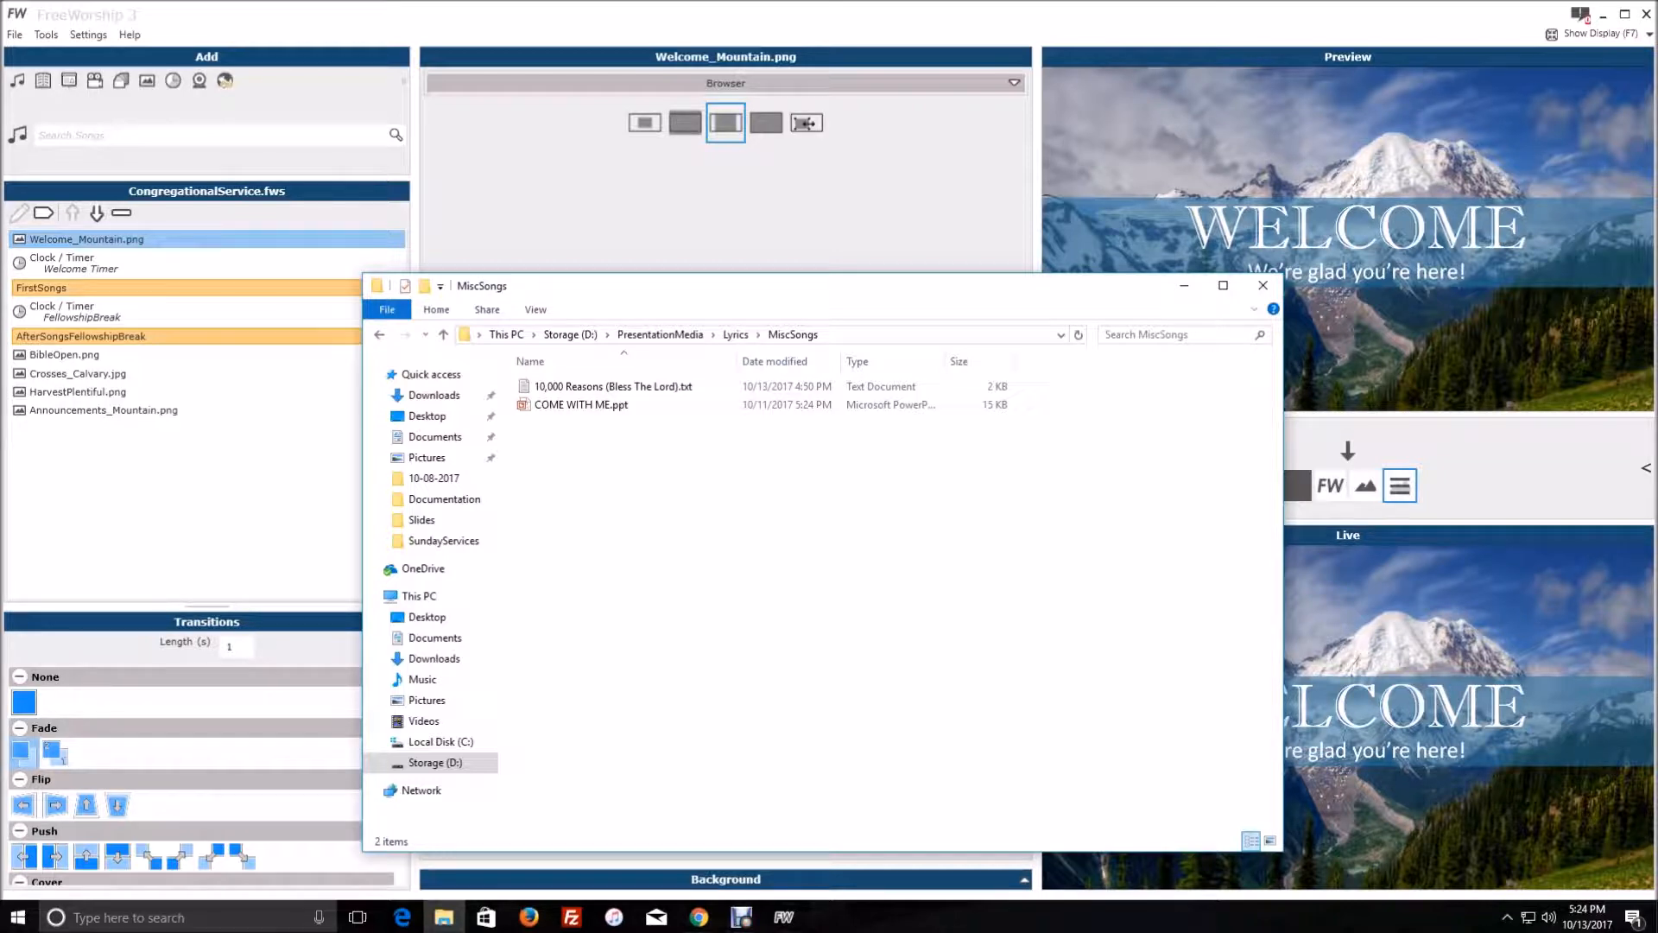
click(444, 918)
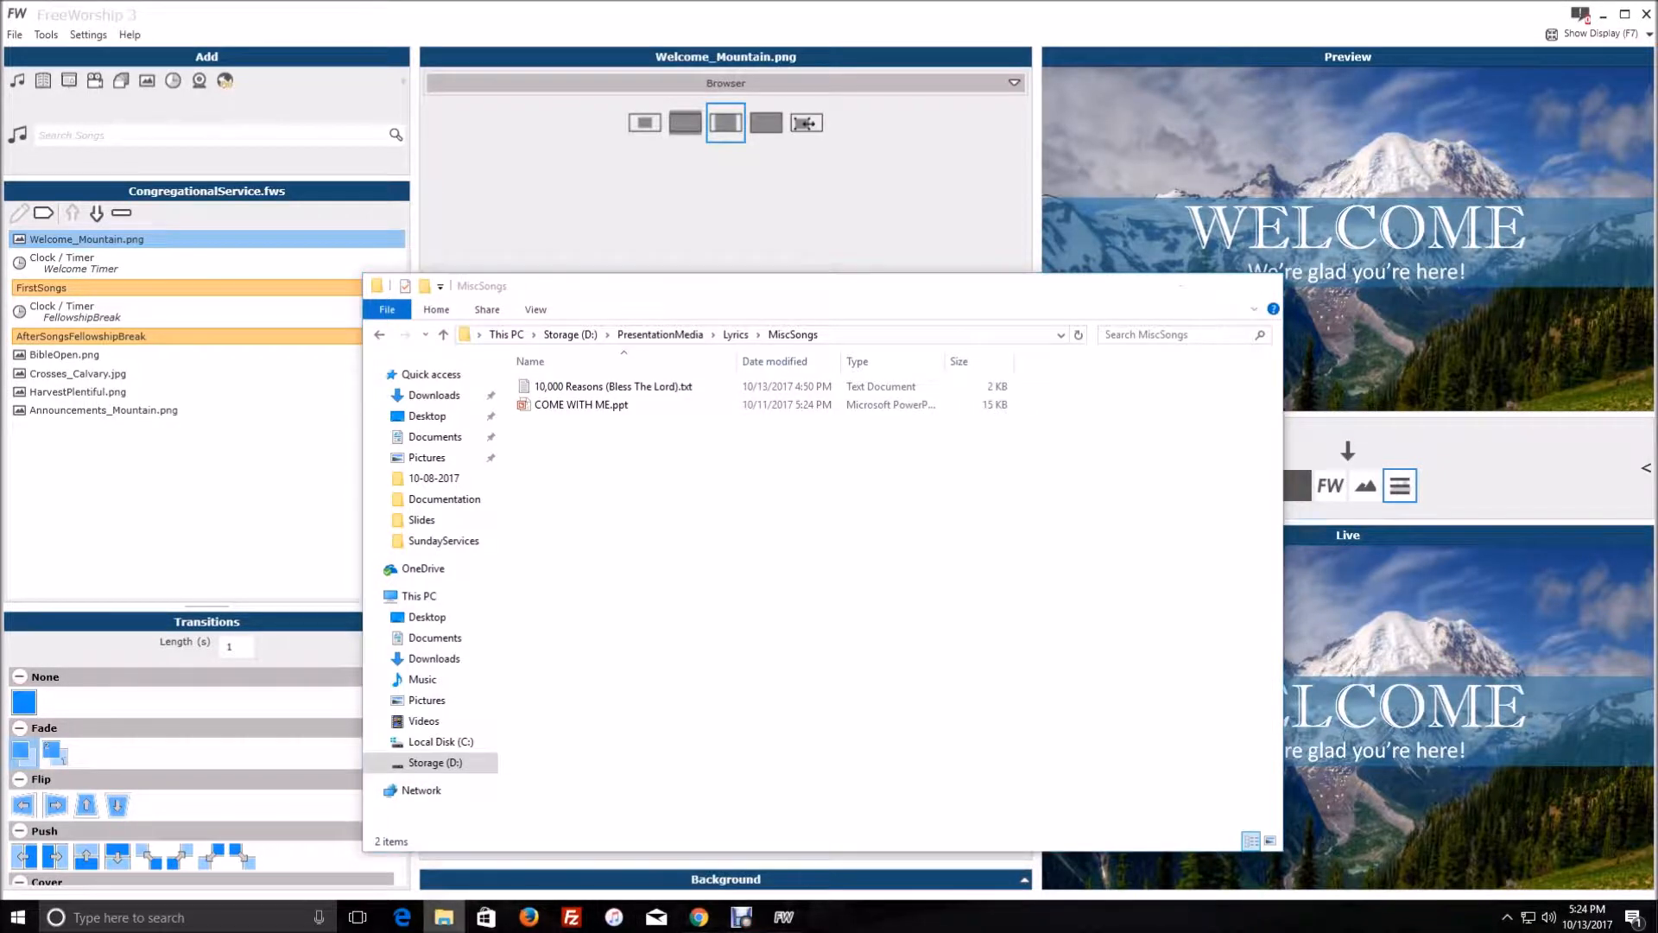
click(444, 917)
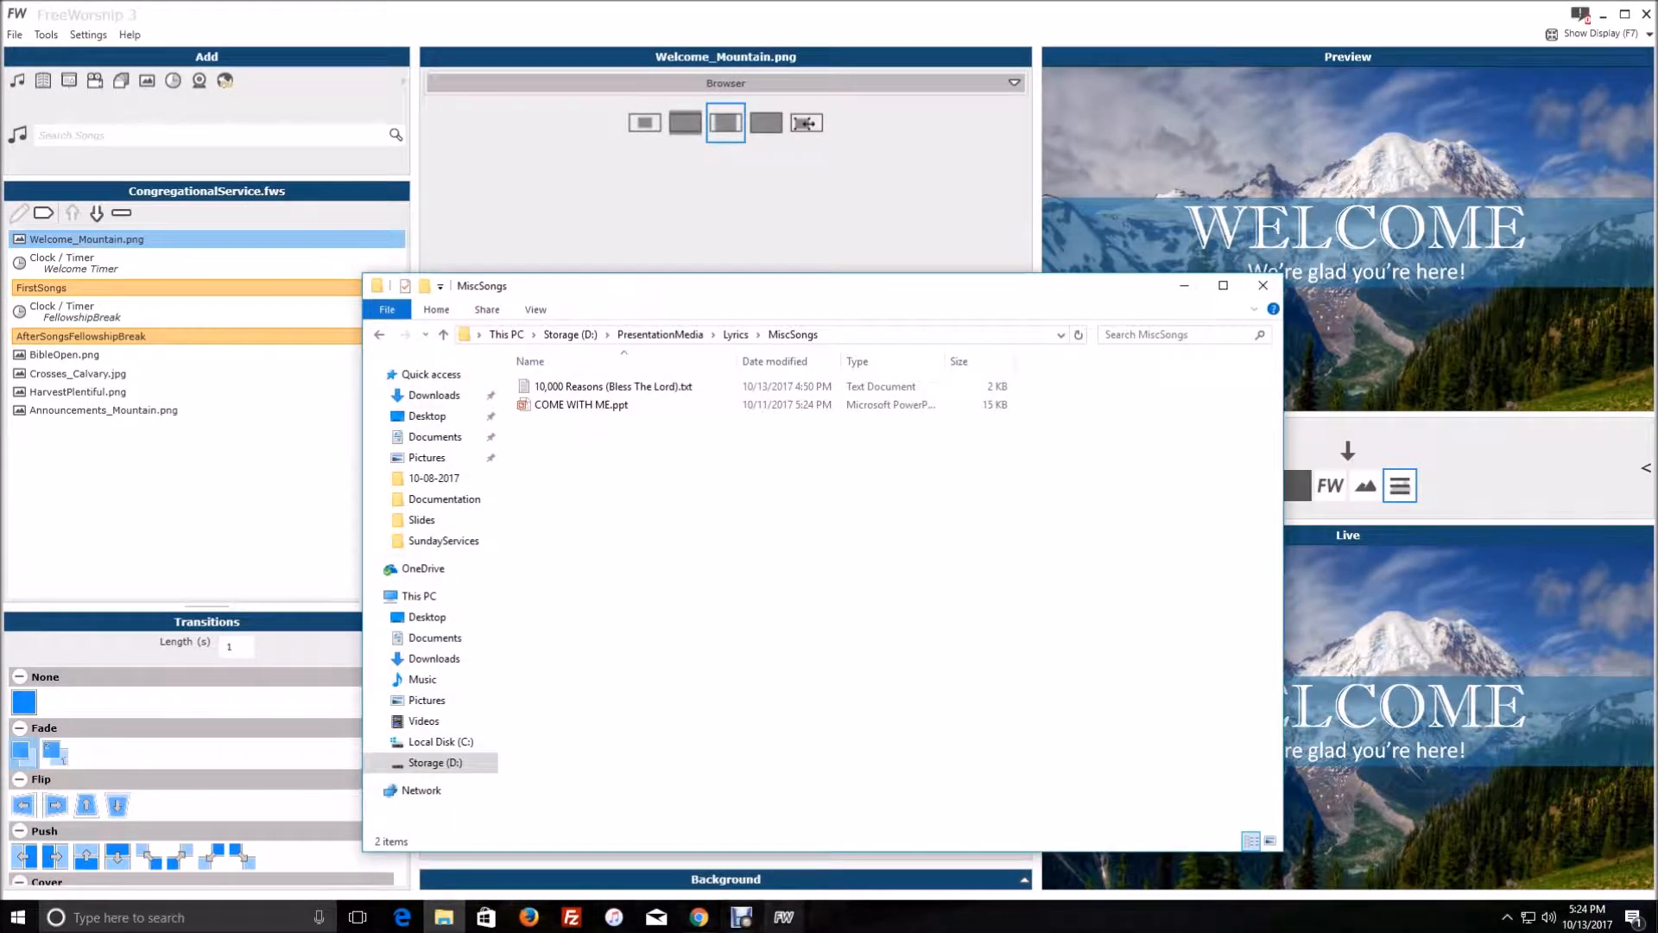
Step: Switch to Chrome and copy the song title "Good, Good Father" from the October 15 service on the SCOC Worship calendar
click(699, 918)
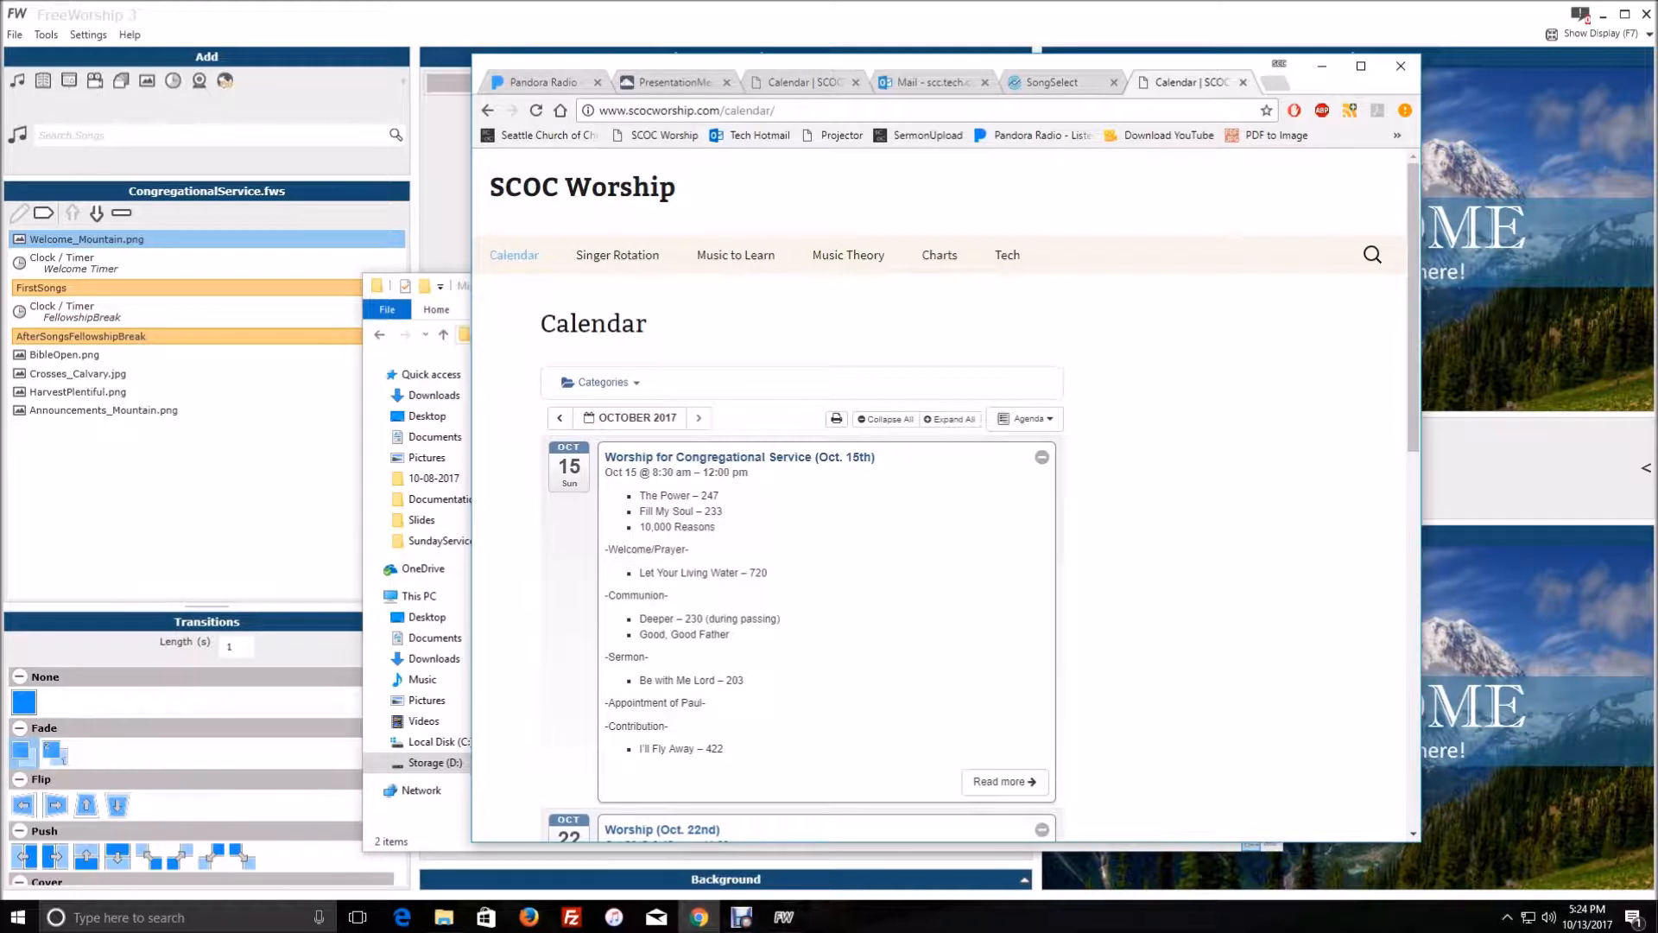
drag(639, 634, 730, 634)
key(ctrl+c)
Step: Search SongSelect for "Good, Good Father" and open the lyrics of the song Good Good Father
key(ctrl+shift+Tab)
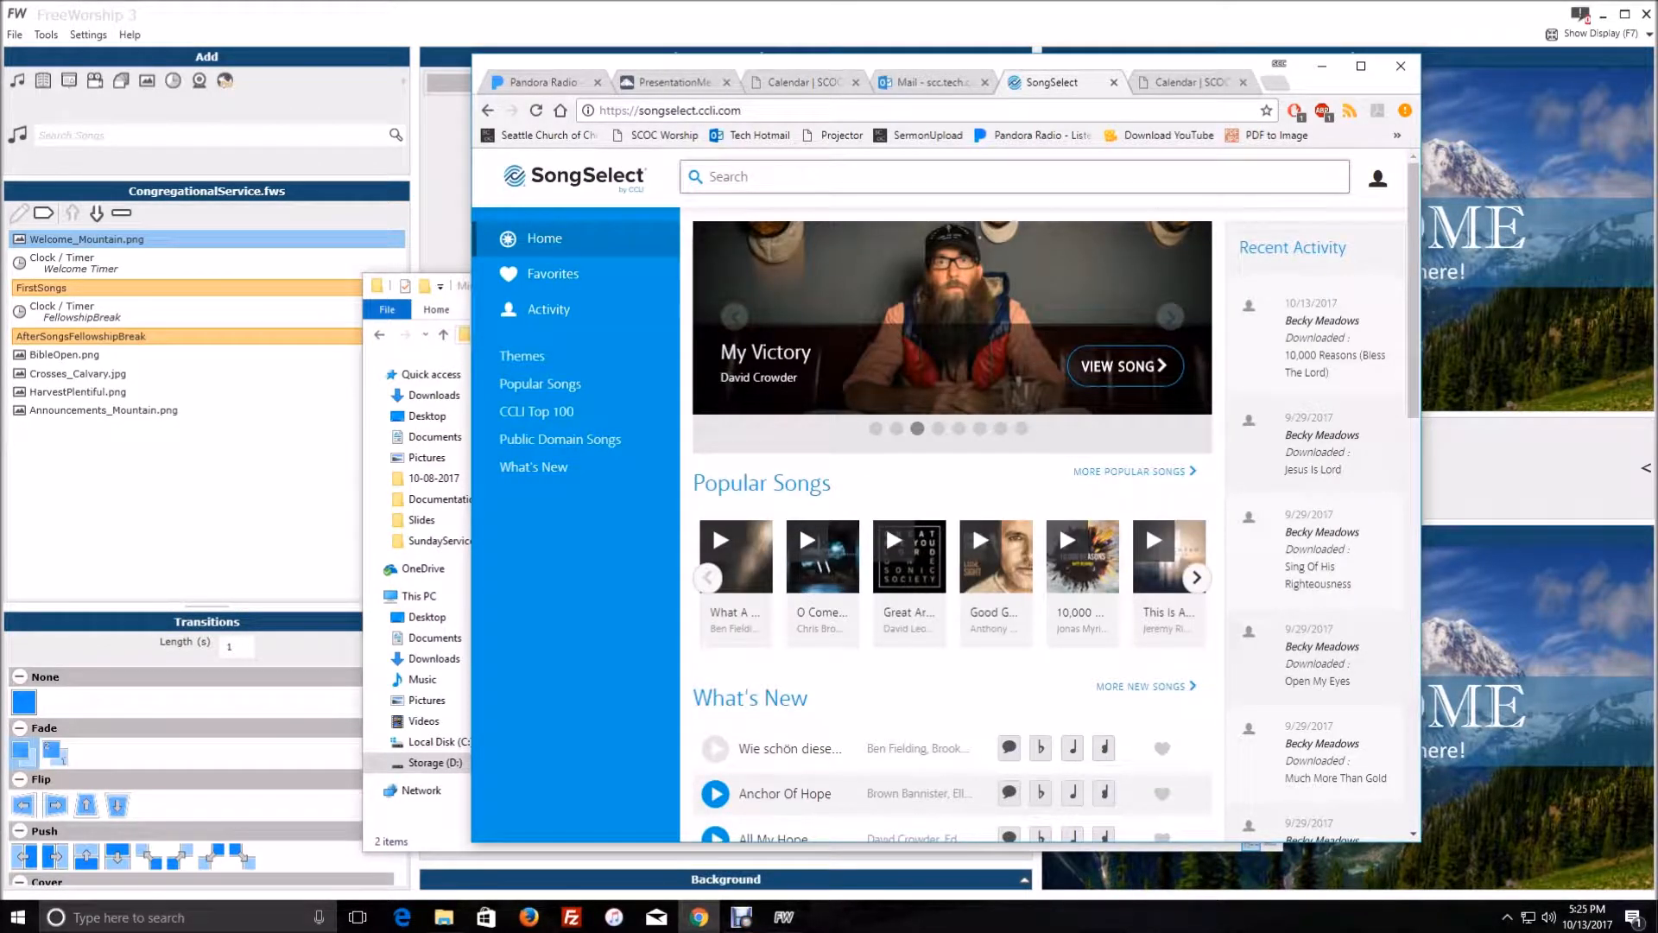
key(ctrl+v)
key(Return)
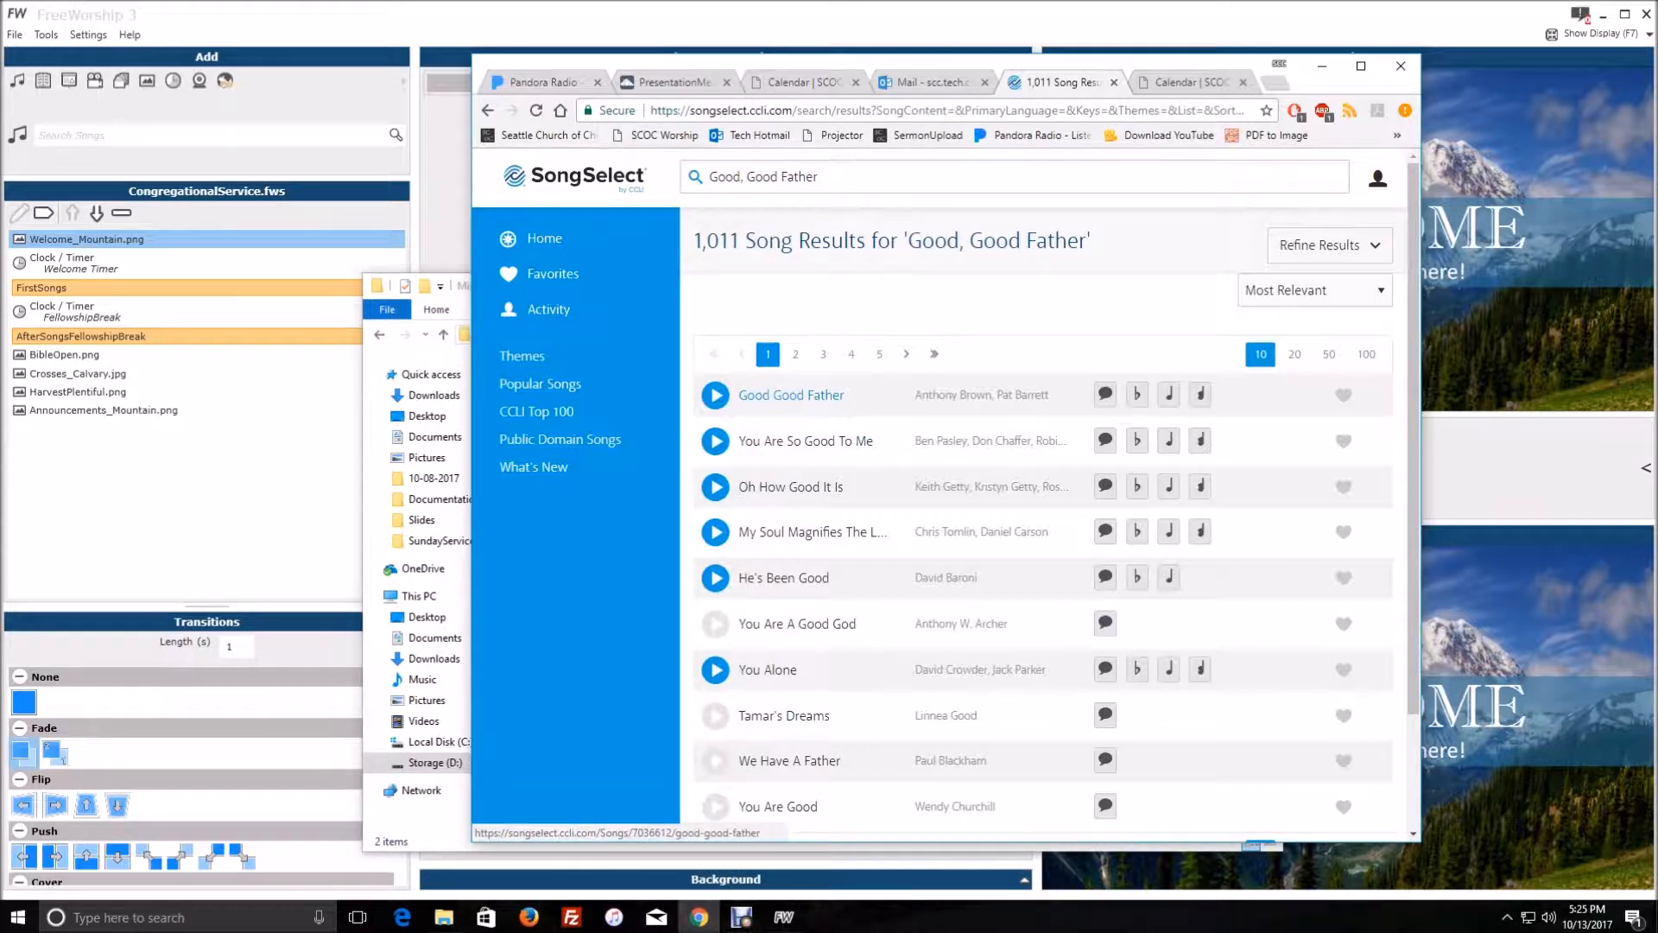
click(791, 395)
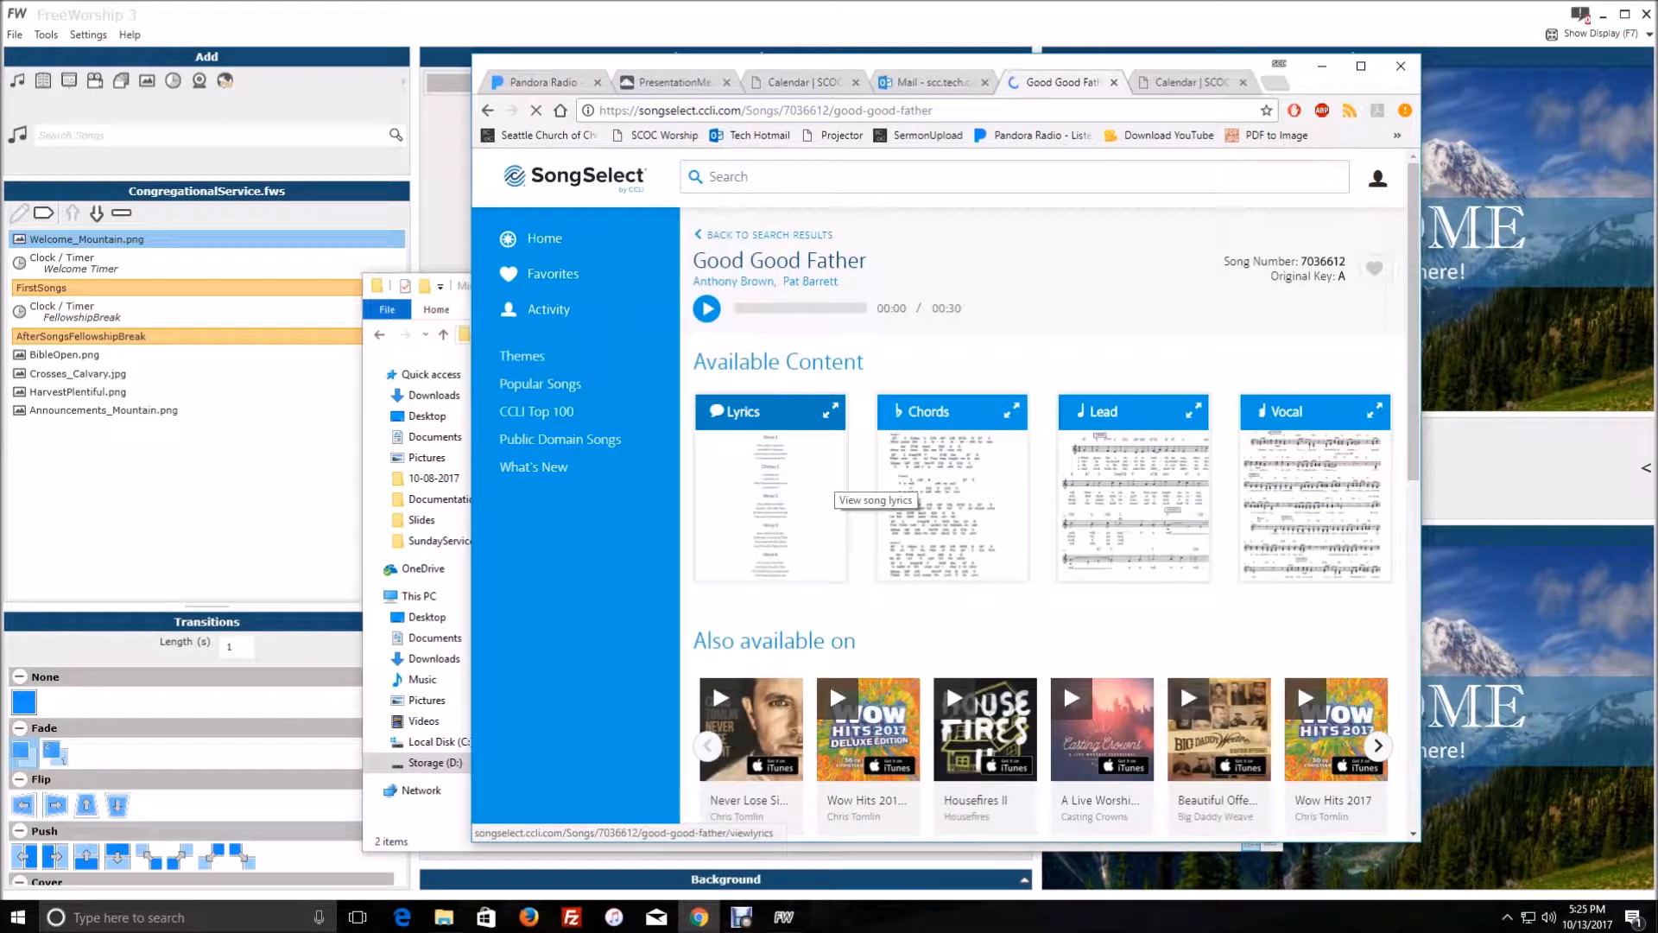
click(830, 484)
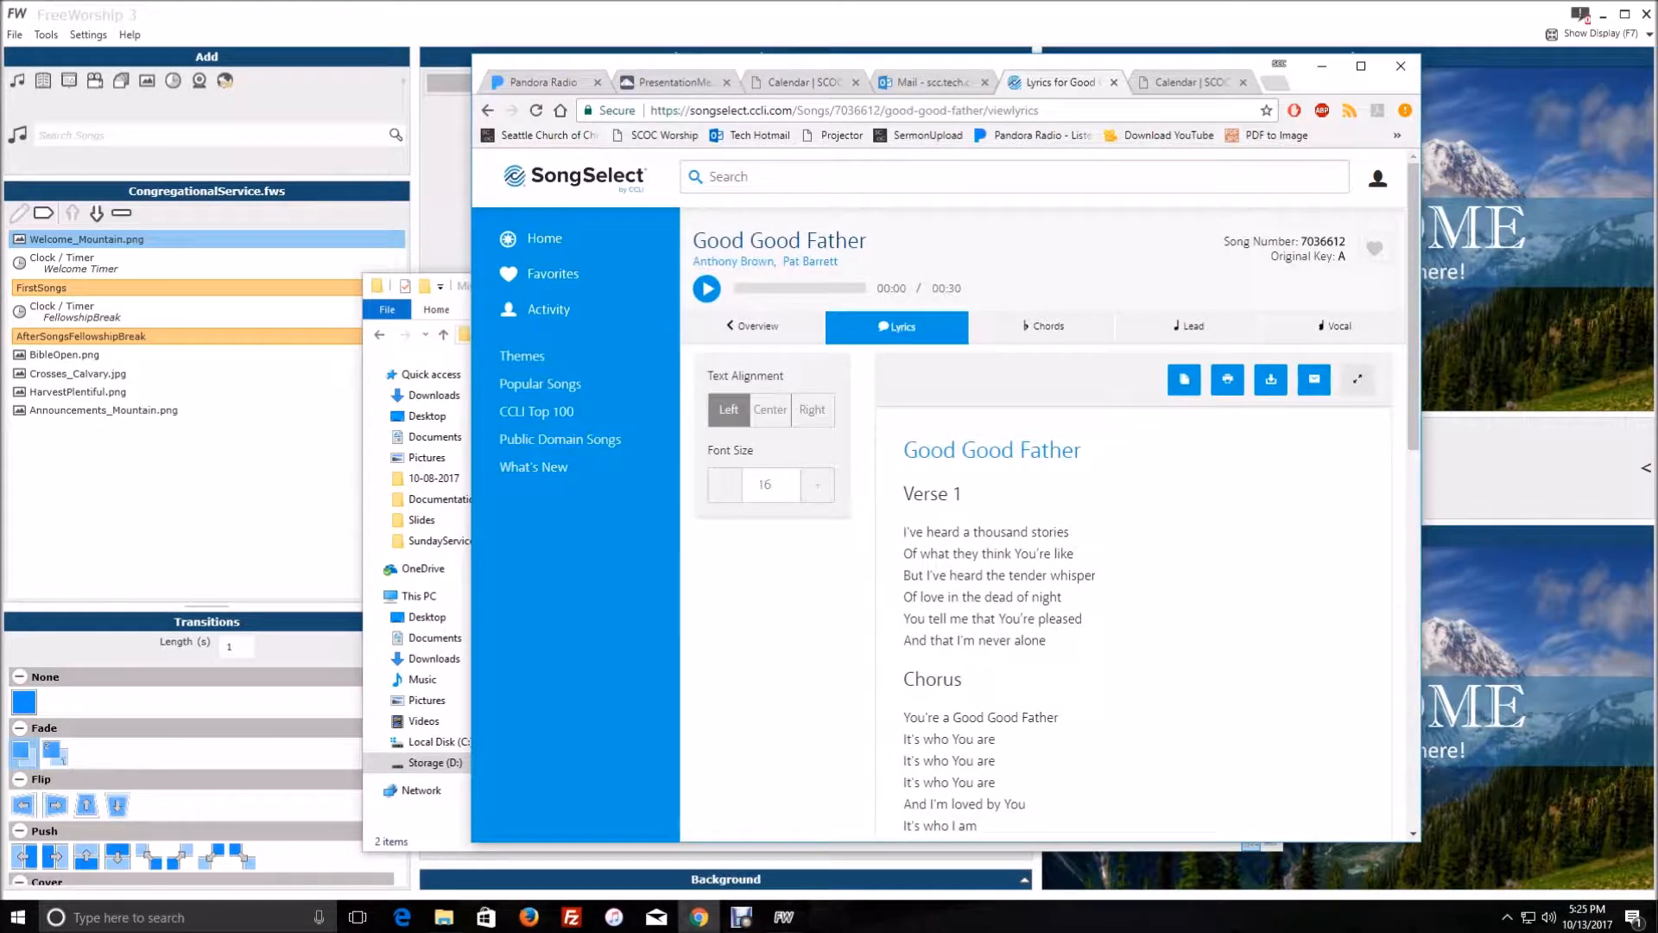
Step: Download the Good Good Father lyrics as a text file and show it in its download folder
scroll(1036, 518, down, 4)
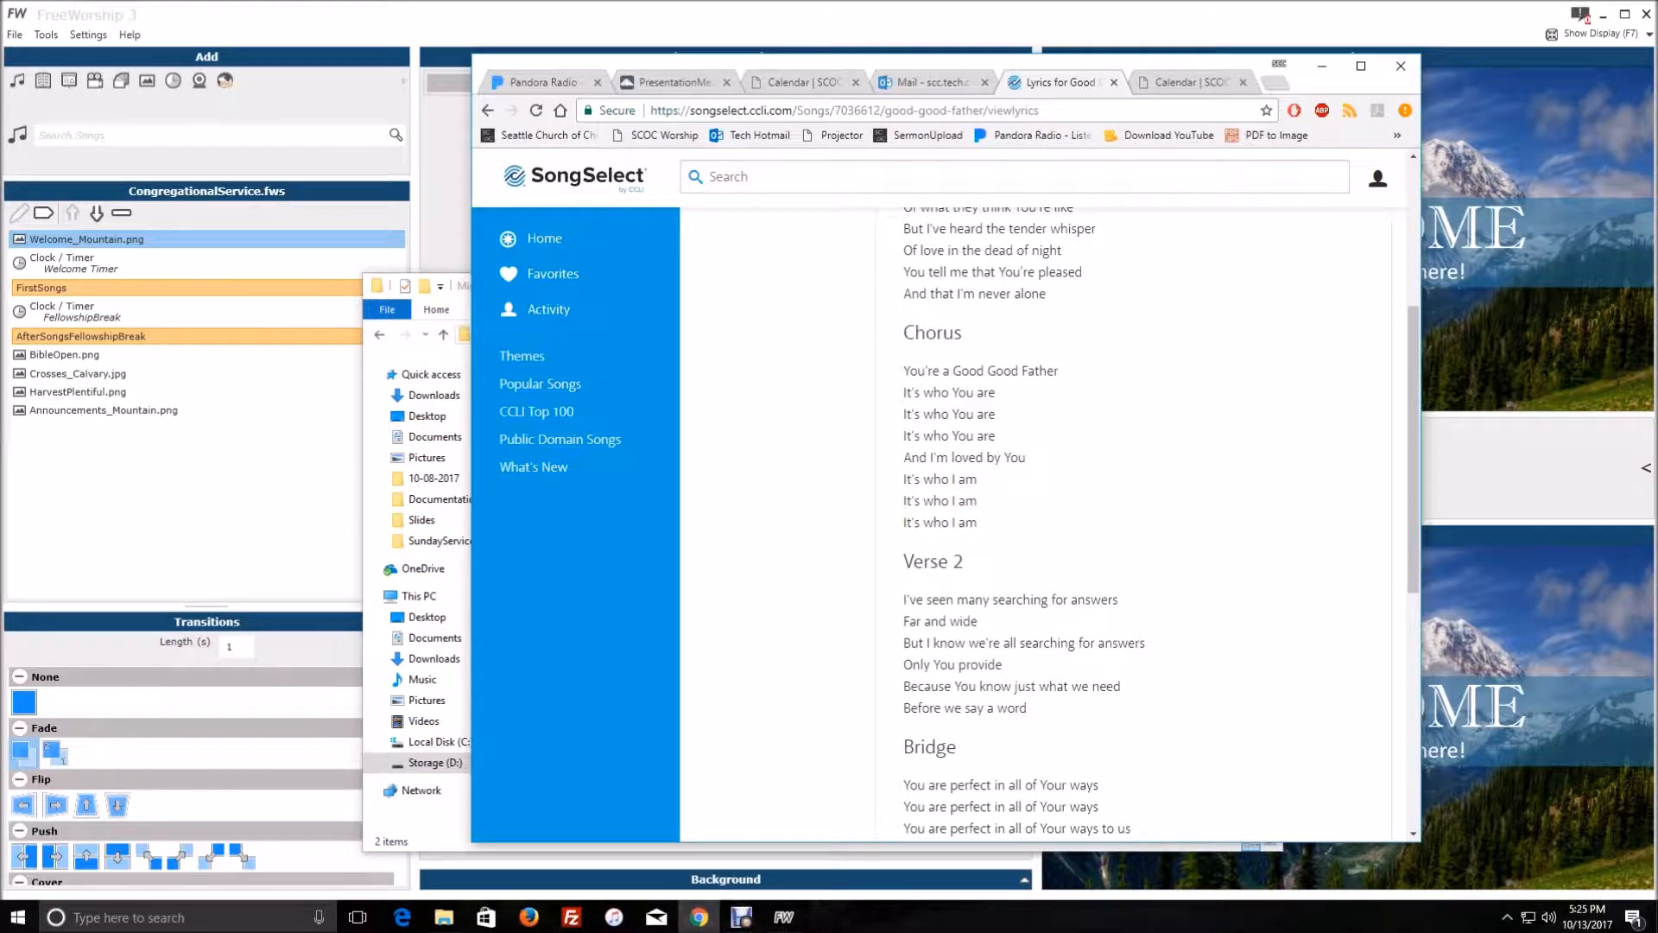
scroll(1037, 518, up, 4)
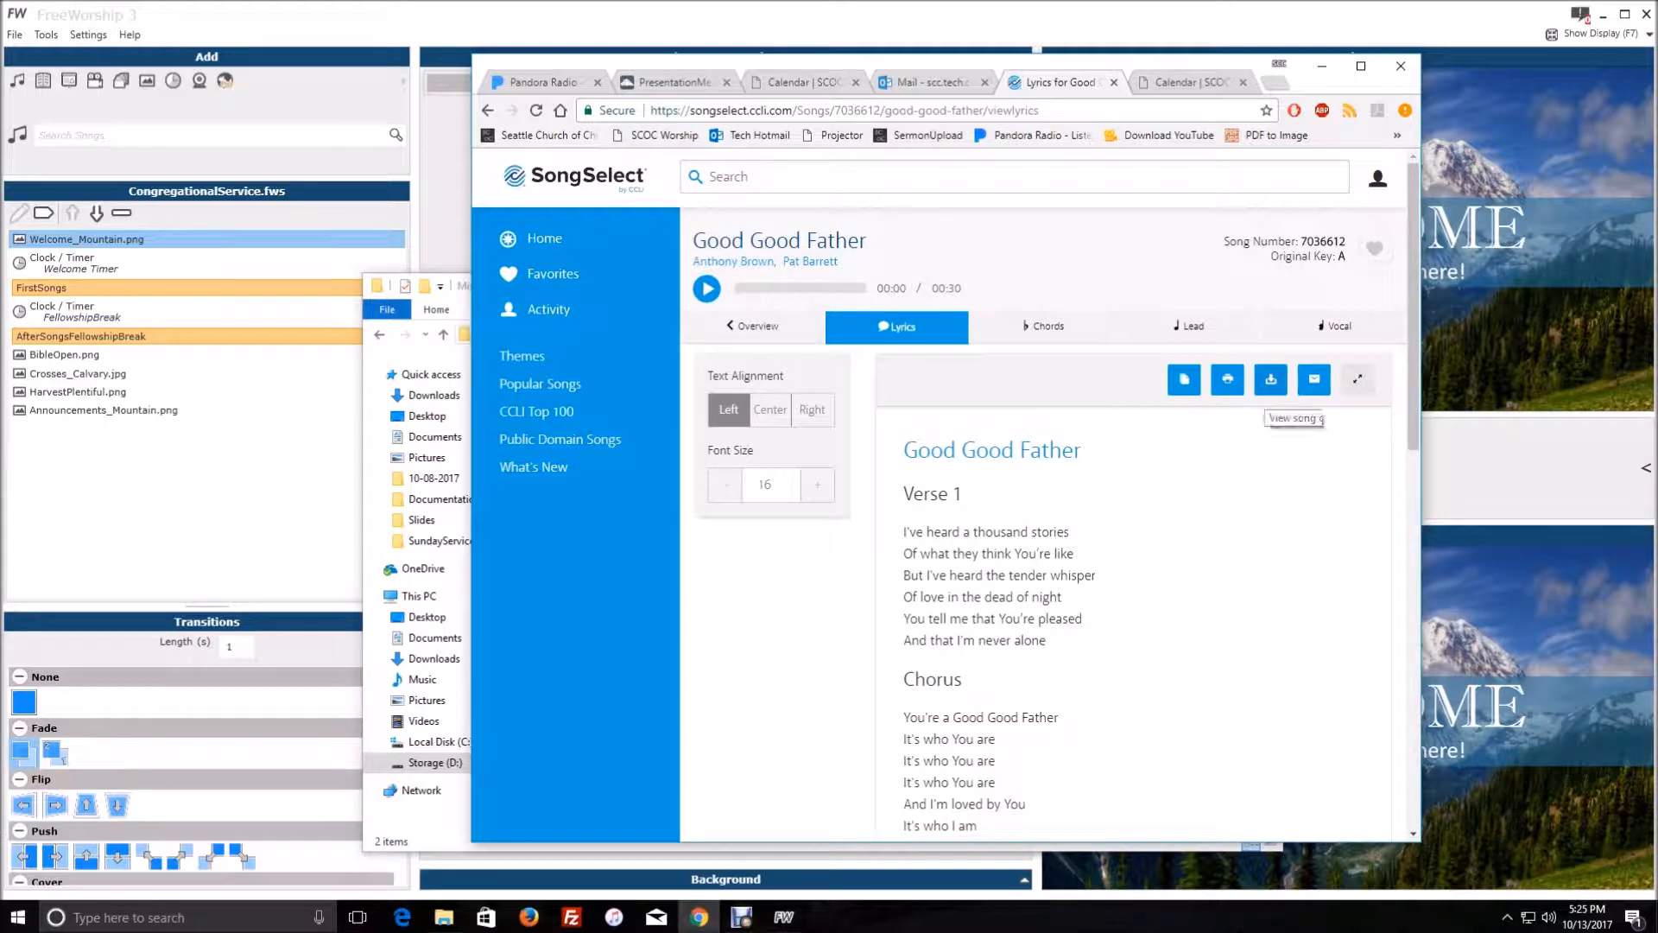
click(1271, 385)
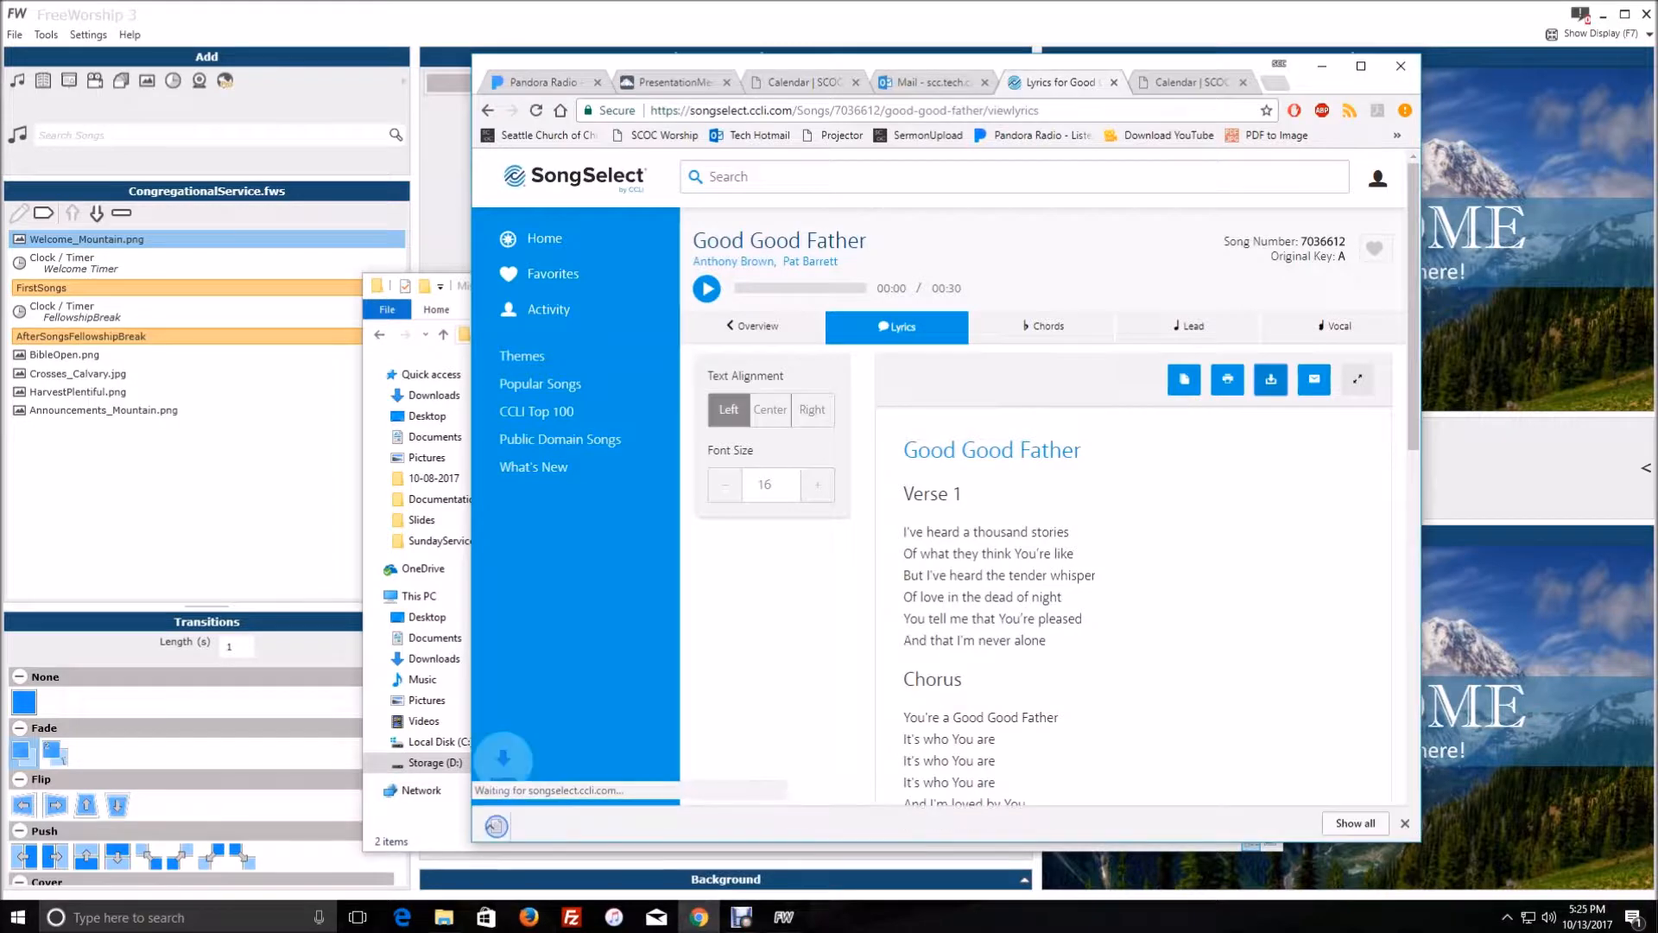
click(651, 822)
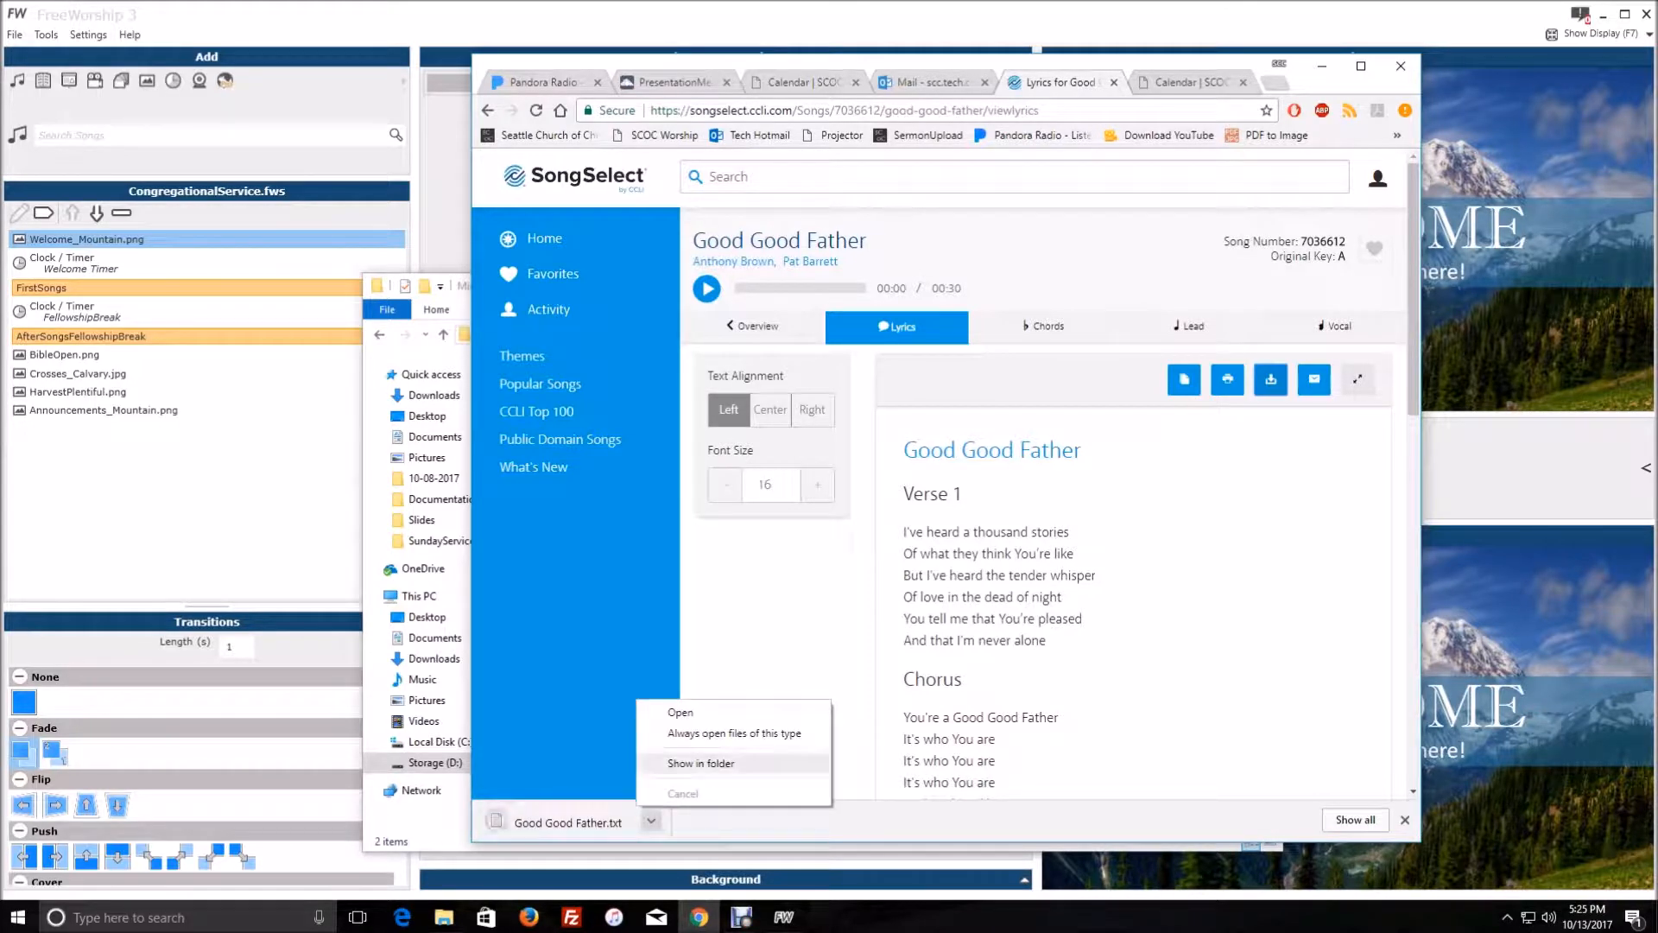
click(700, 763)
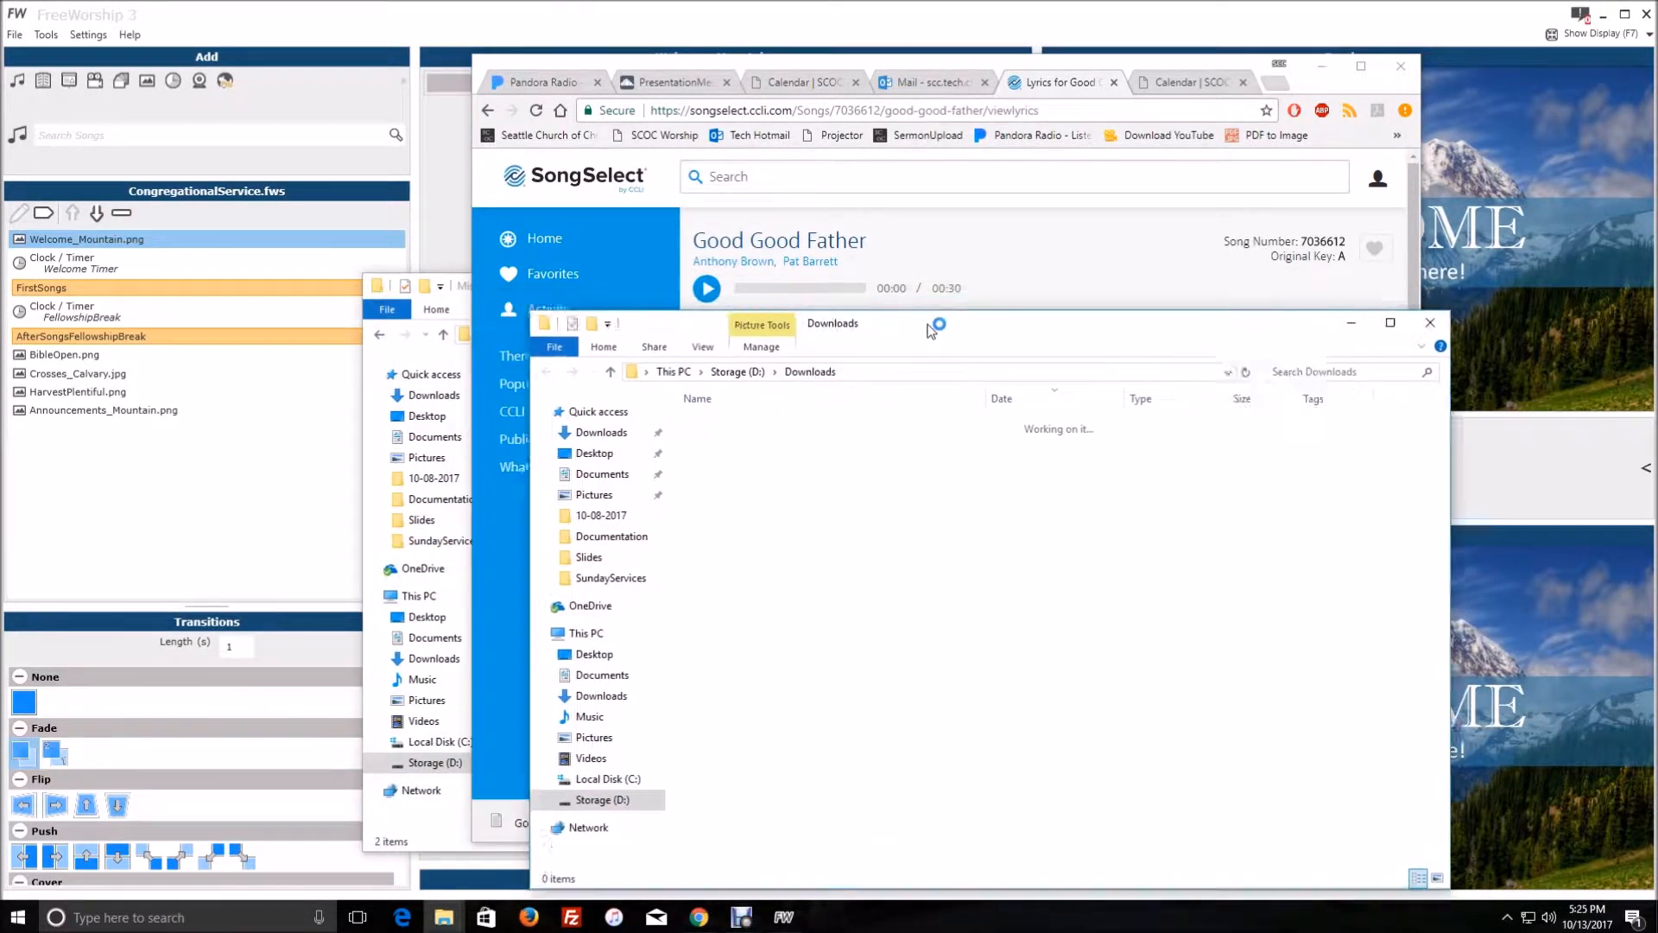
Step: Bring the MiscSongs folder window forward, move it clear of the Downloads window and make it narrower
key(alt+Tab)
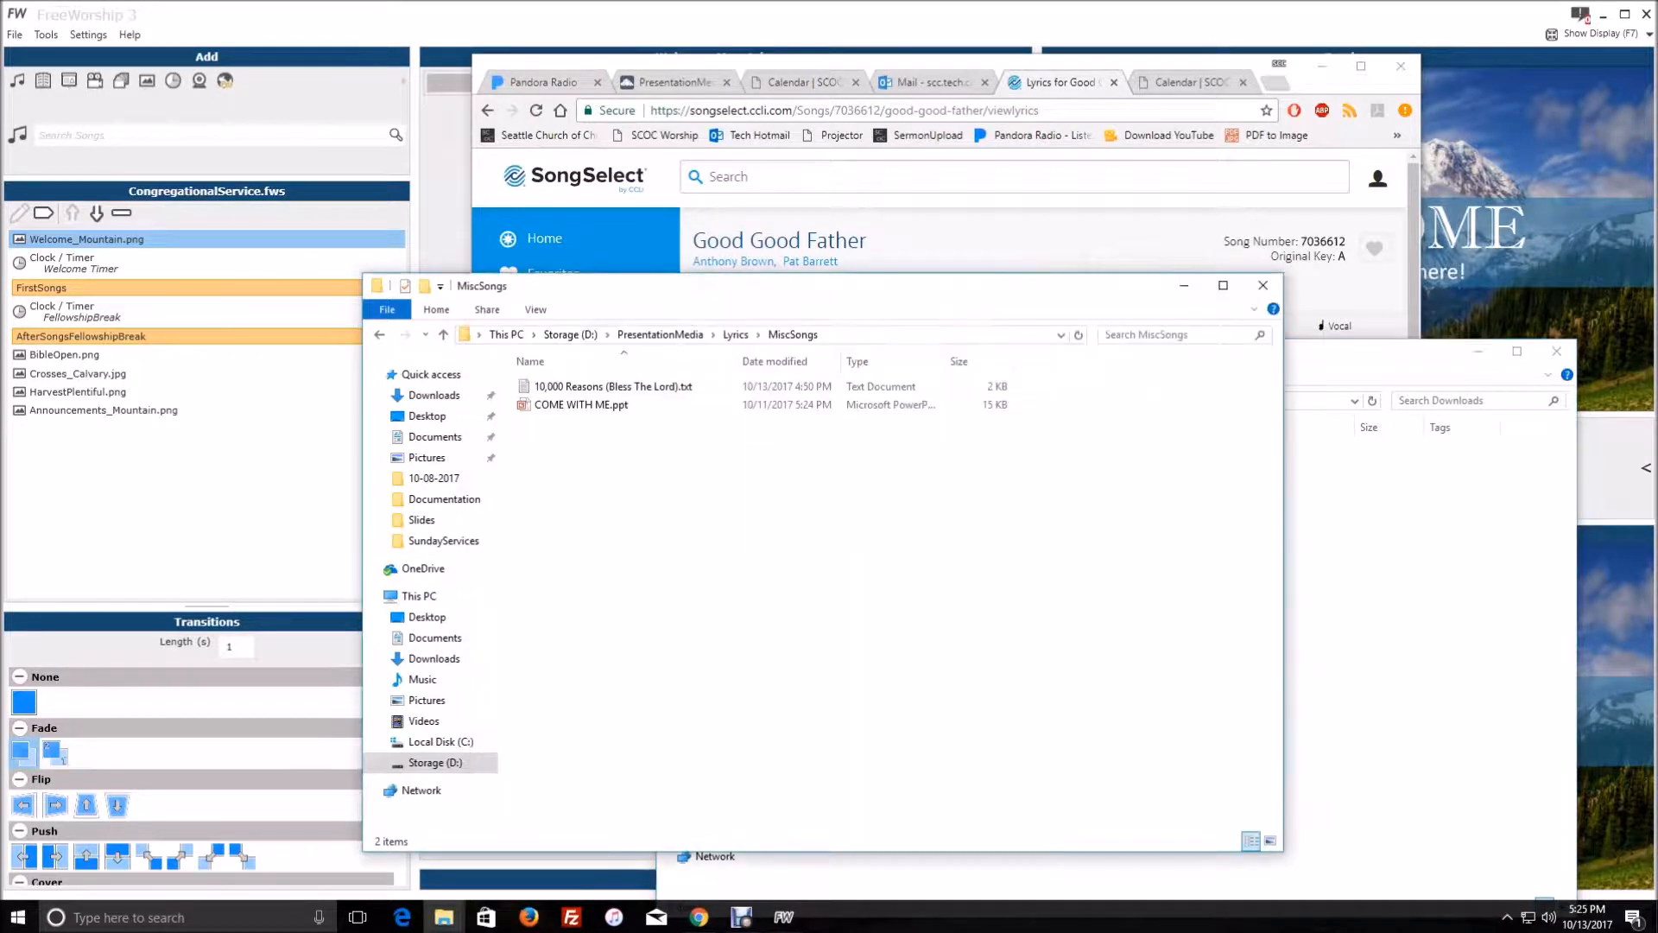
drag(541, 285, 267, 101)
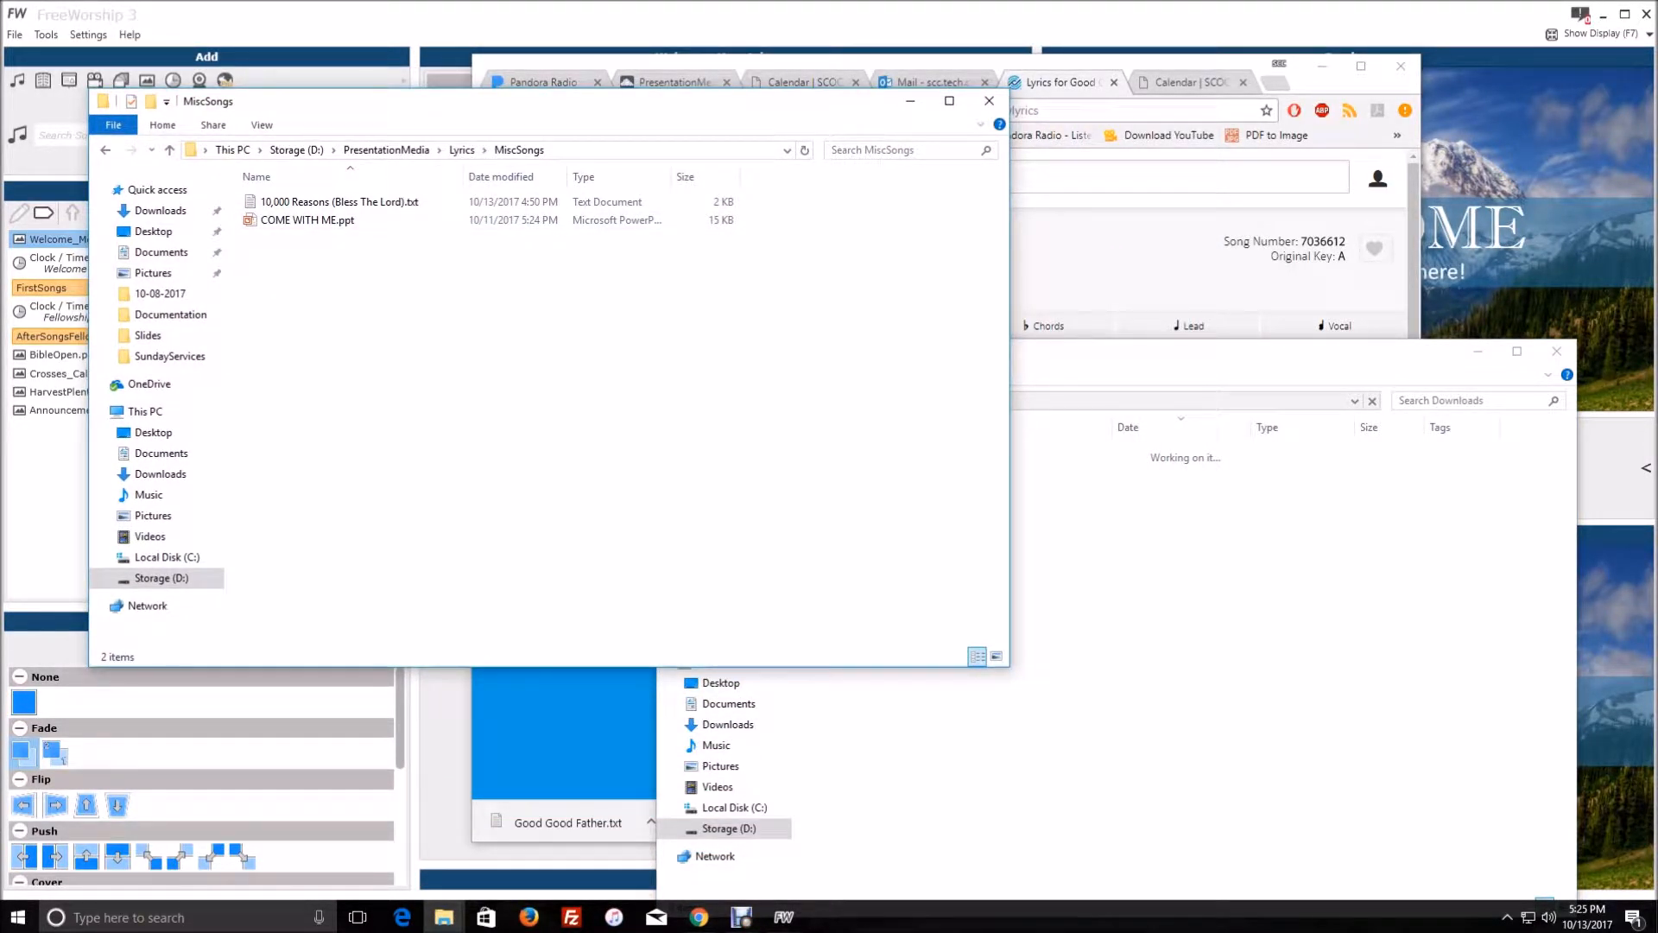
drag(1008, 666, 817, 652)
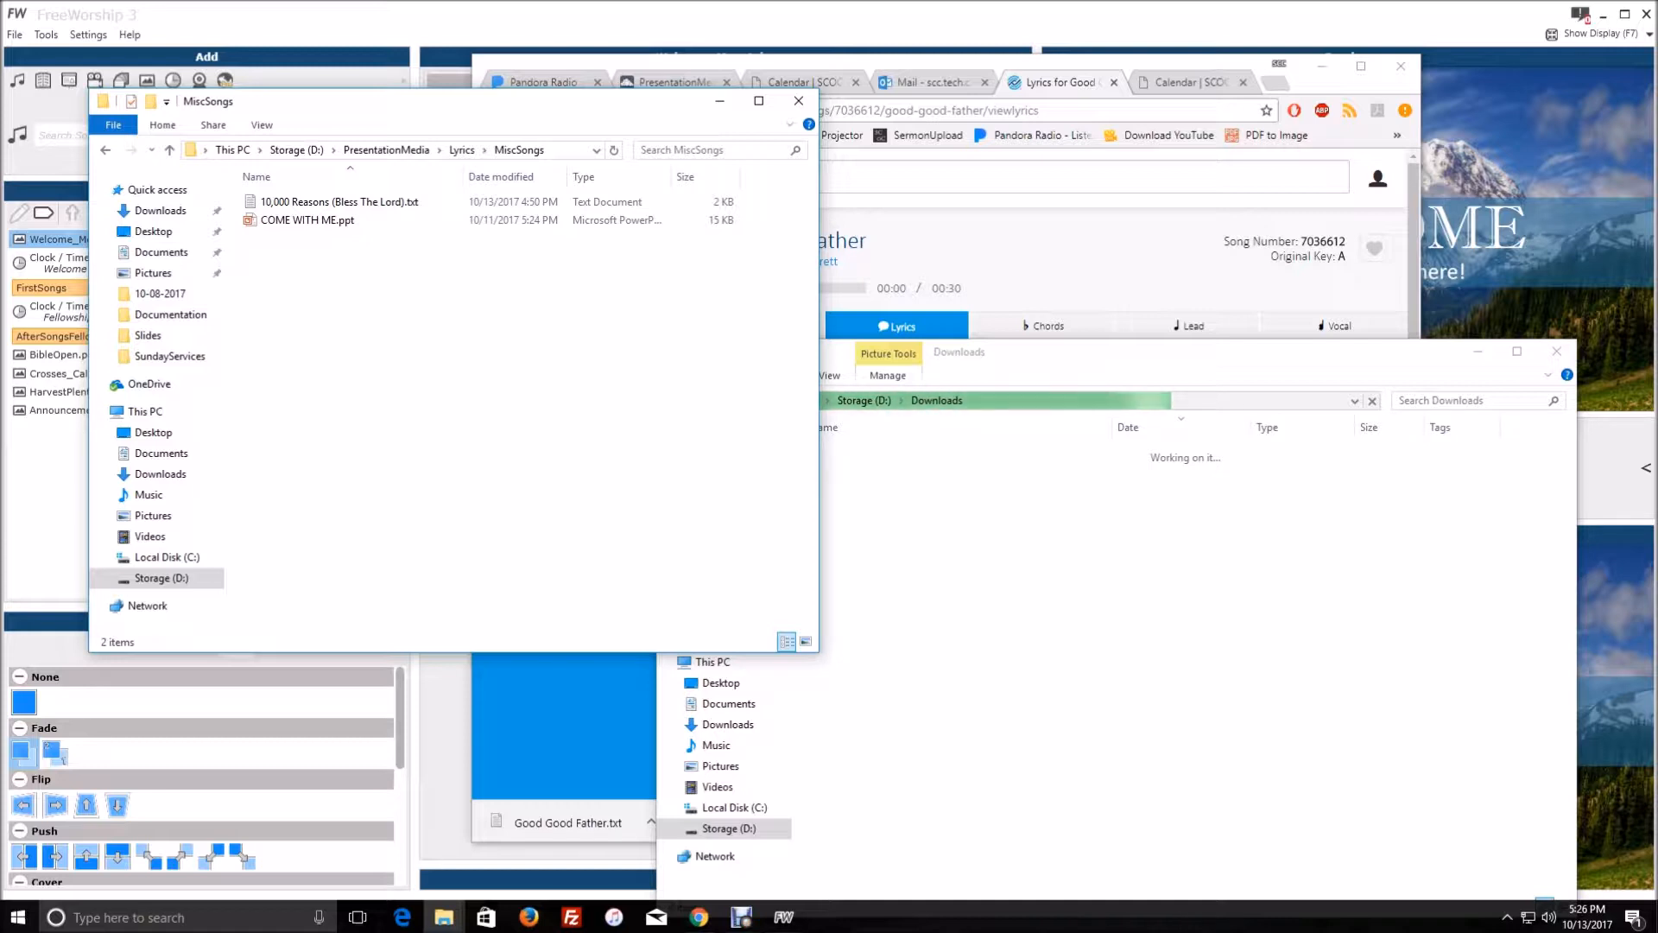
Step: Examine the verses, chorus, bridge and copyright details on the Good Good Father lyrics page in Chrome
click(1061, 278)
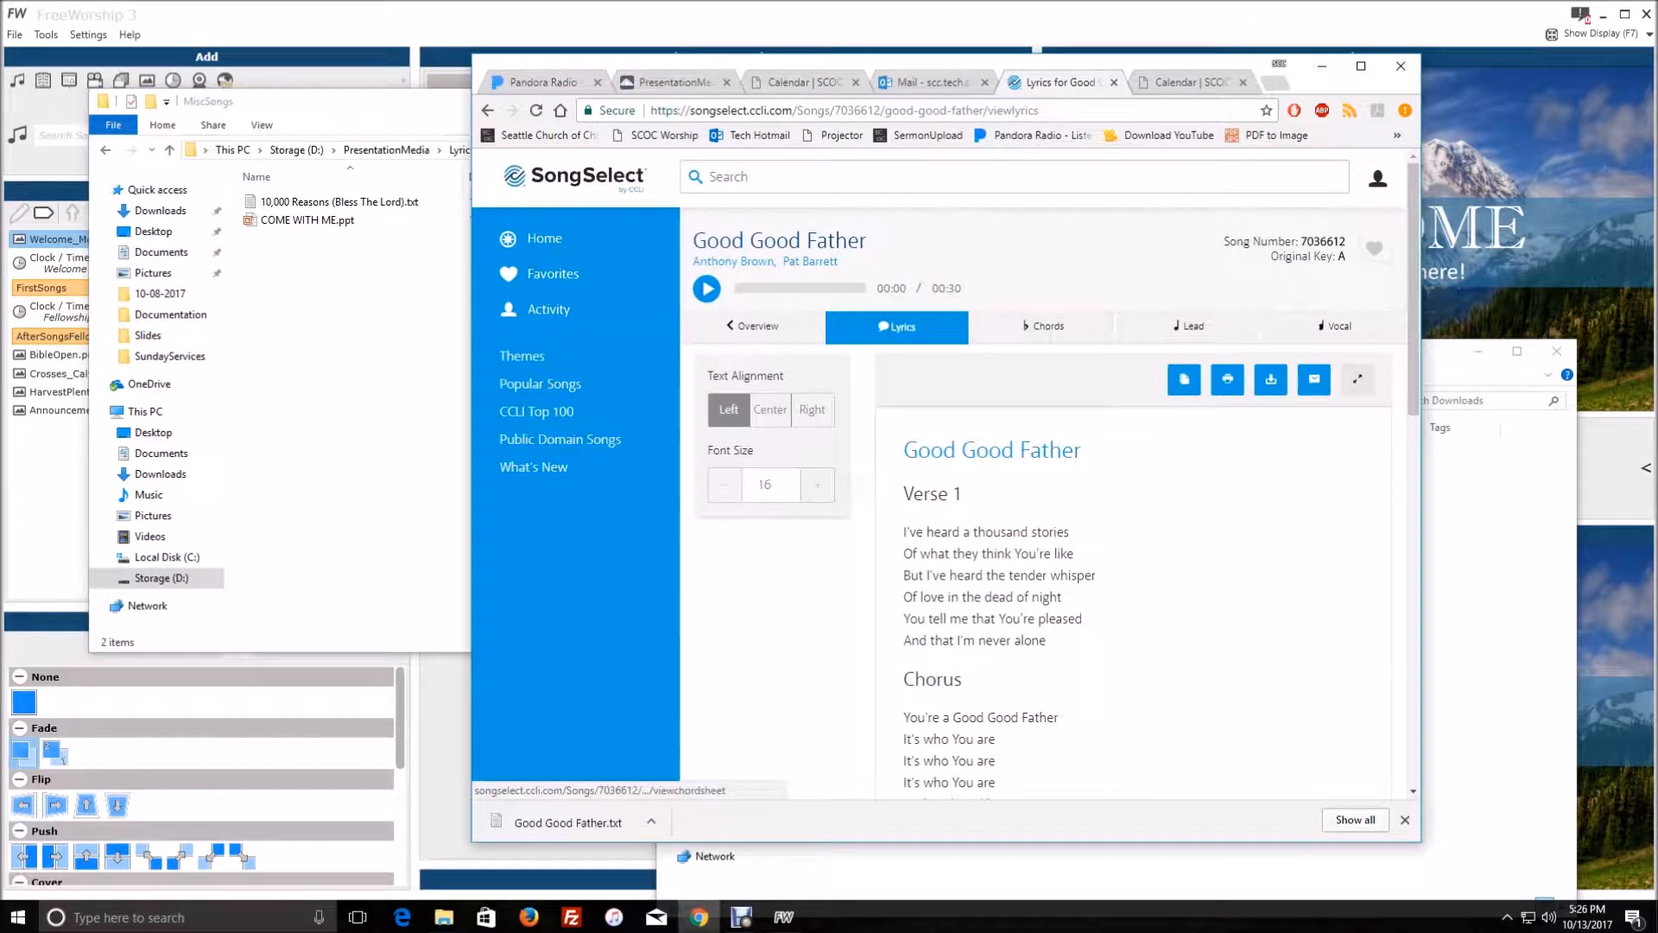
drag(904, 531, 999, 640)
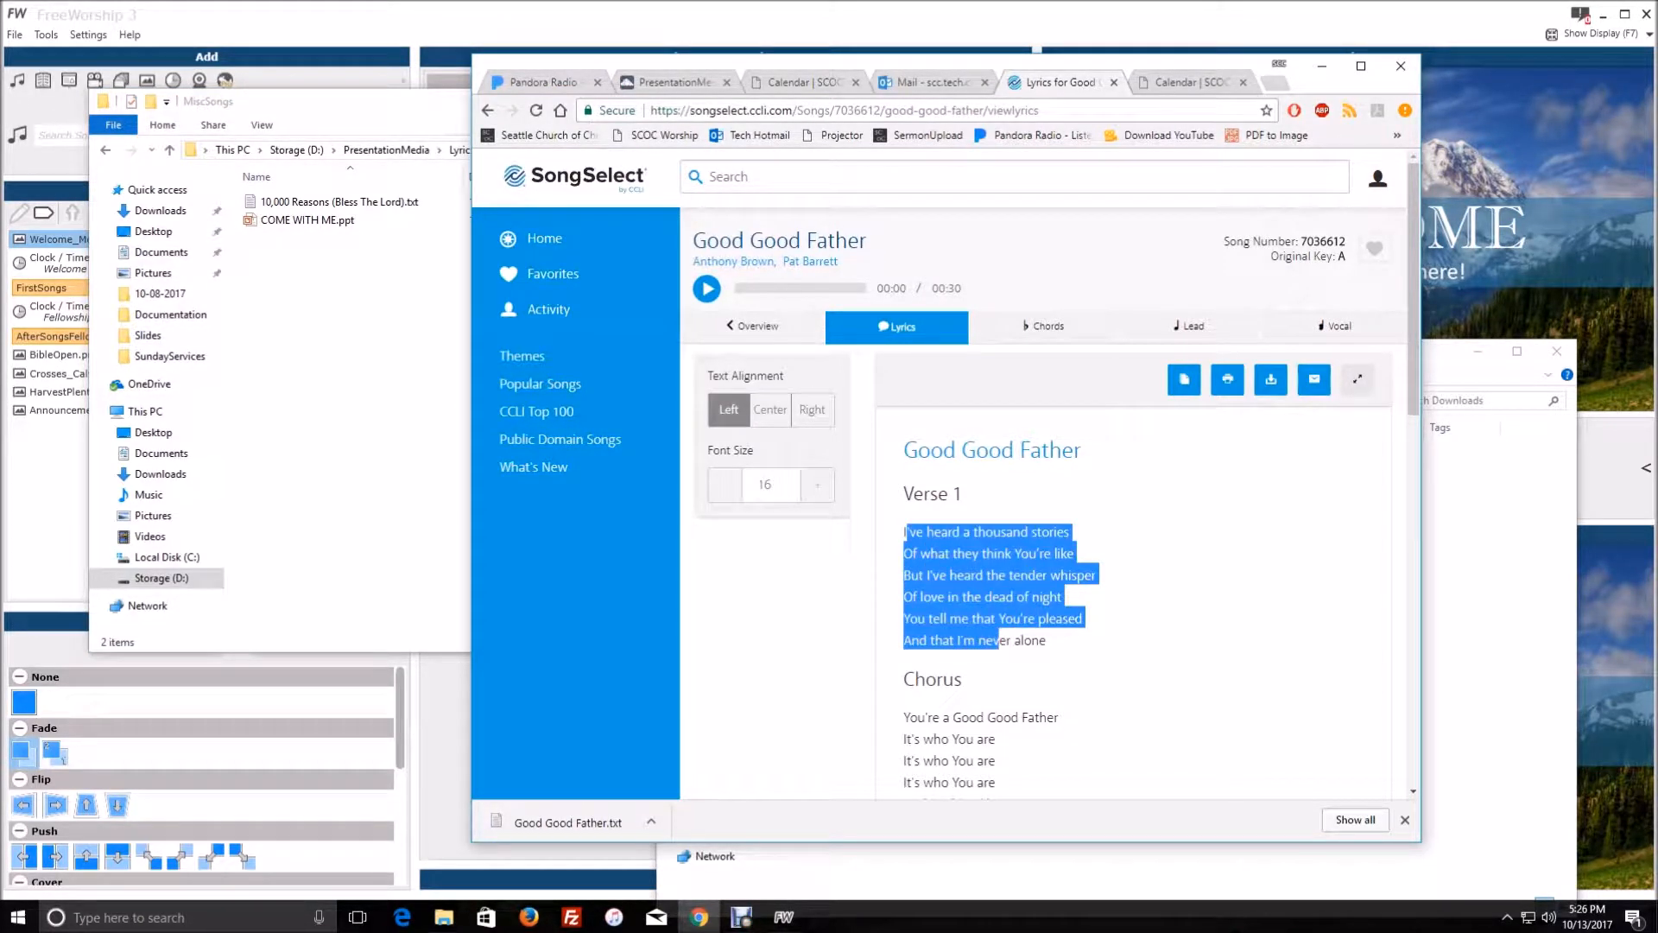
scroll(1037, 501, down, 2)
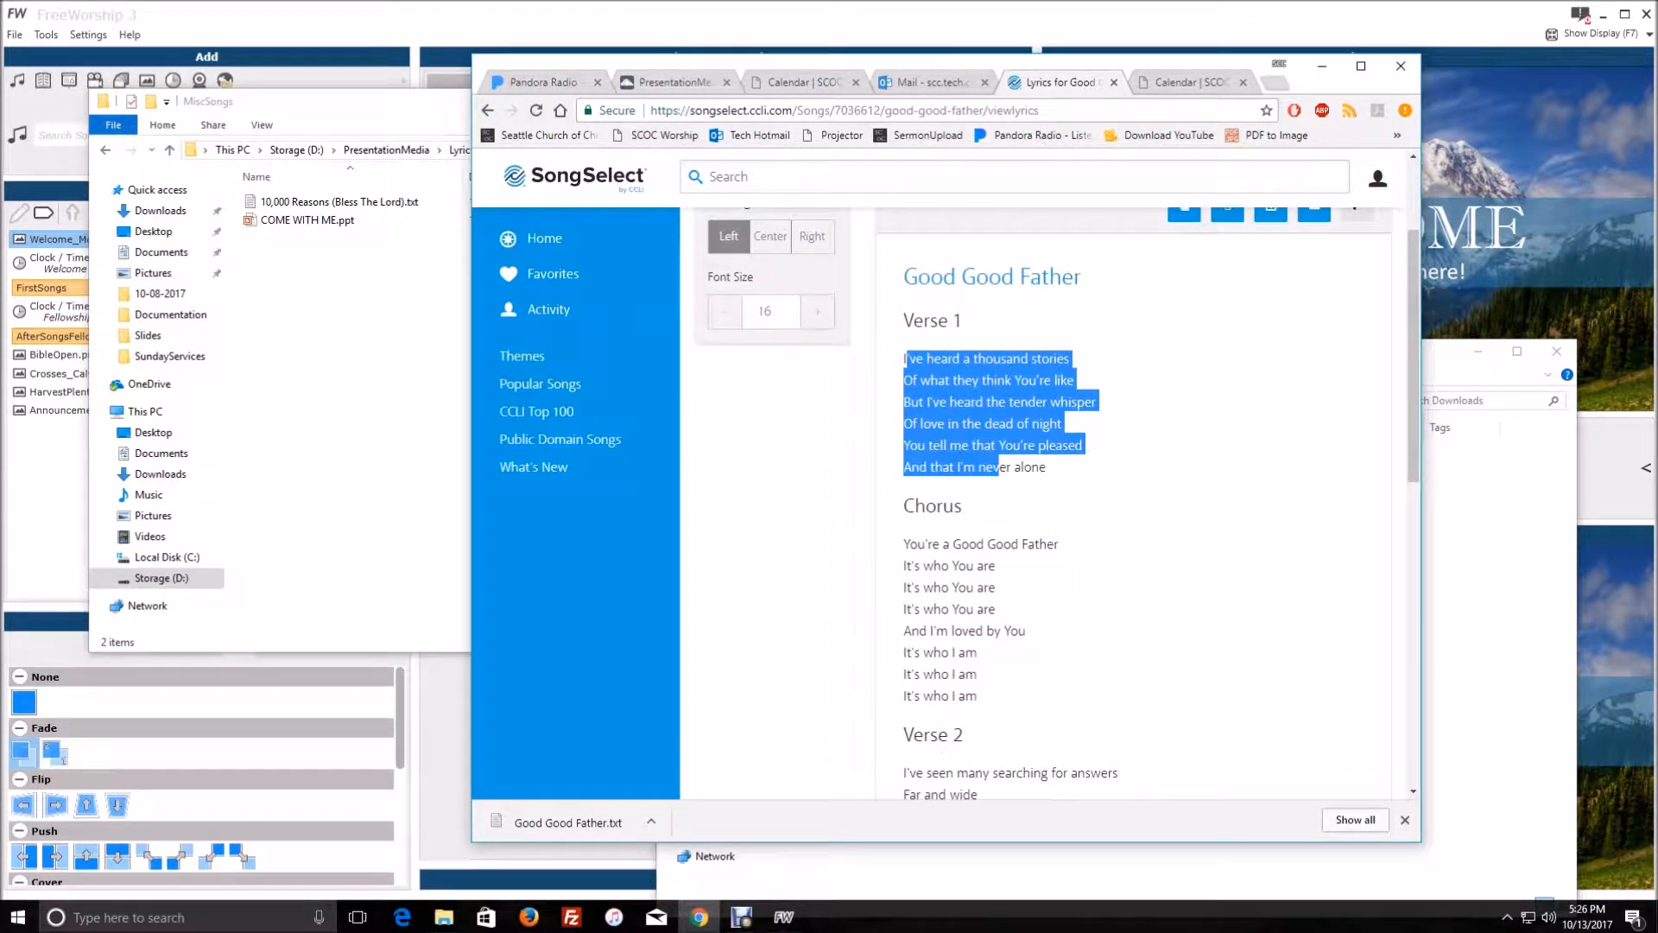
scroll(1123, 501, down, 6)
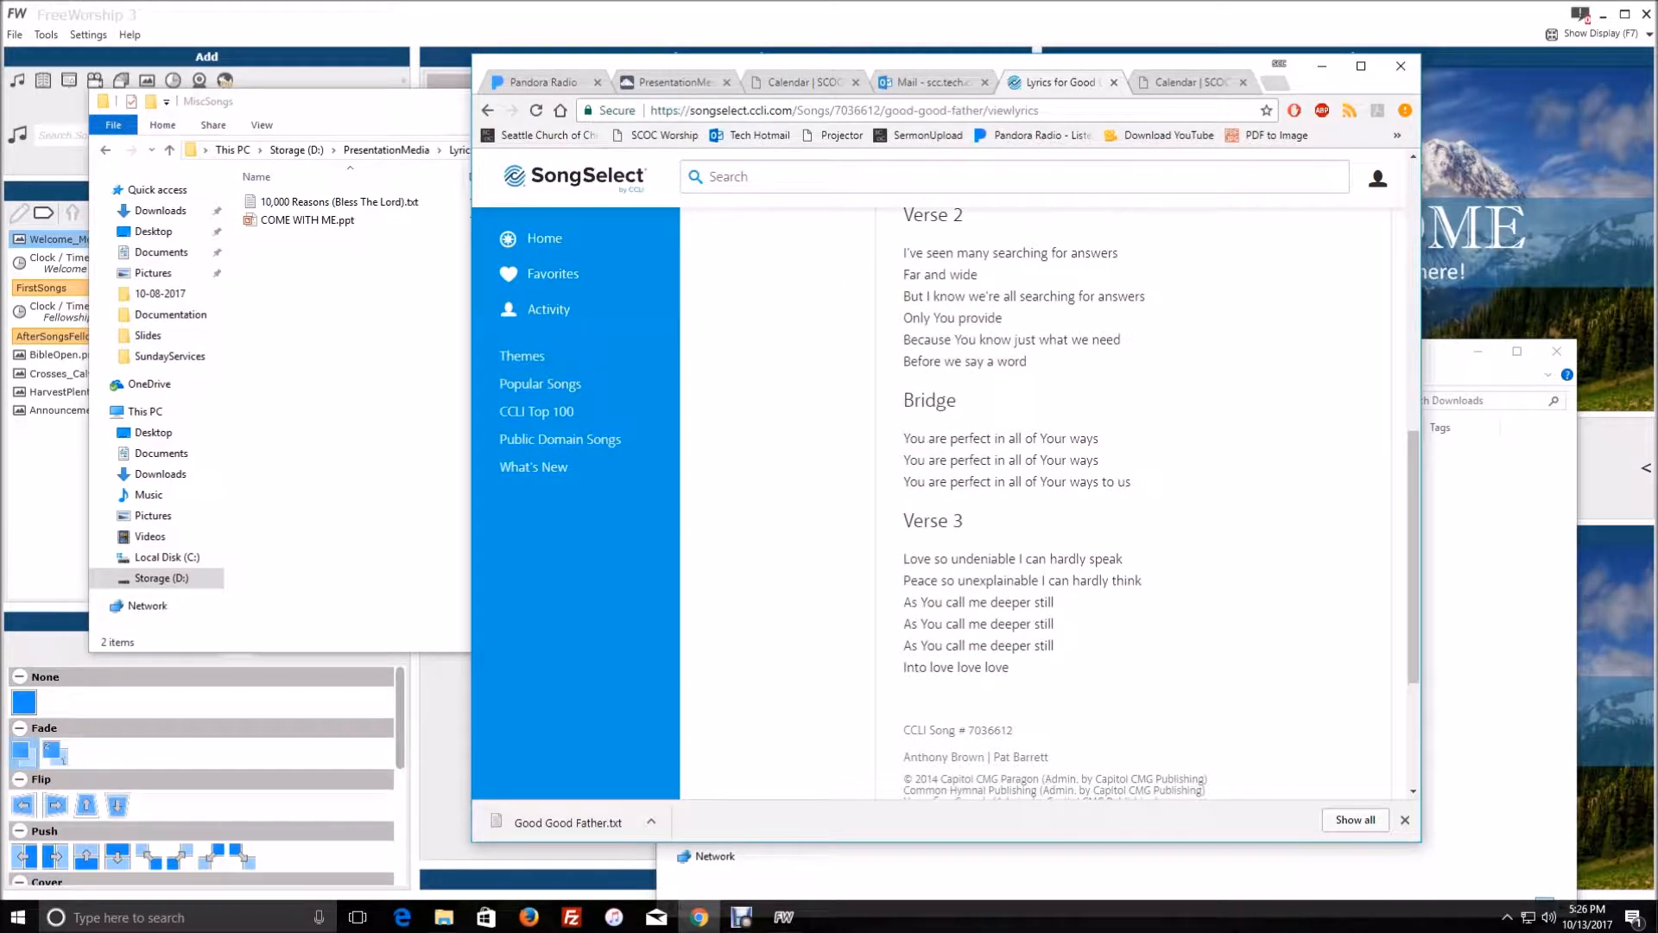
scroll(1123, 501, down, 1)
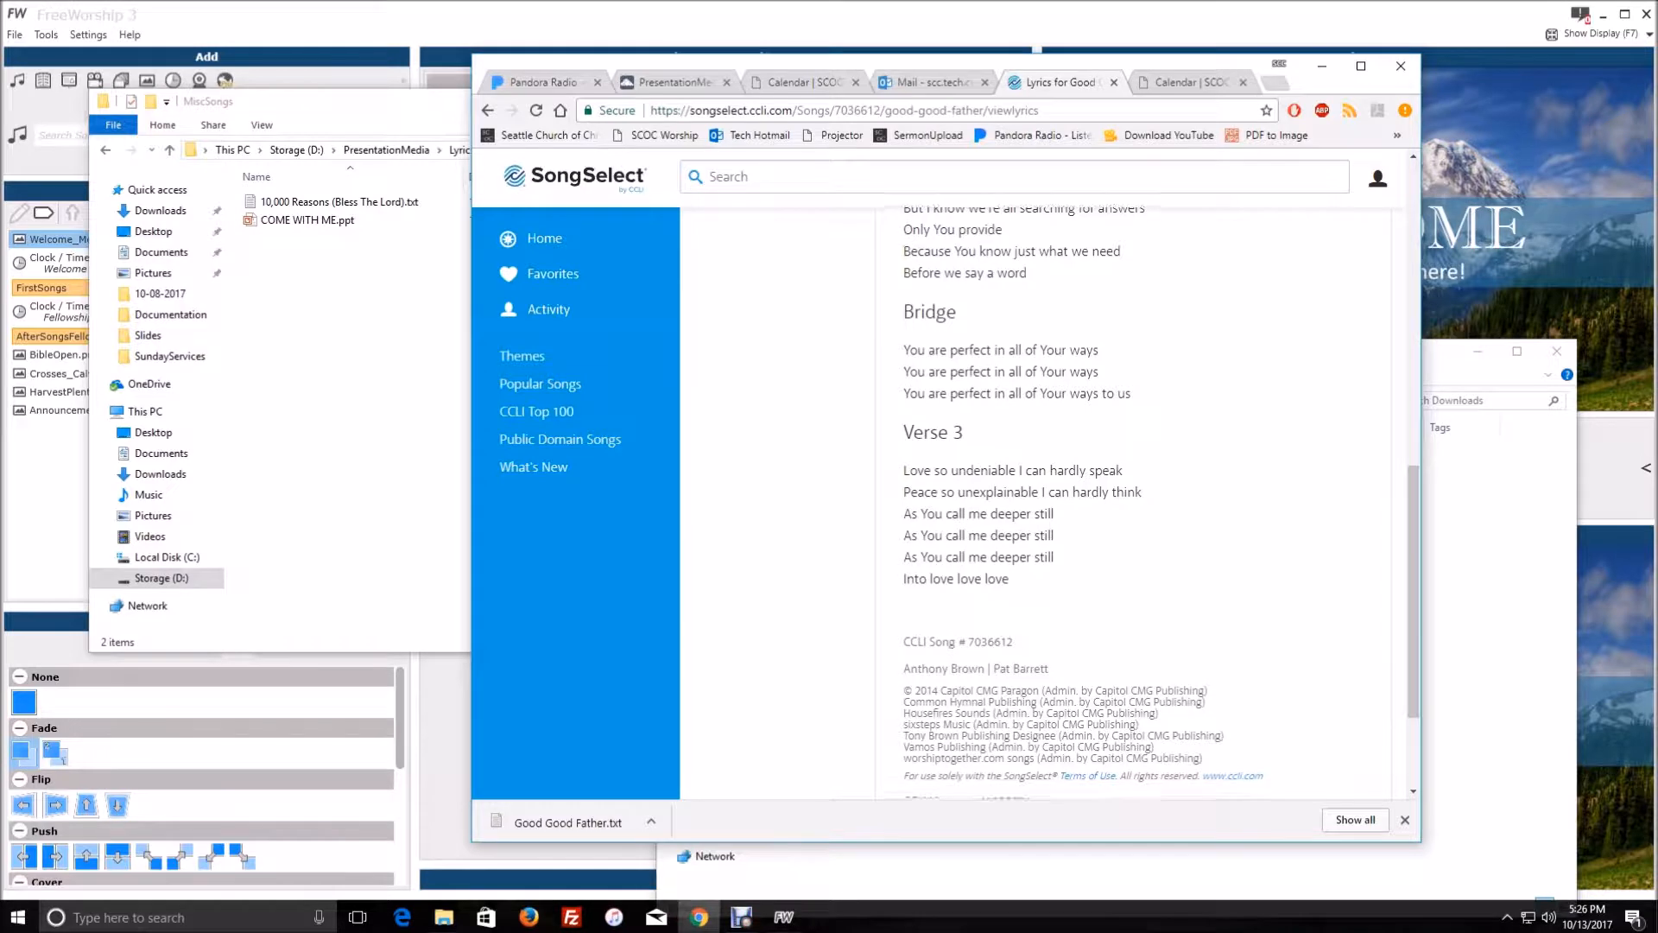
scroll(1123, 501, down, 2)
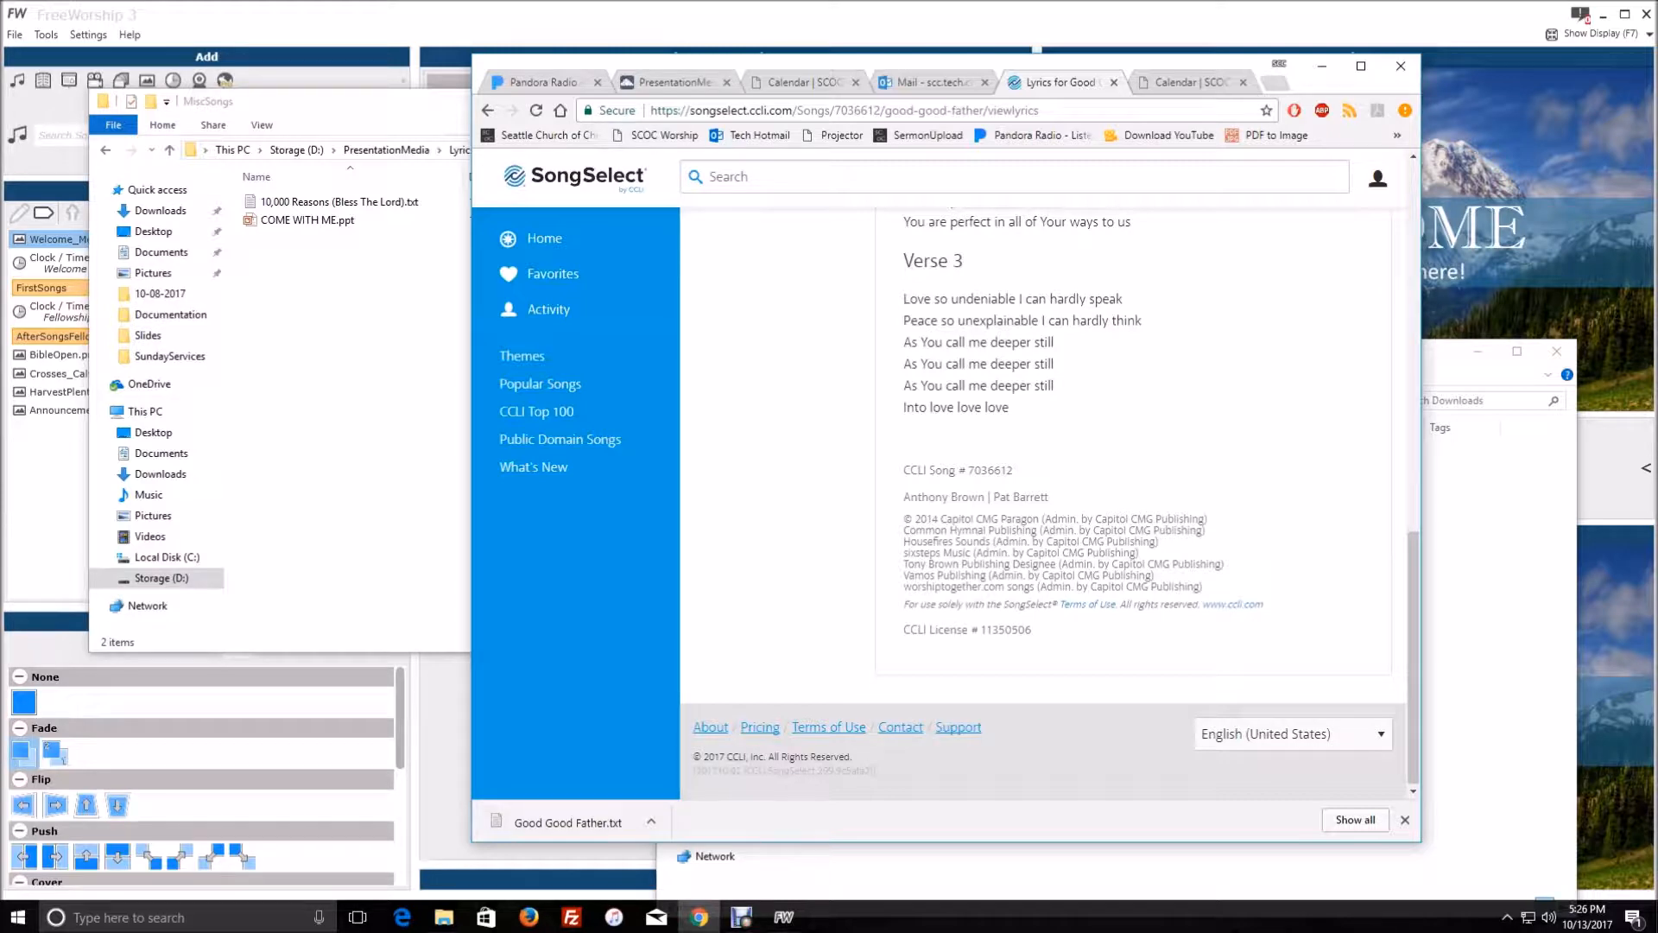
scroll(1123, 501, up, 11)
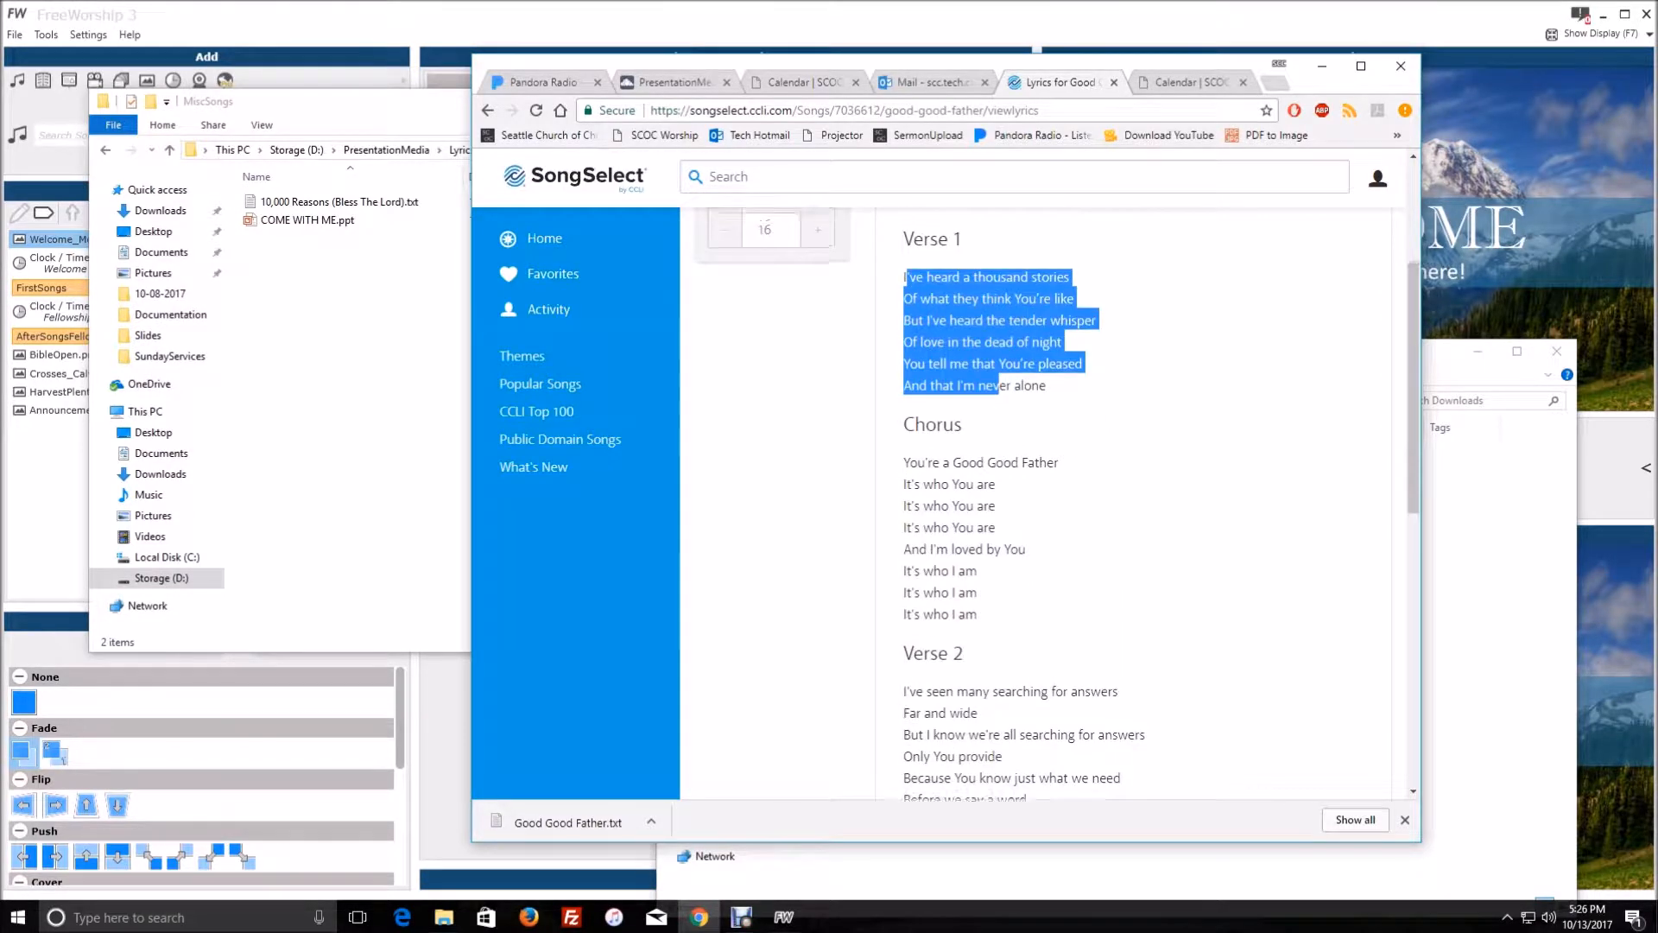
Step: Move Good Good Father.txt from the Downloads folder into the MiscSongs folder
click(1451, 353)
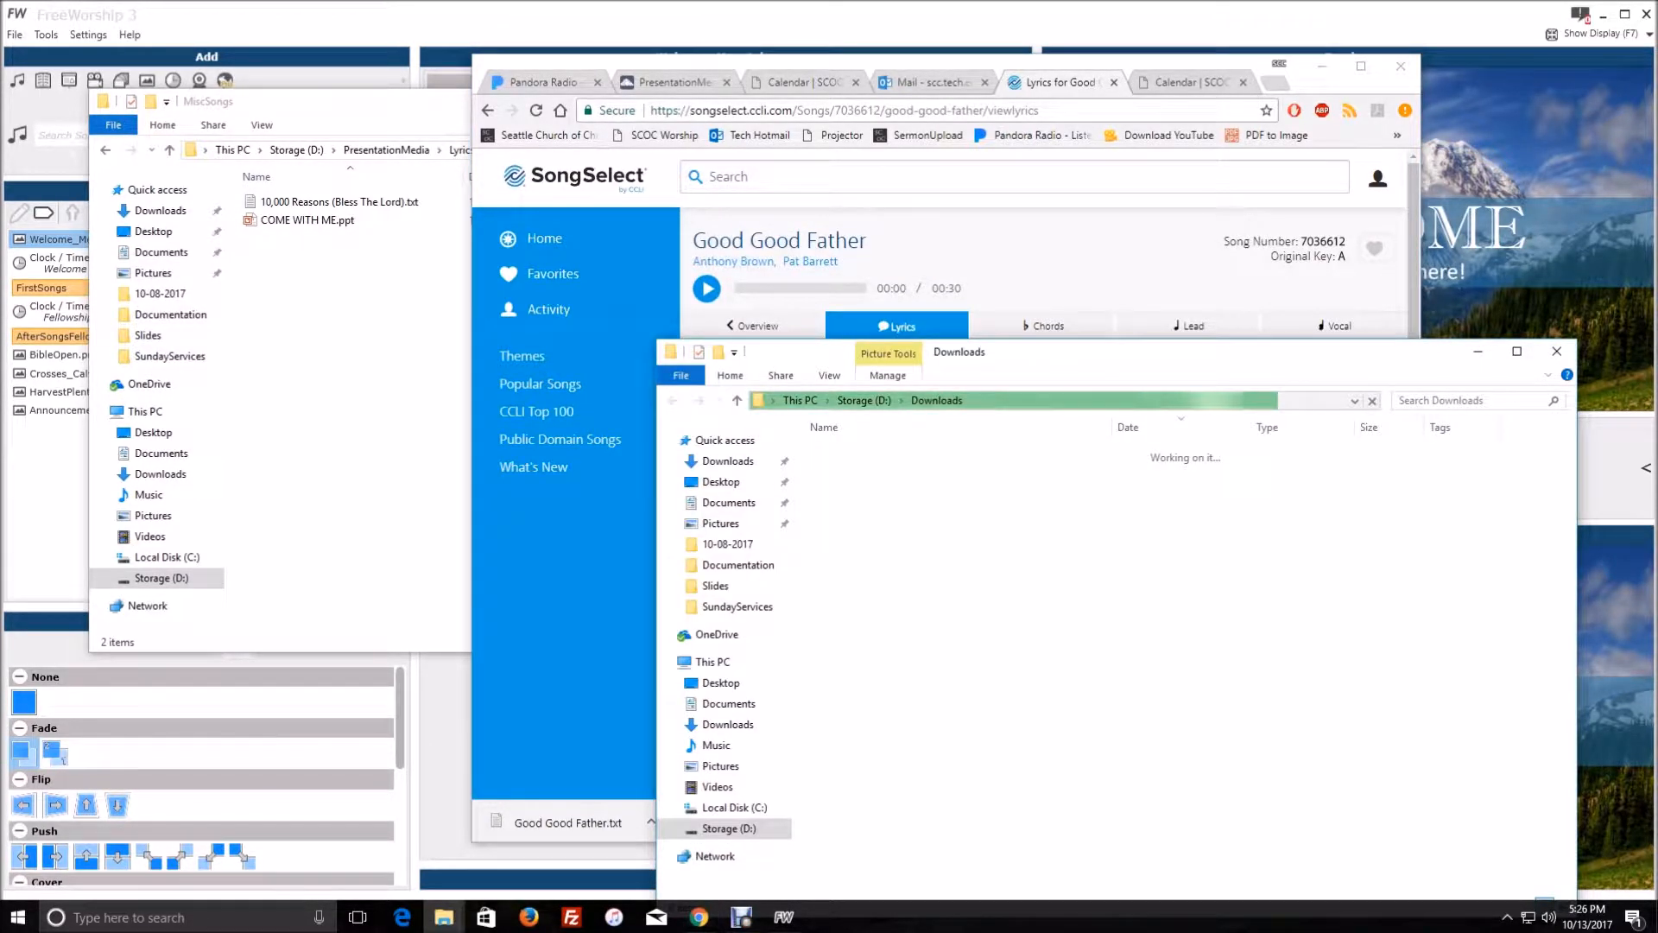
drag(1451, 353, 1489, 233)
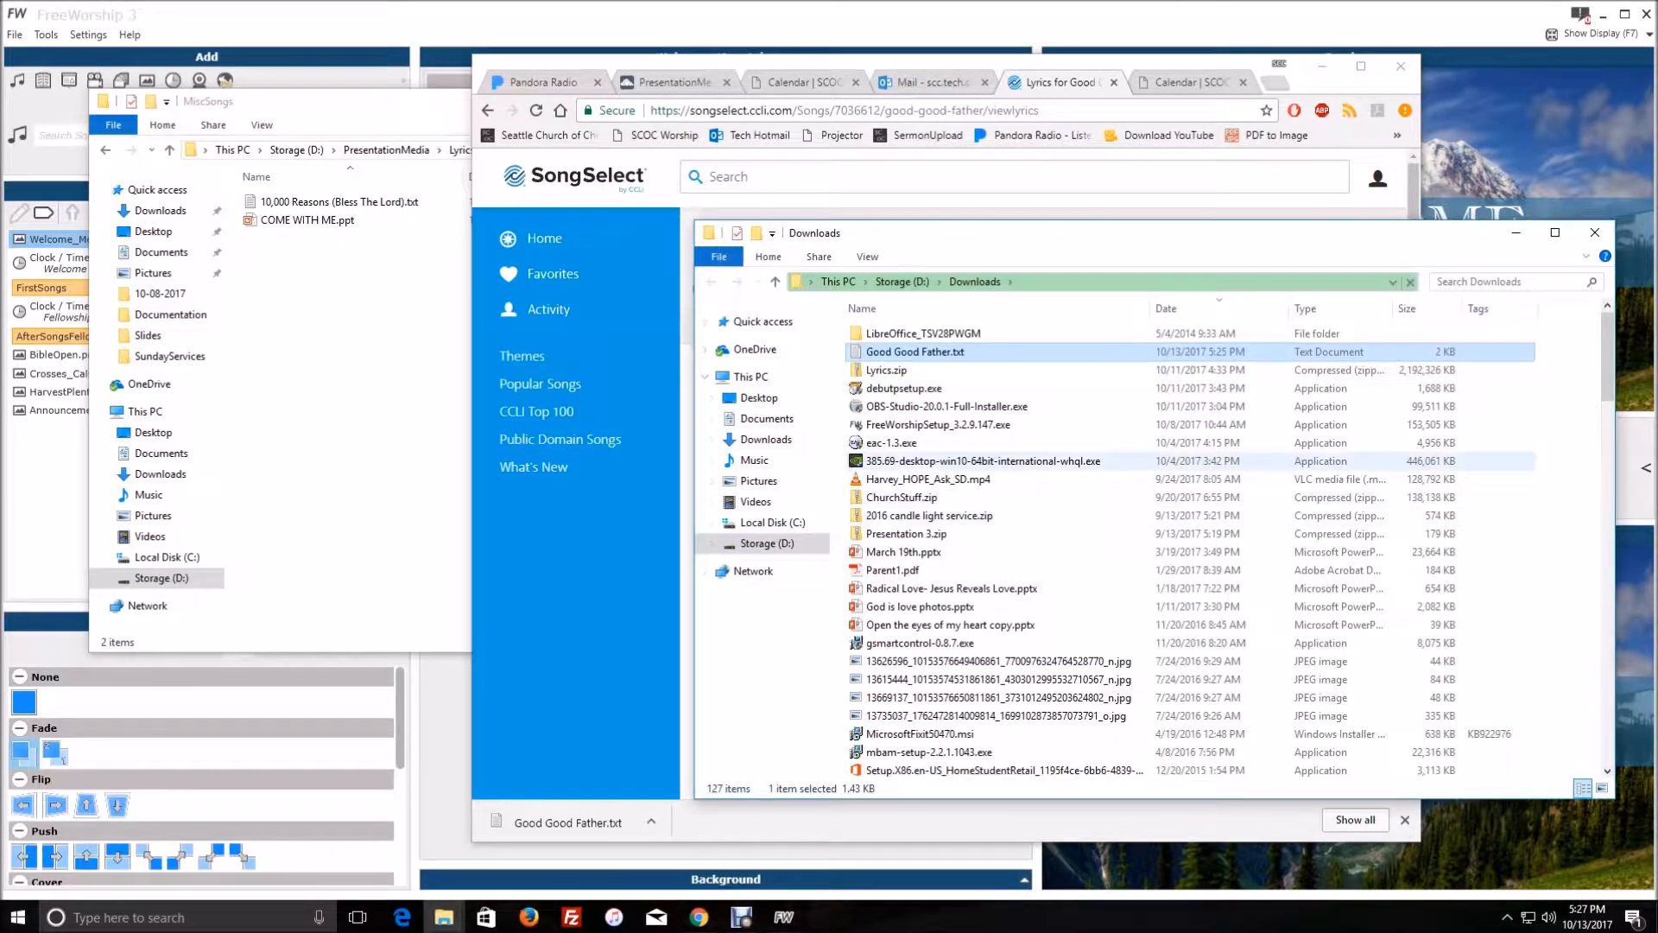
drag(916, 352, 328, 371)
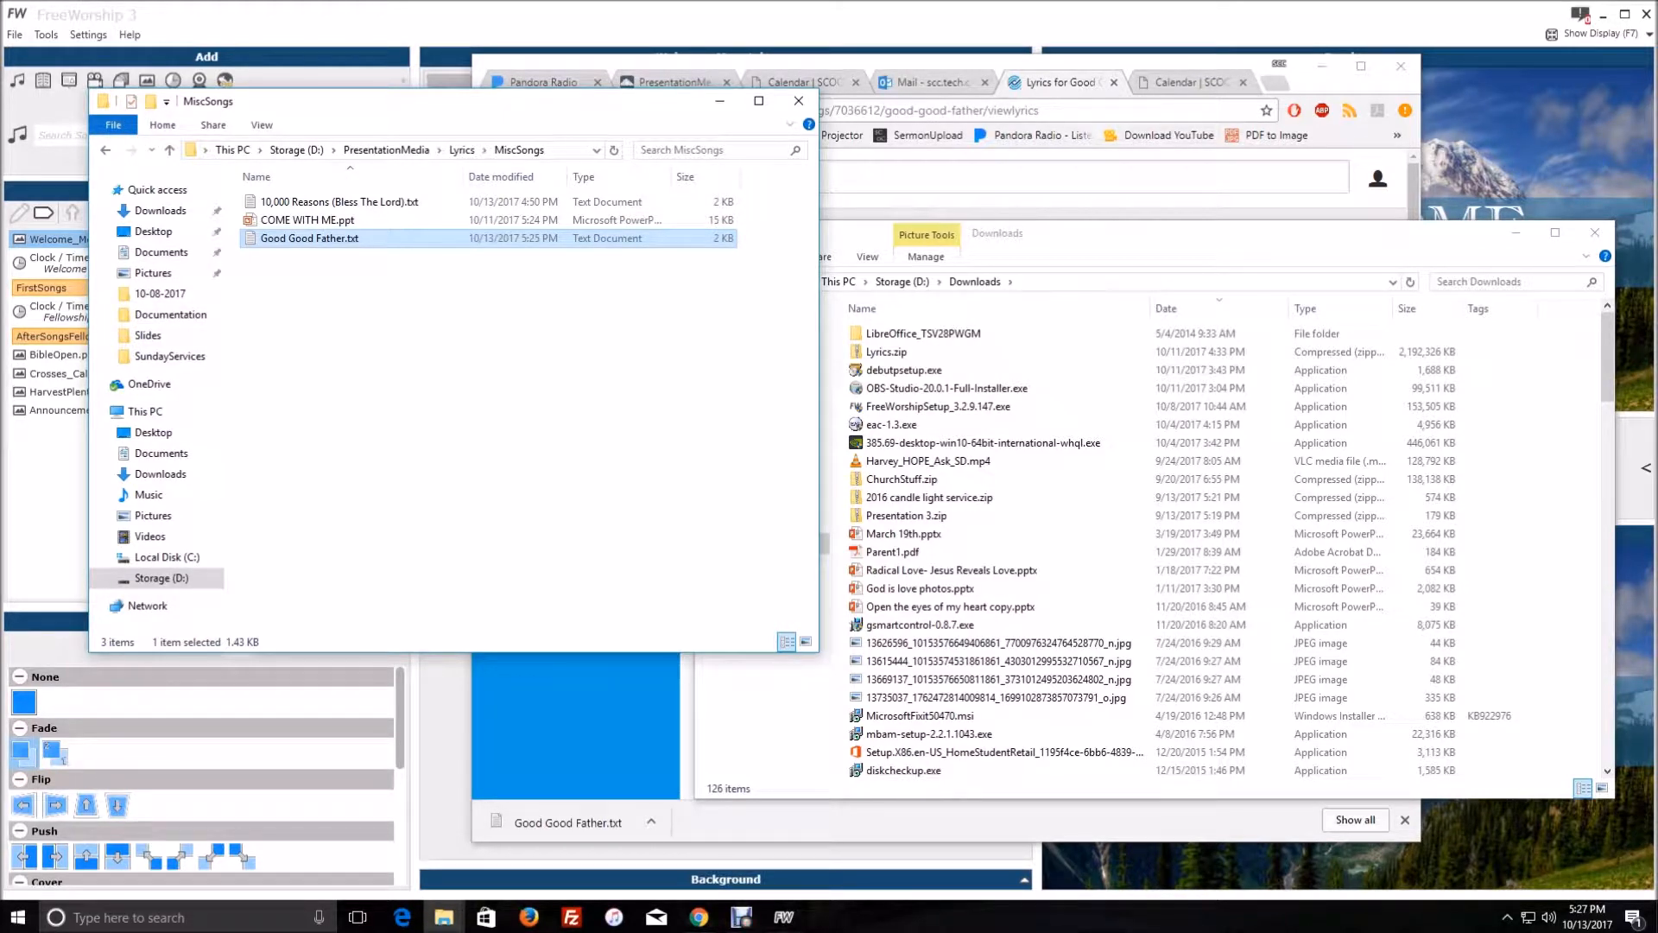
Step: Switch to FreeWorship and open the song database manager
click(783, 918)
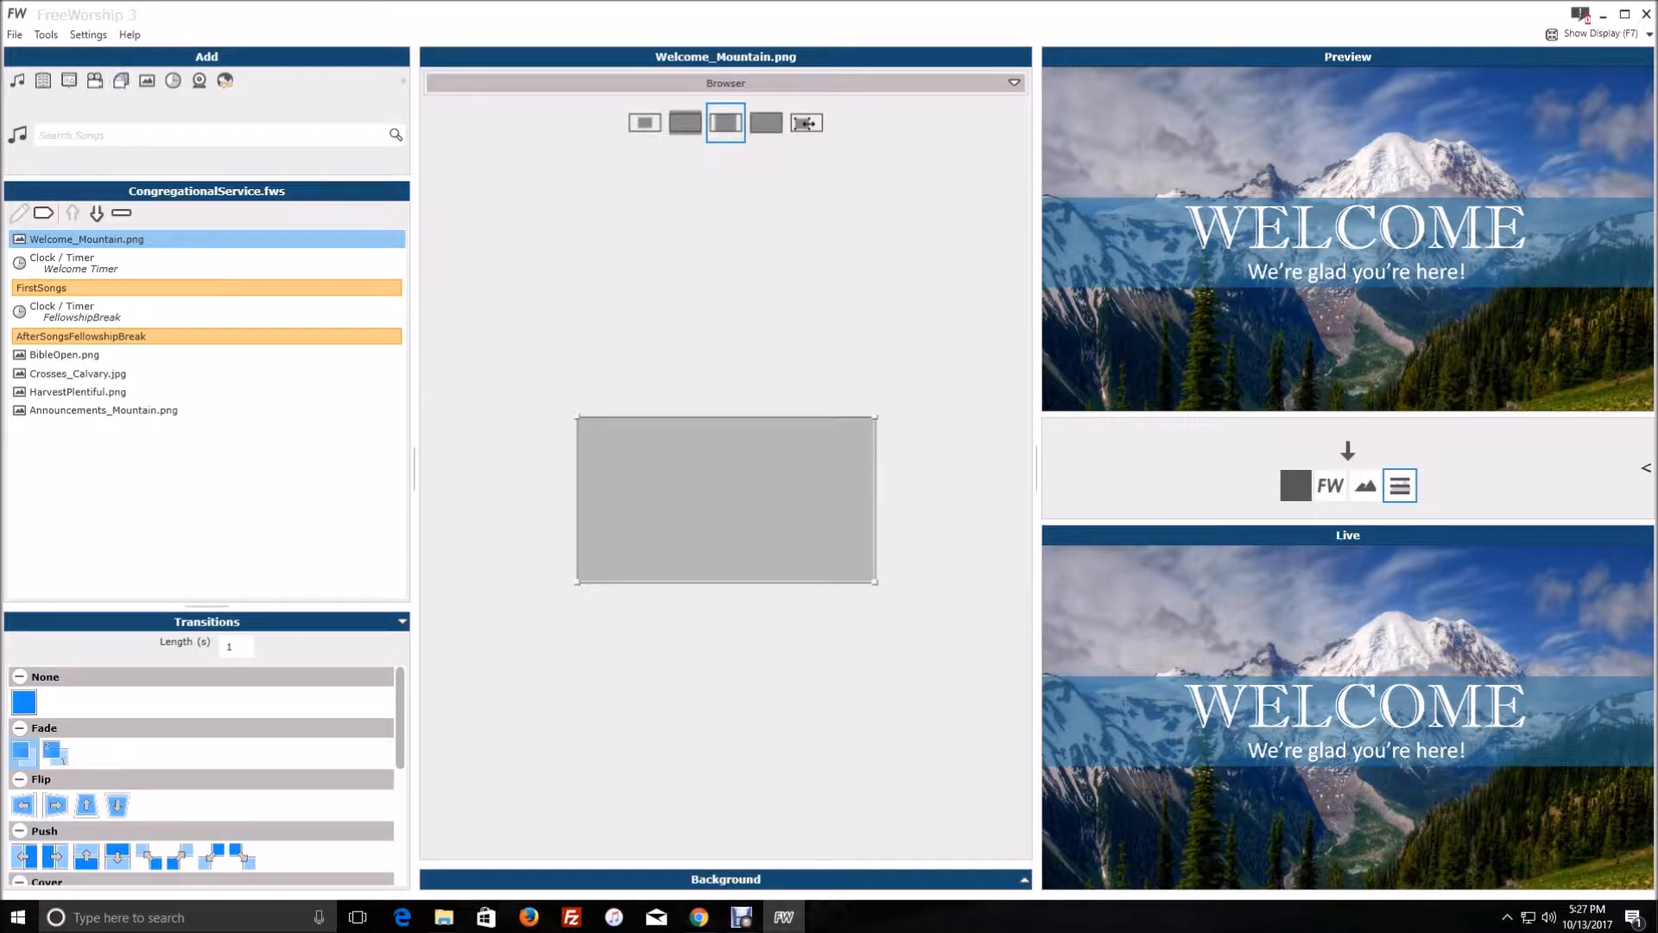
click(45, 35)
mouse_move(88, 35)
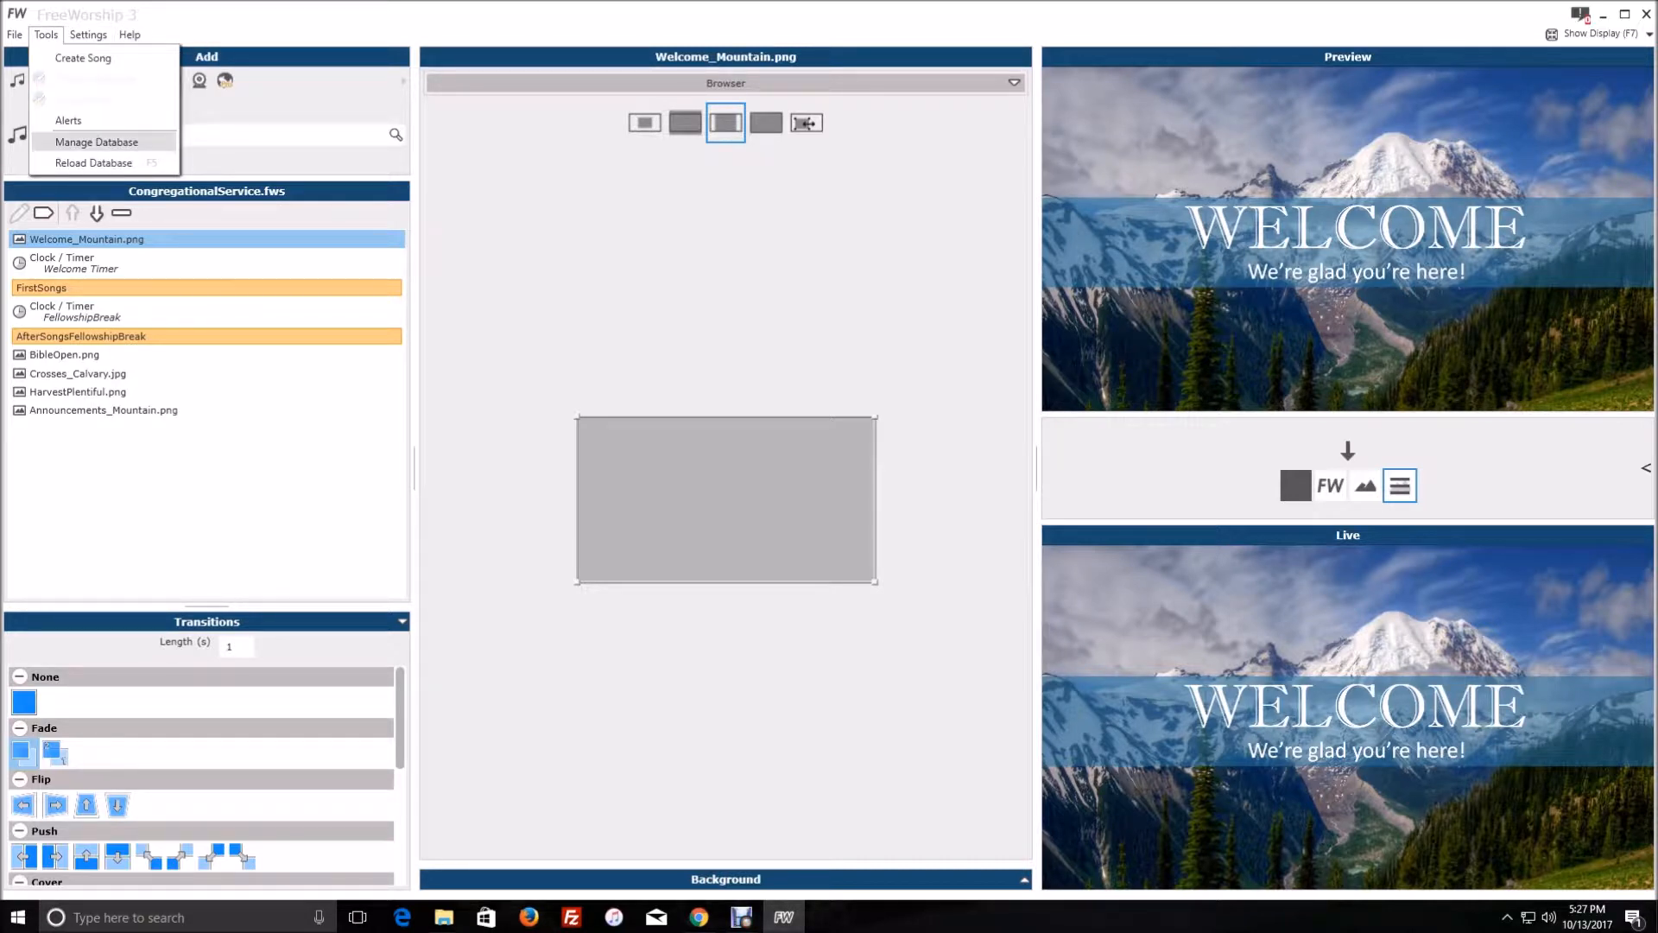
click(86, 142)
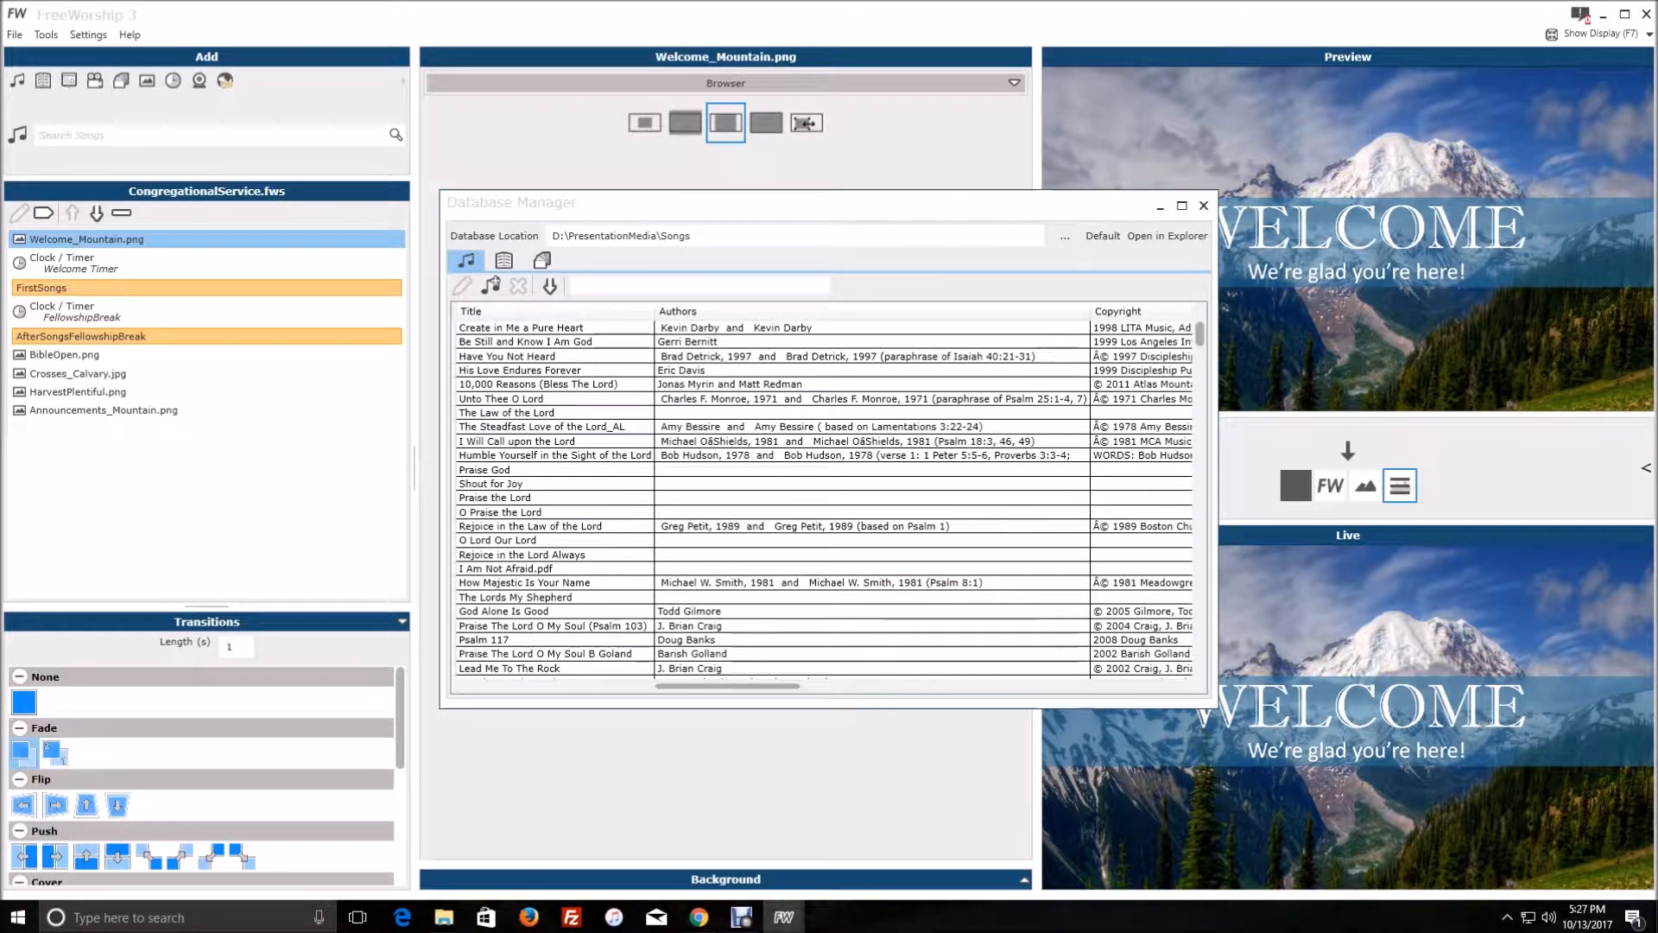
Step: Move and enlarge the Database Manager window so more of the song list and its columns fit, and skim the list
drag(1217, 709, 1378, 866)
scroll(904, 578, down, 10)
scroll(903, 578, down, 15)
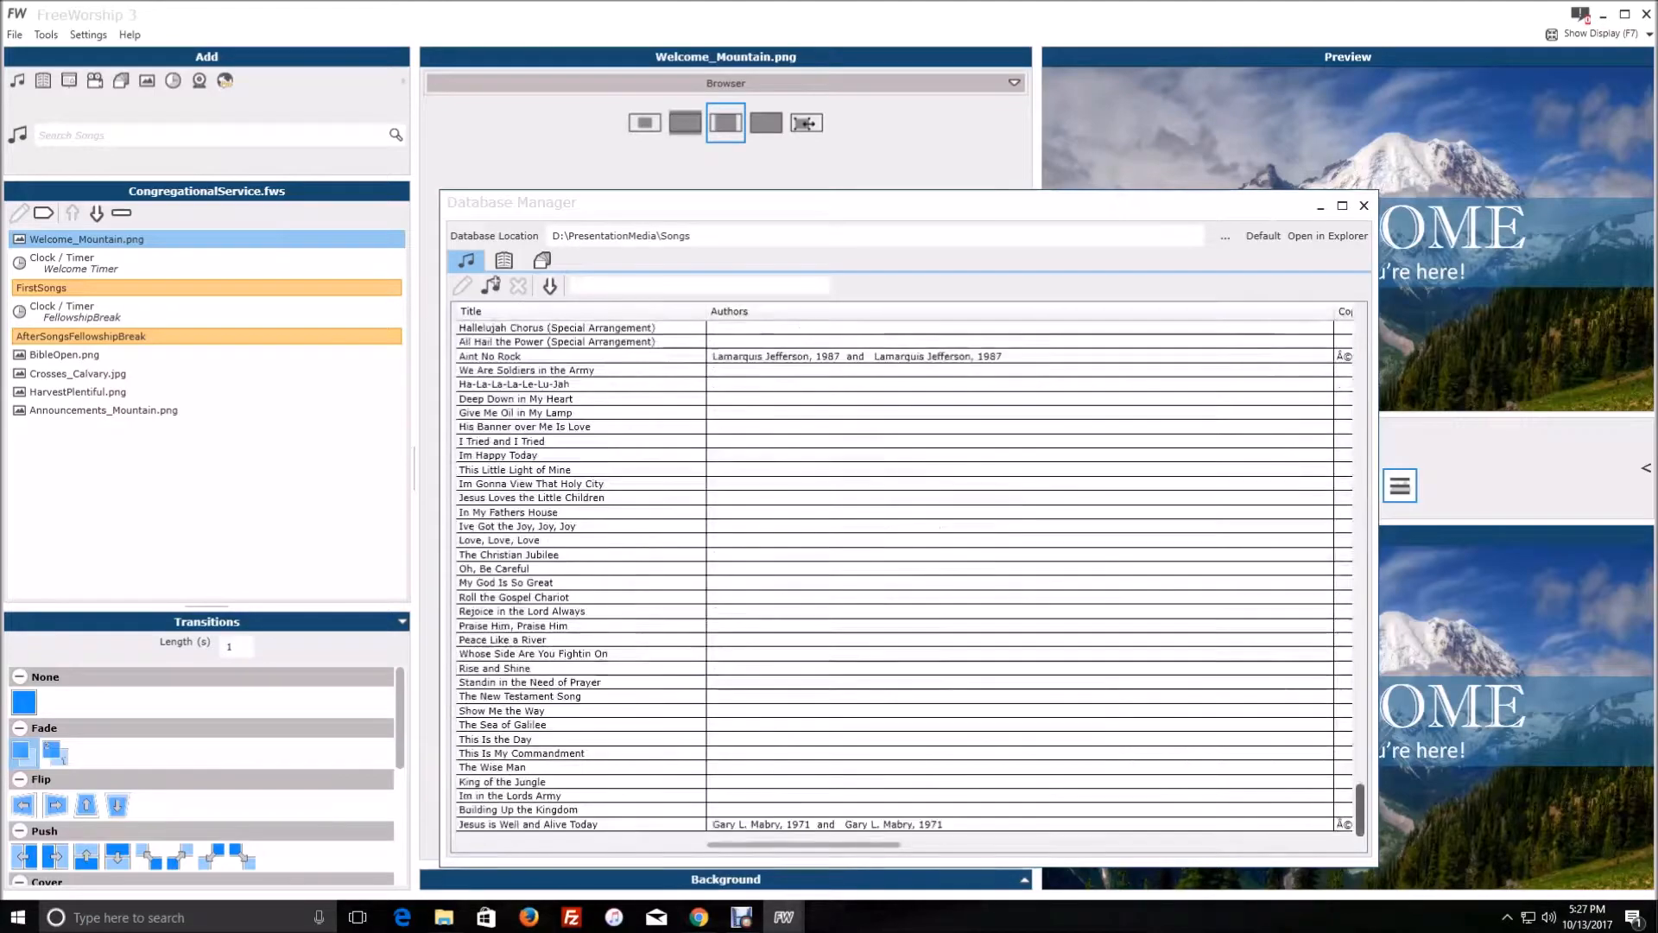
scroll(903, 579, up, 20)
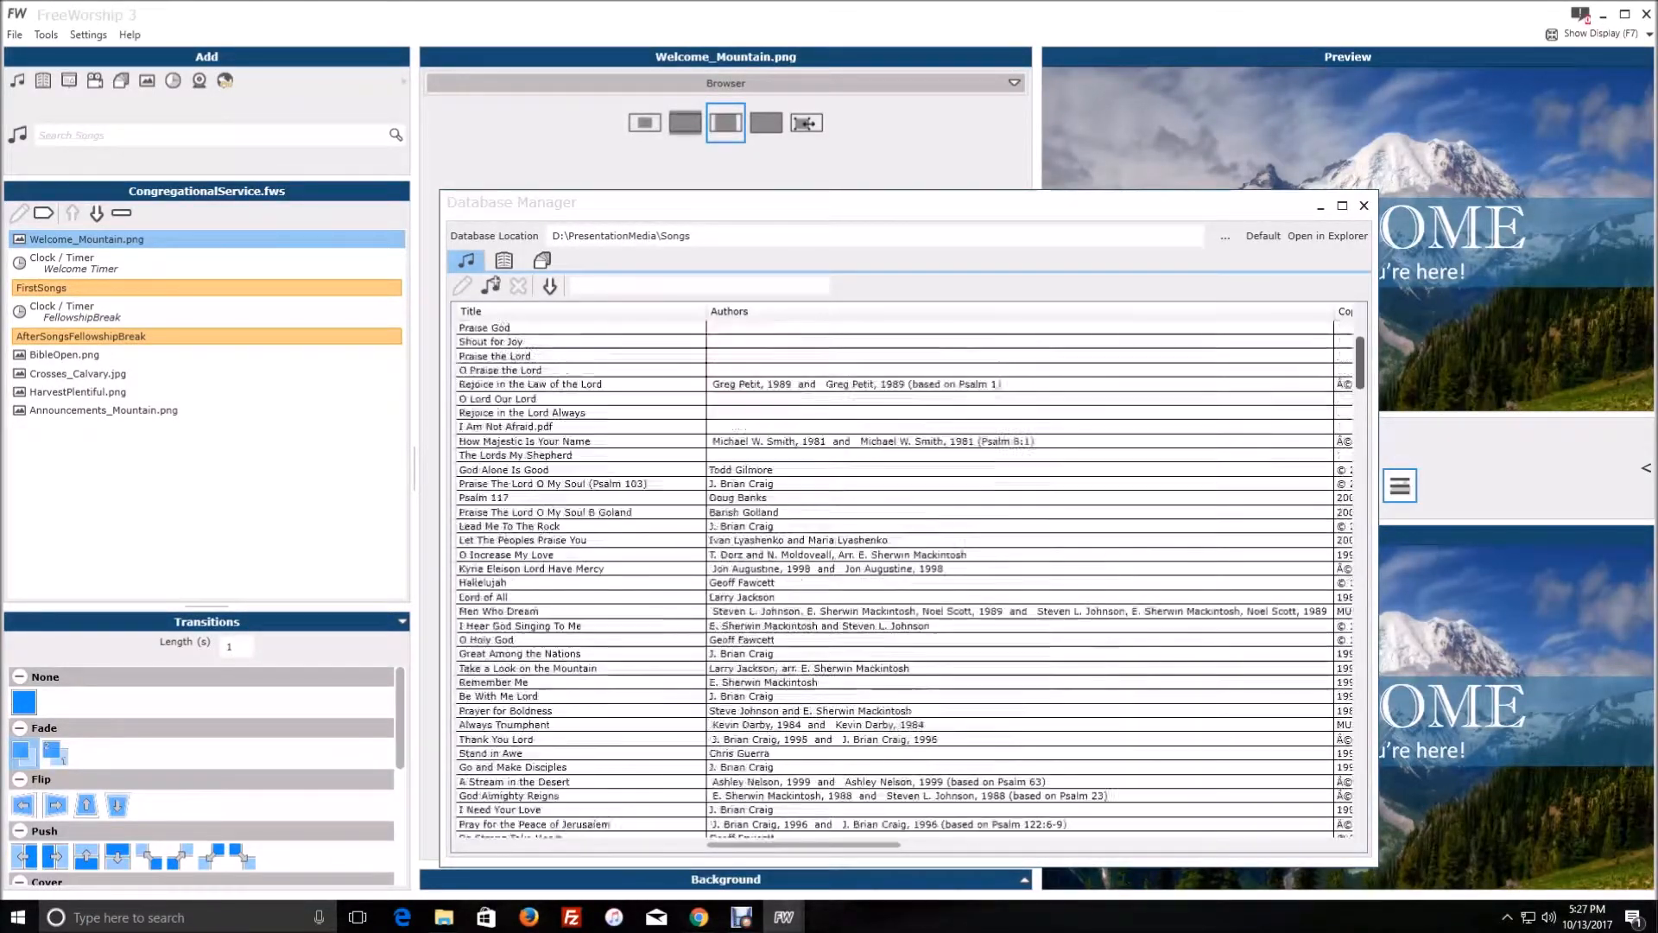
drag(780, 214, 583, 50)
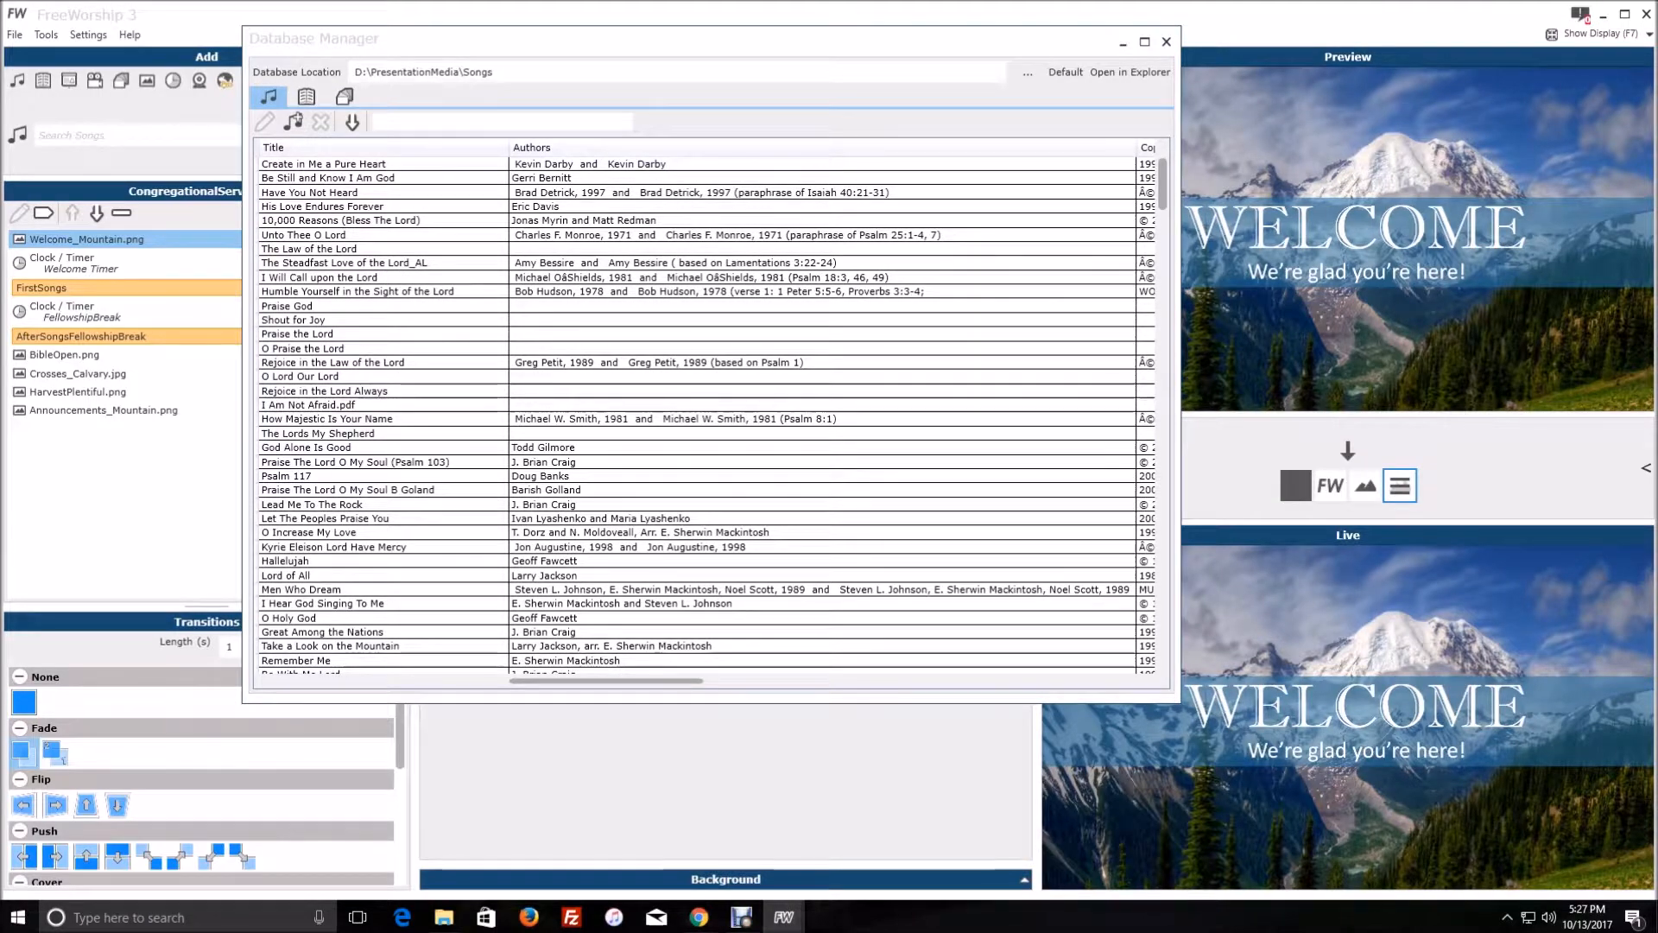
drag(1179, 701, 1440, 851)
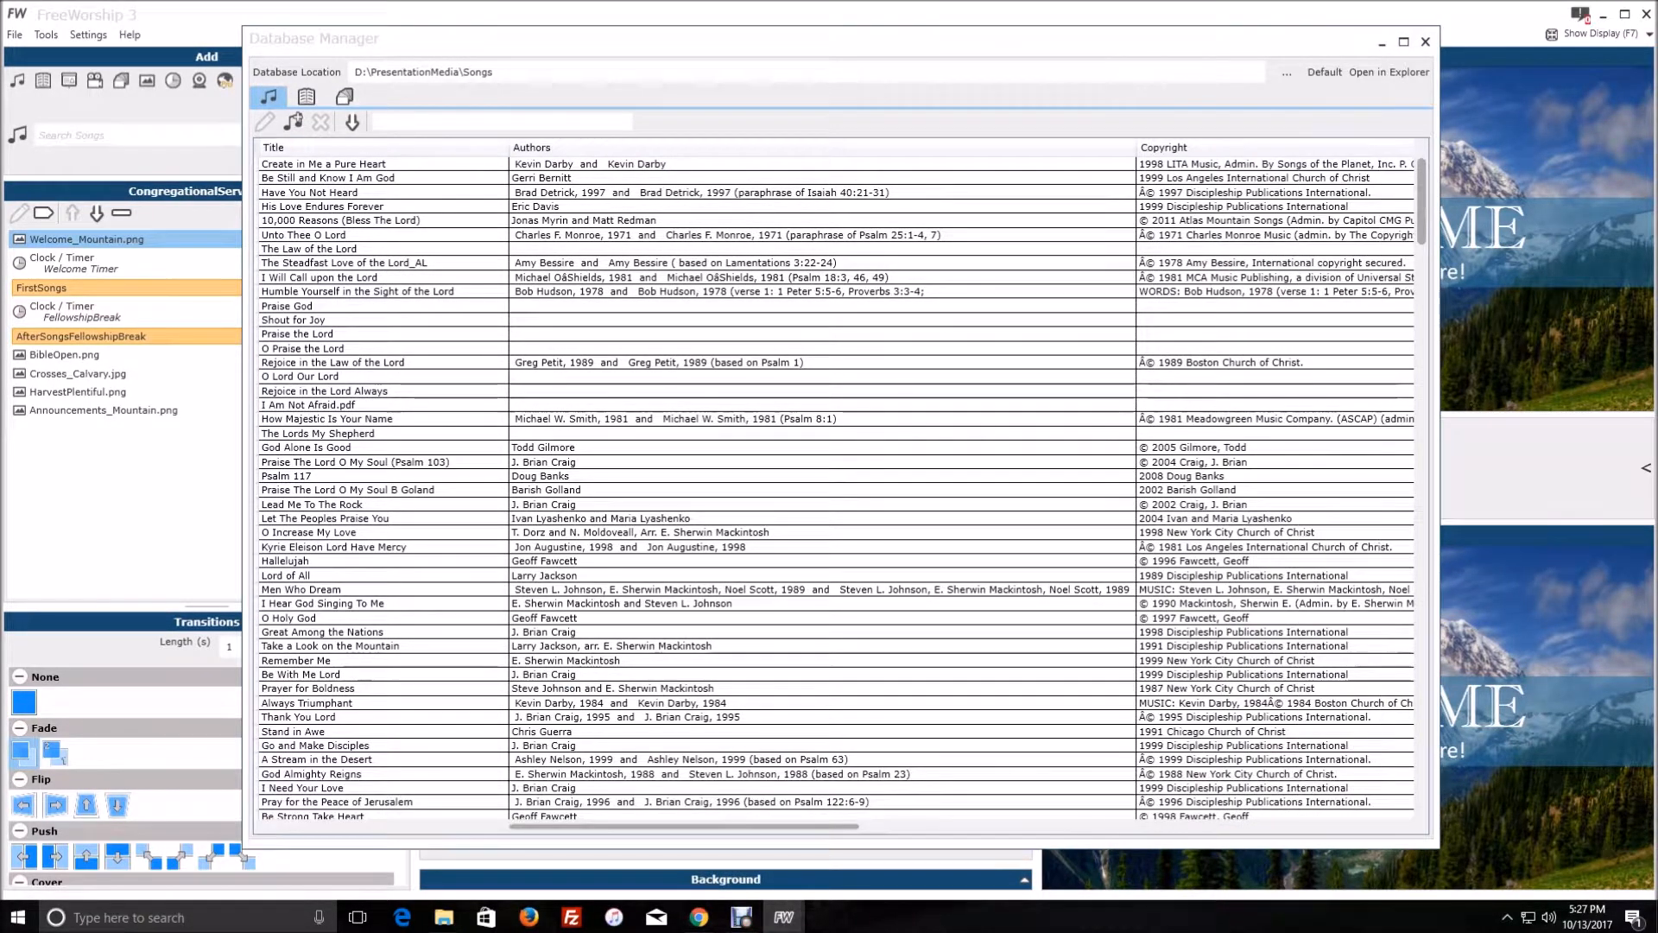
Step: Import Good Good Father.txt from the MiscSongs folder into the song database using the CCLI SongSelect format
click(352, 122)
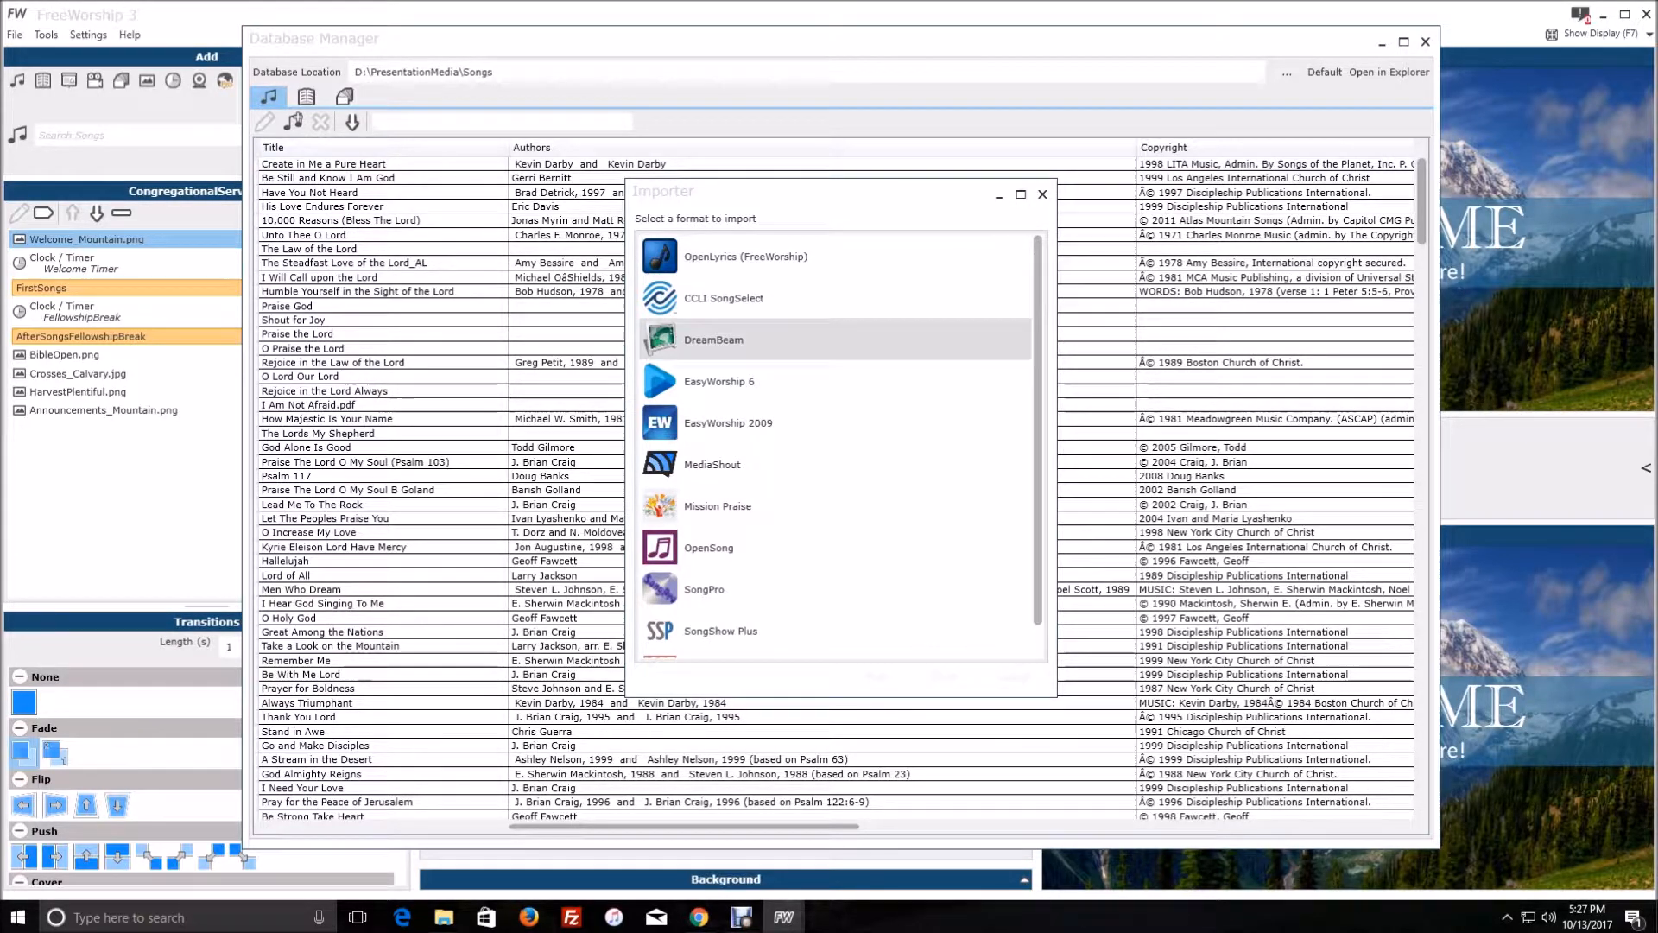
scroll(838, 445, down, 1)
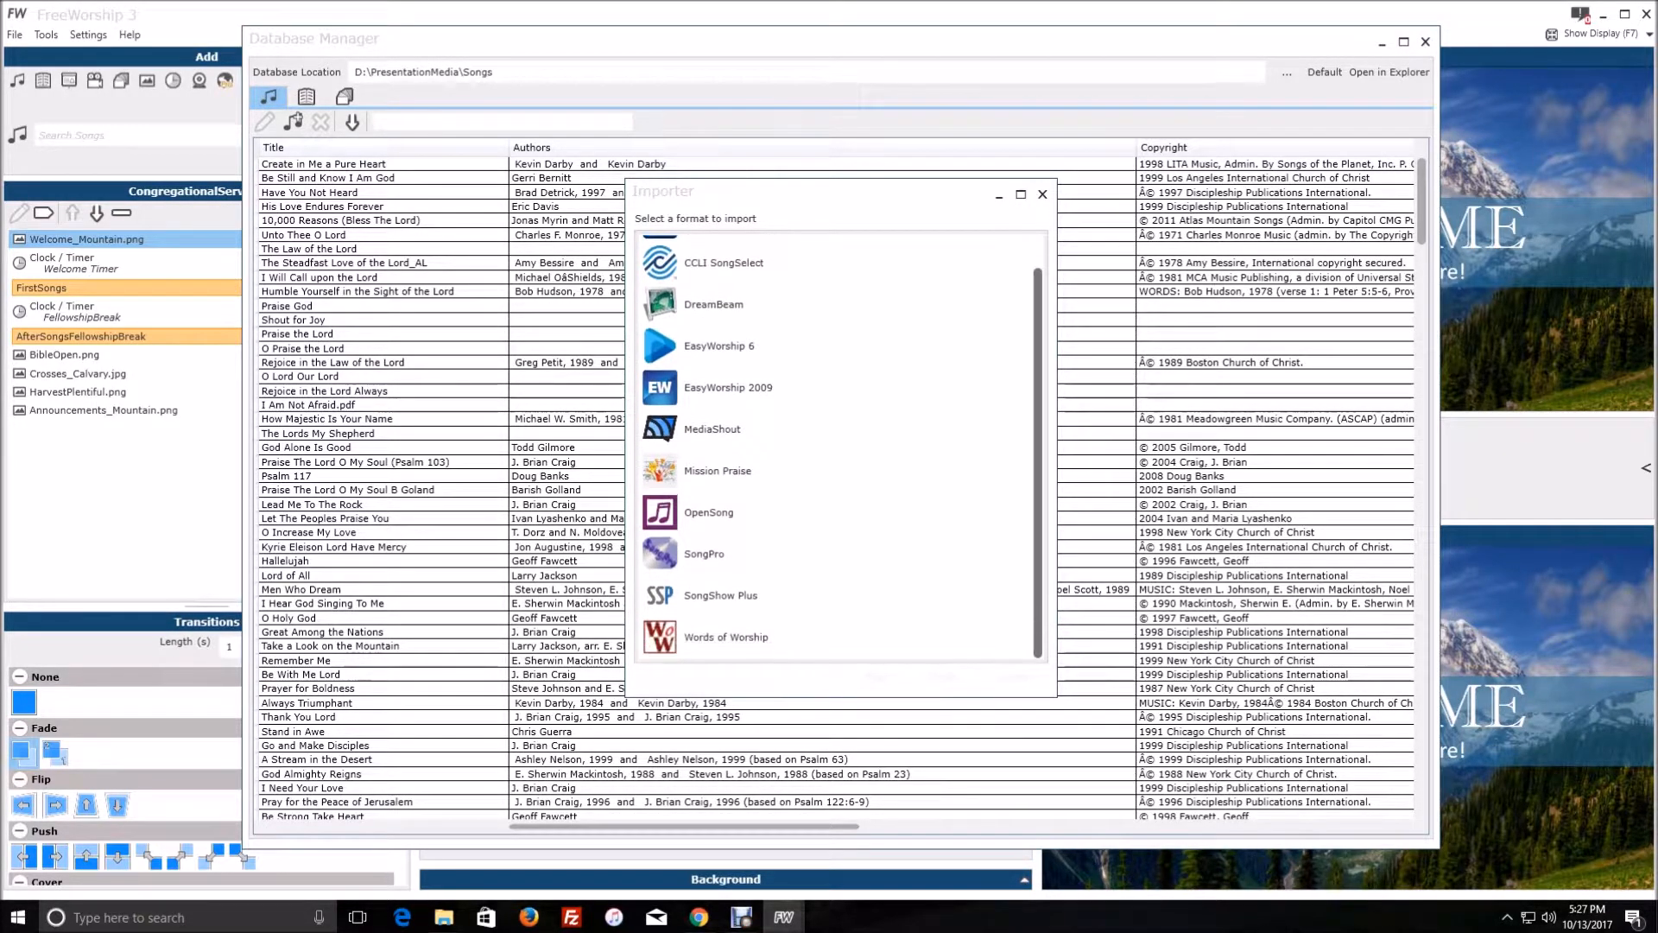
scroll(838, 445, up, 1)
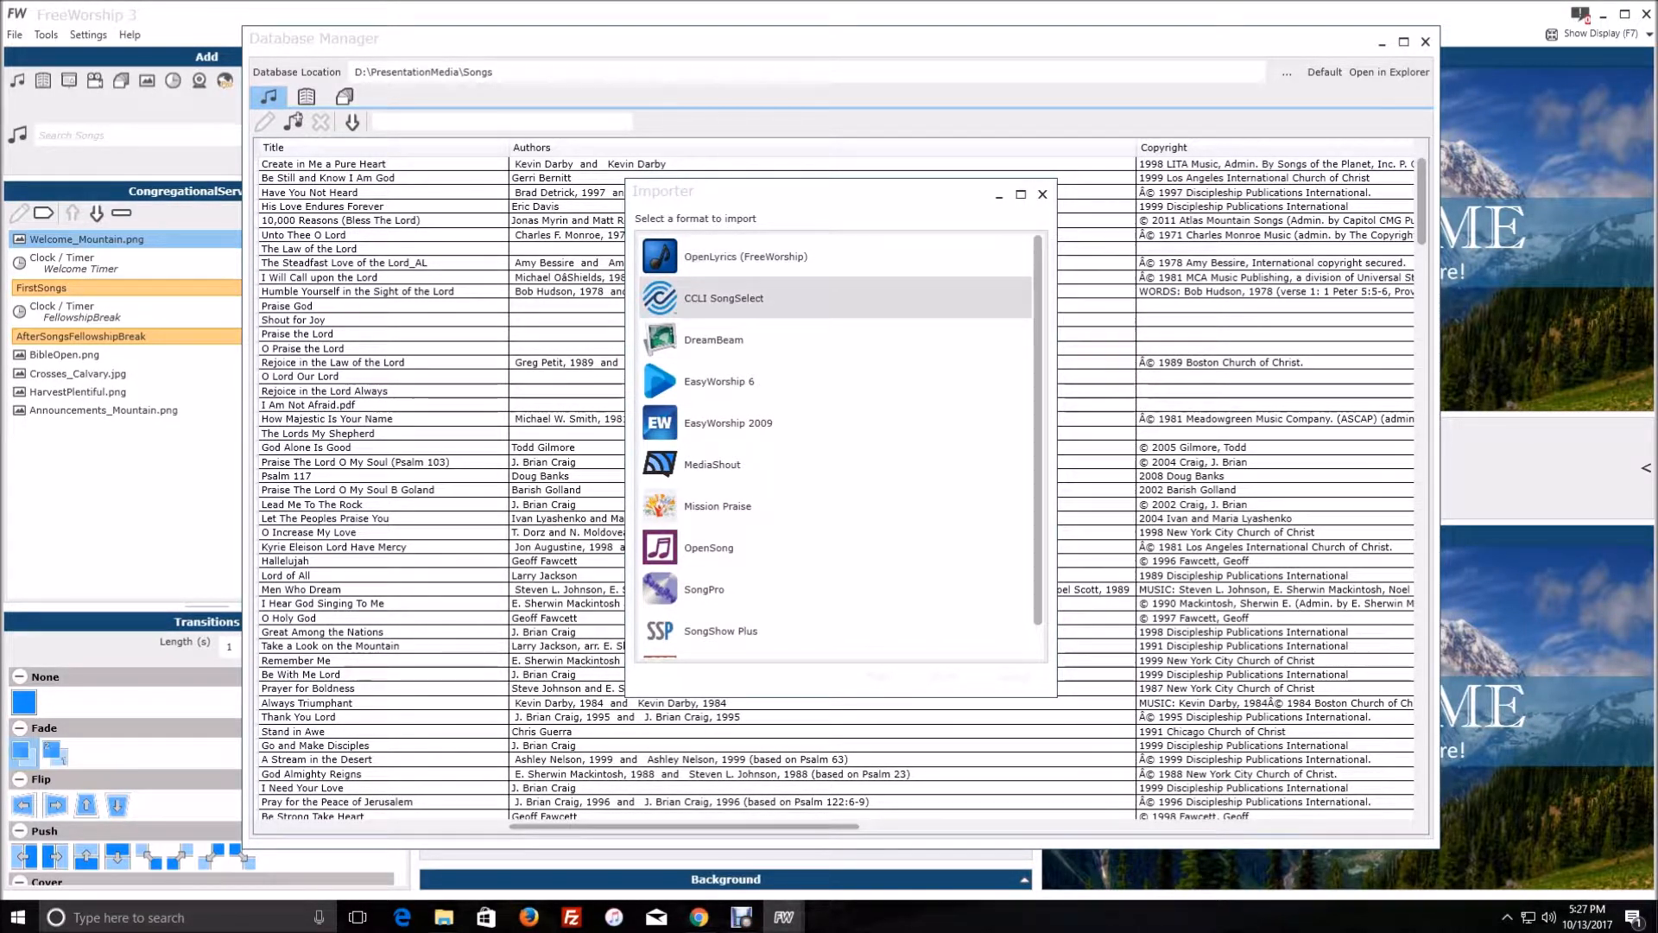
click(748, 298)
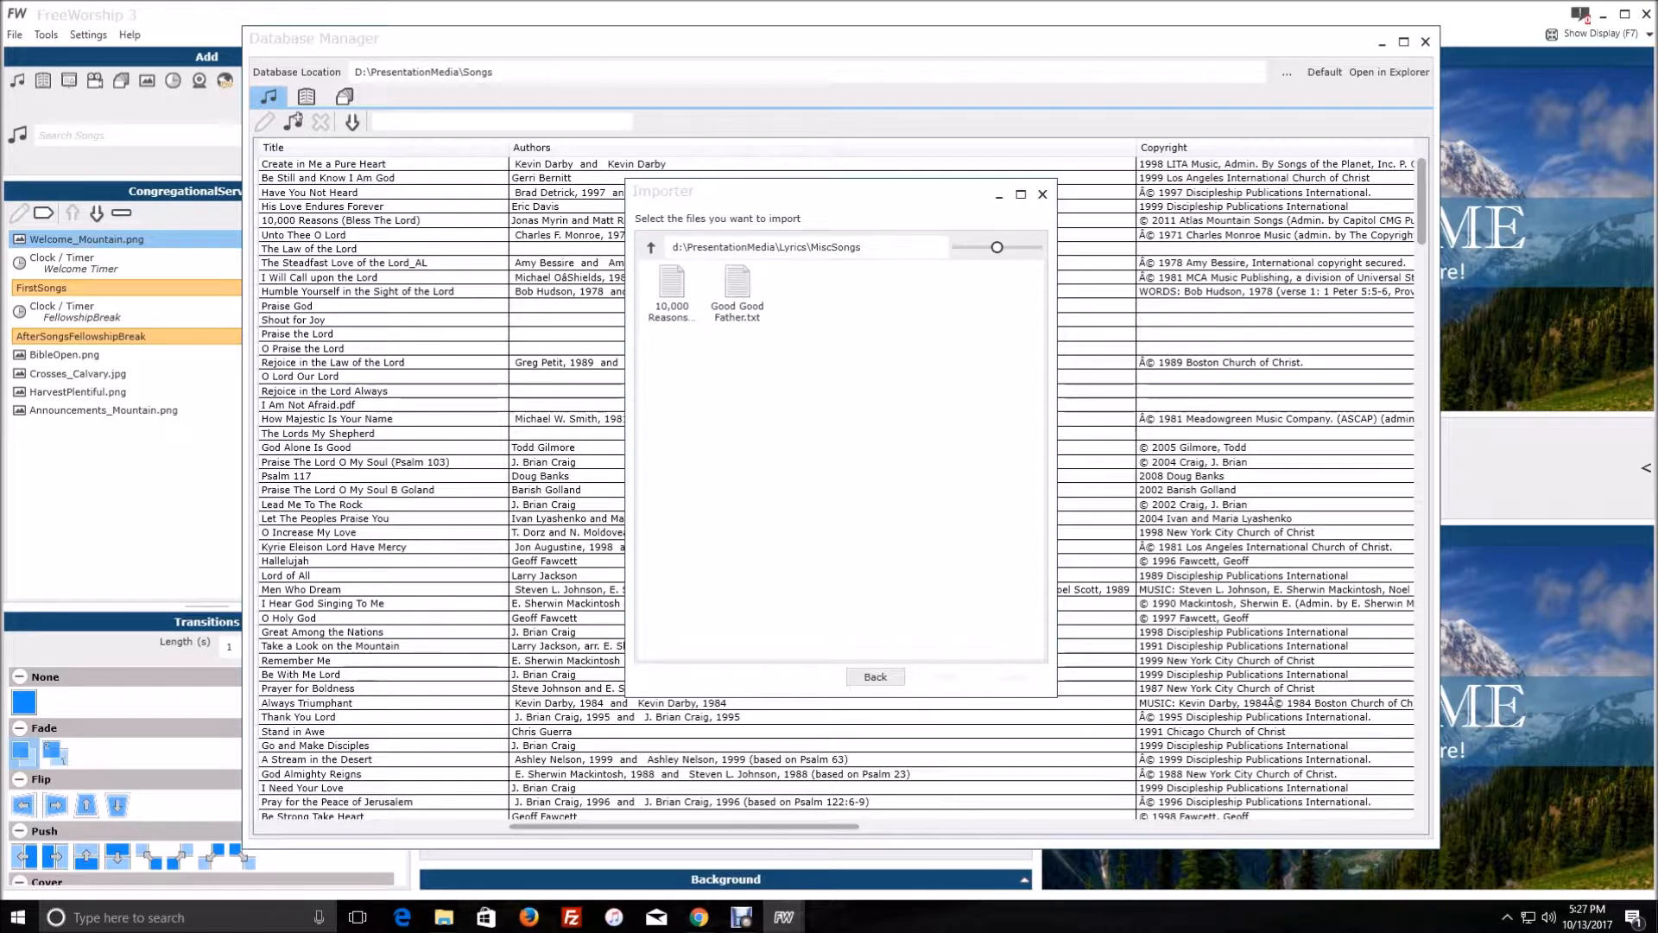
click(737, 294)
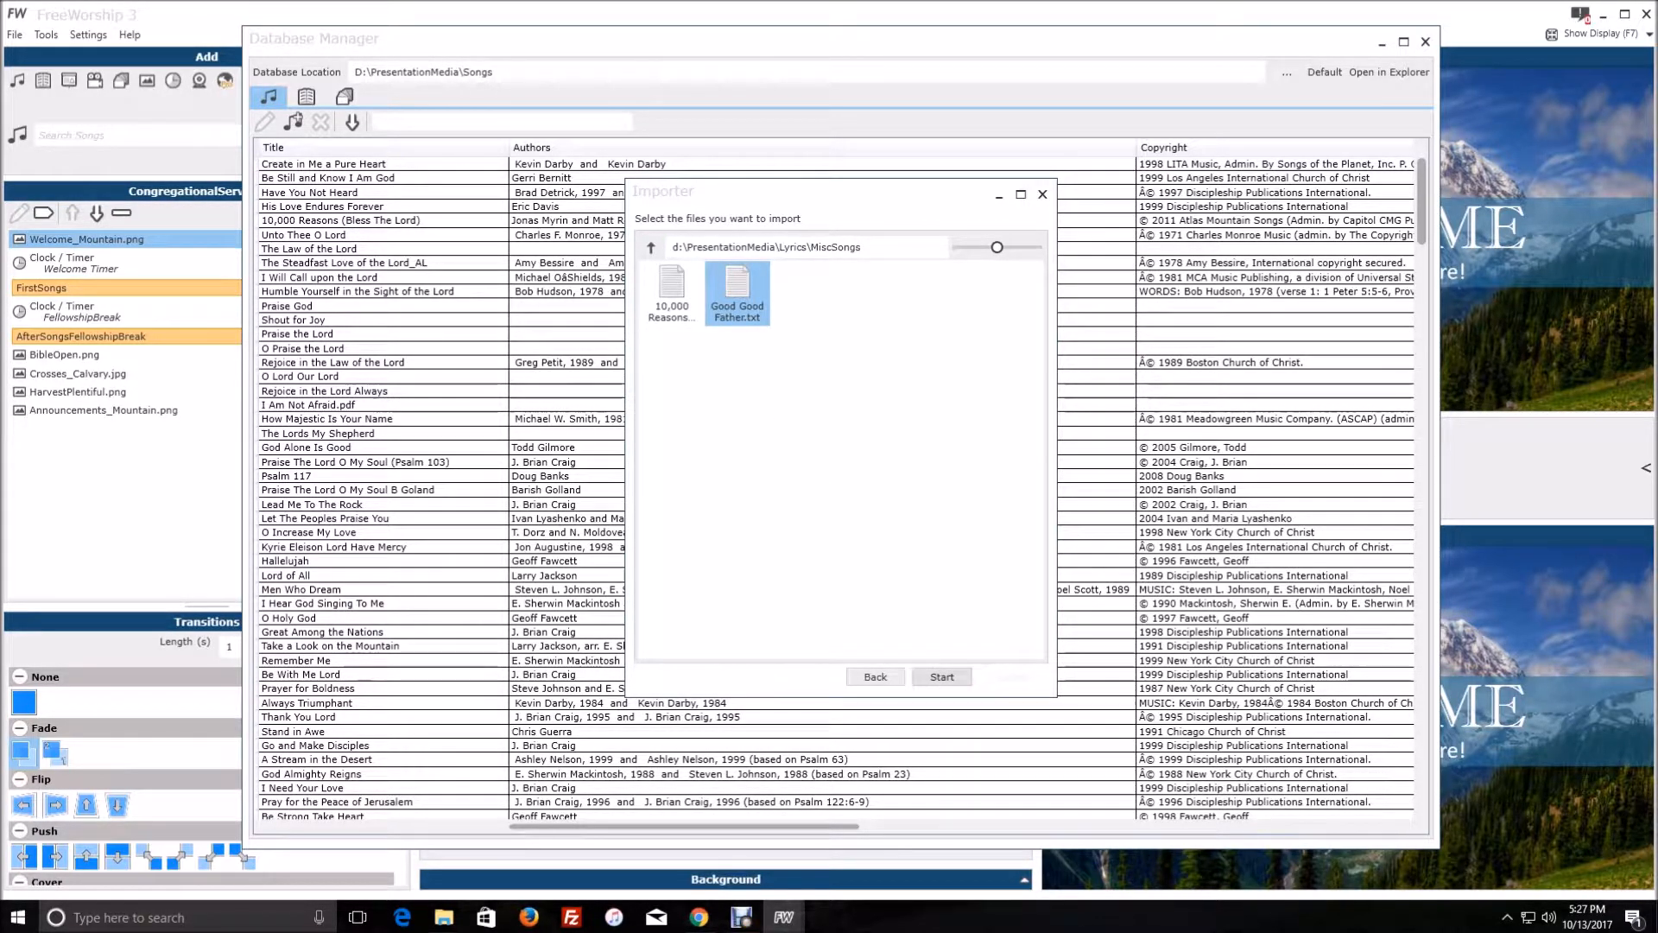
click(941, 678)
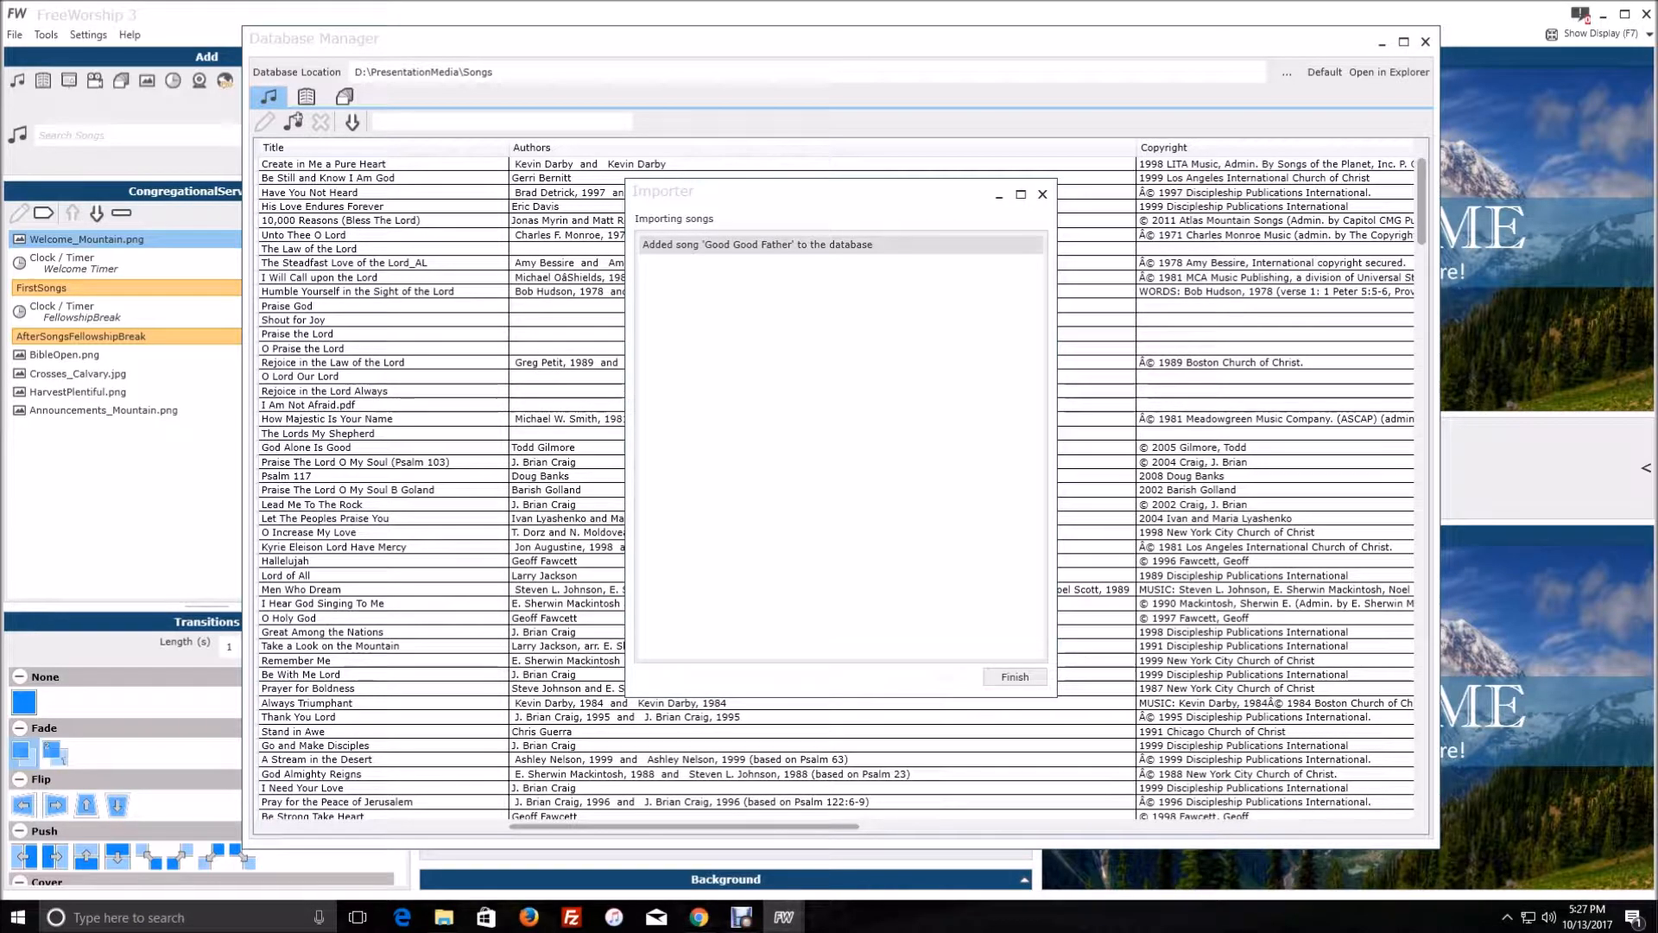
click(1015, 677)
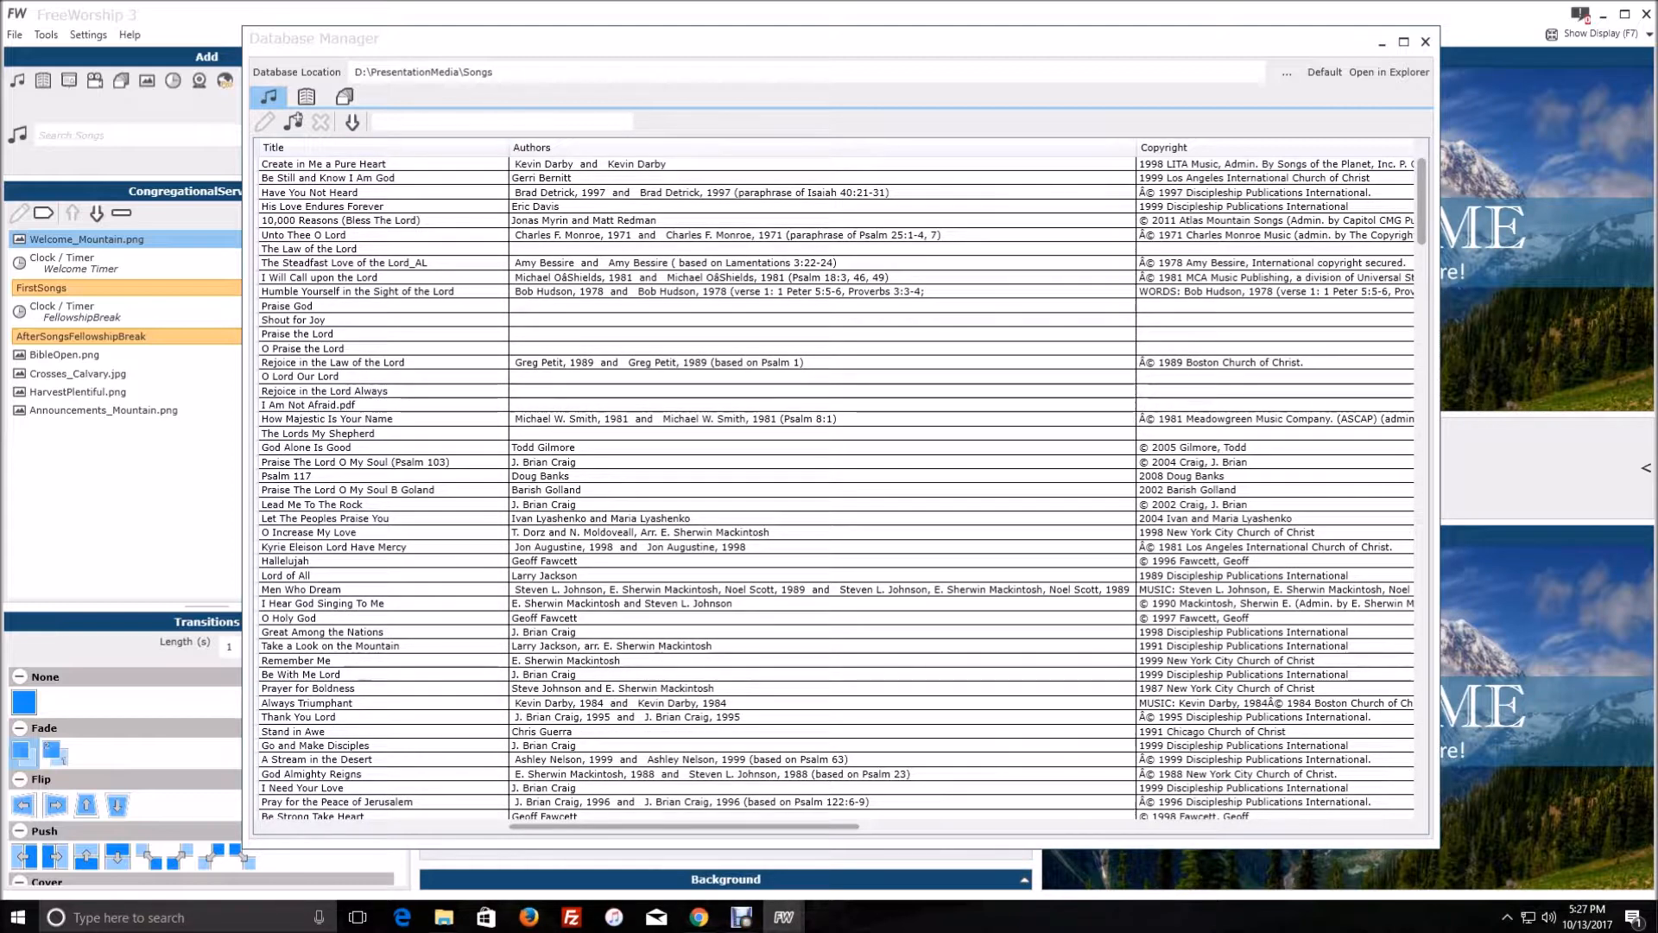
Step: Search the database for "good", open Good Good Father for editing and review its lyrics and advanced information
text(good)
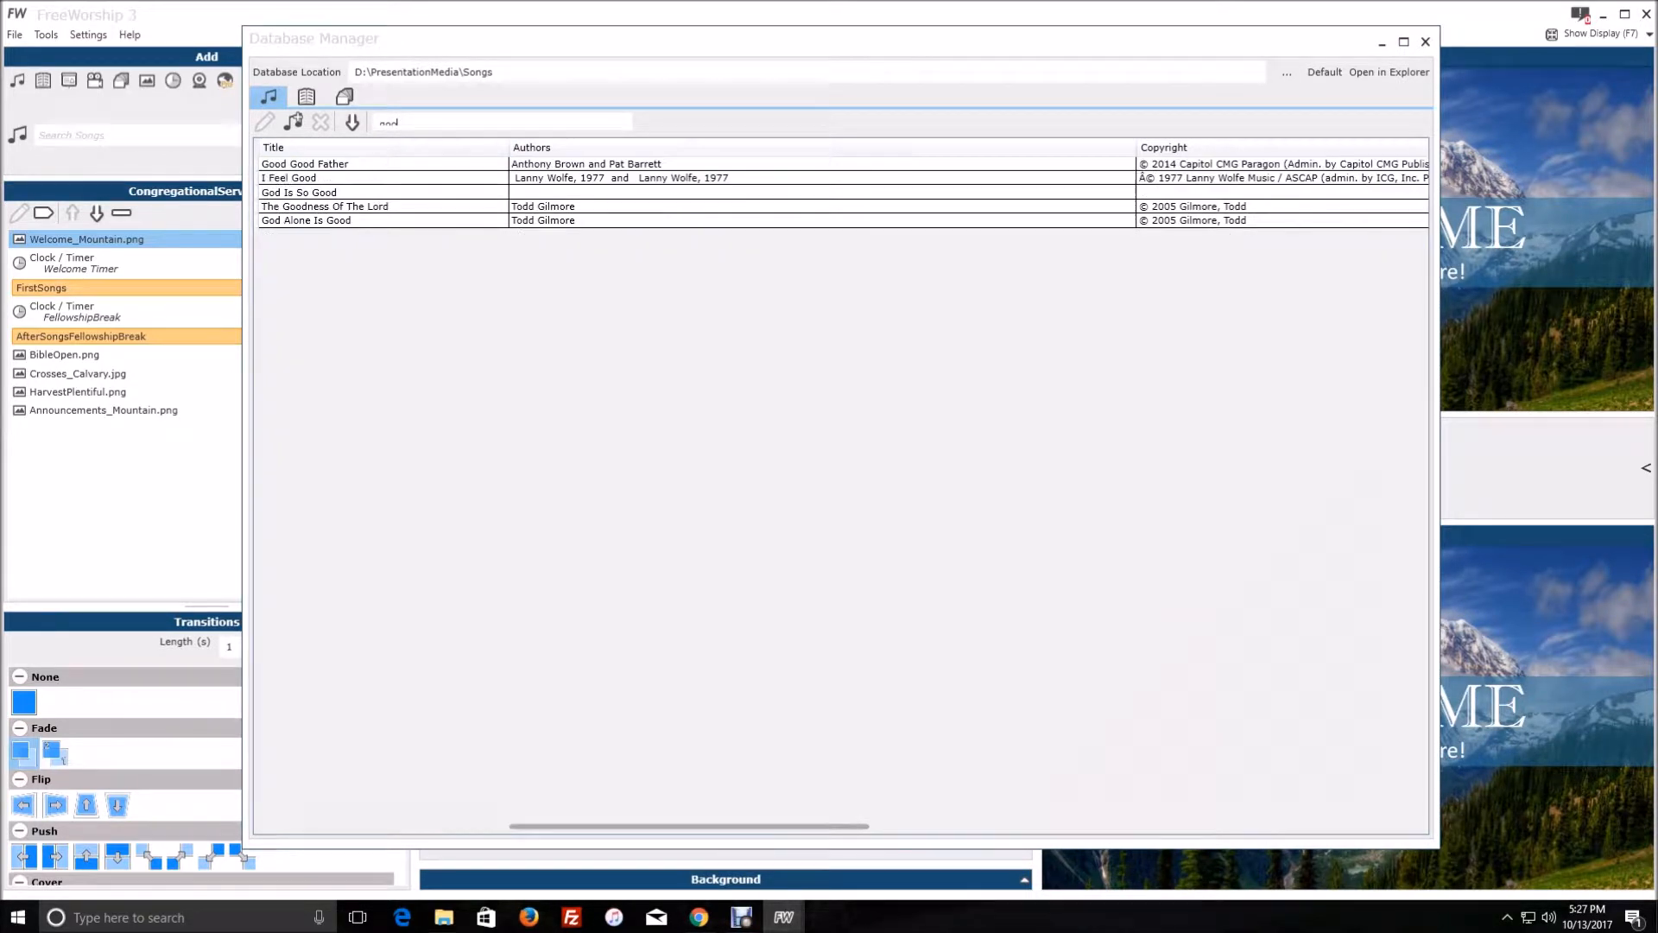
double_click(306, 164)
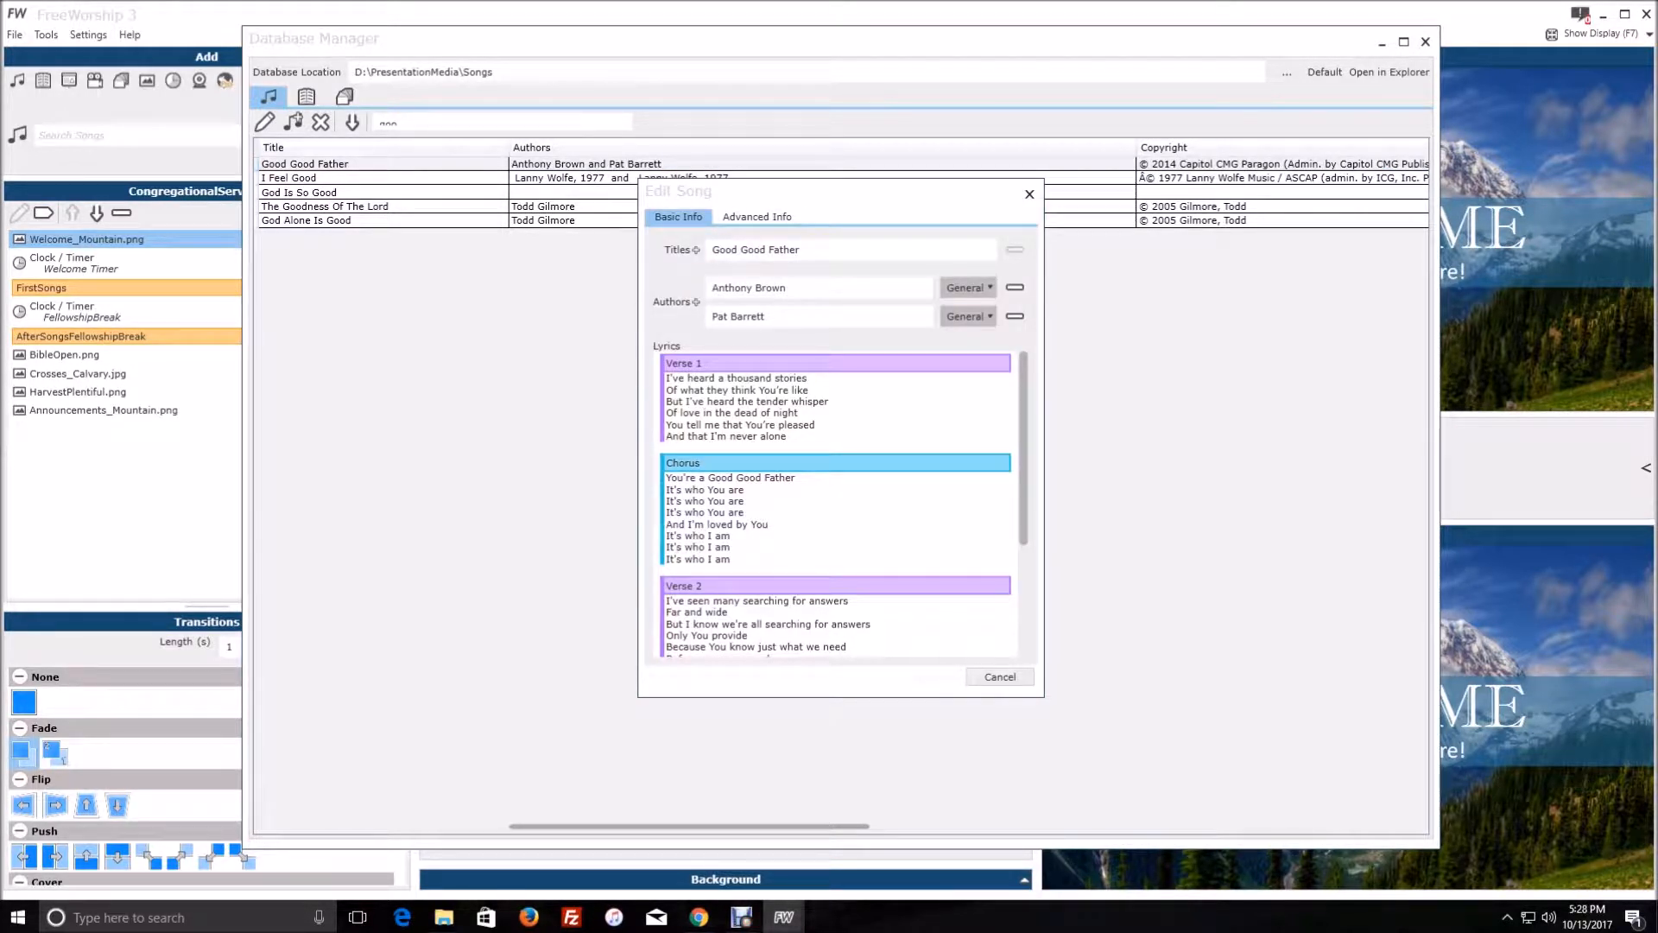
scroll(1024, 503, down, 4)
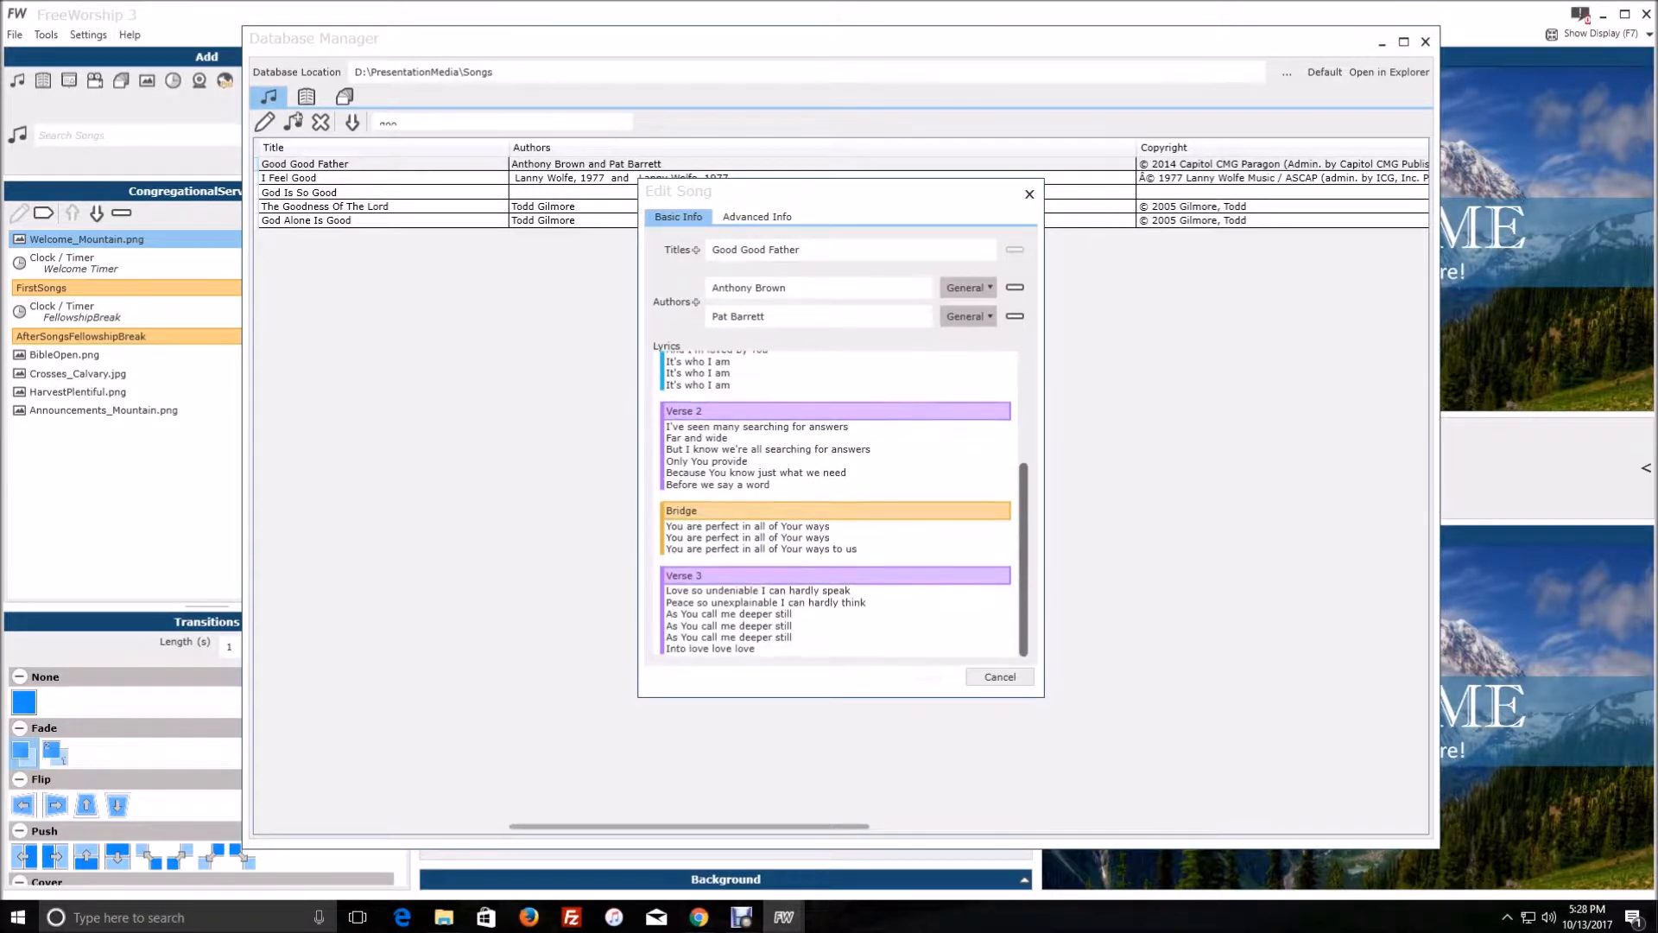
click(757, 217)
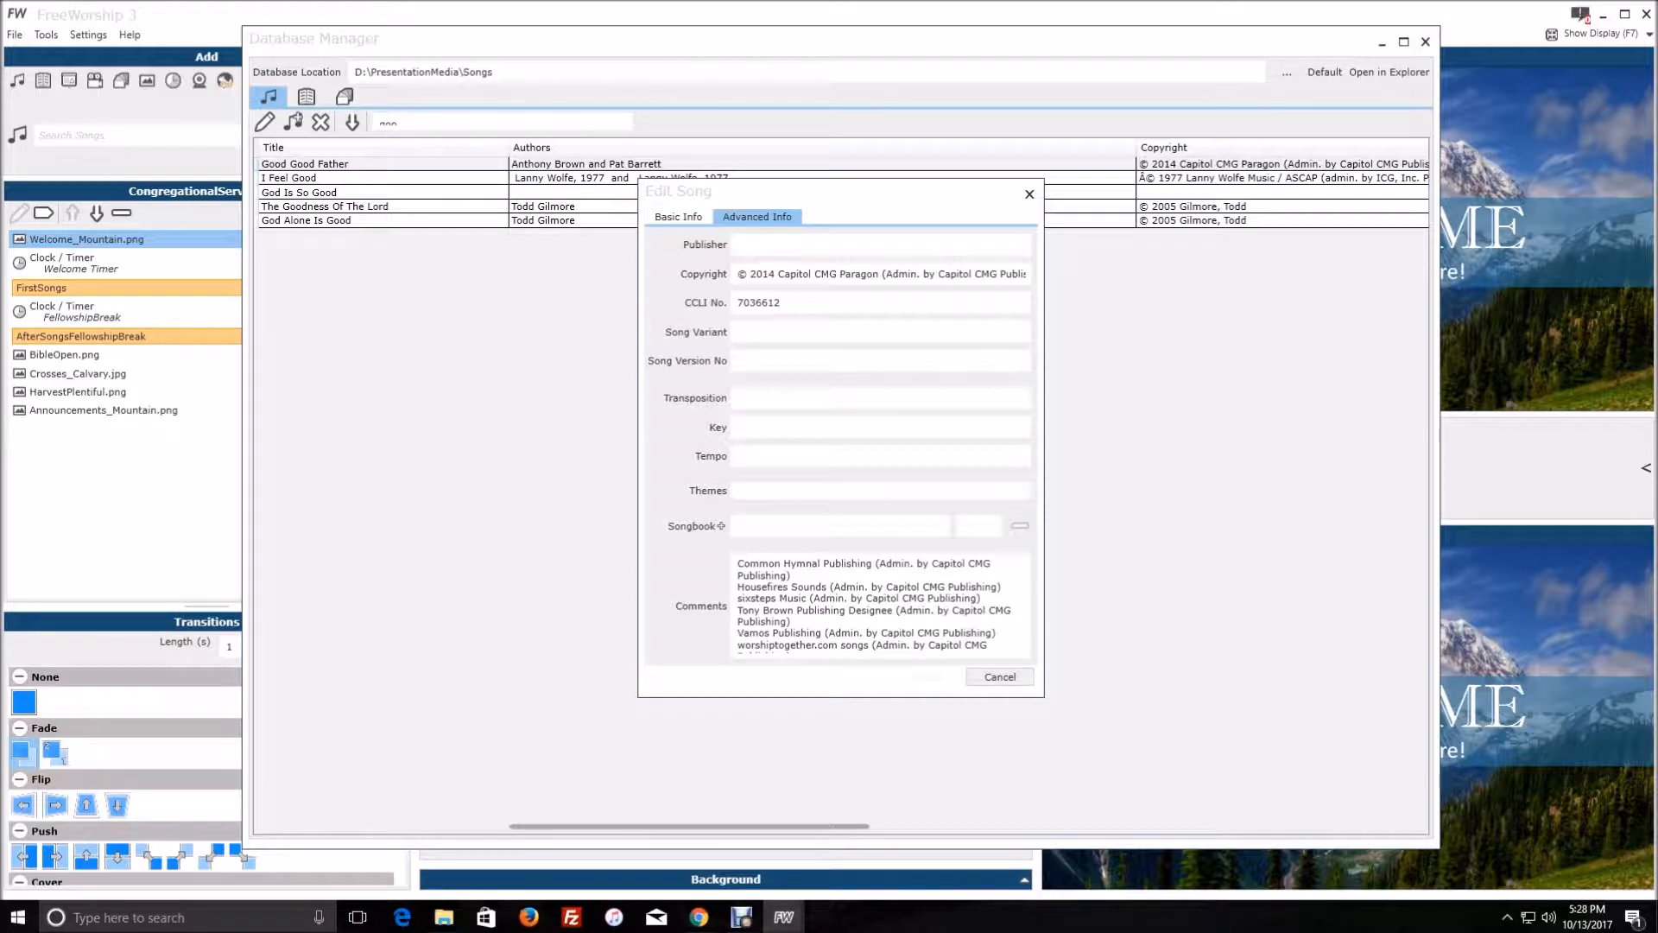
click(678, 217)
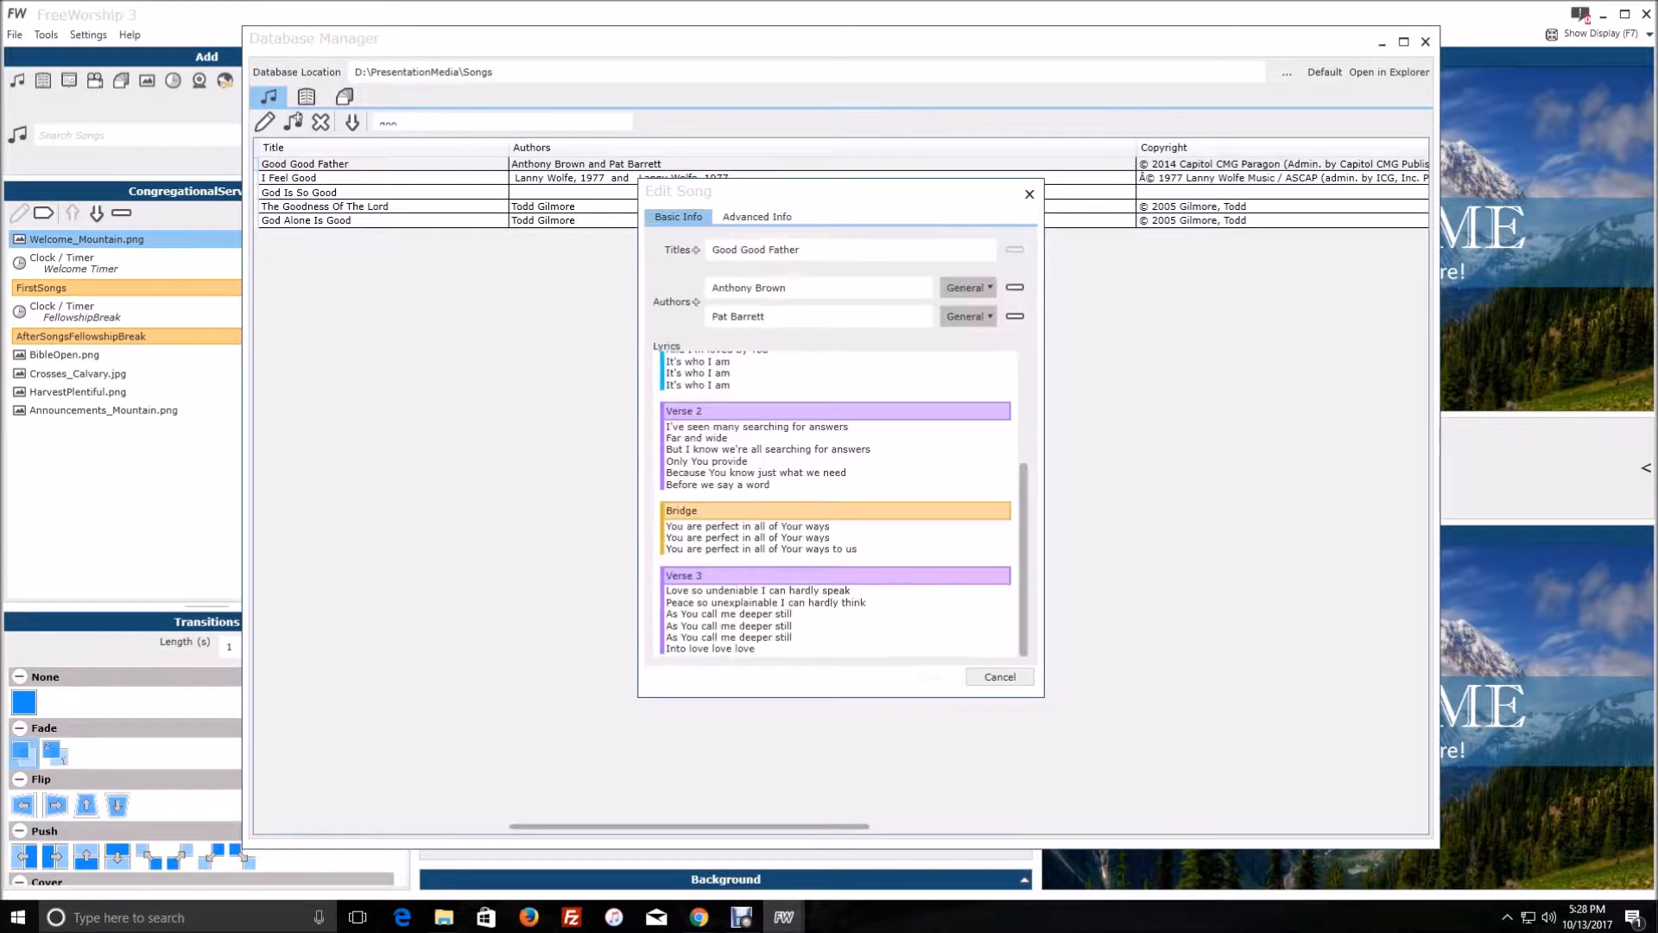
drag(1024, 560, 1024, 449)
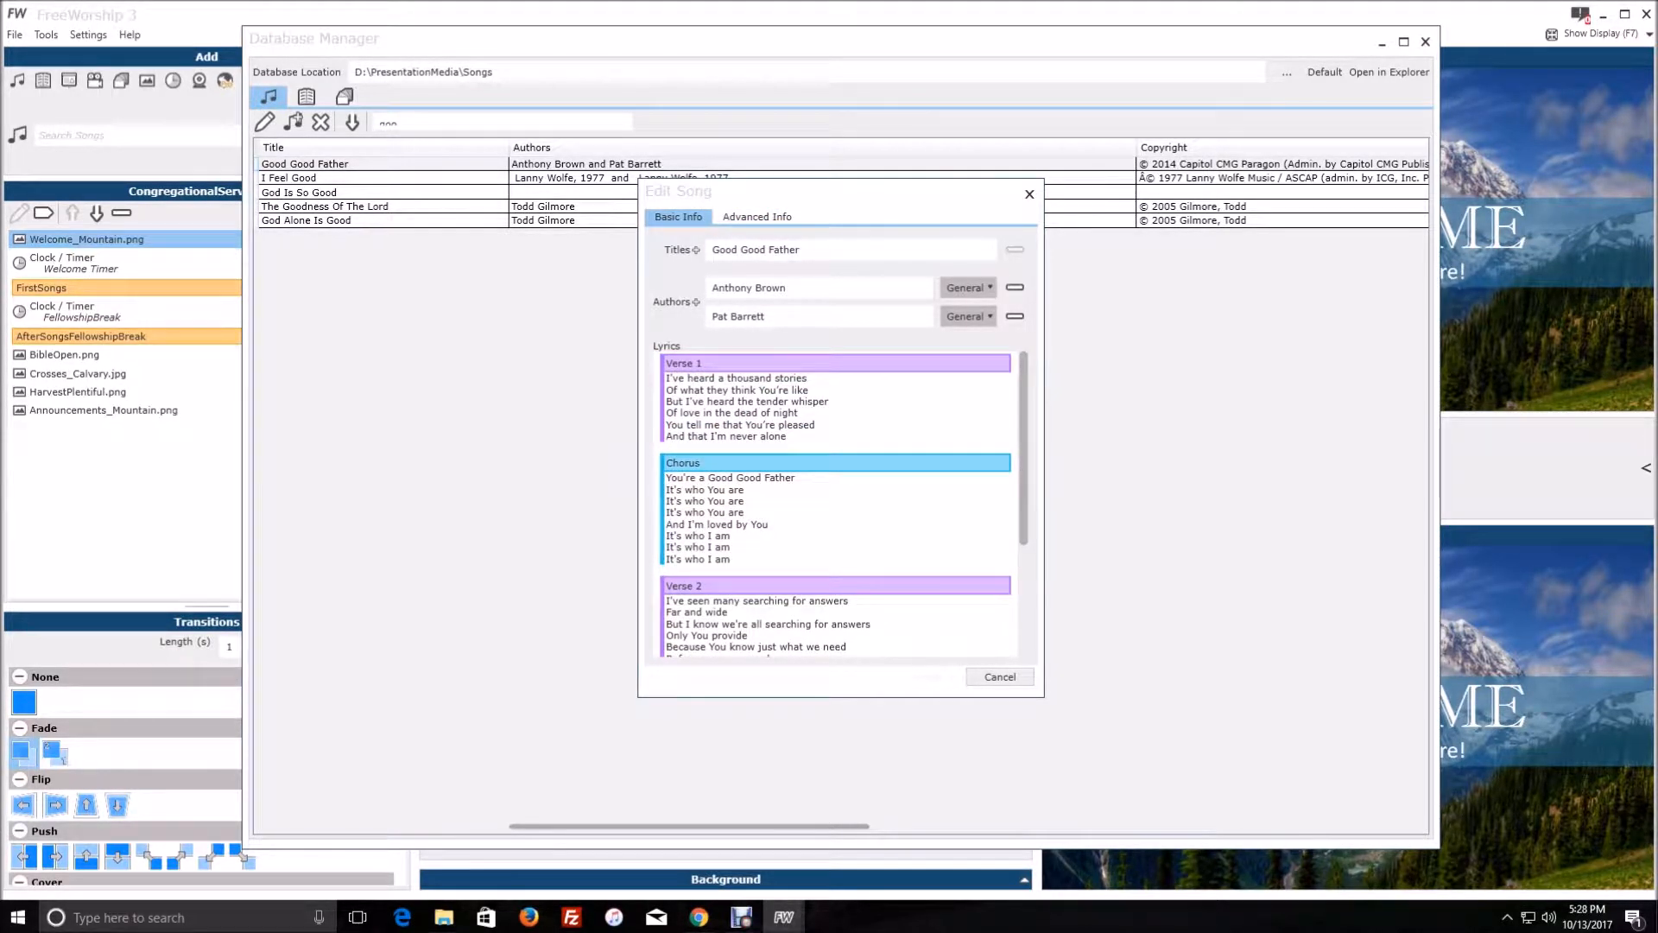
Step: Insert the title "Good Good Father" as the Verse 1 text and head the original first-verse lyrics "Verse 2"
drag(712, 249, 801, 250)
key(ctrl+c)
click(667, 378)
key(Return)
key(Return)
key(Return)
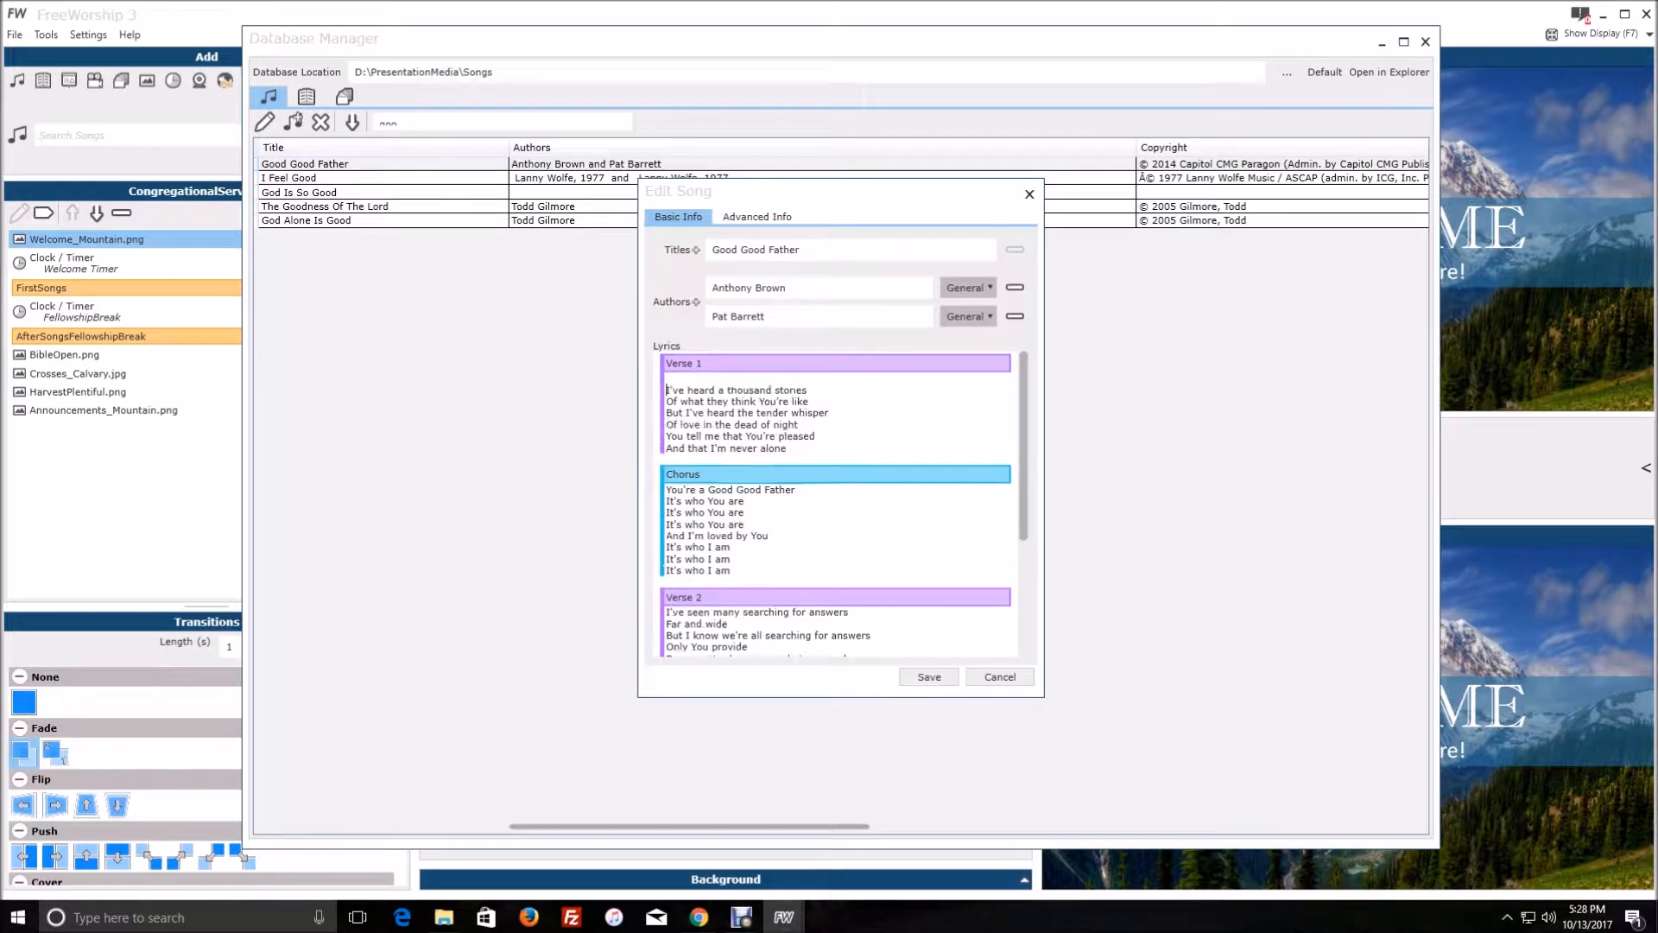
key(Up)
key(Up)
key(ctrl+v)
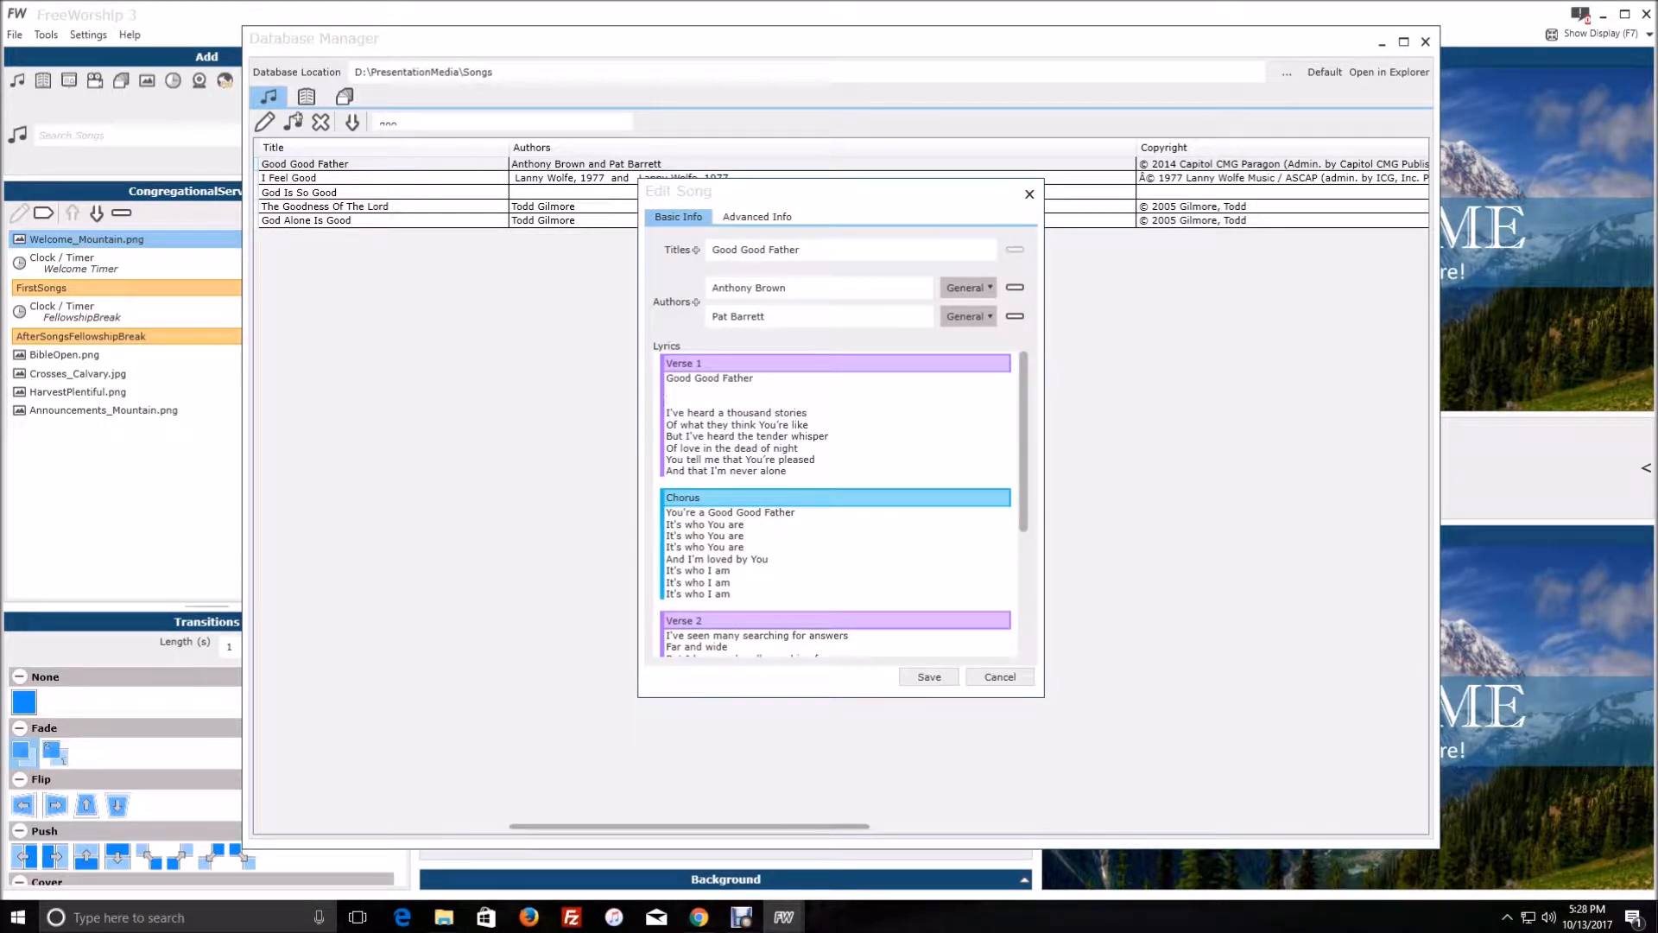
text(Verse 2)
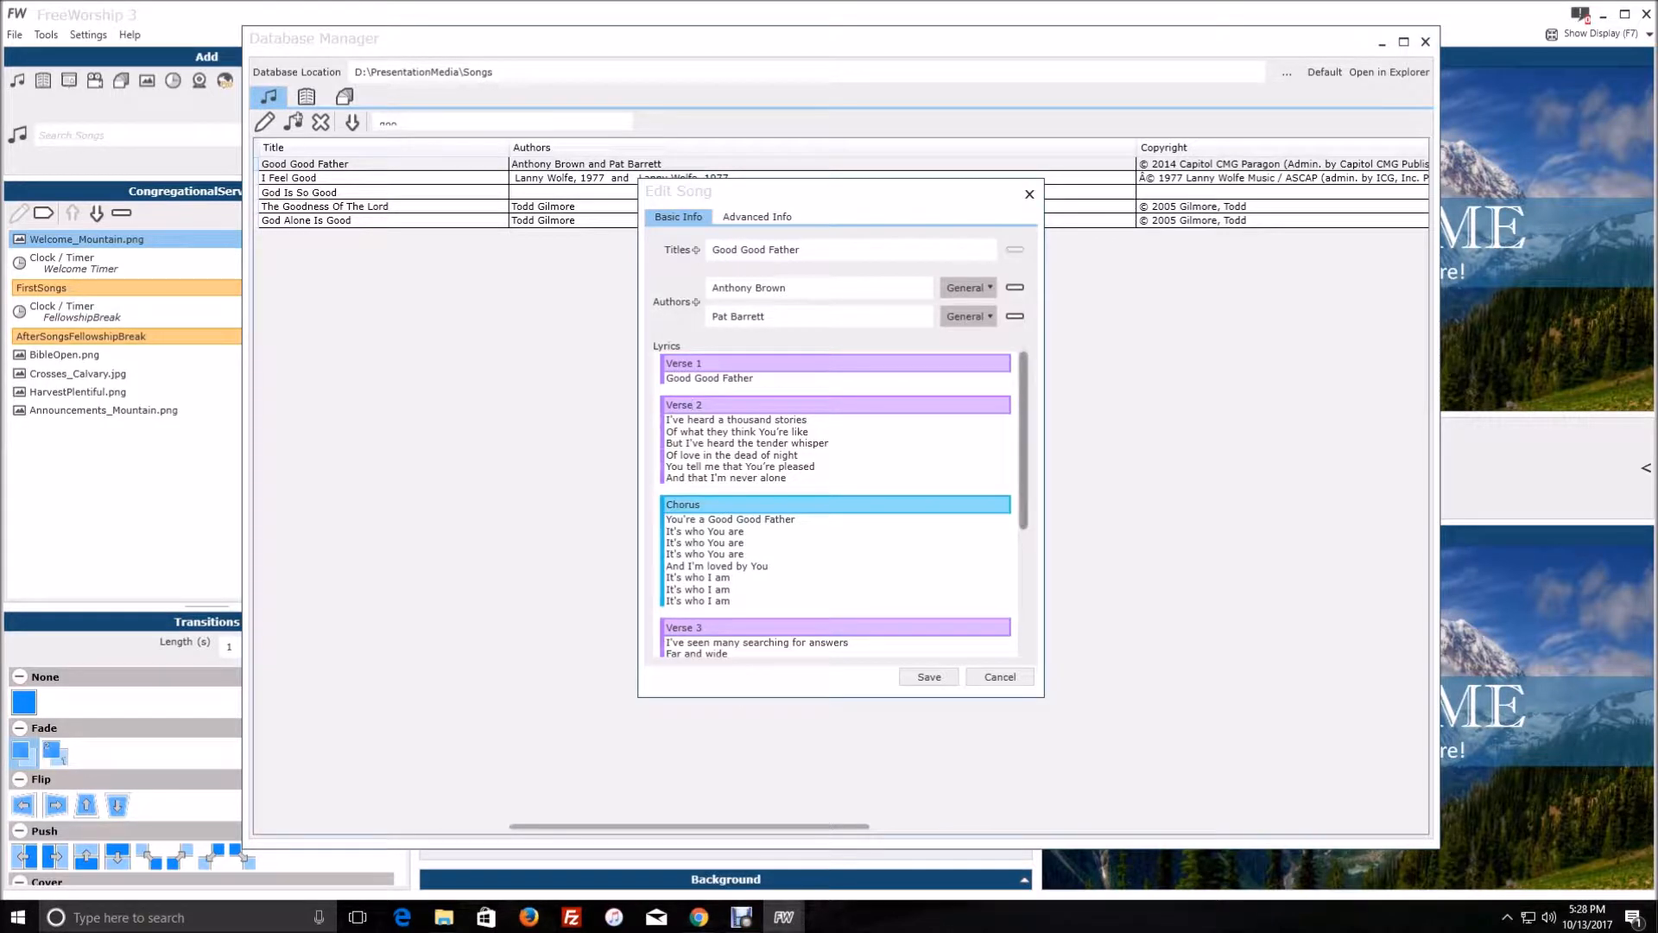
Step: Check the verse headings, try a blank line after the third line of Verse 2 and remove it again
scroll(836, 502, down, 5)
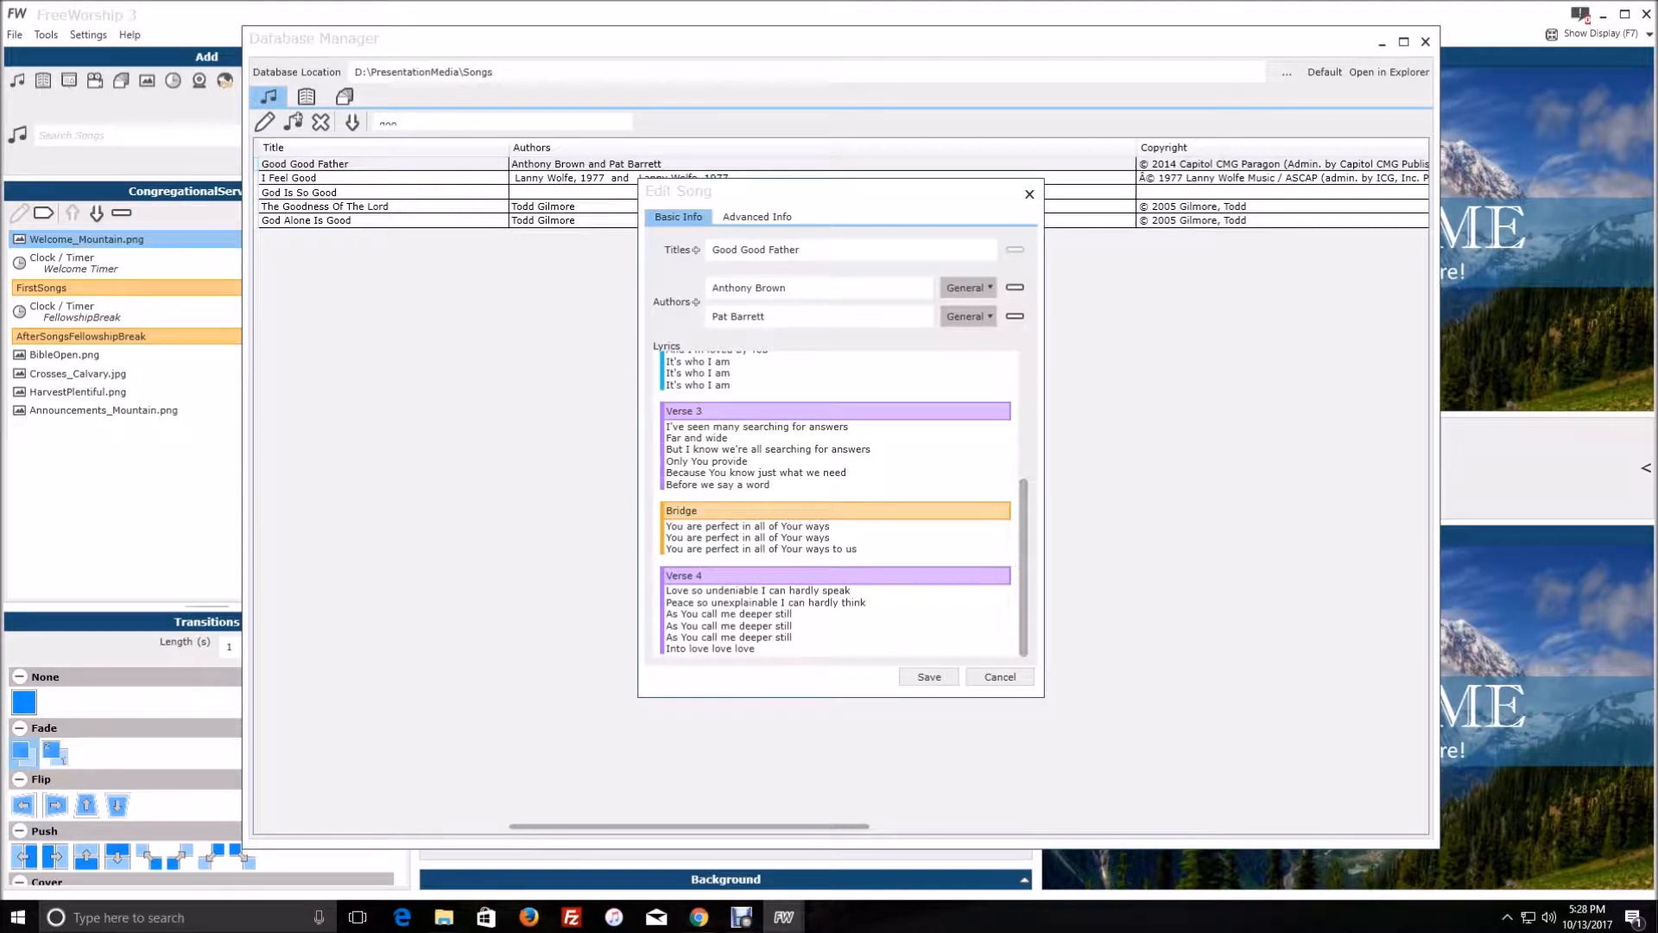
scroll(836, 502, up, 5)
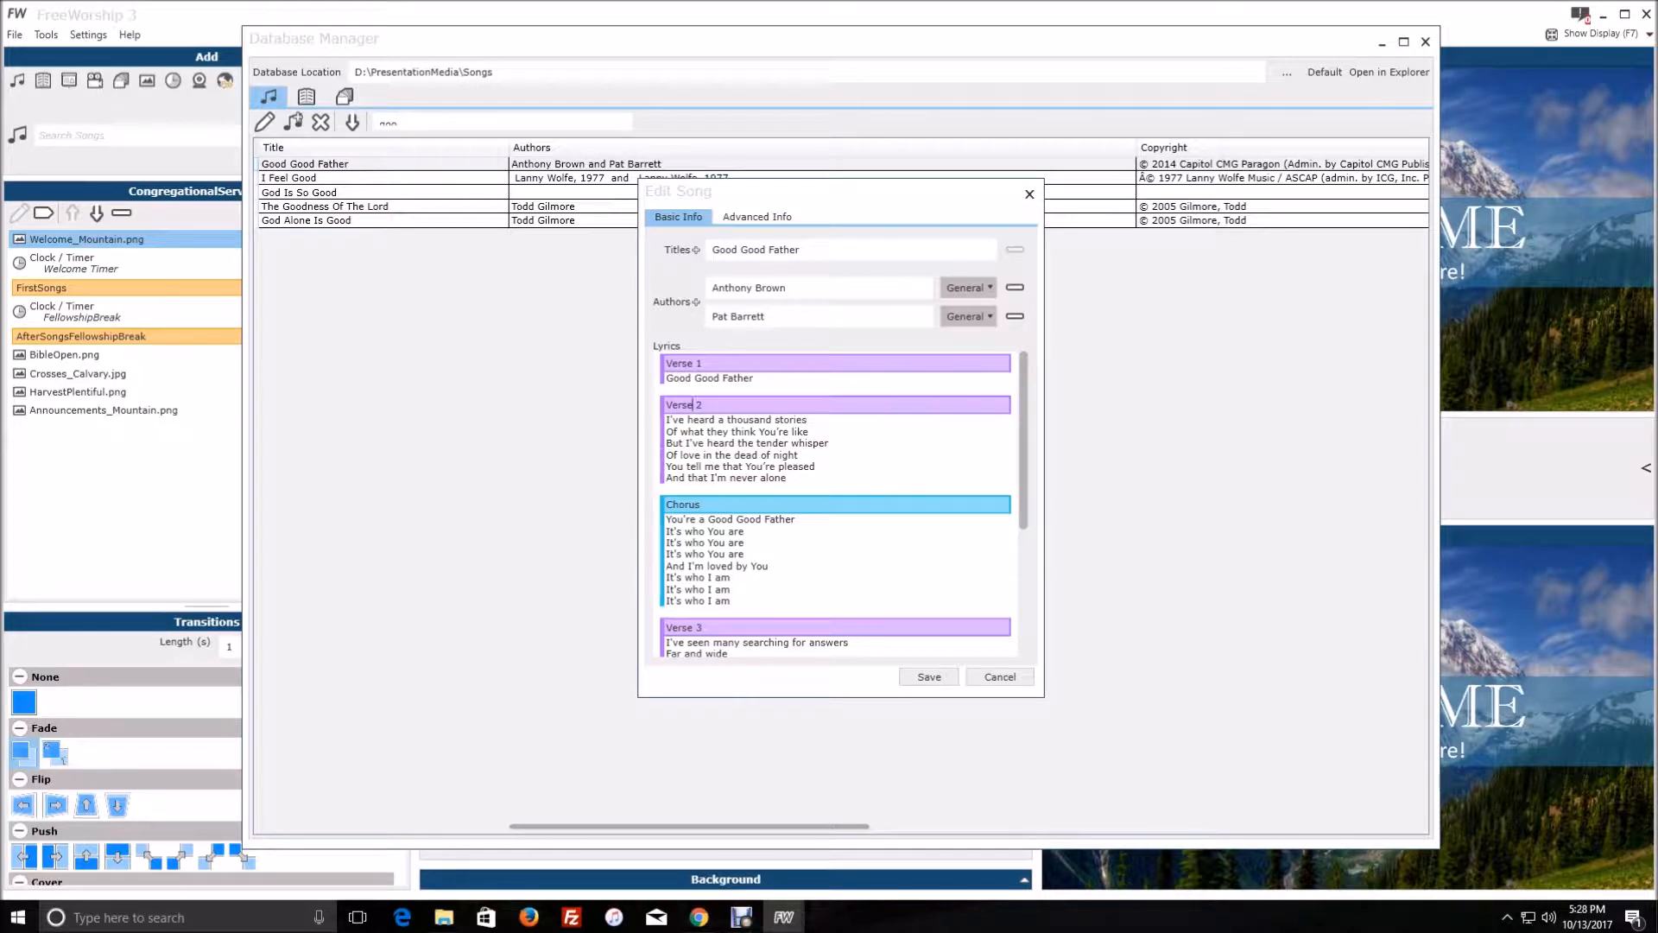
key(Return)
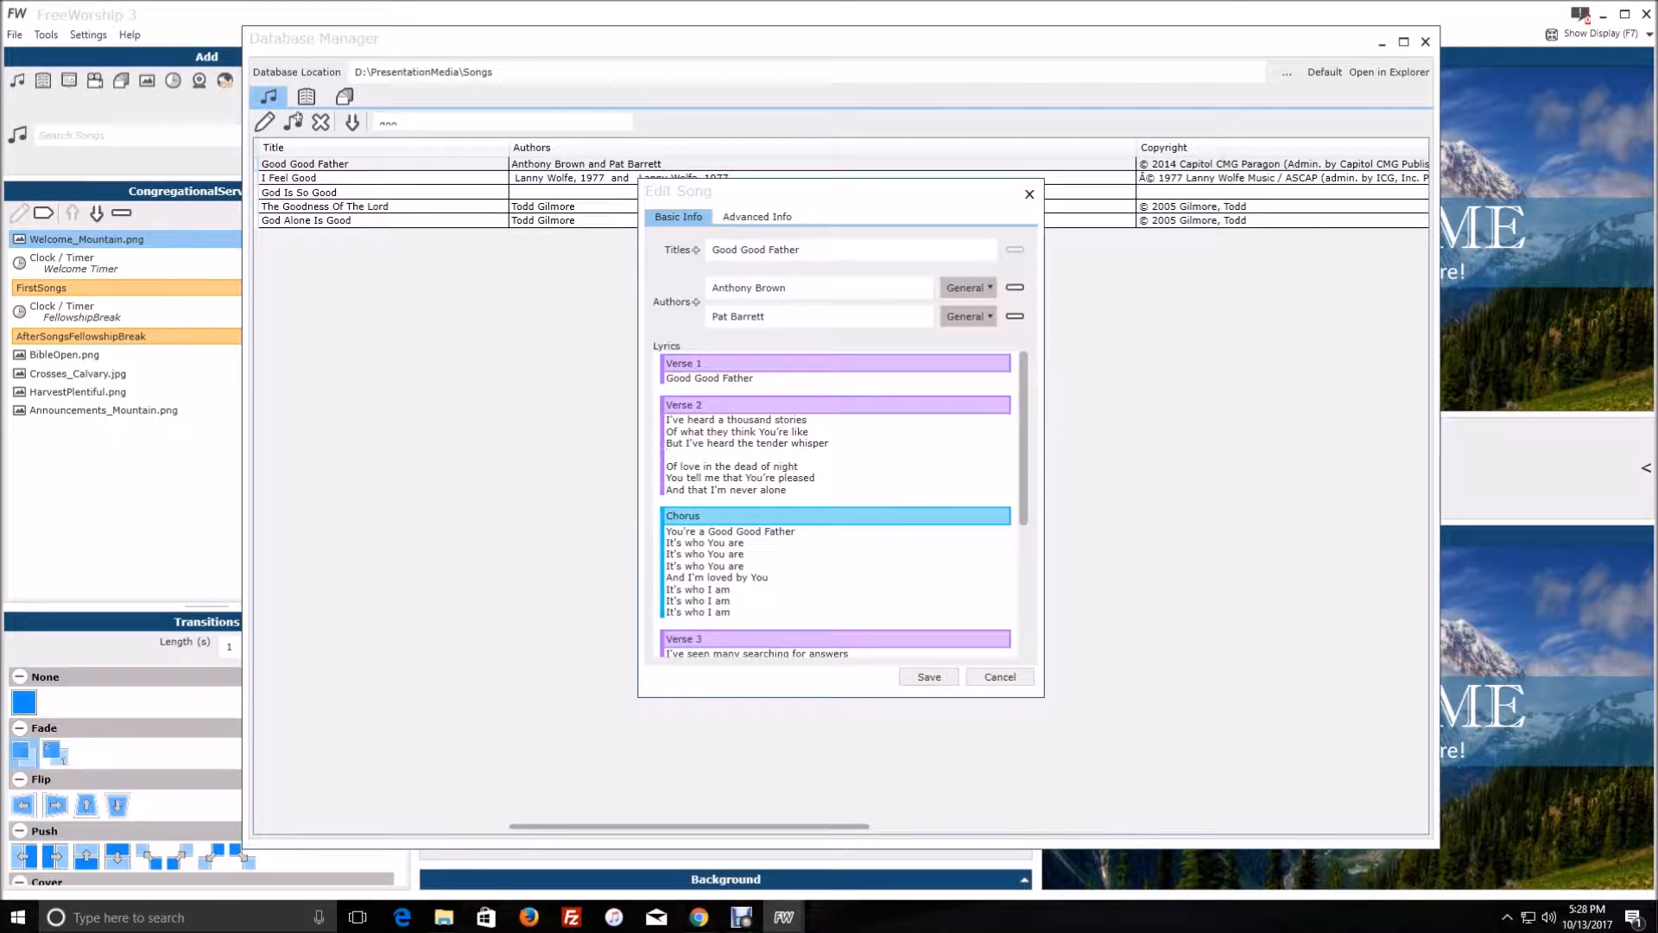
key(BackSpace)
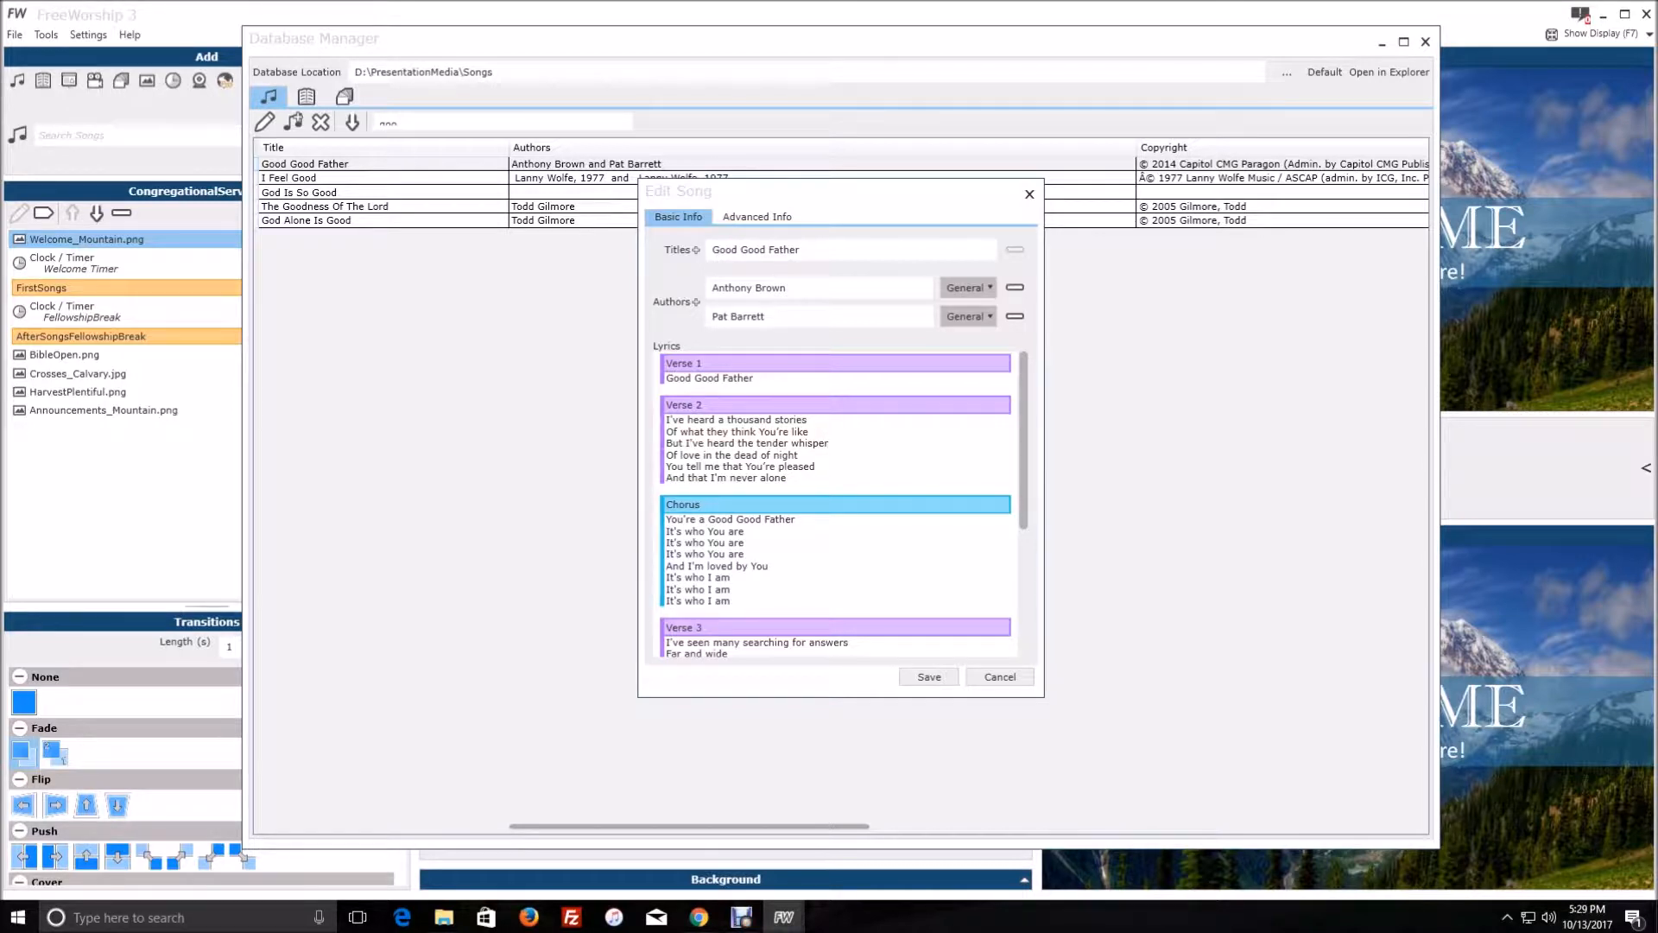
Step: Save the edited Good Good Father song and close the Database Manager
click(928, 676)
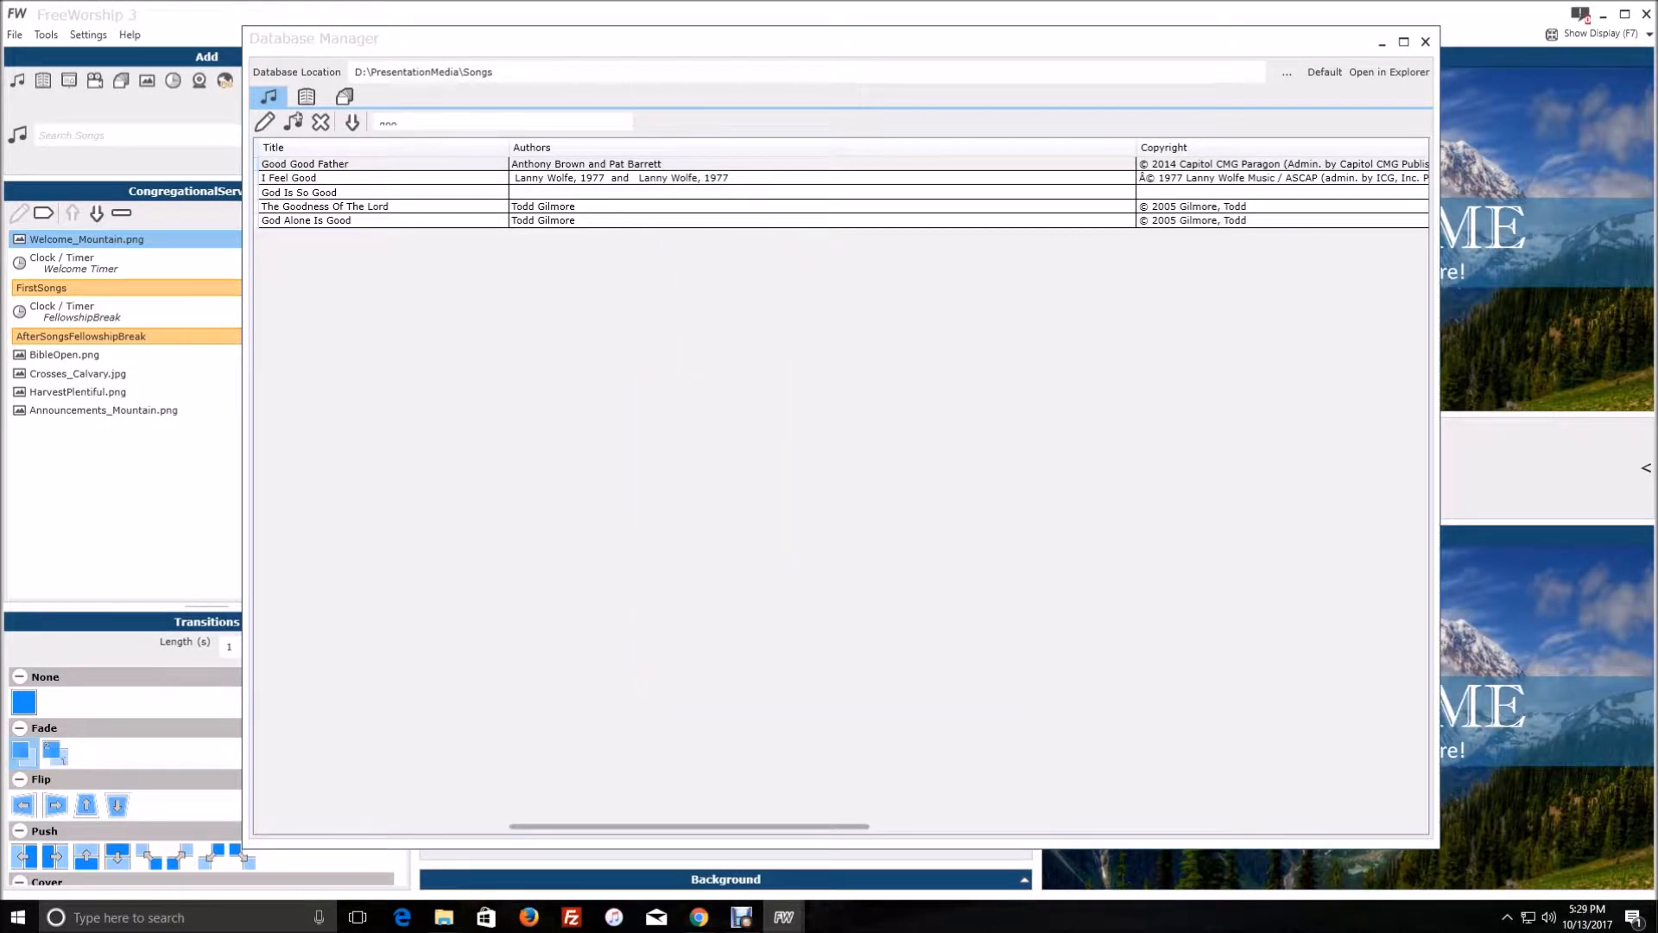
click(1425, 41)
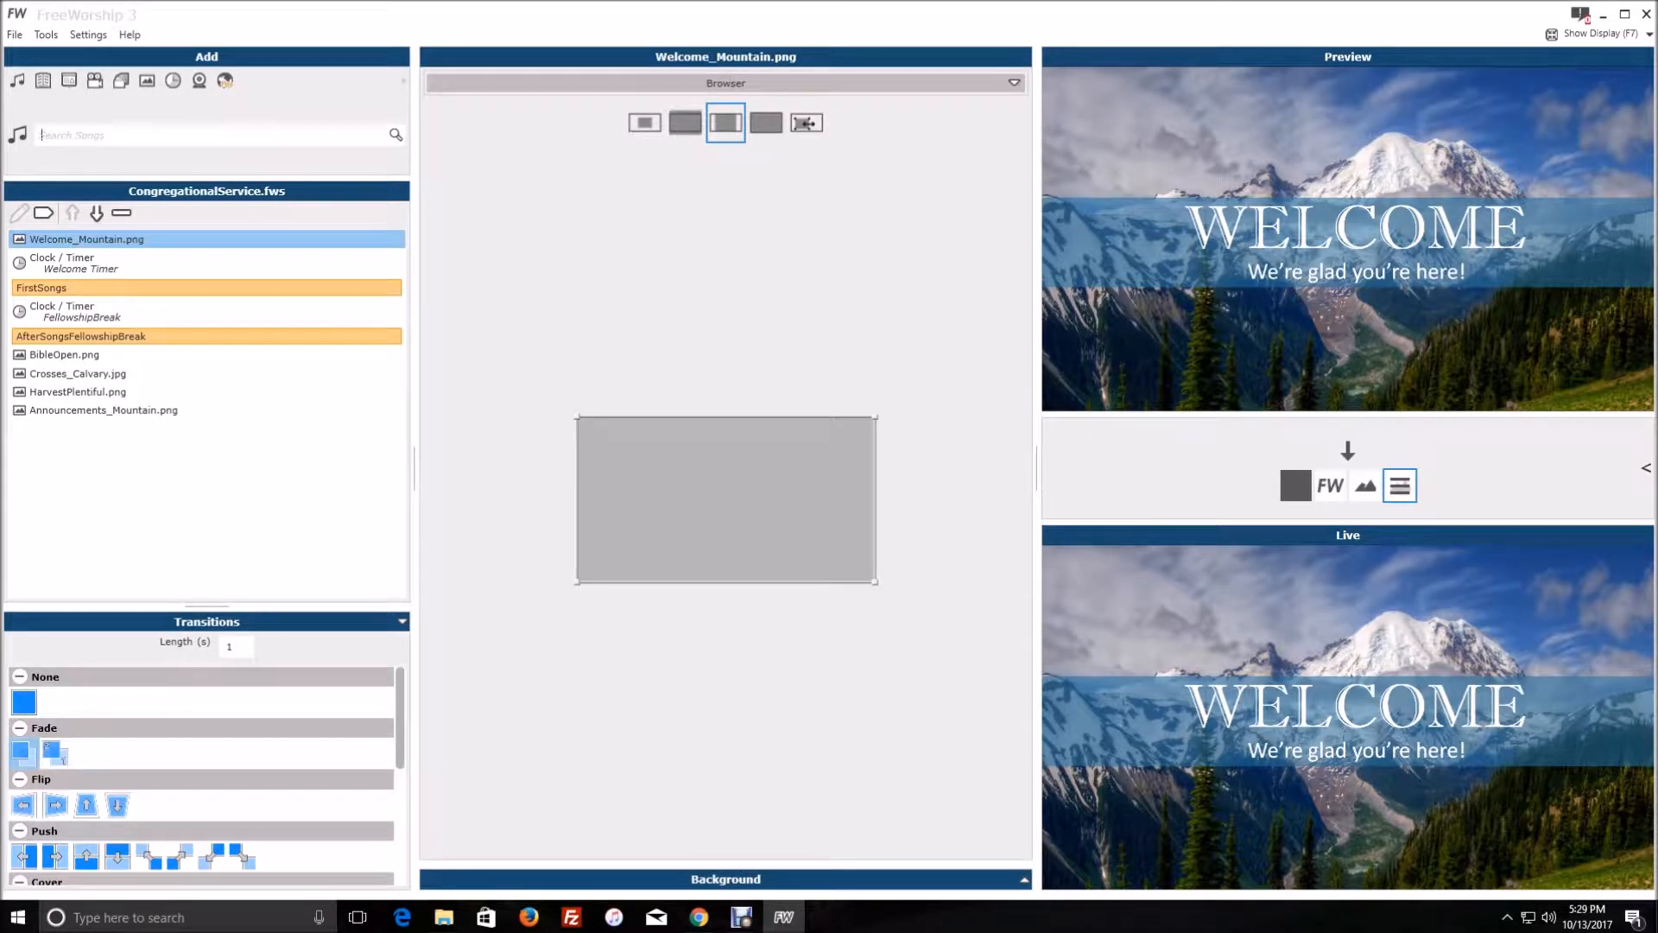
Step: Search the songs for "goo" and add Good Good Father to the CongregationalService.fws service list
text(goo)
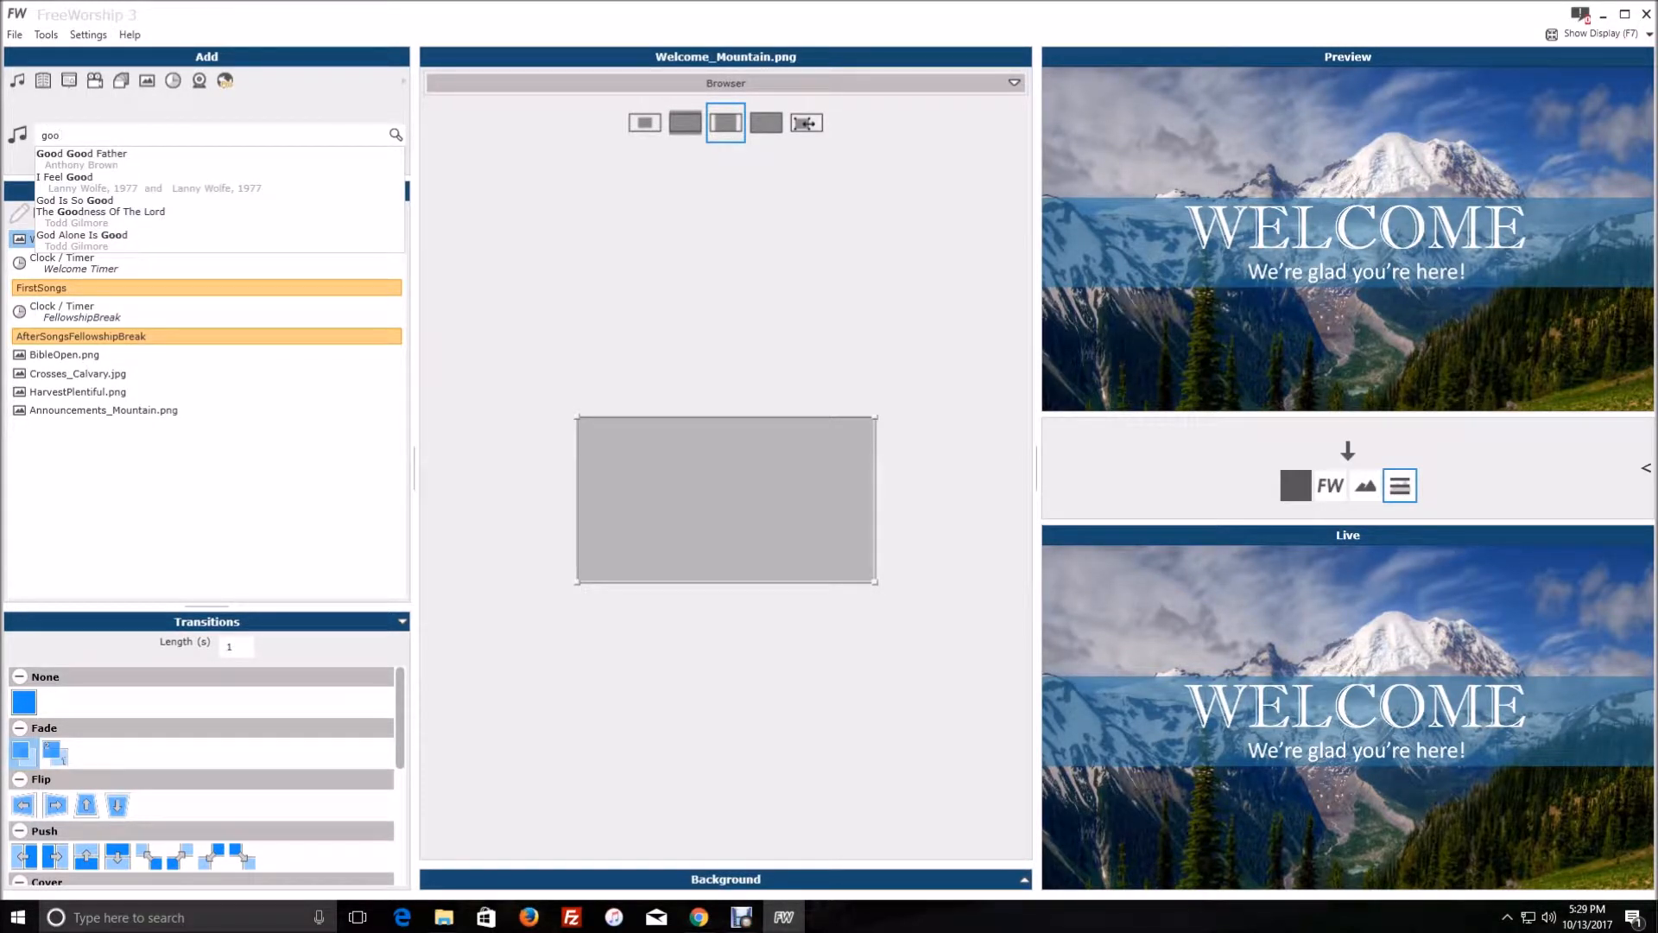
key(Down)
key(Return)
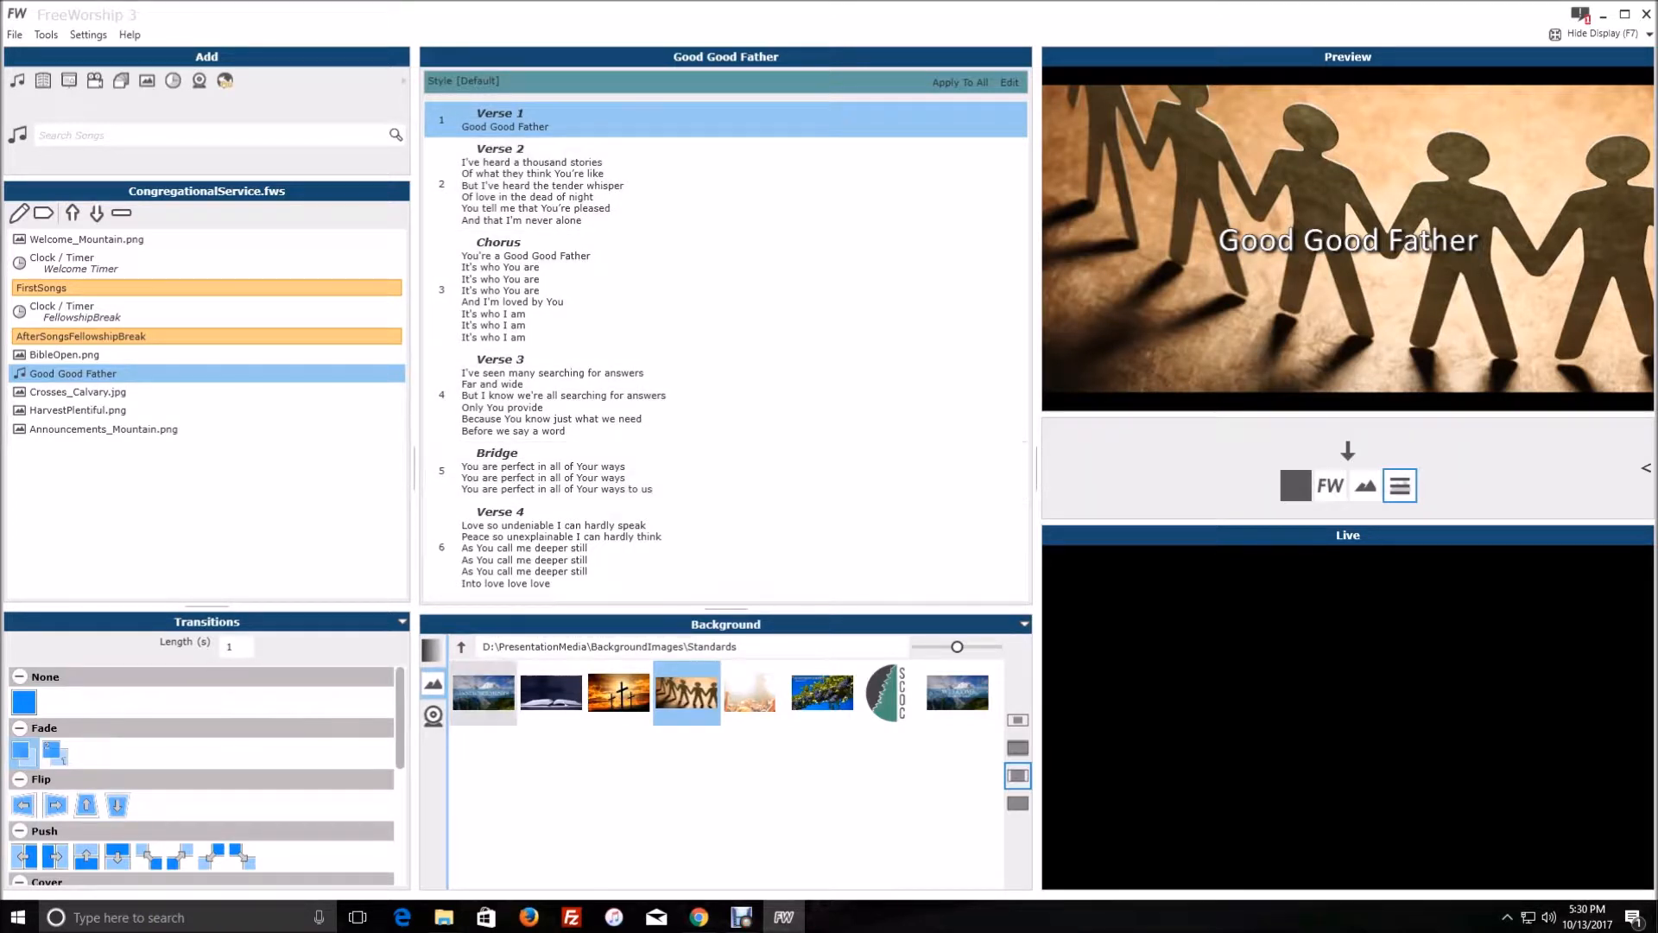
Step: Set the background of Good Good Father to the orange spoked-wheel image from the CMG_Create background folder
click(461, 647)
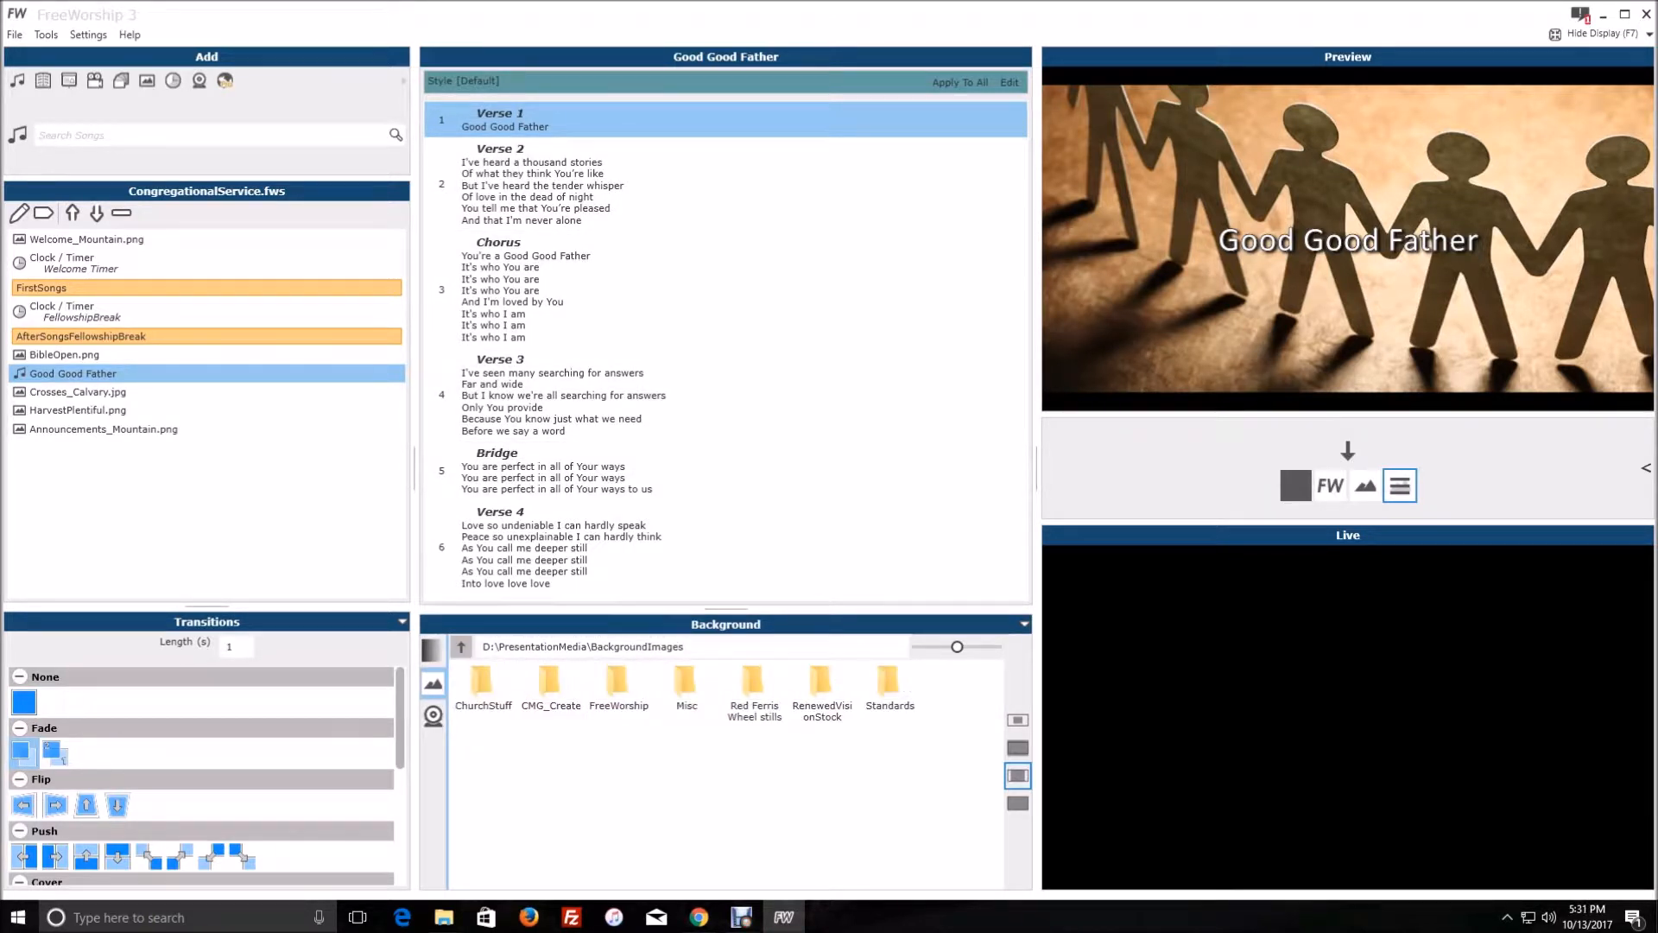
double_click(550, 691)
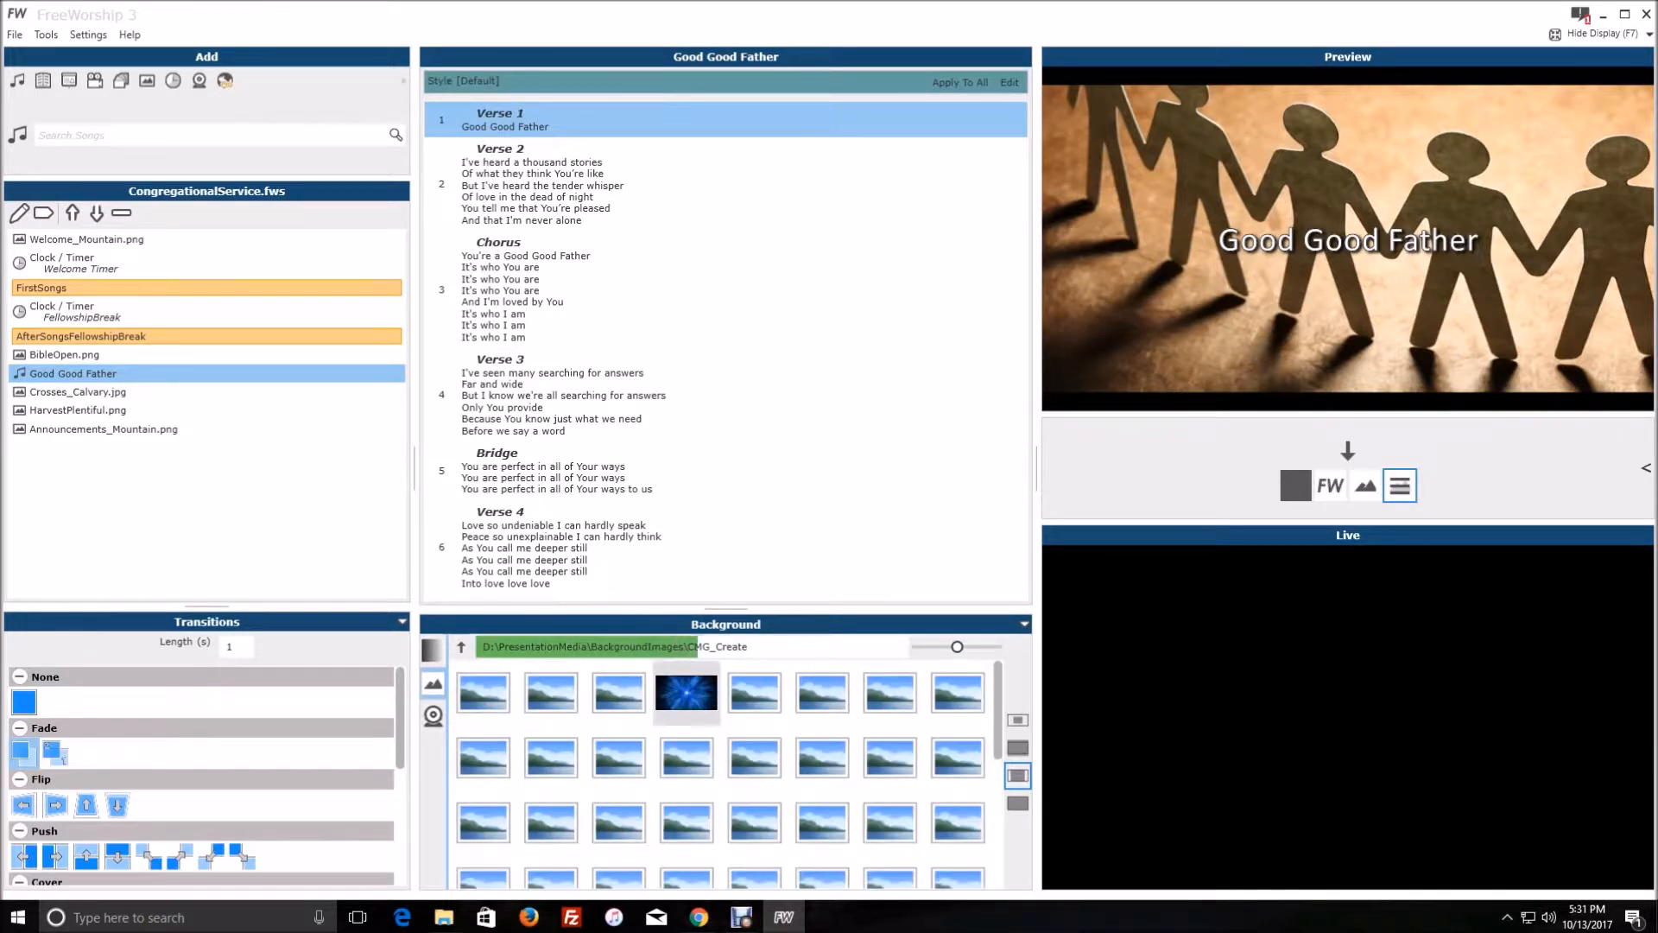
scroll(754, 832, down, 10)
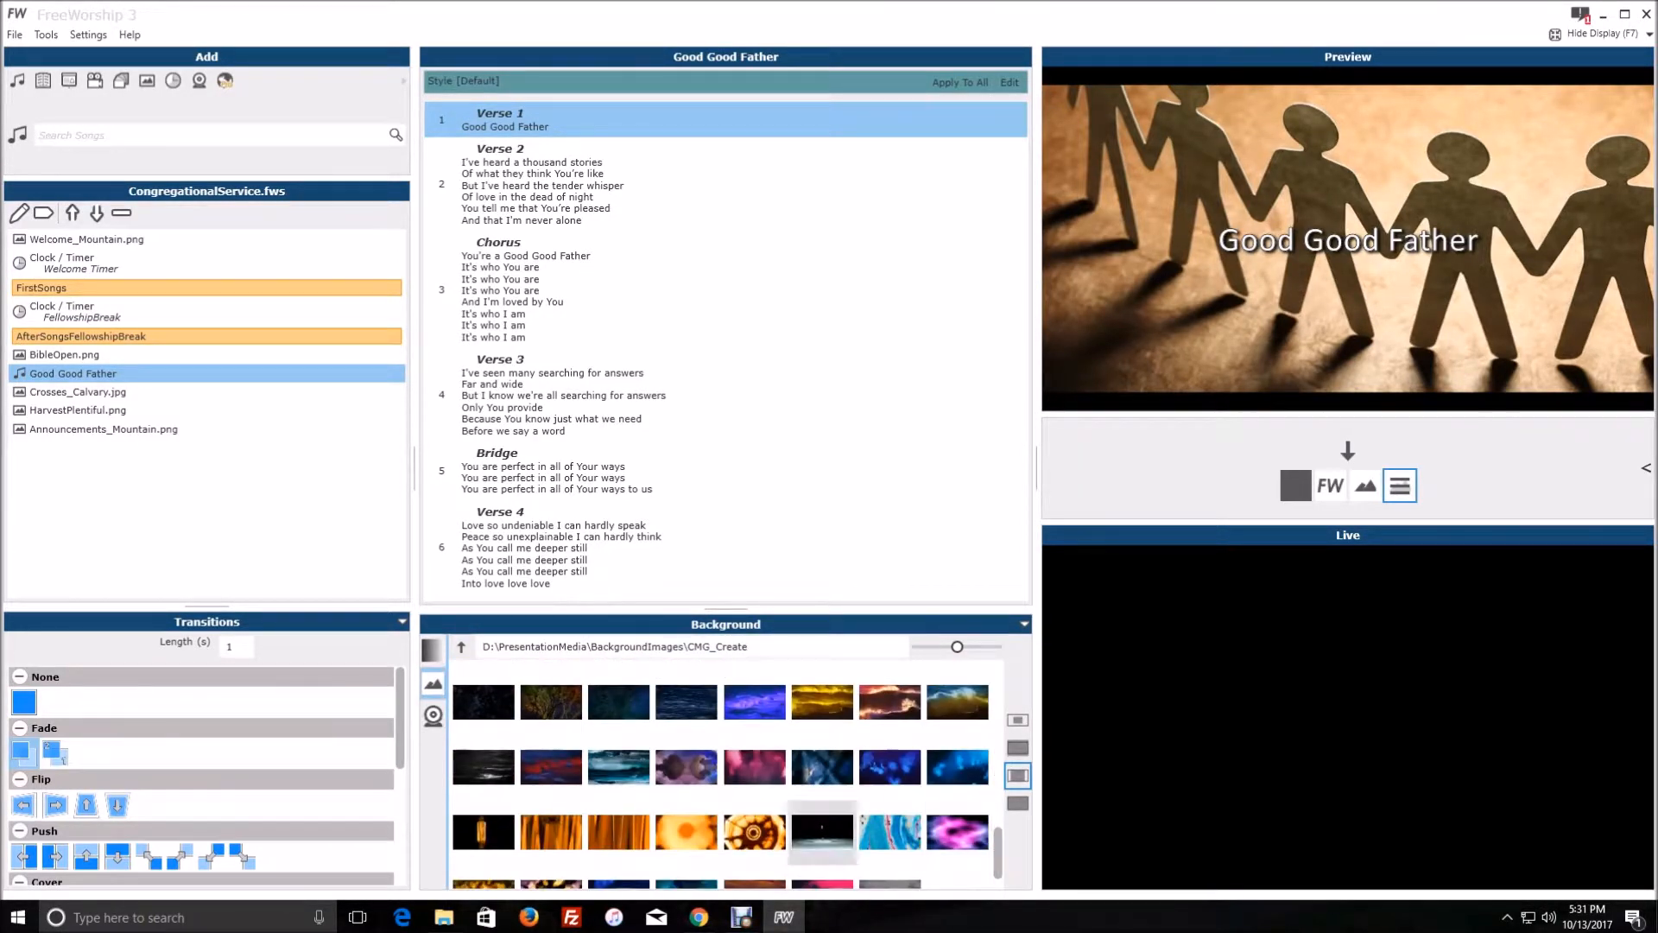
click(754, 832)
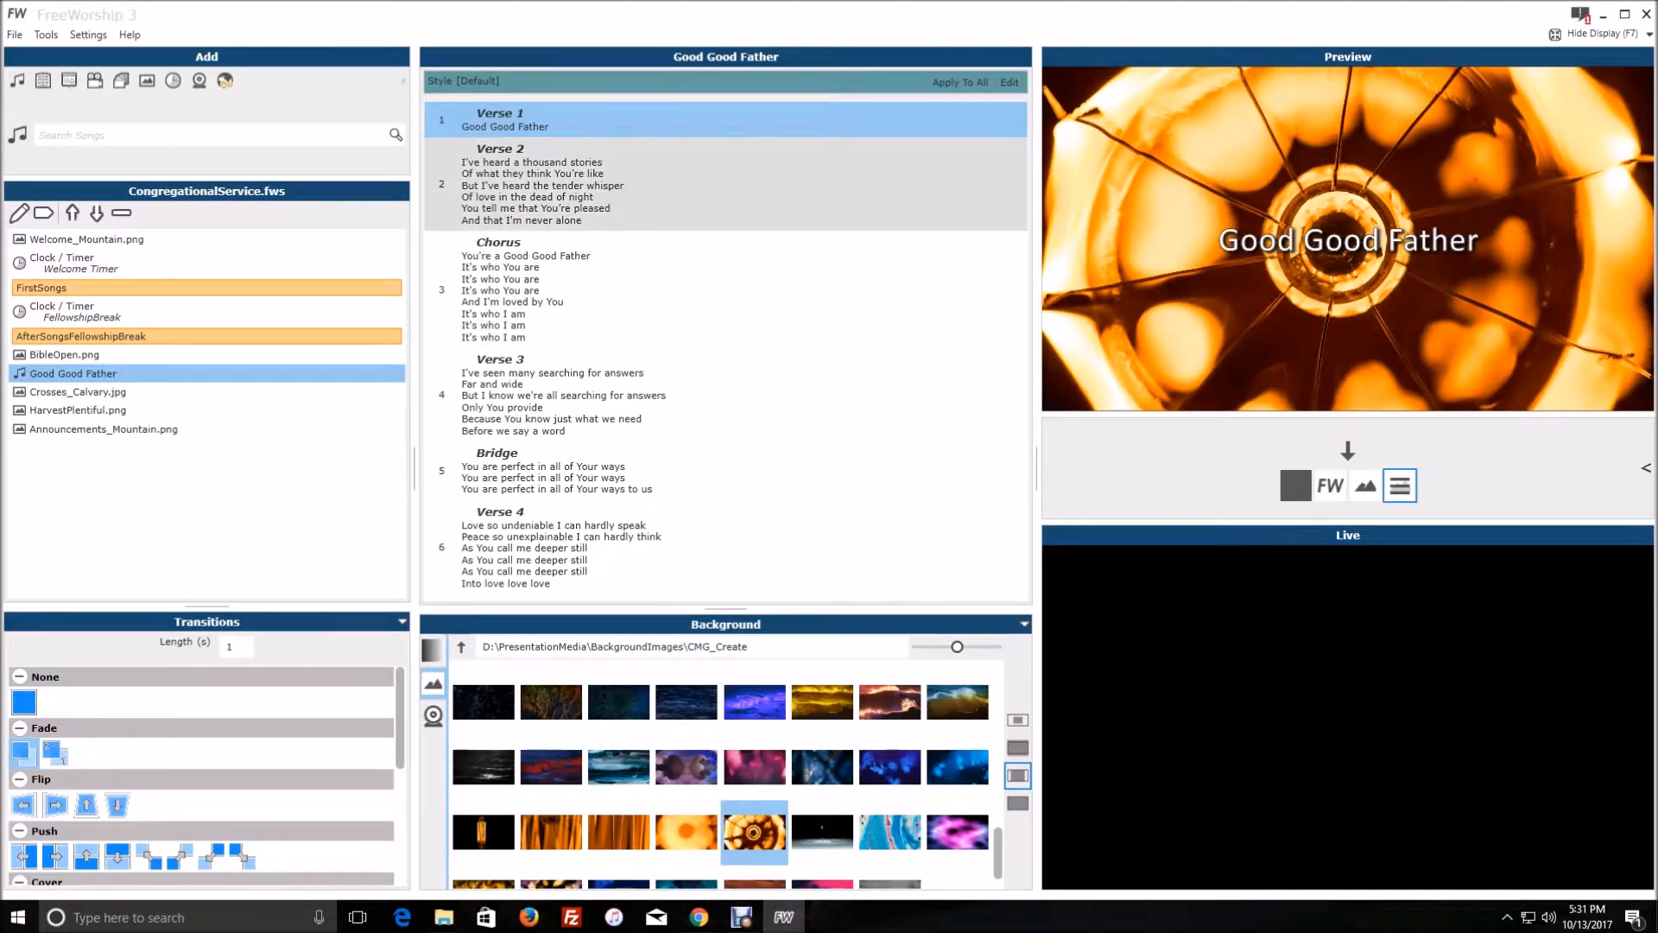
Step: Split the Chorus of Good Good Father into two slides after its fourth line and preview both parts
click(691, 186)
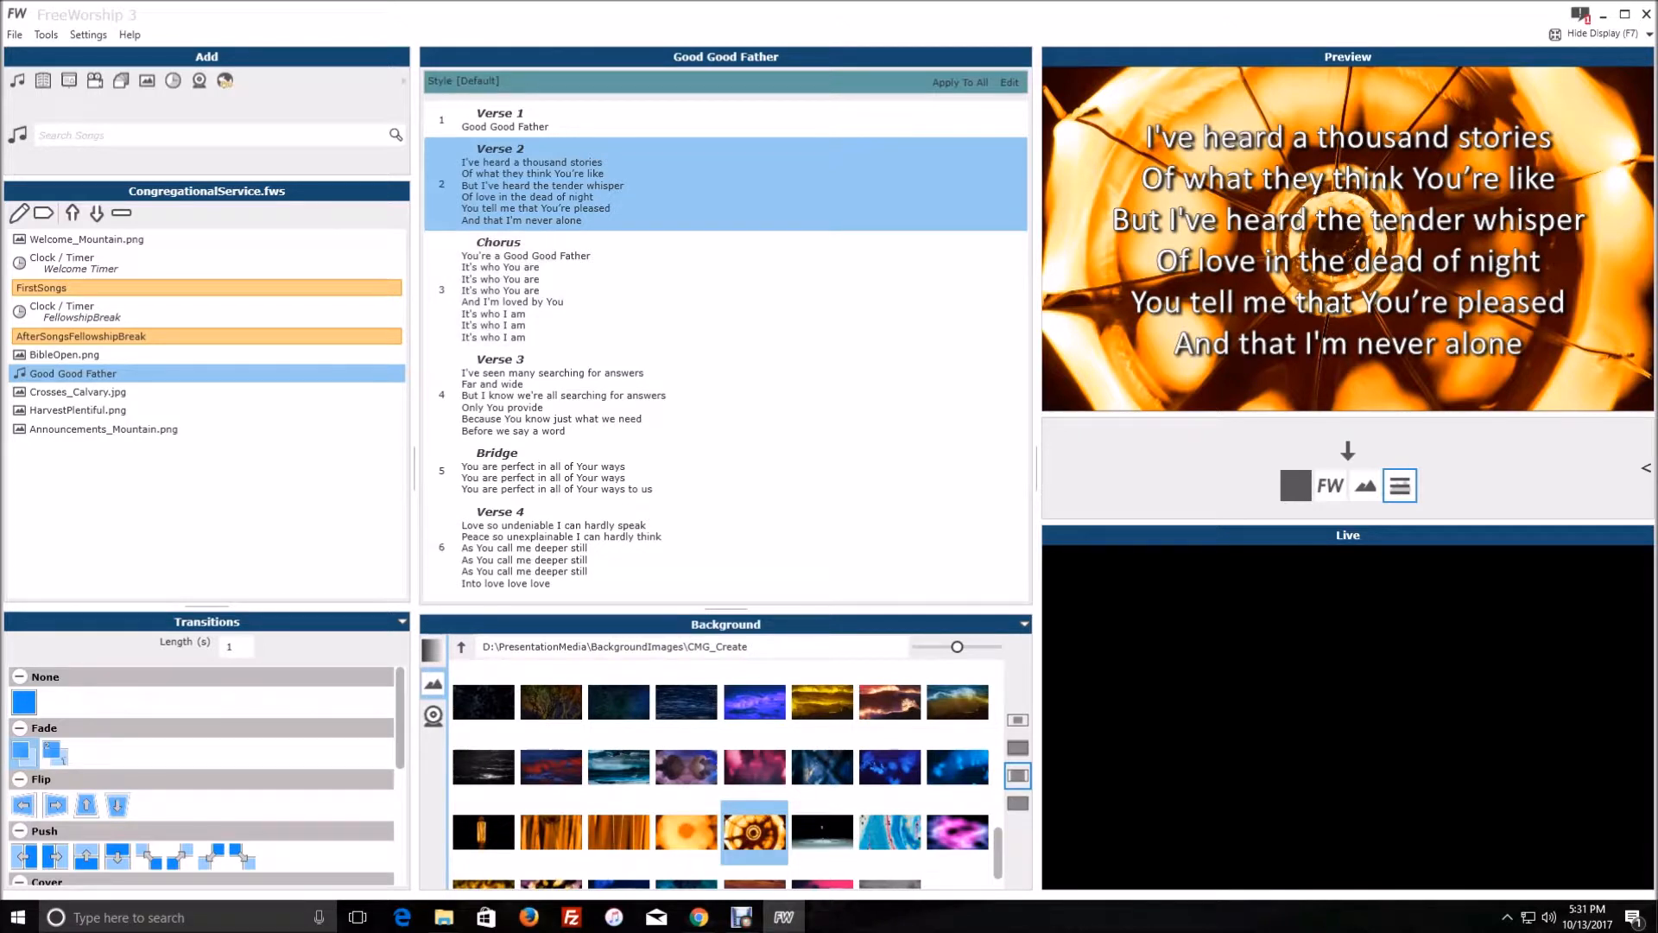
click(691, 290)
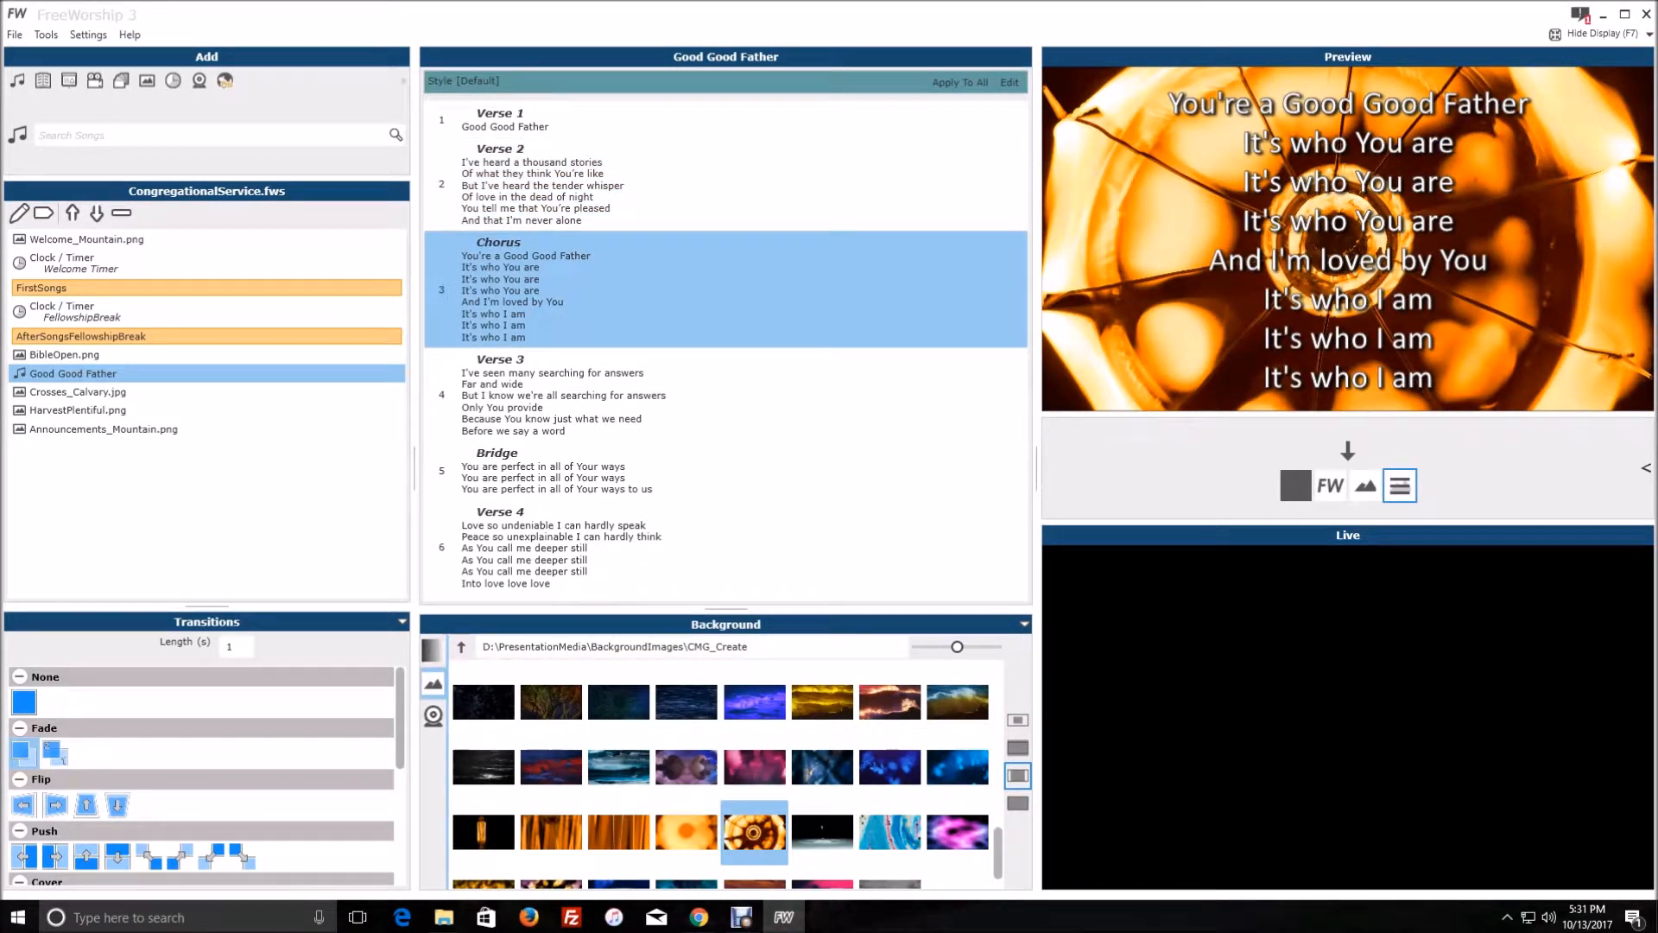
double_click(540, 293)
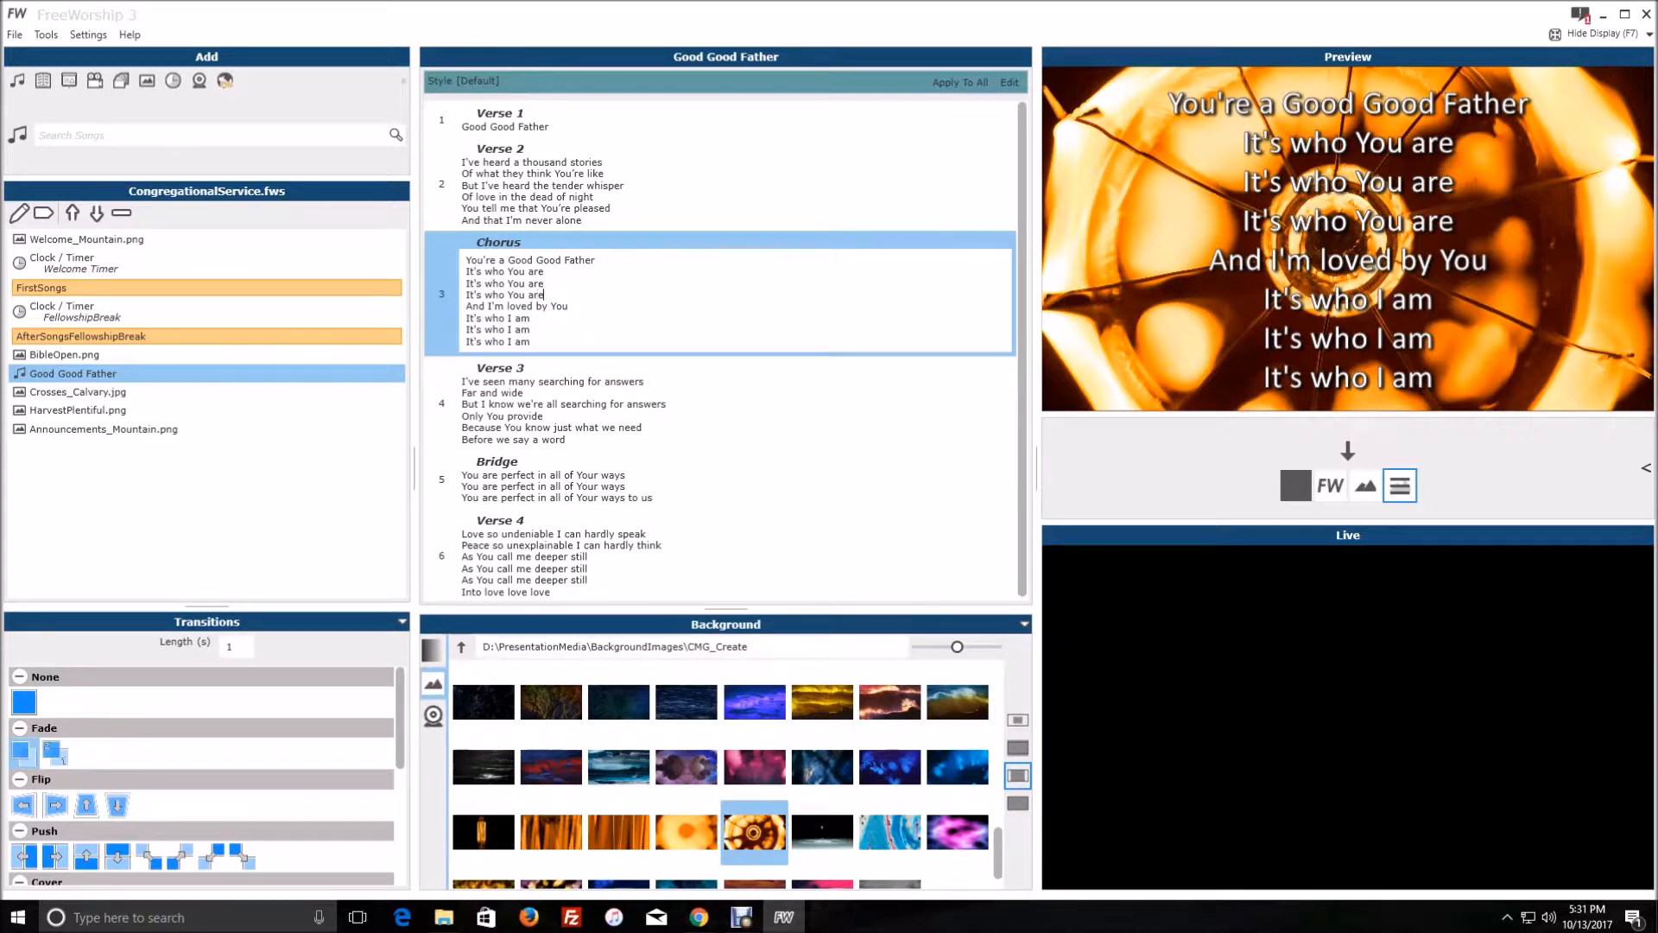
key(Return)
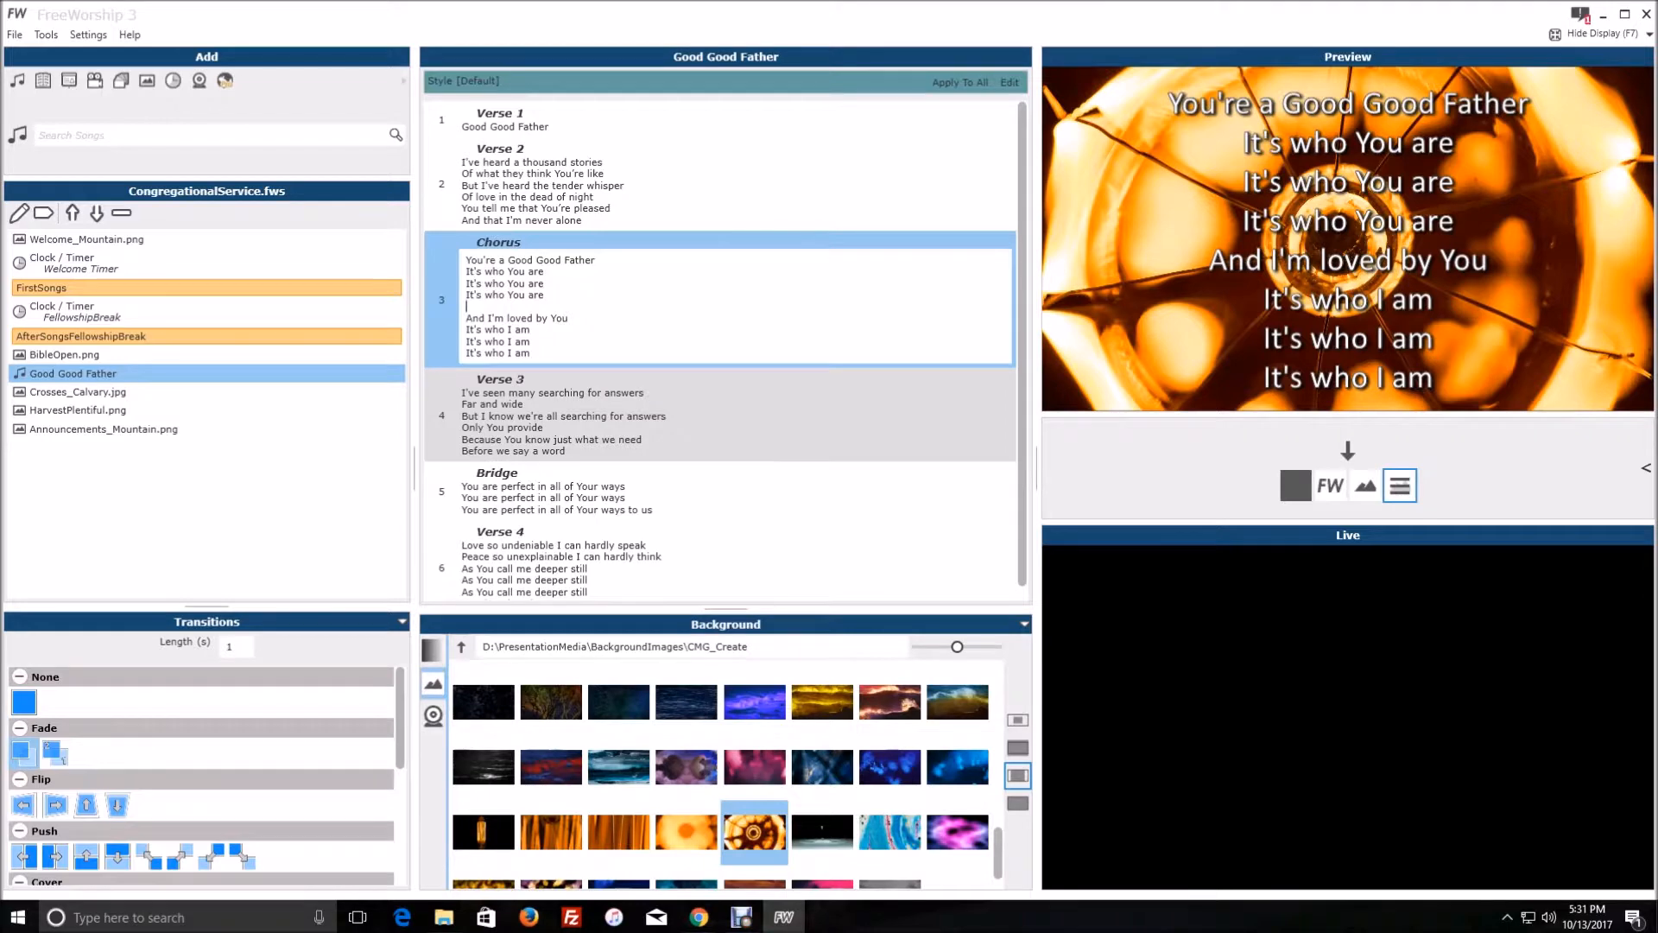
click(644, 399)
click(640, 336)
click(635, 277)
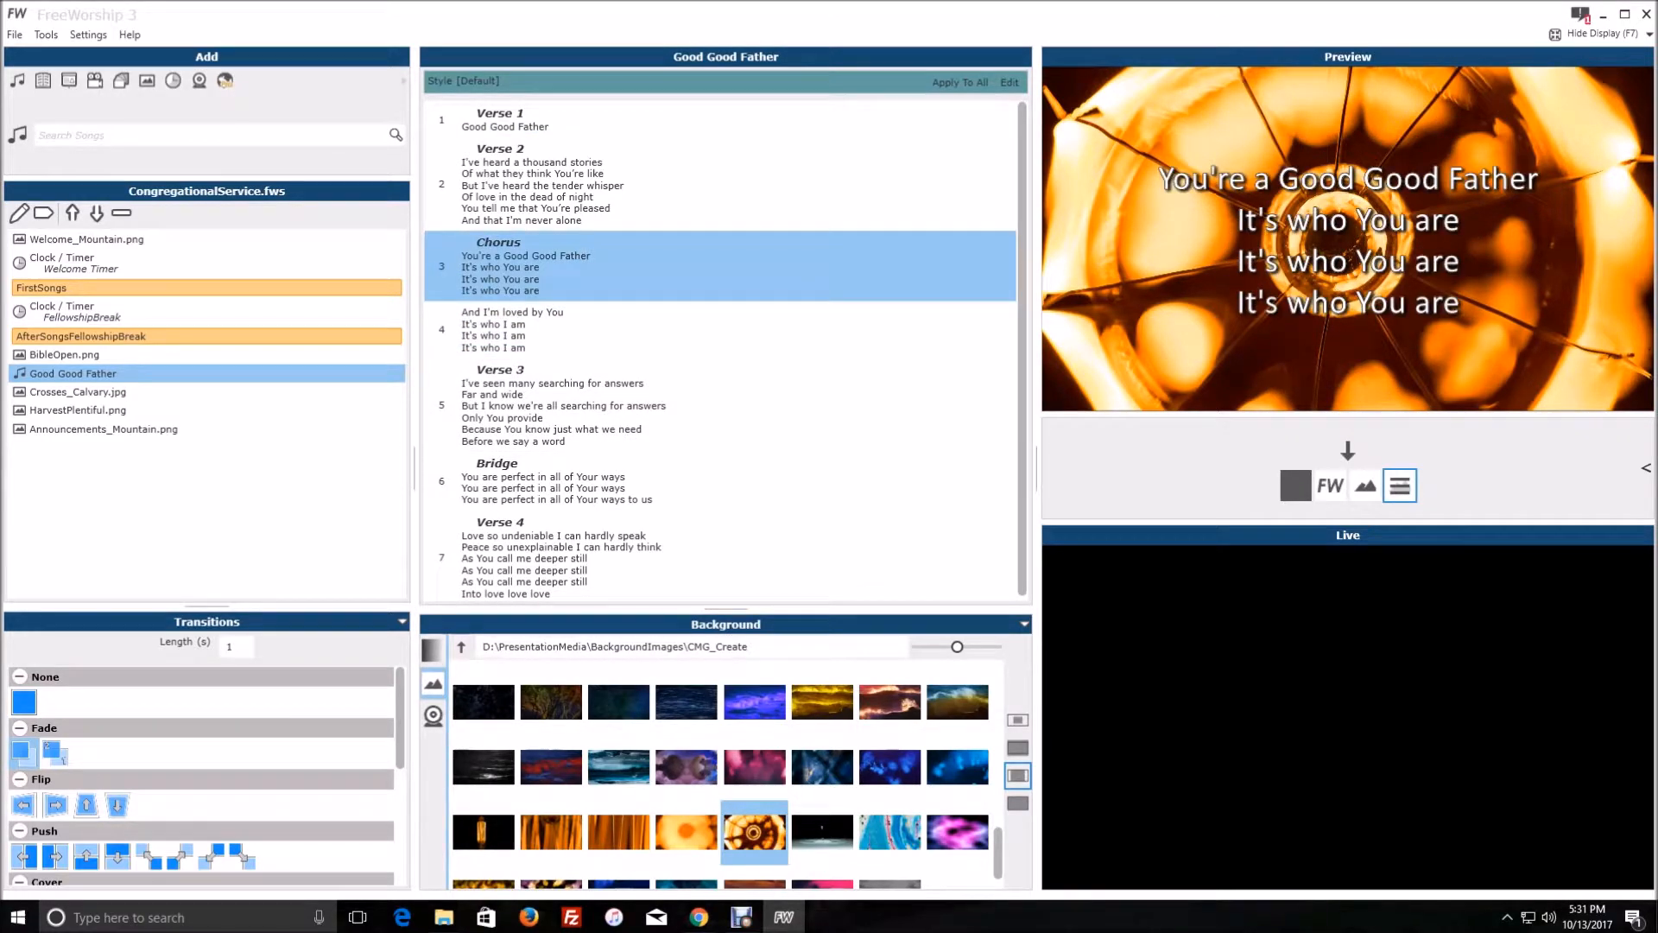
click(638, 333)
click(637, 280)
click(638, 332)
click(637, 280)
Step: Set the font size of the Good Good Father style to 48 and check it on Verse 2 and the Chorus
click(1009, 82)
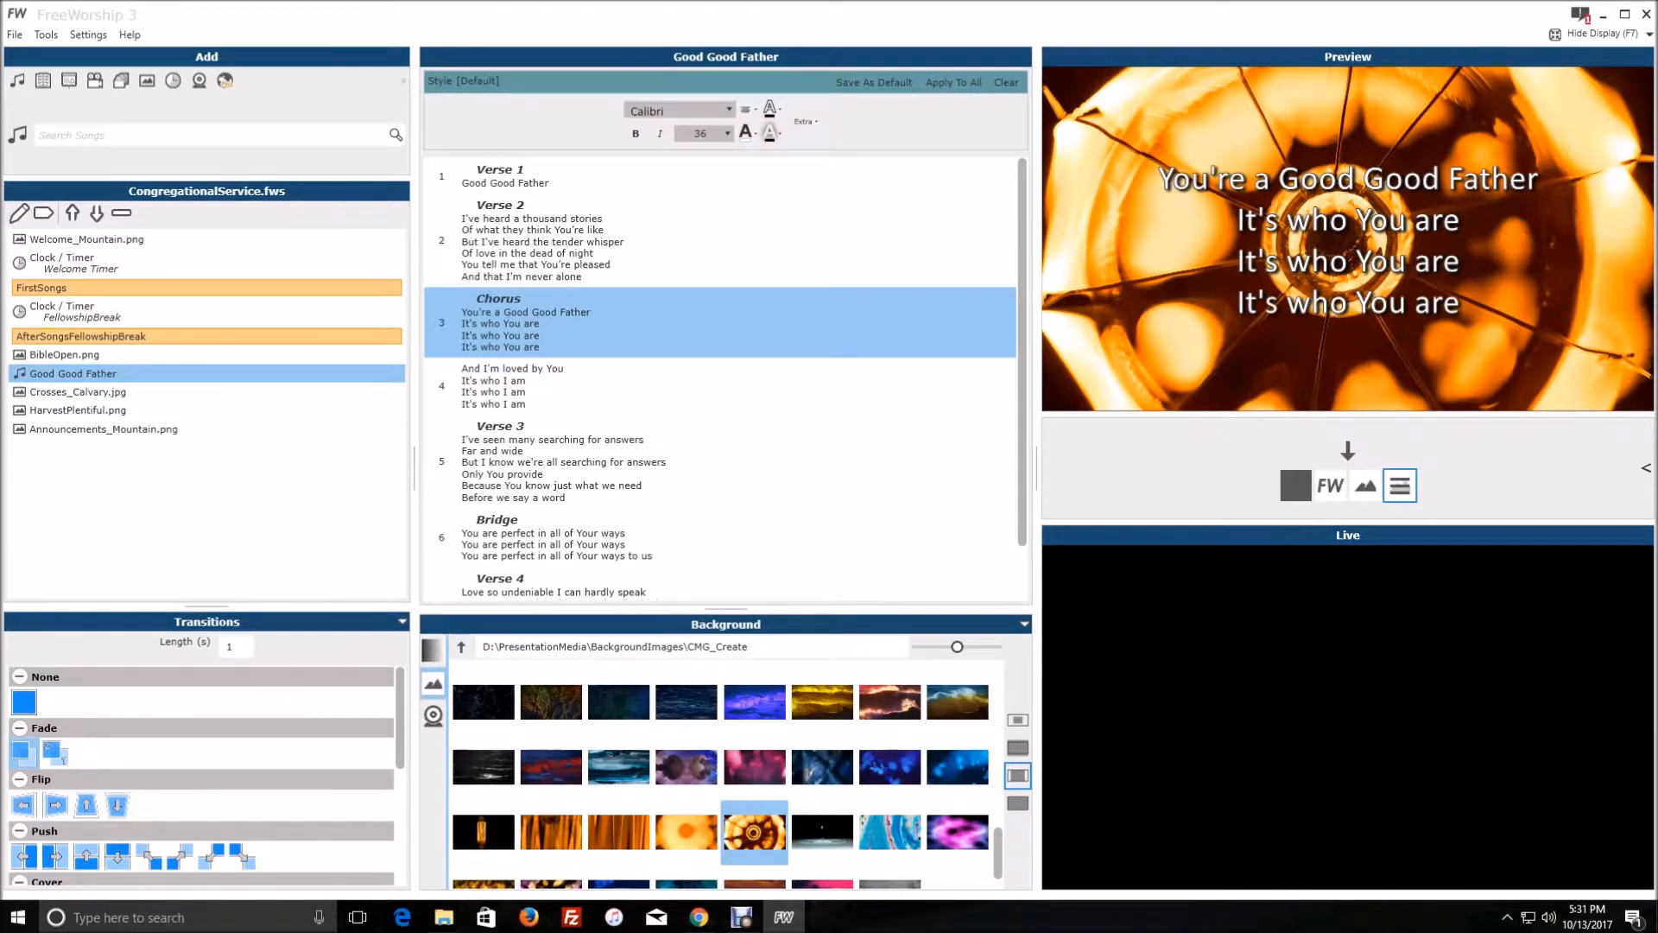
click(727, 133)
click(704, 389)
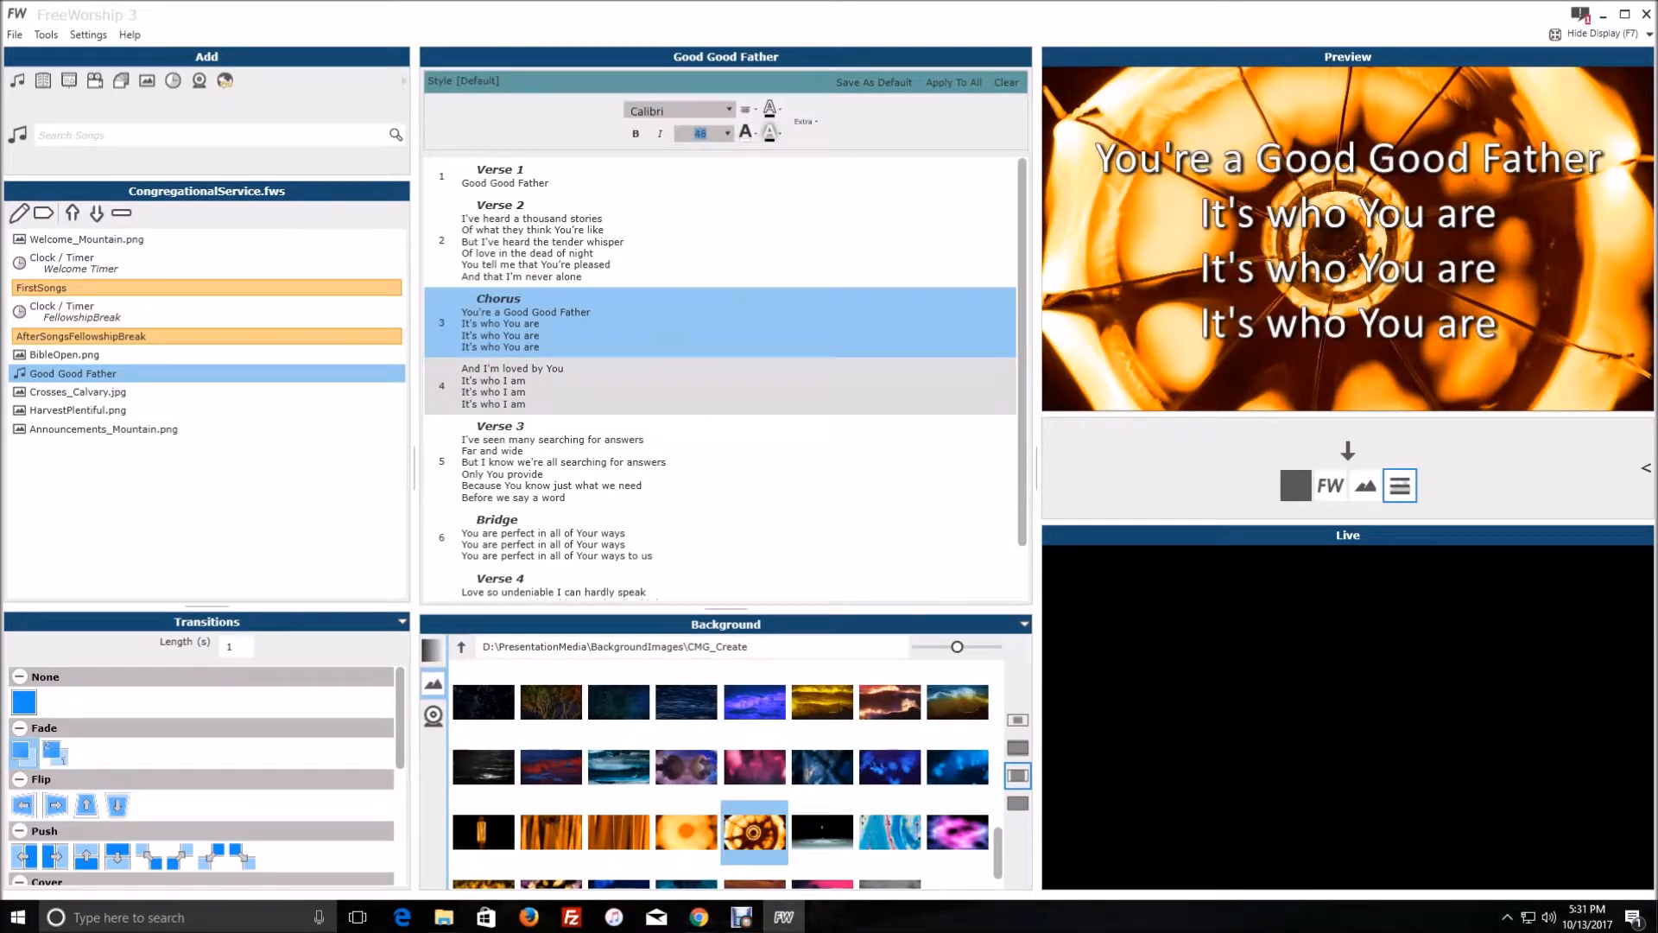
click(656, 251)
click(648, 324)
Step: Split Verse 2 into two slides after "But I've heard the tender whisper" and preview both parts
click(657, 246)
click(625, 247)
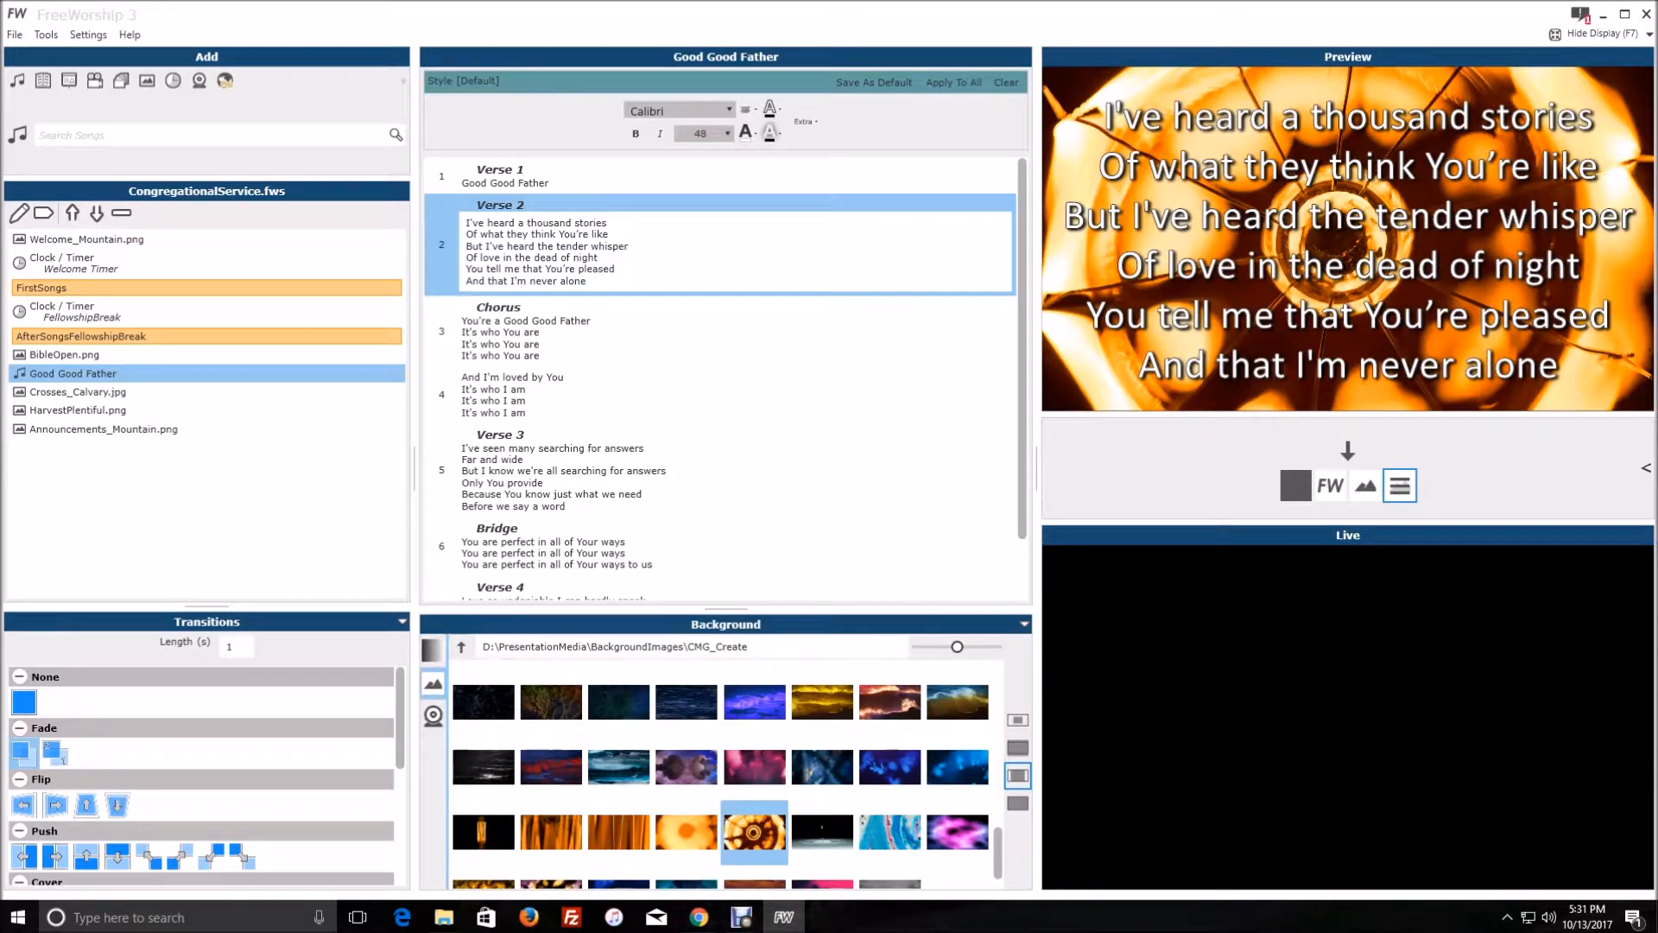
key(Return)
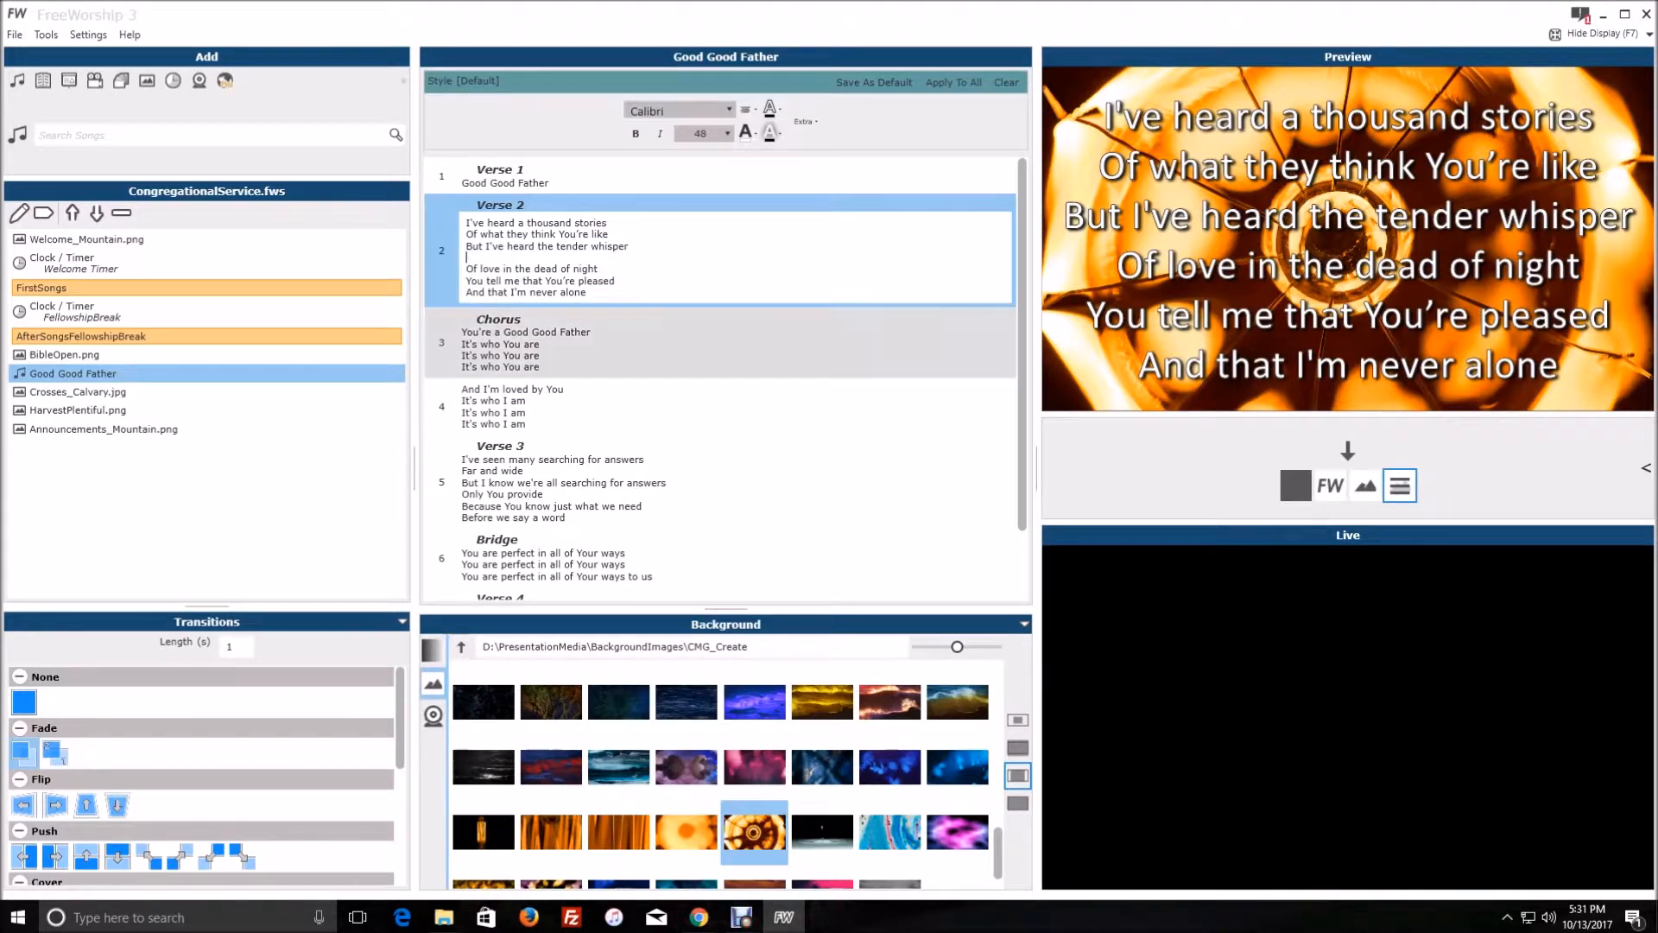
click(657, 343)
click(656, 230)
click(657, 275)
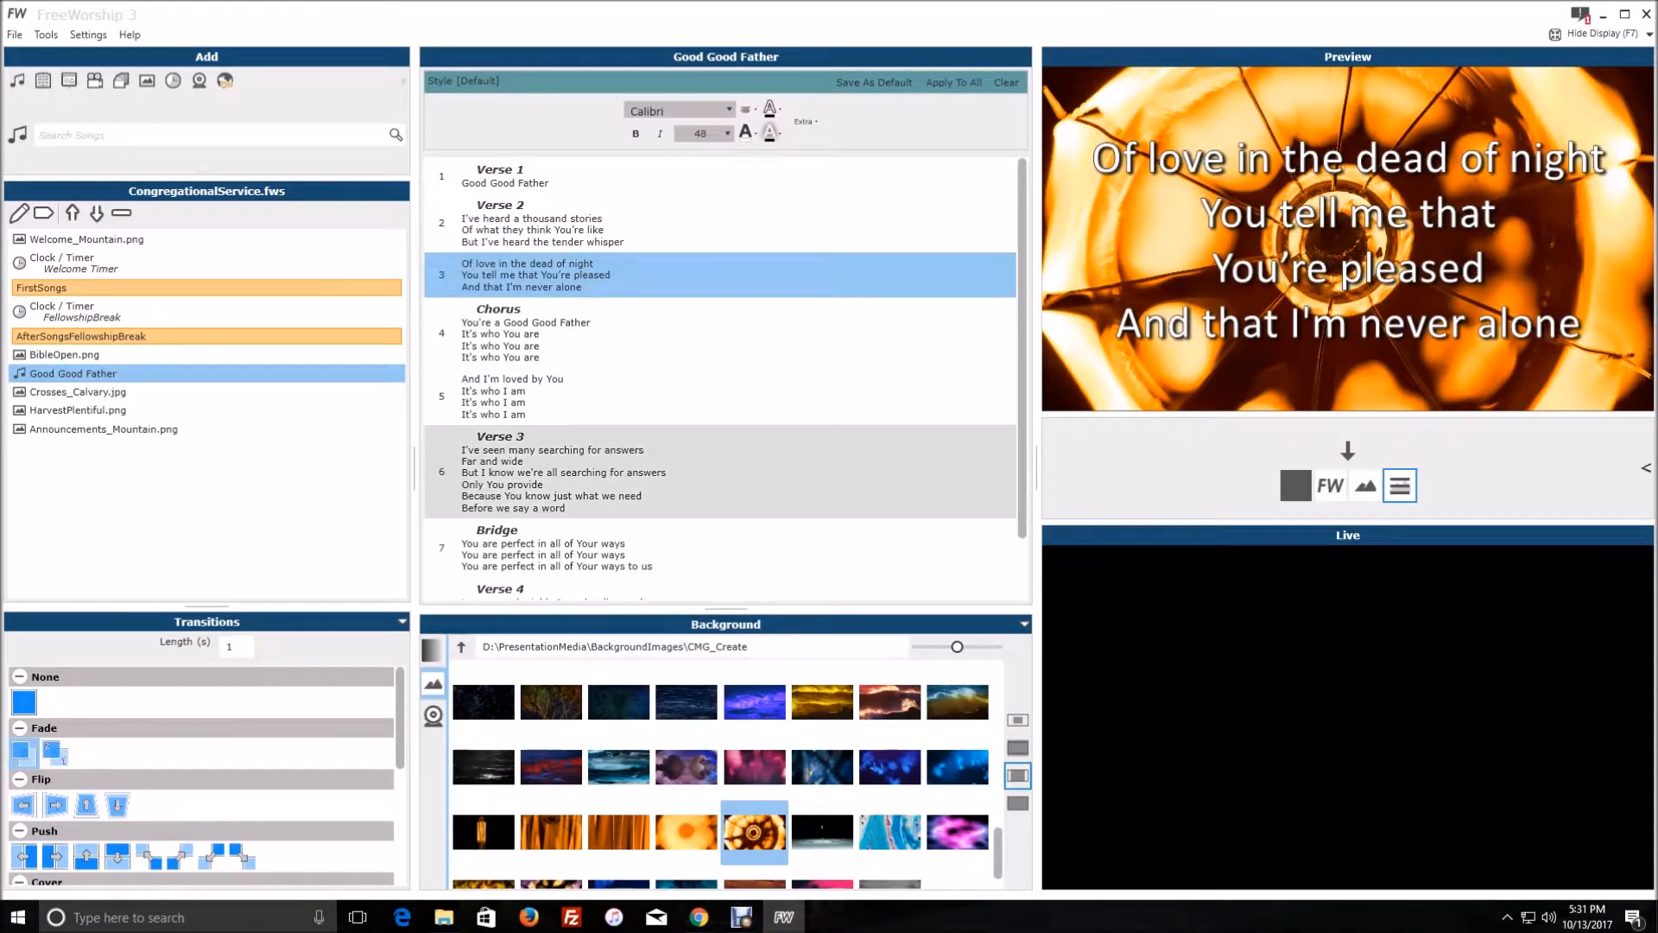
Step: Split Verse 3 into two slides after the line "But I know we're all searching for answers"
click(656, 472)
click(671, 474)
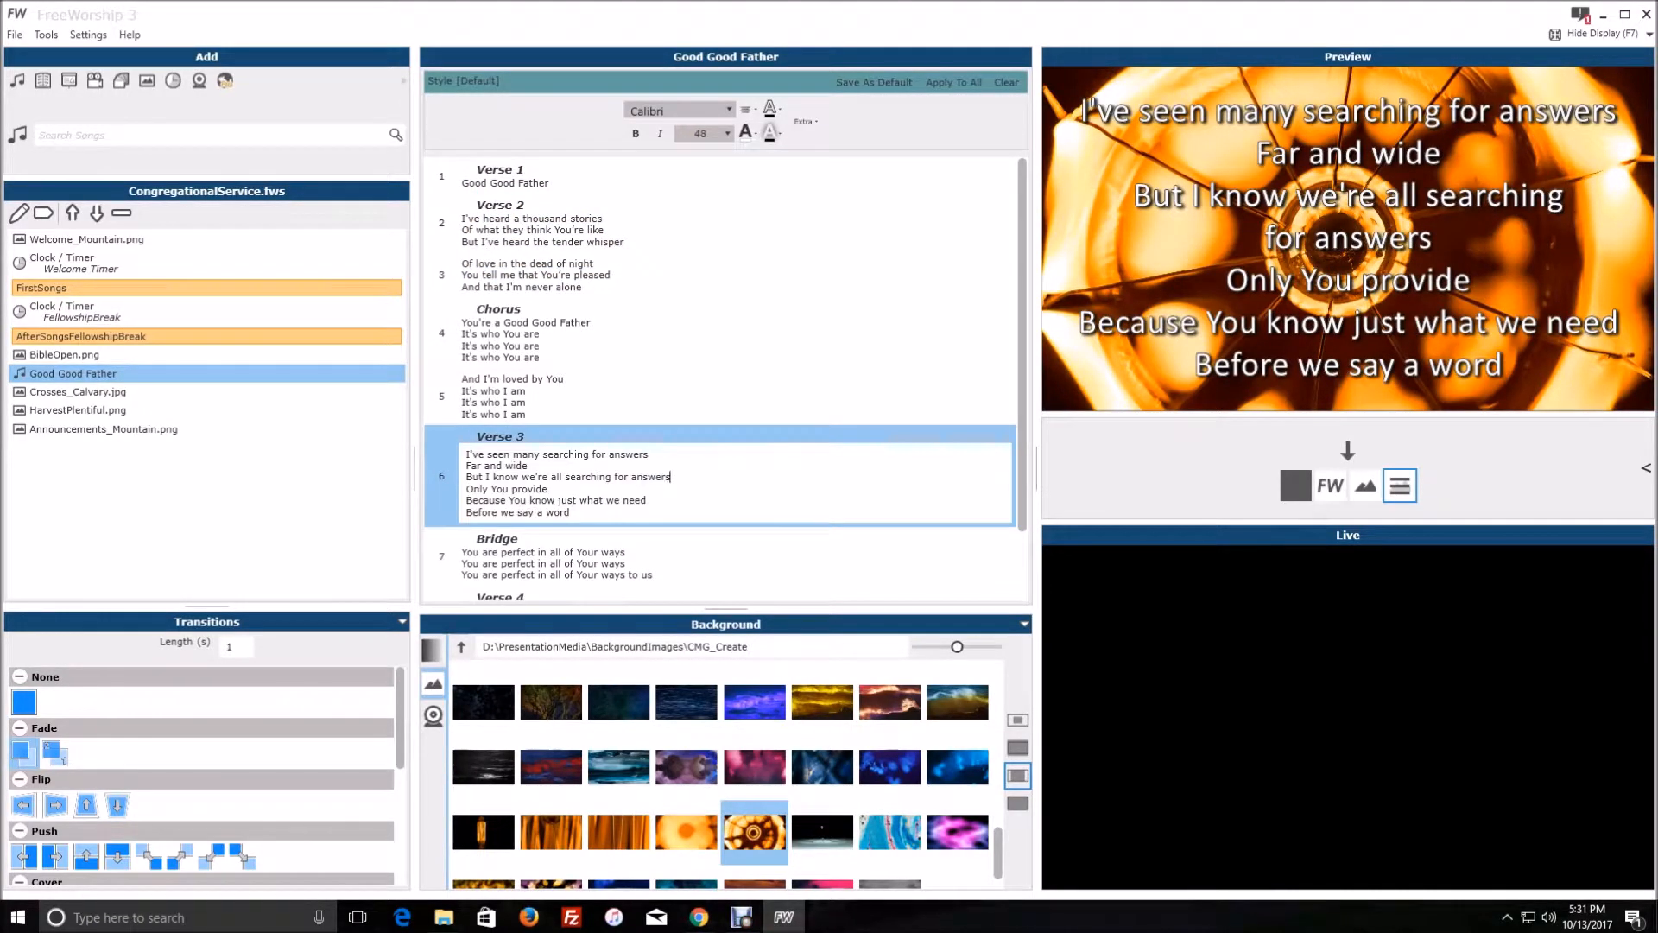
key(Return)
scroll(670, 477, down, 3)
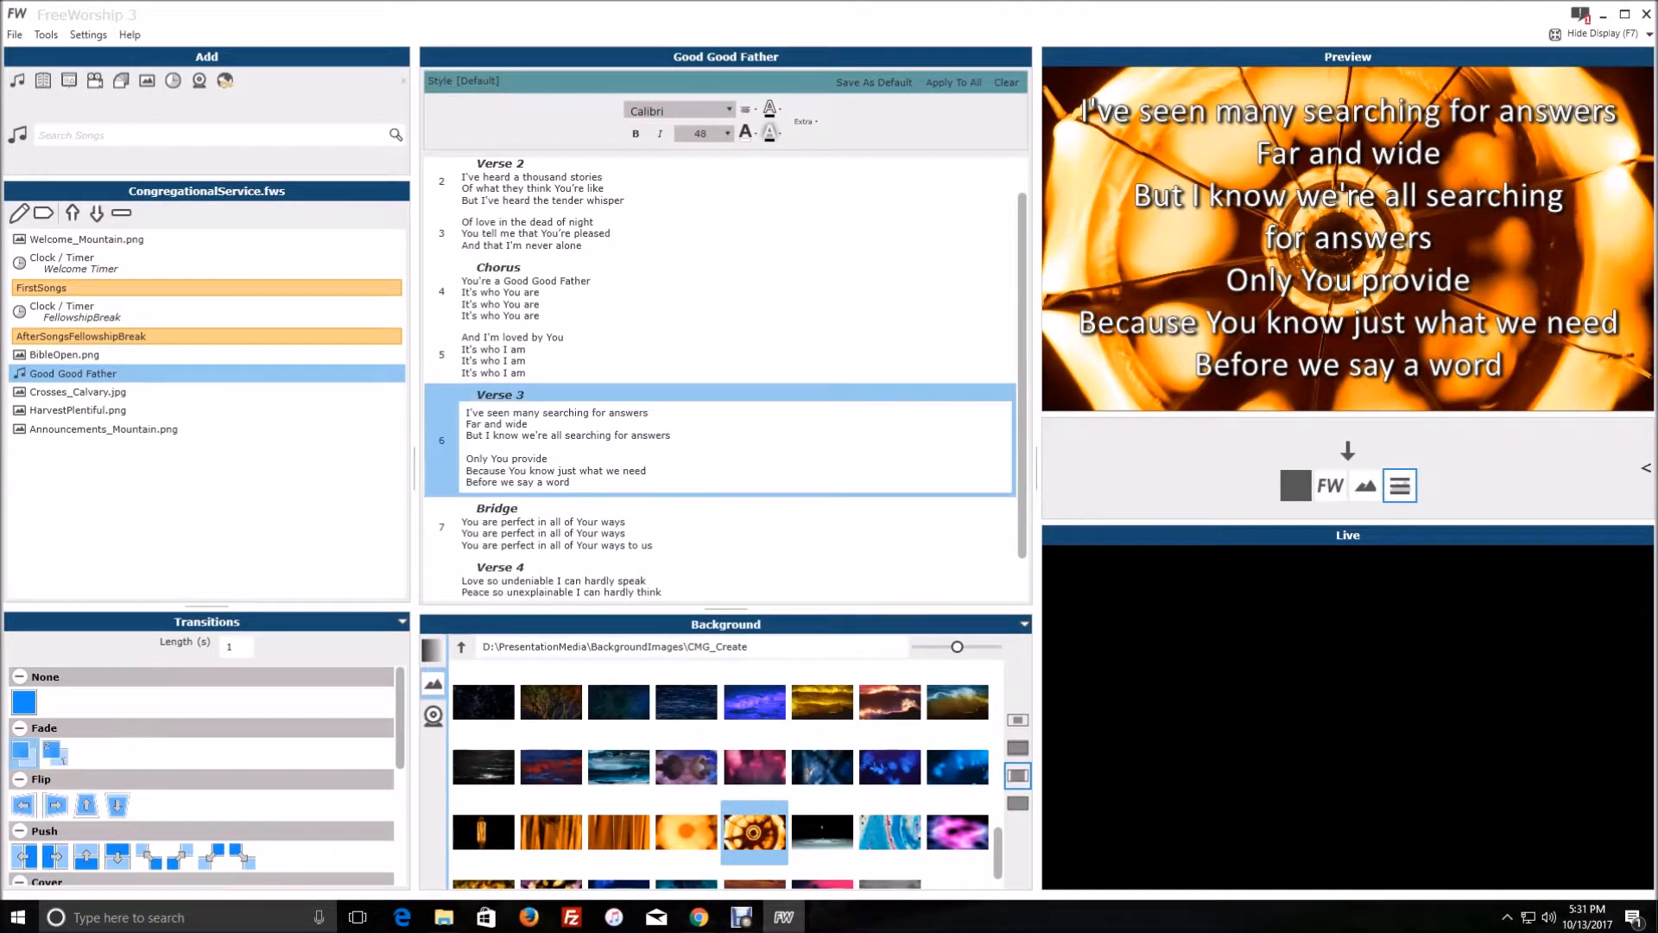
Step: Split Verse 4 after "Peace so unexplainable I can hardly think" and preview the split Verse 2 and Chorus slides
click(671, 553)
scroll(671, 553, down, 3)
click(666, 544)
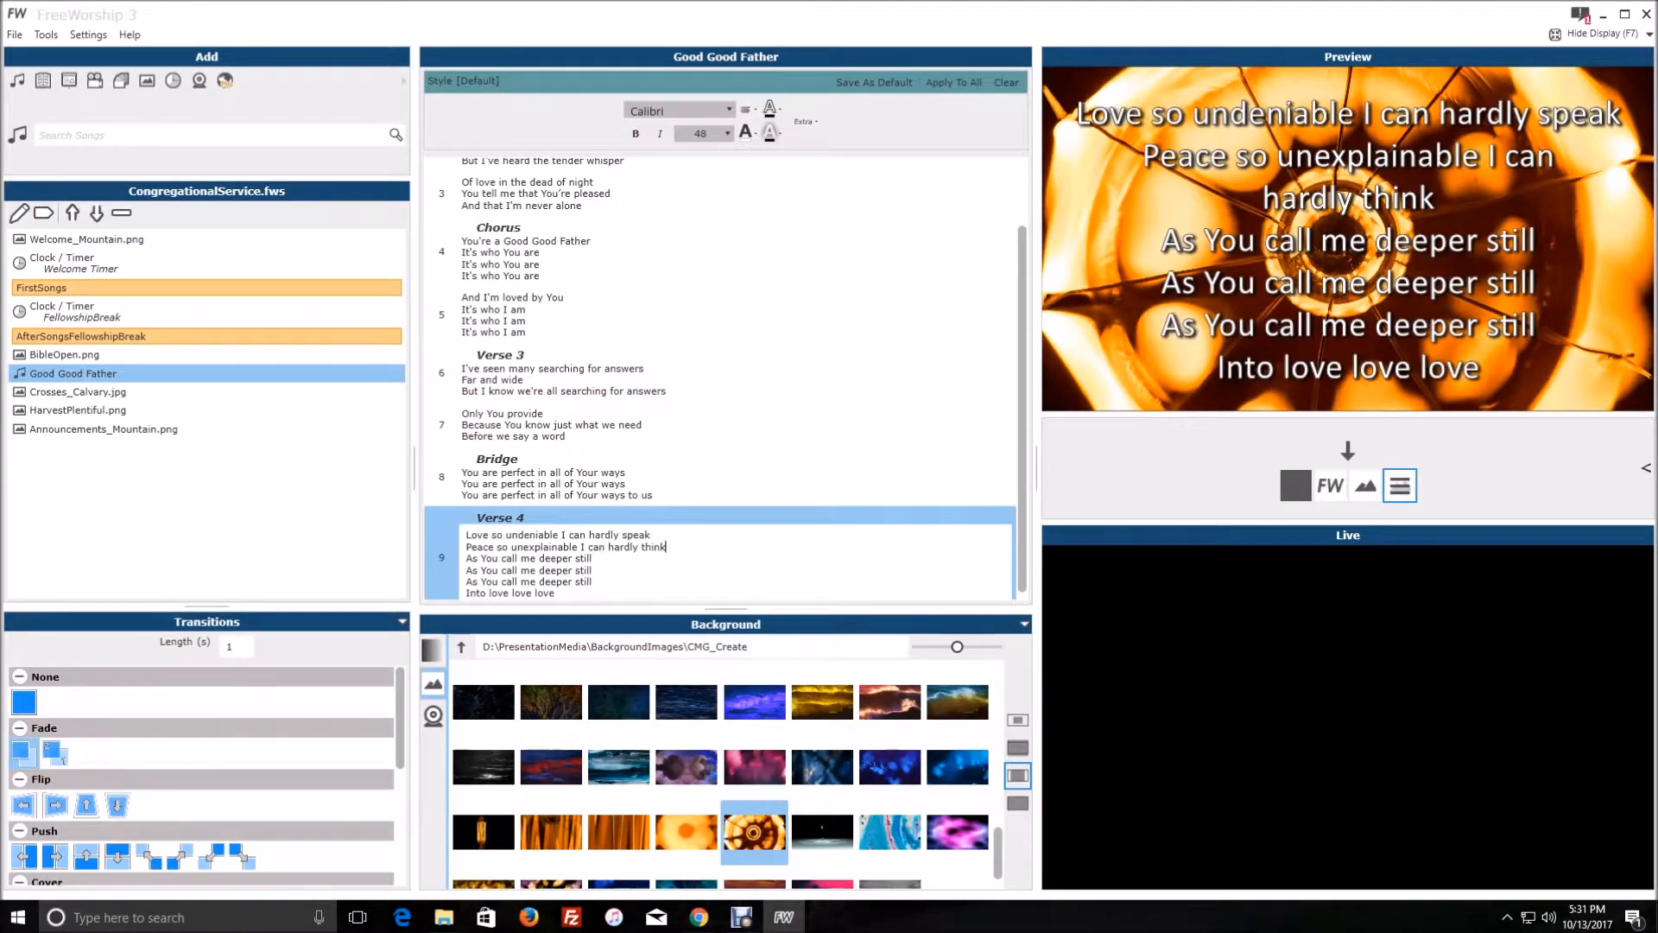
key(Return)
scroll(726, 354, up, 2)
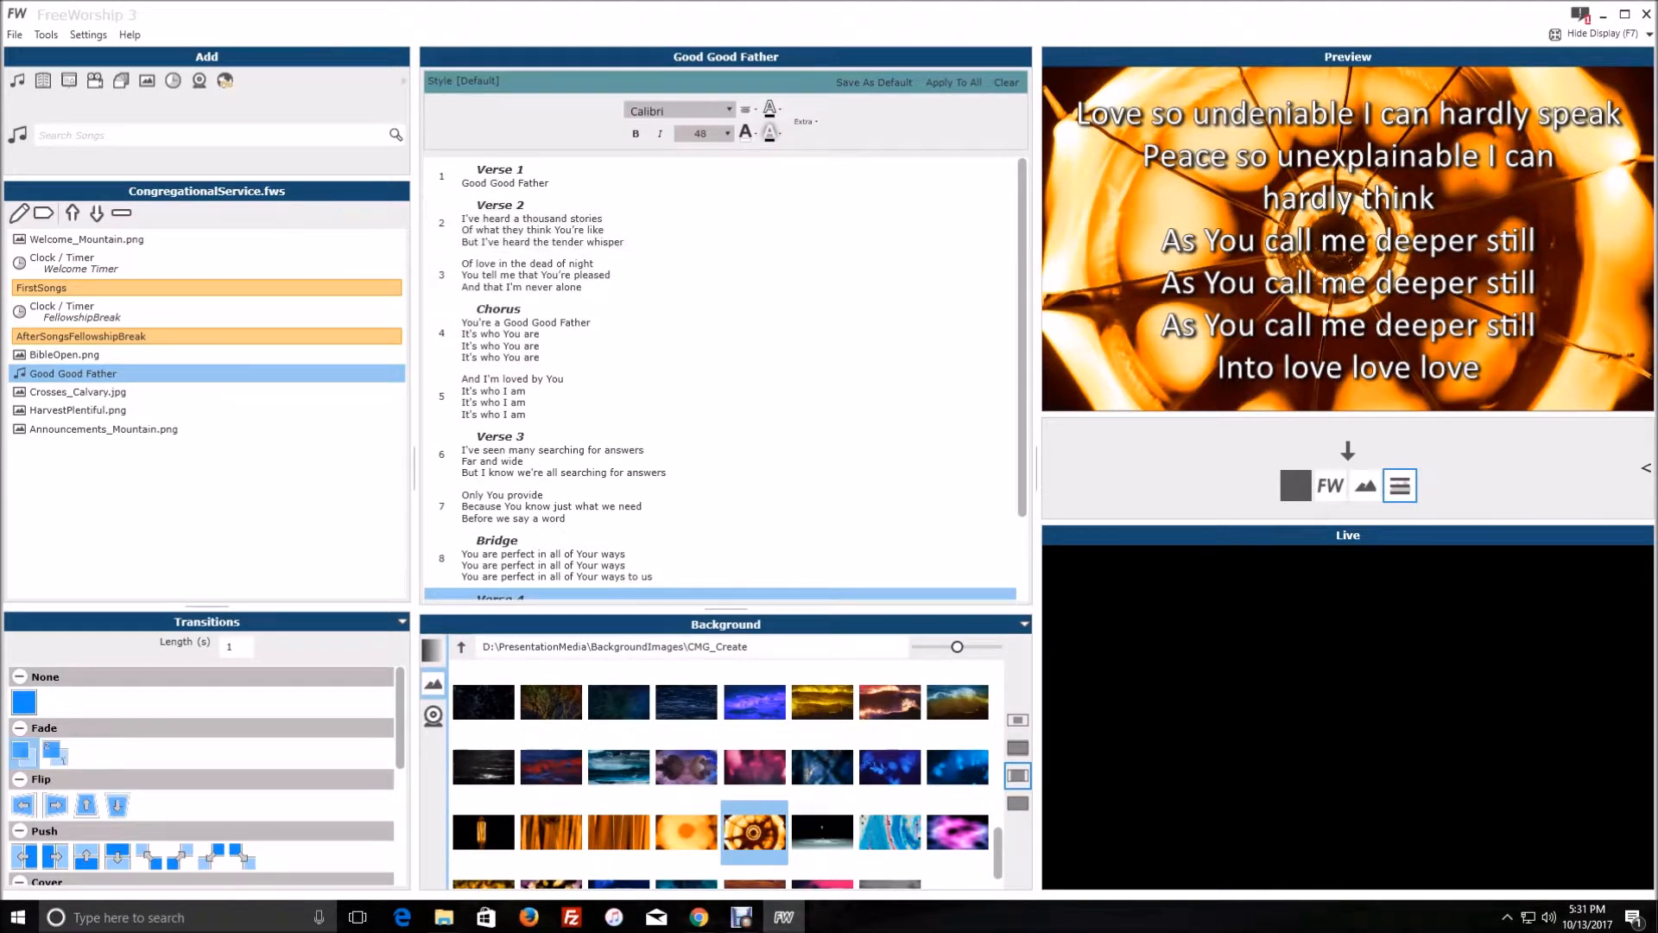
click(604, 177)
click(605, 230)
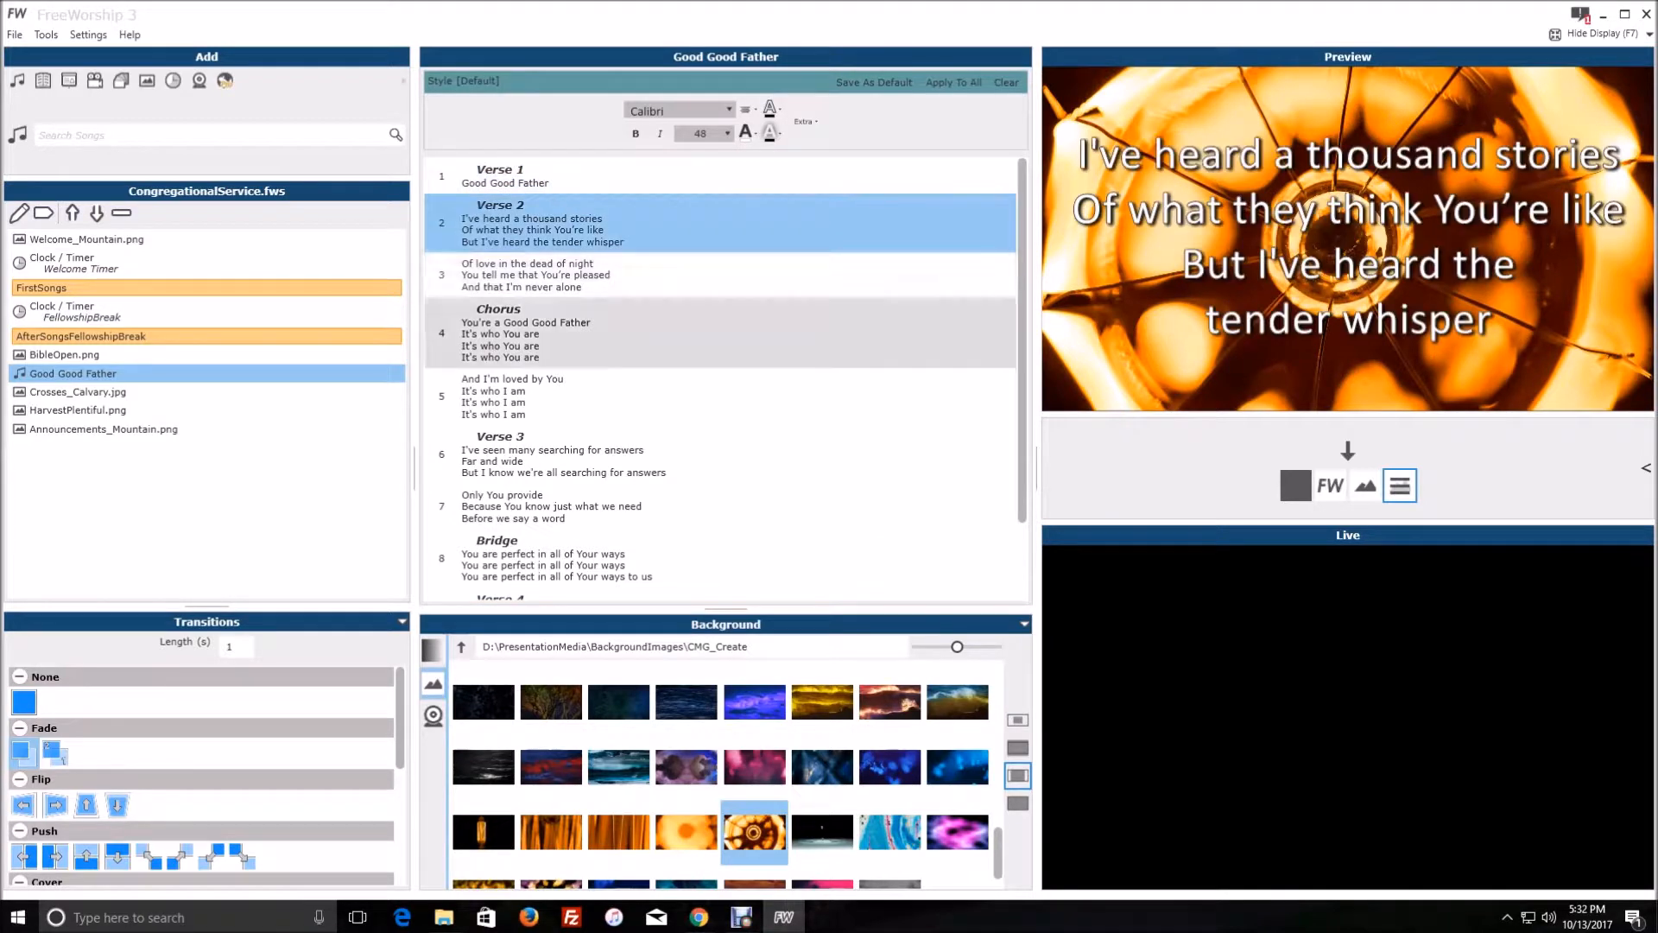
click(605, 275)
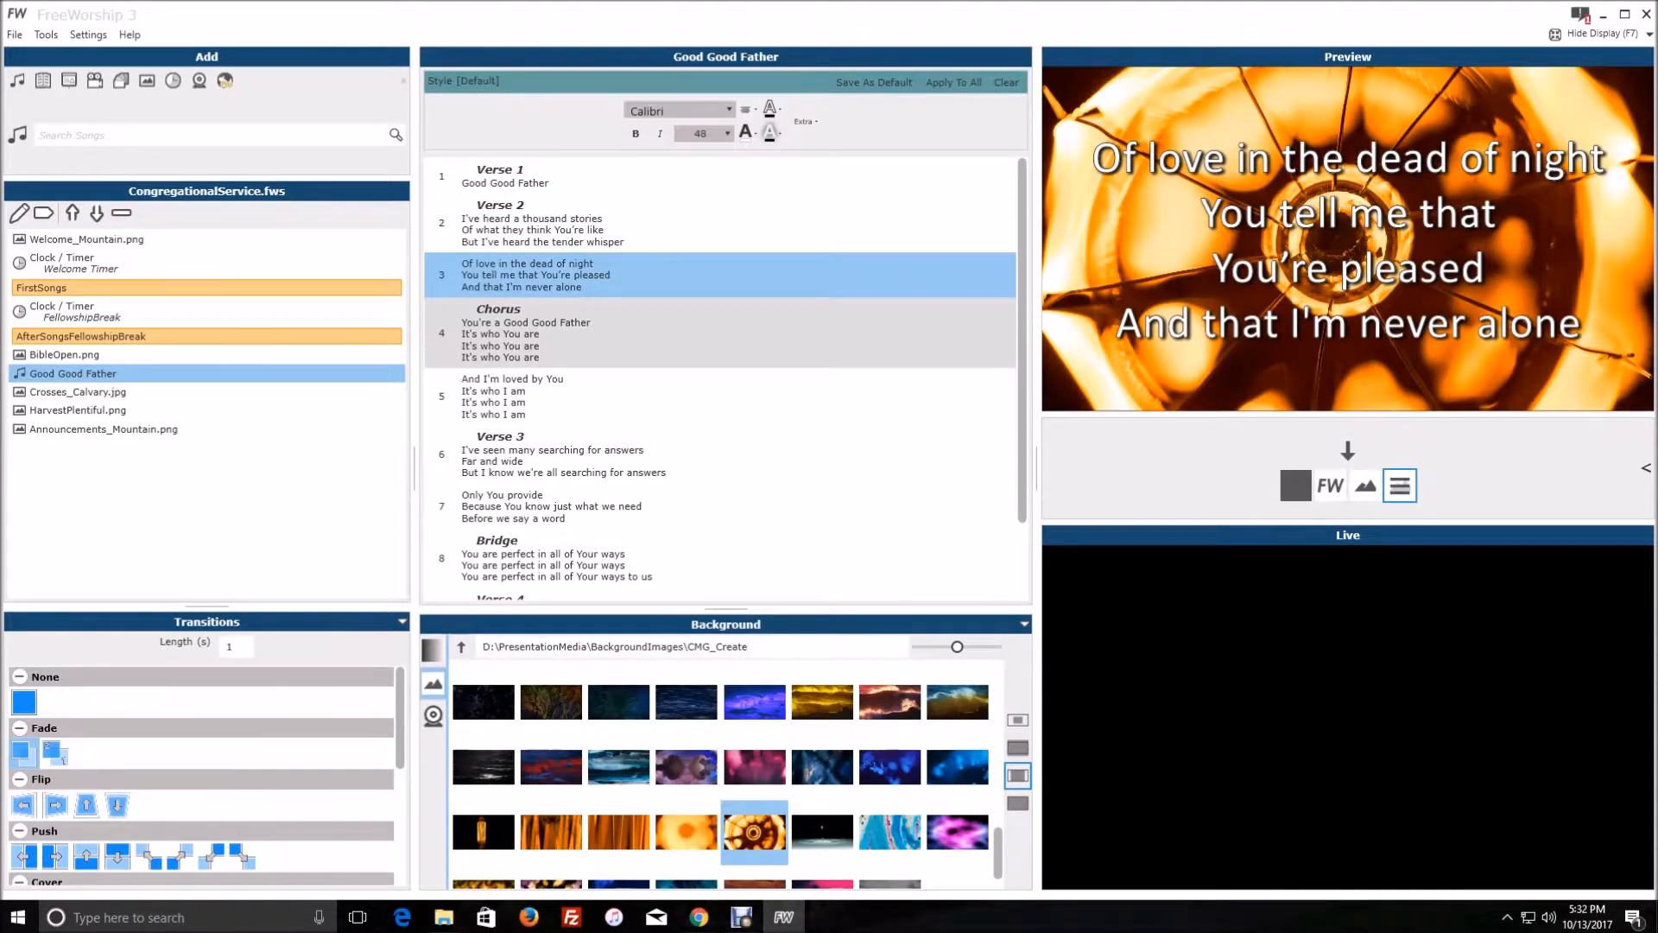
click(604, 397)
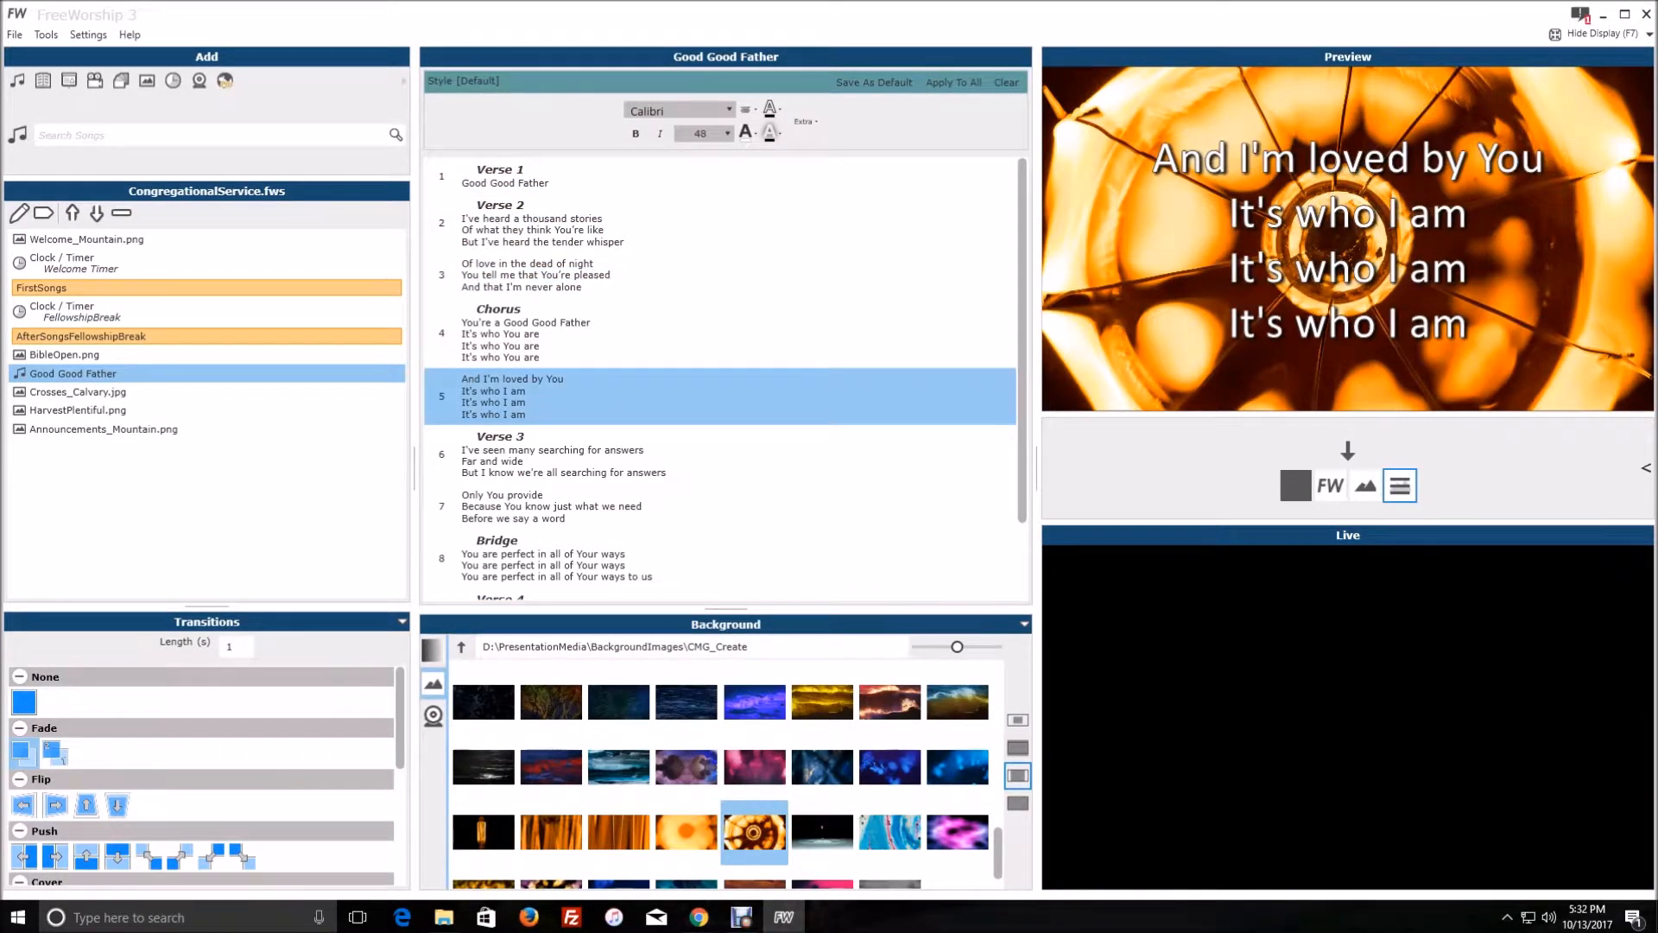
Step: Move the four lines starting with "And I'm loved by You" back to the end of the first Chorus slide
click(521, 395)
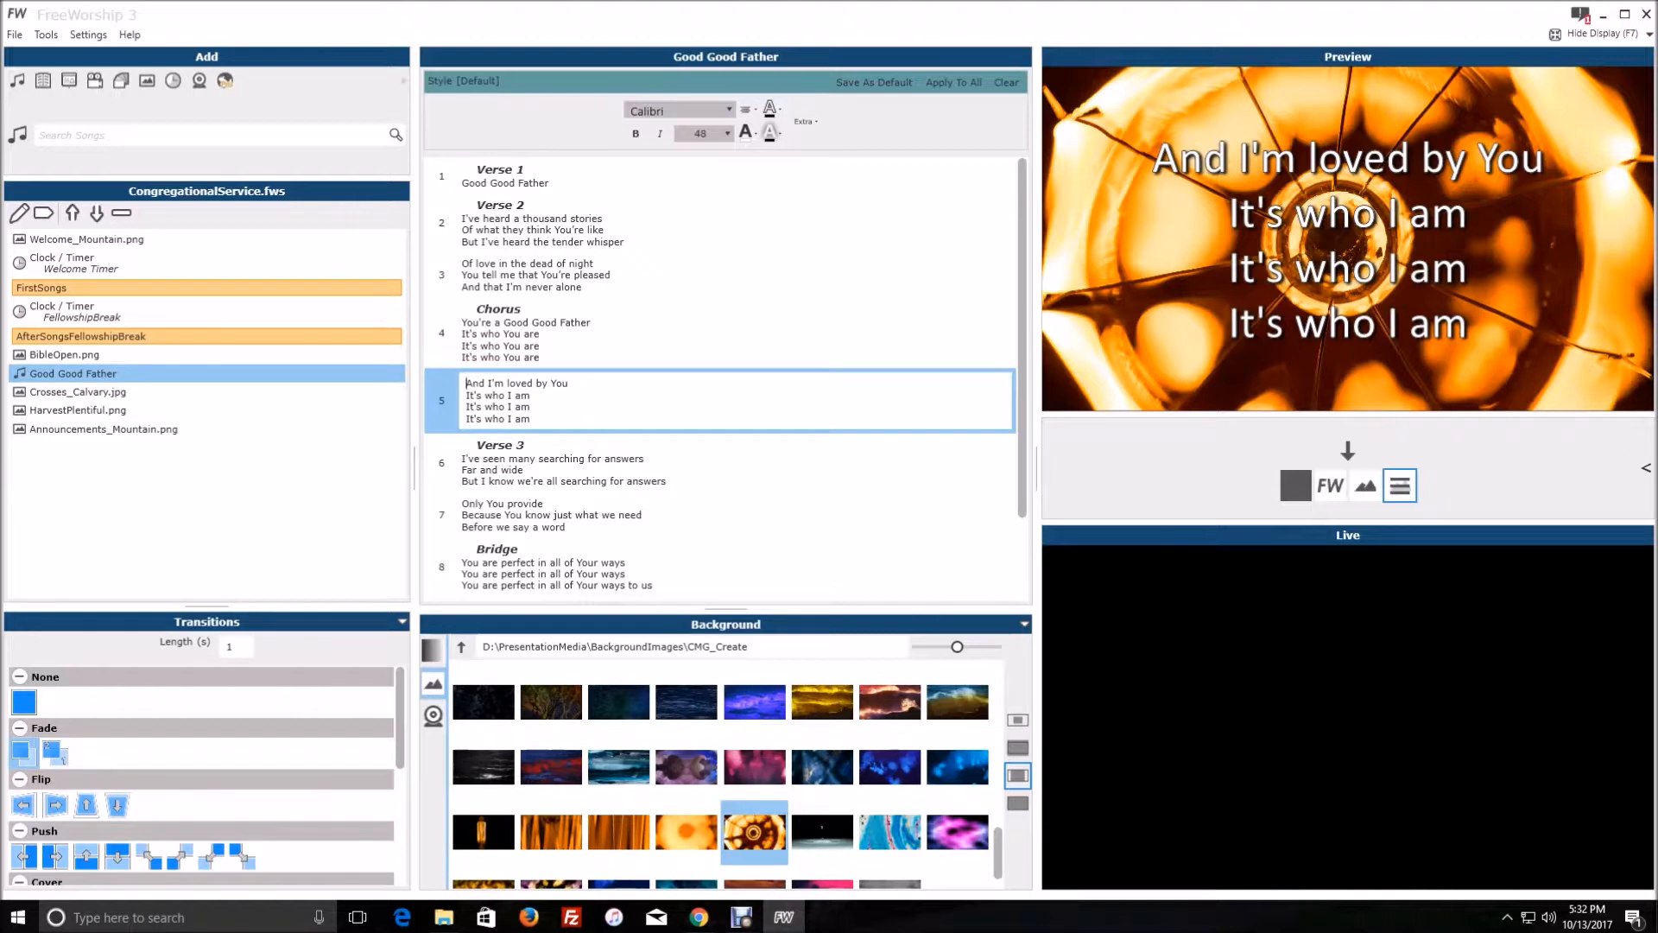
drag(531, 419, 466, 383)
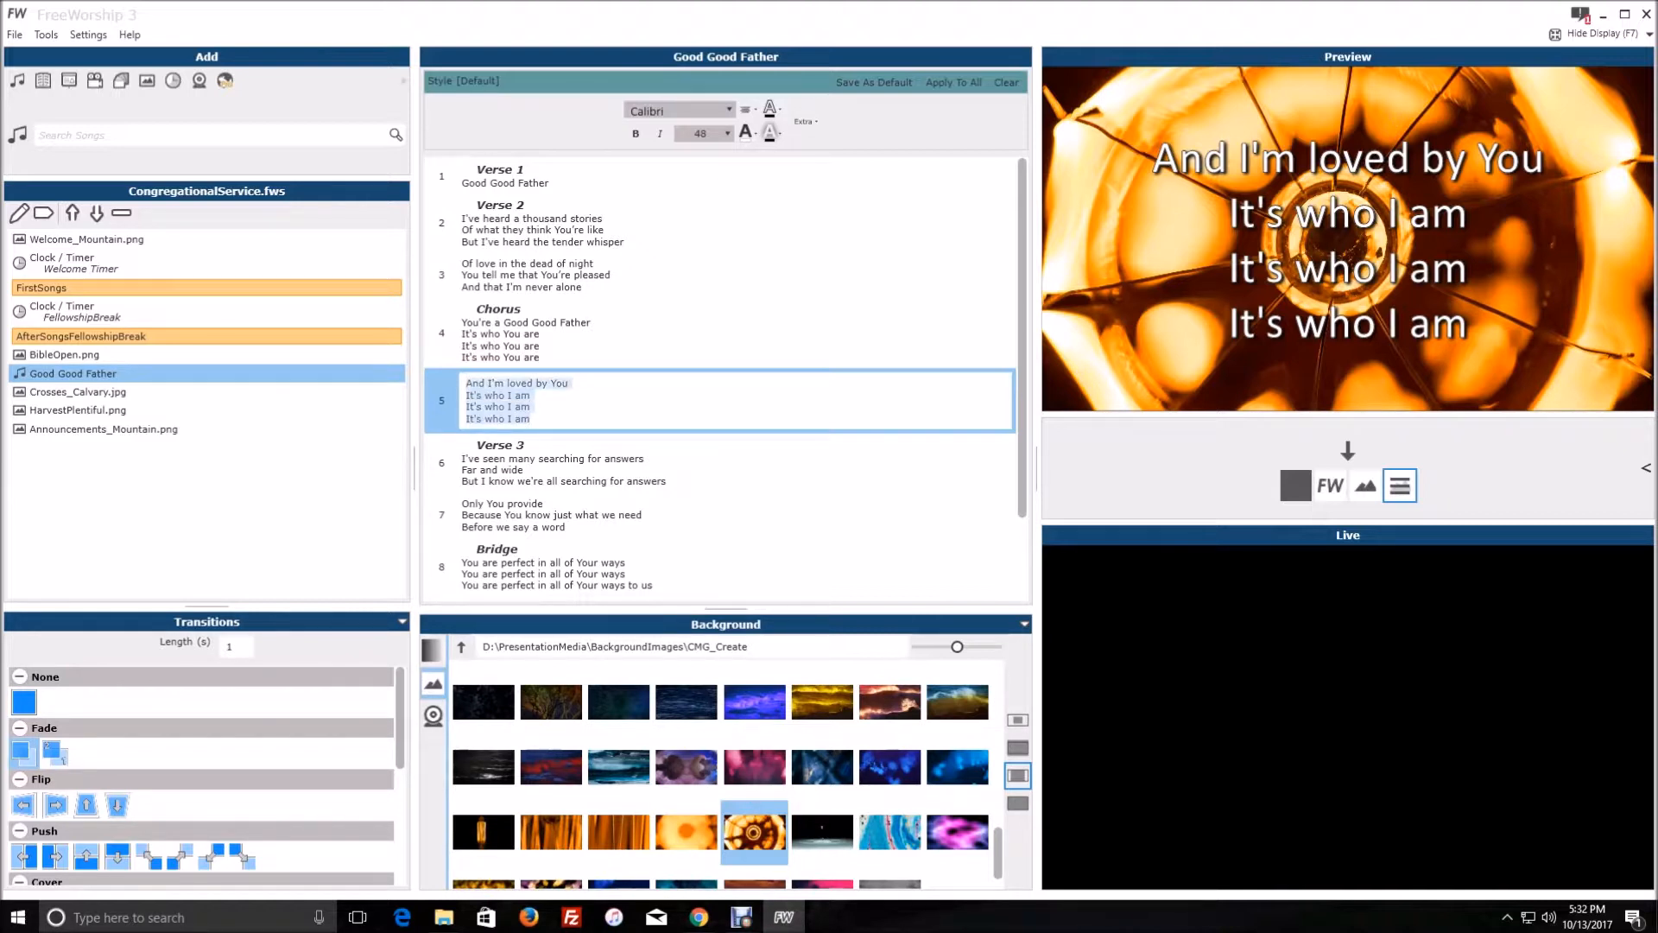
key(ctrl+x)
click(539, 350)
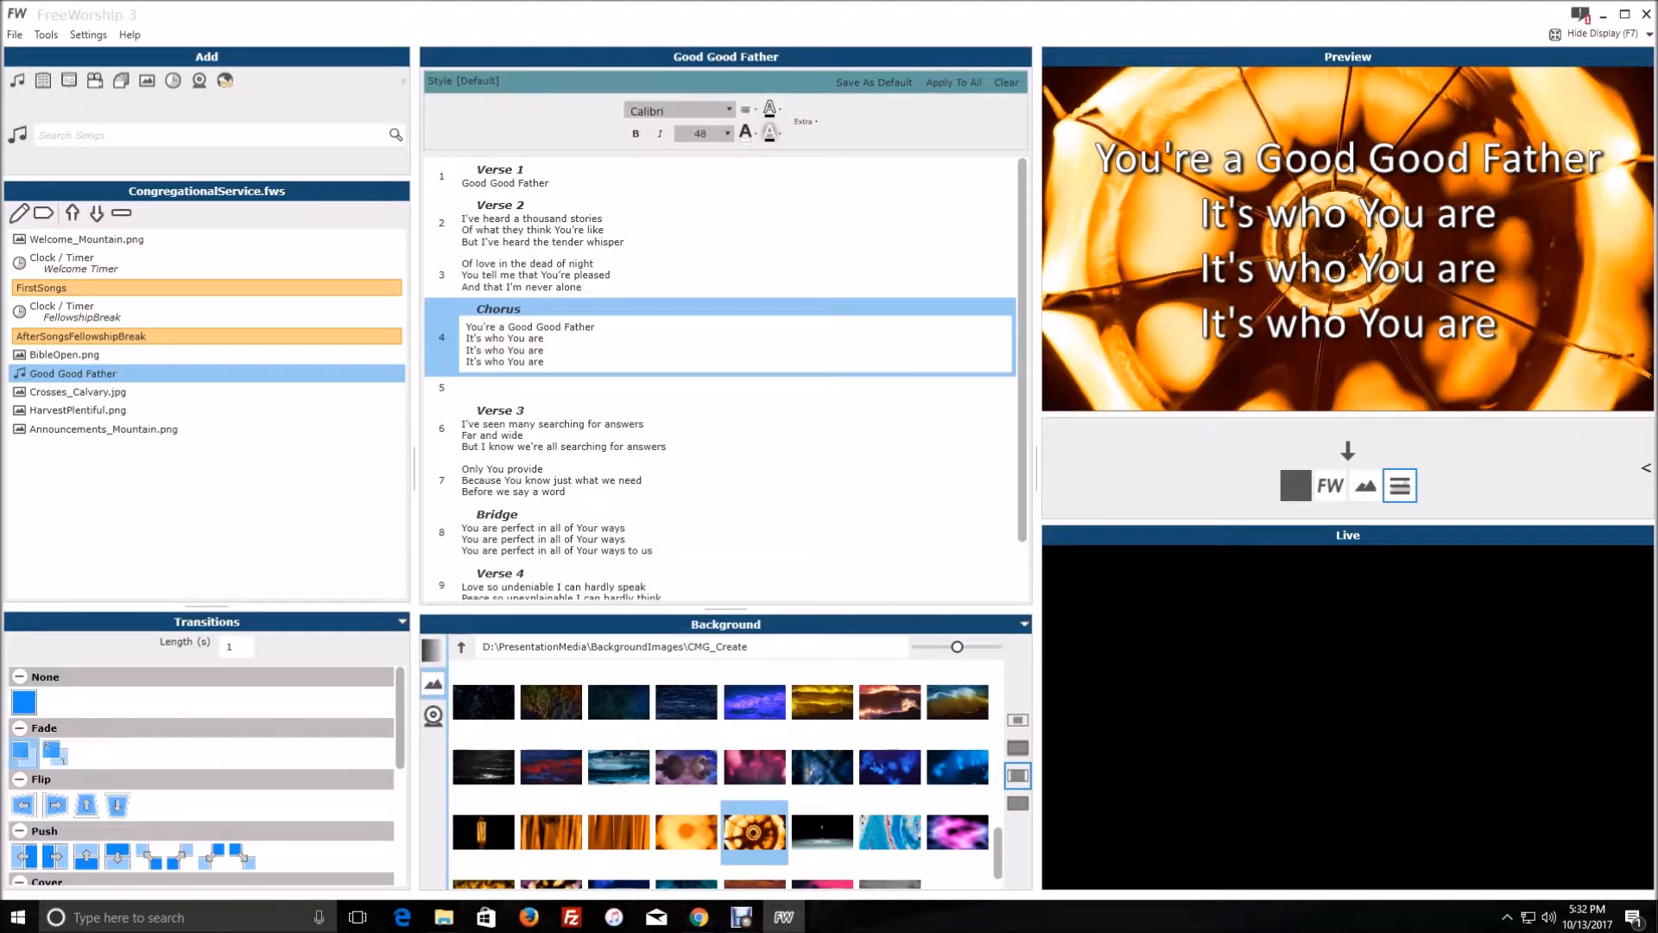
key(Return)
key(ctrl+v)
click(518, 434)
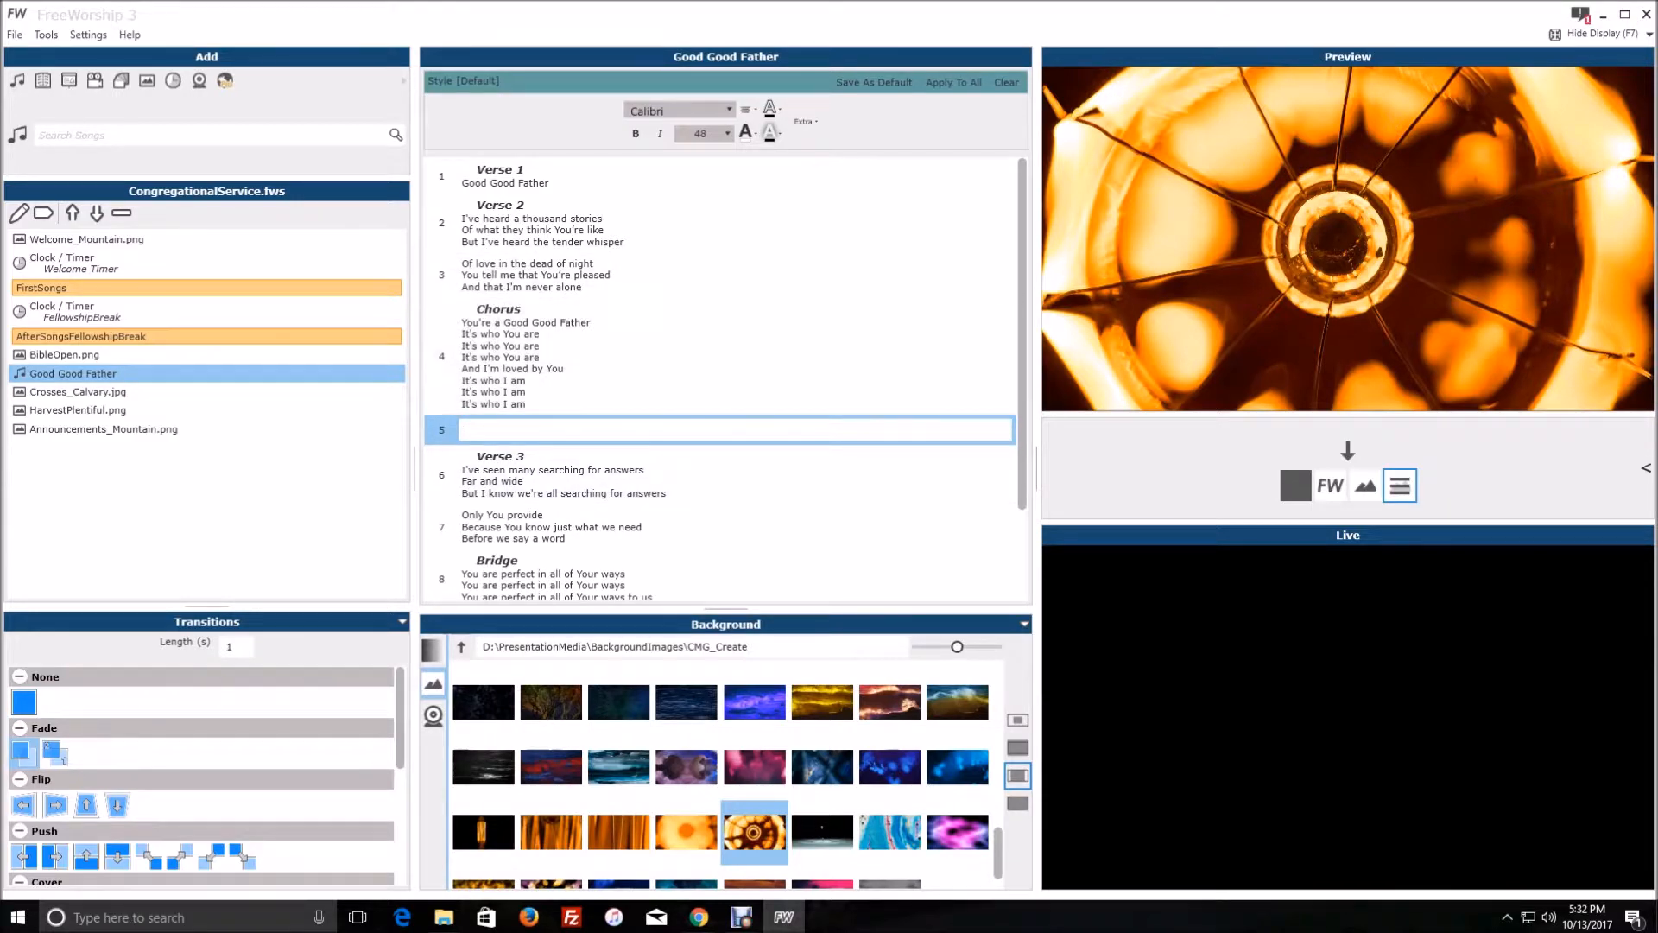
Step: Find Good Good Father in the Database Manager with "good", open it for editing and remove the blank lines ending the Chorus
click(46, 34)
click(97, 142)
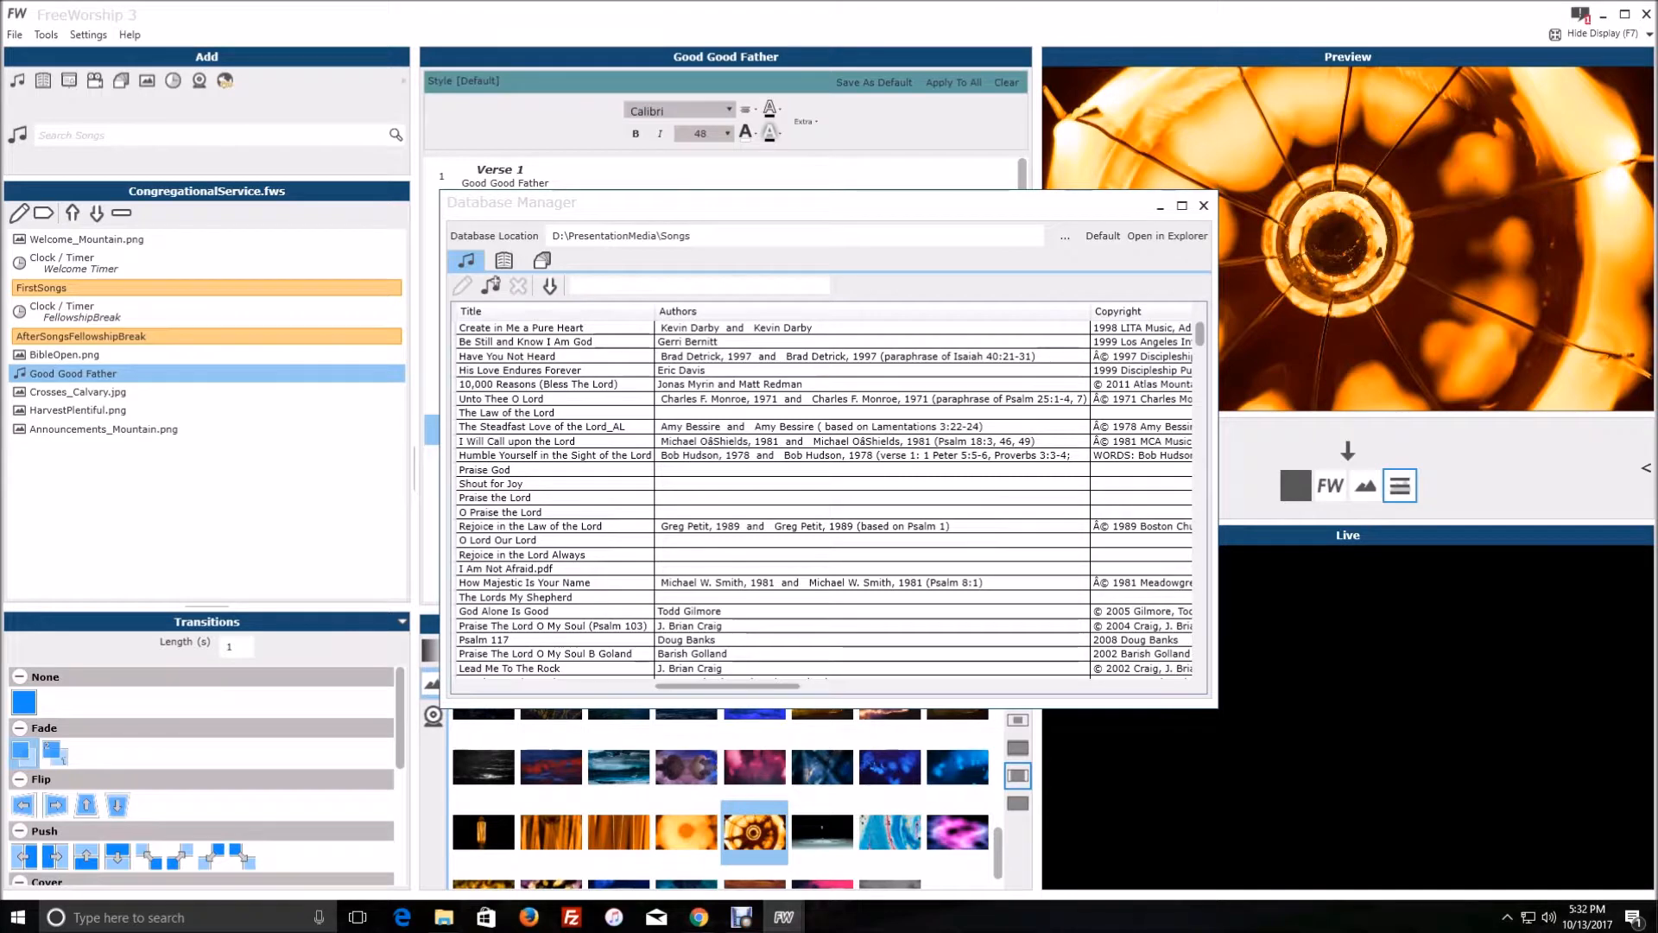
text(good)
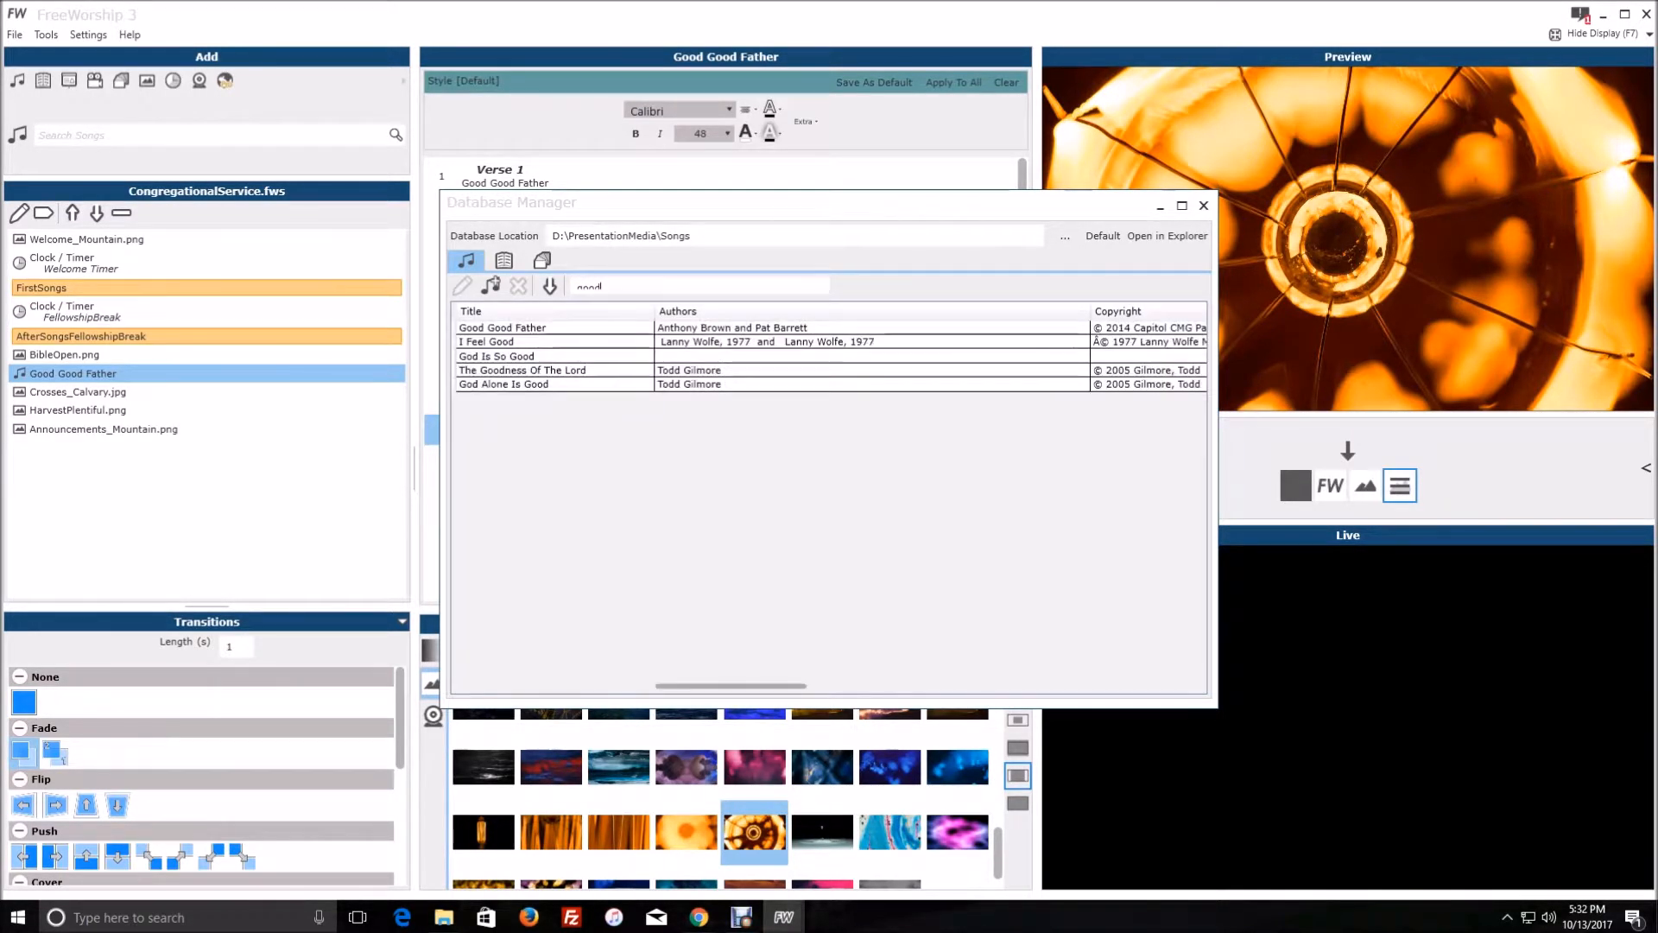
double_click(503, 328)
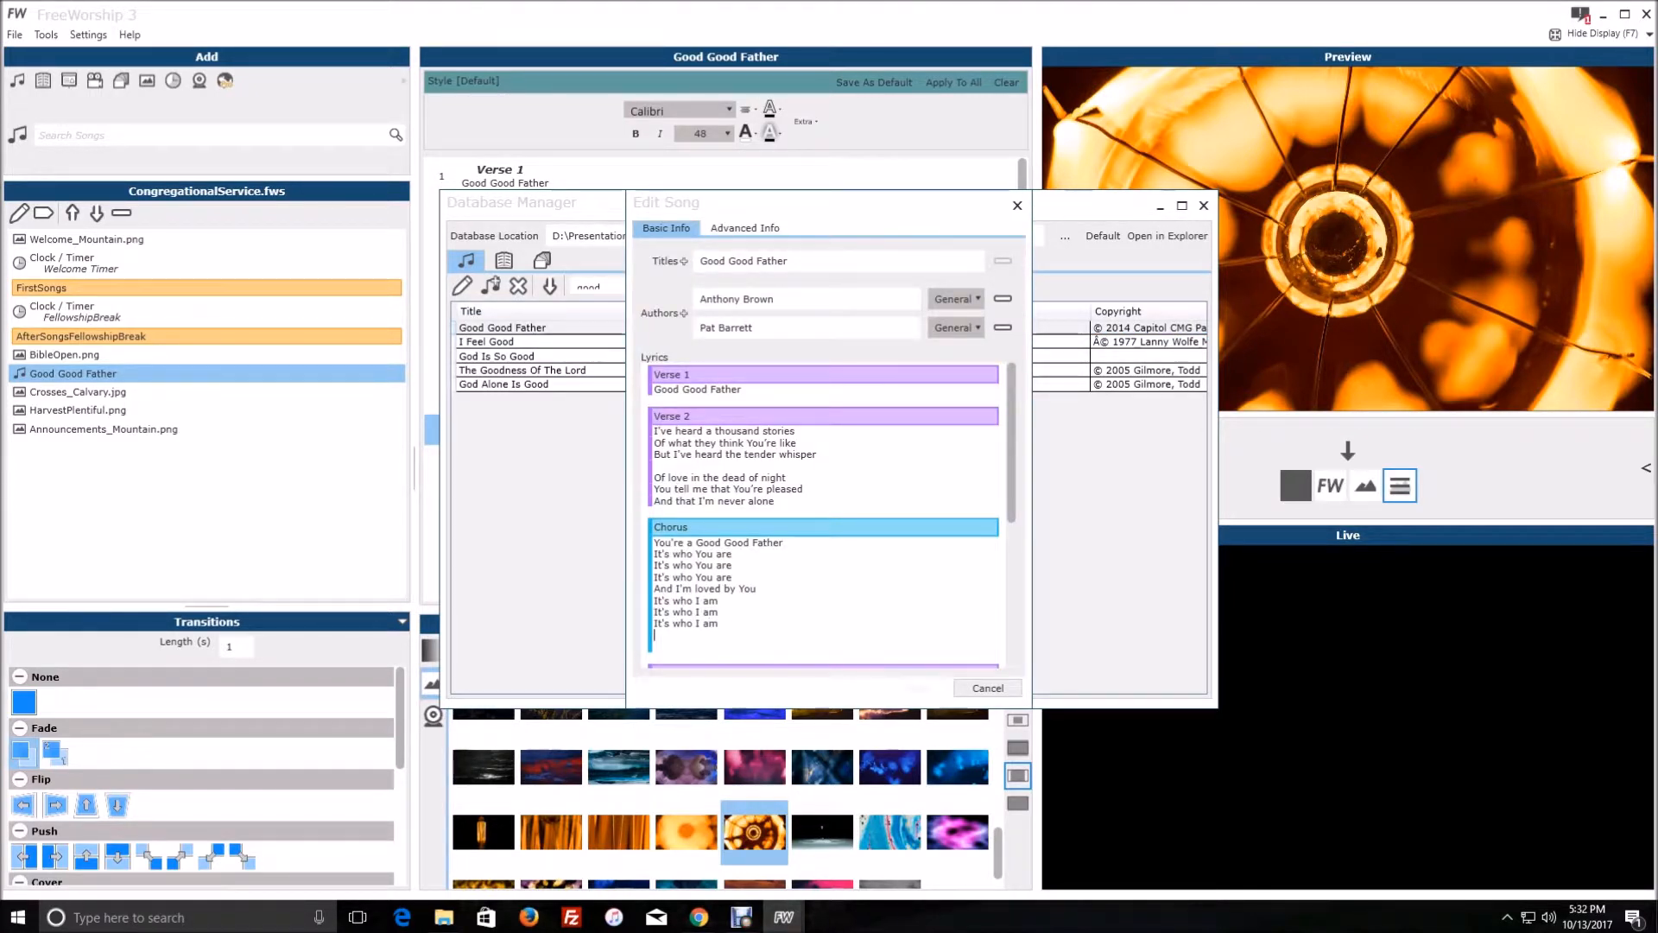
key(BackSpace)
key(BackSpace)
Step: Remove the blank lines that split Verses 2, 3 and 4 in the song's lyrics
click(691, 466)
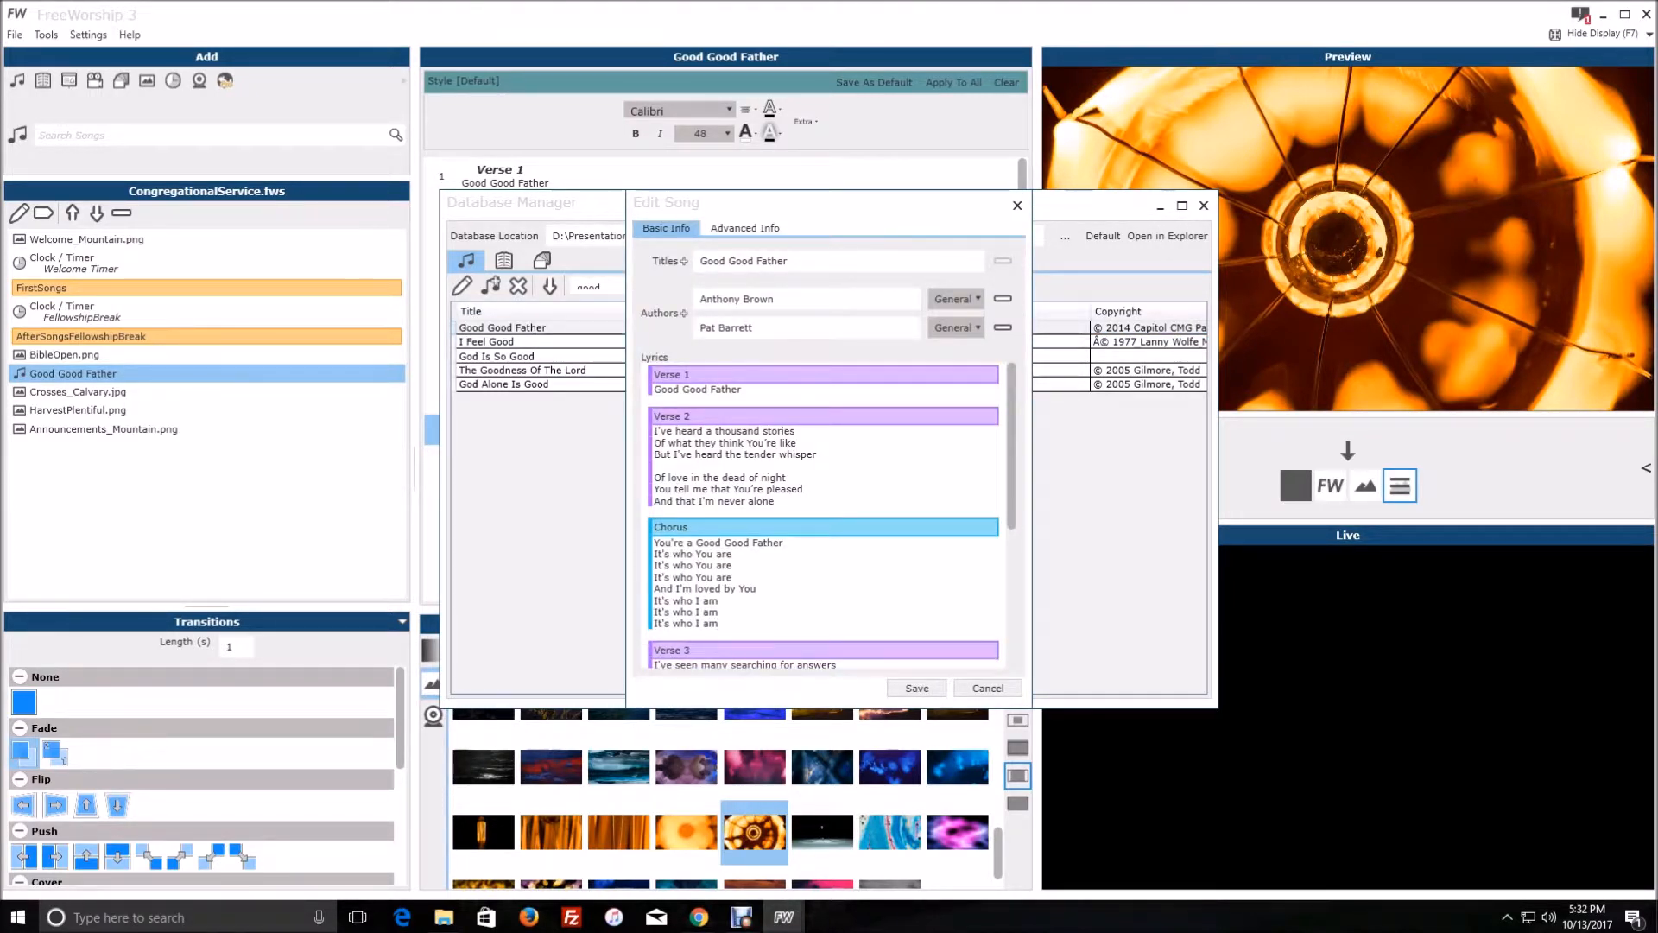
key(BackSpace)
scroll(824, 514, down, 4)
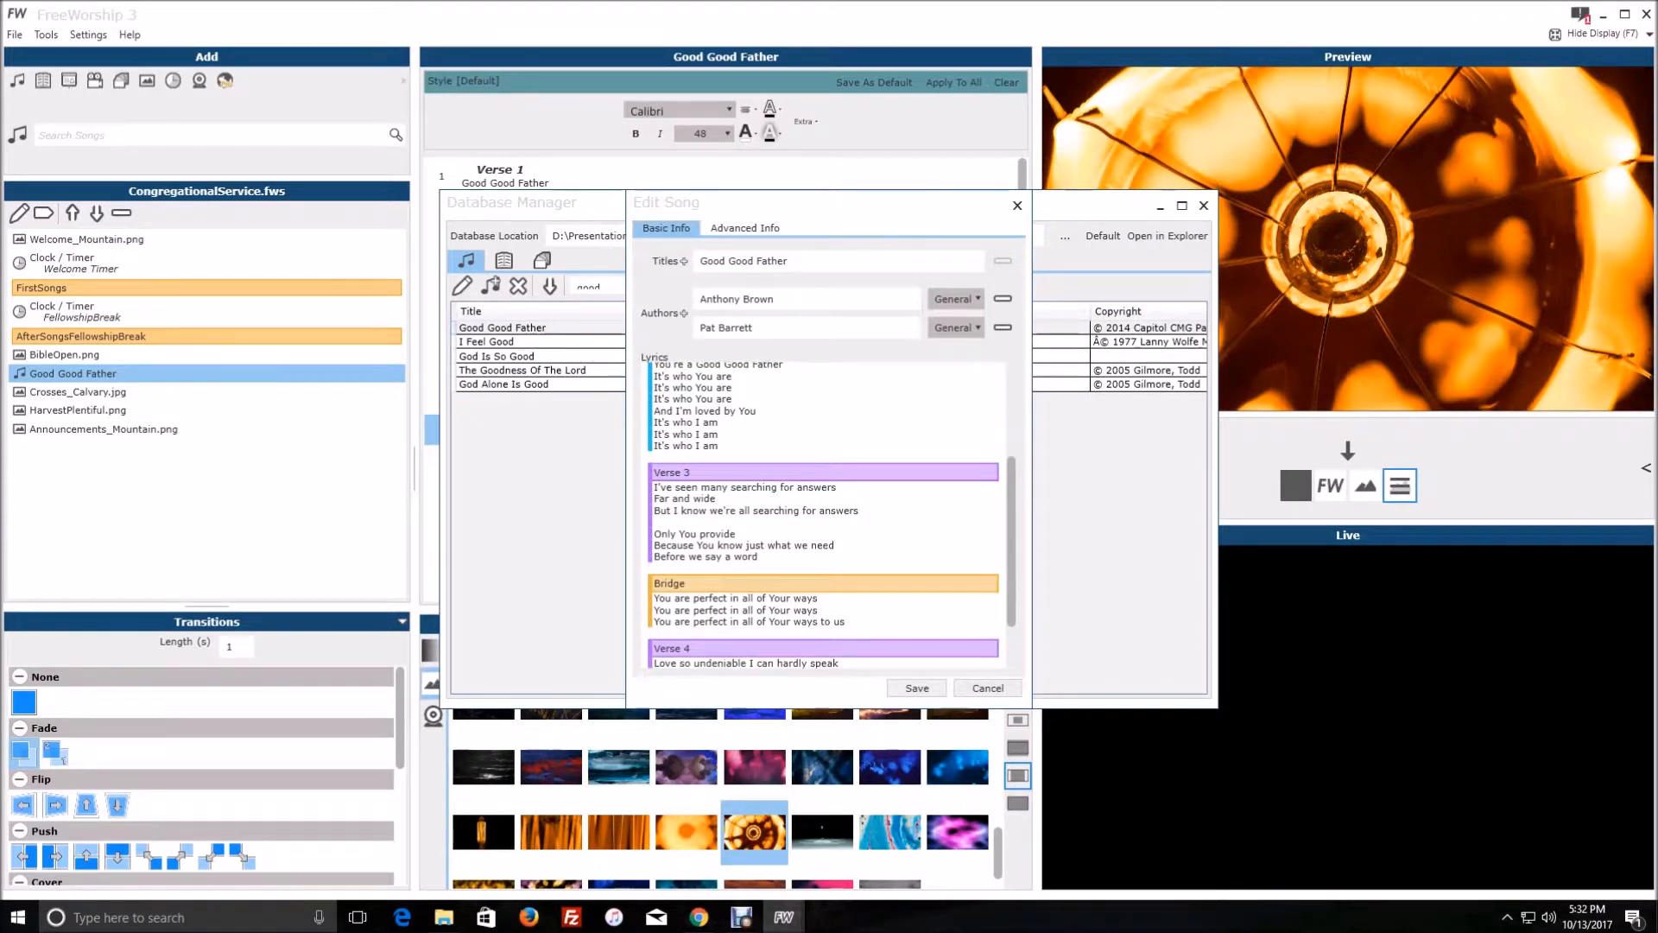
scroll(824, 514, down, 2)
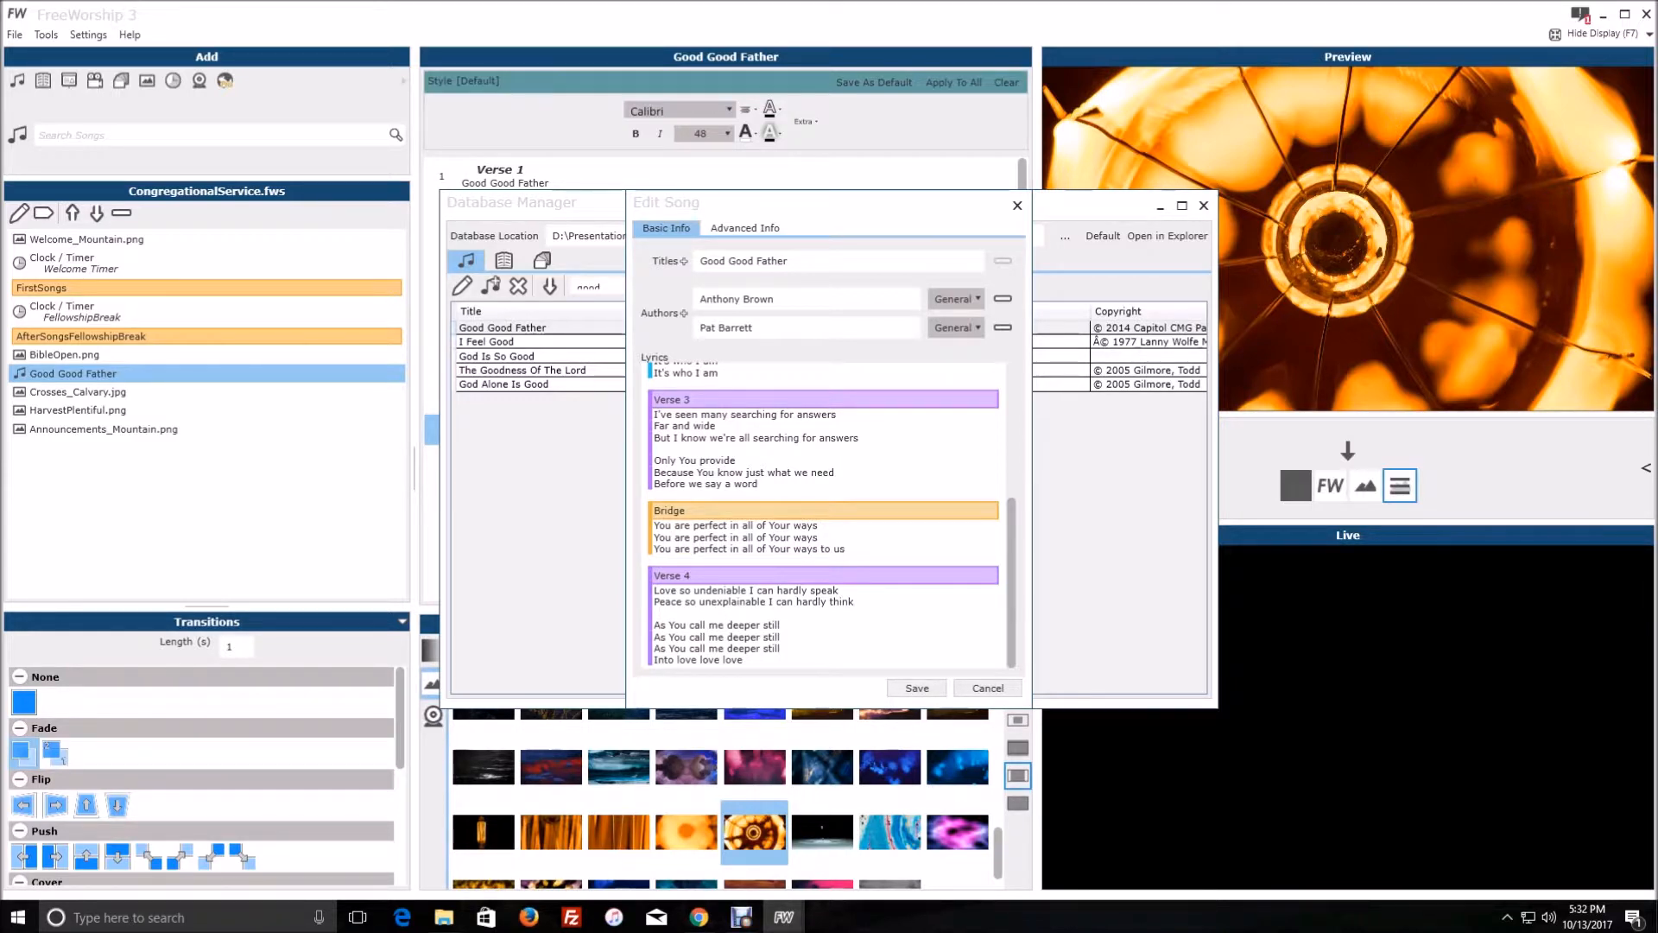
key(BackSpace)
scroll(824, 514, up, 10)
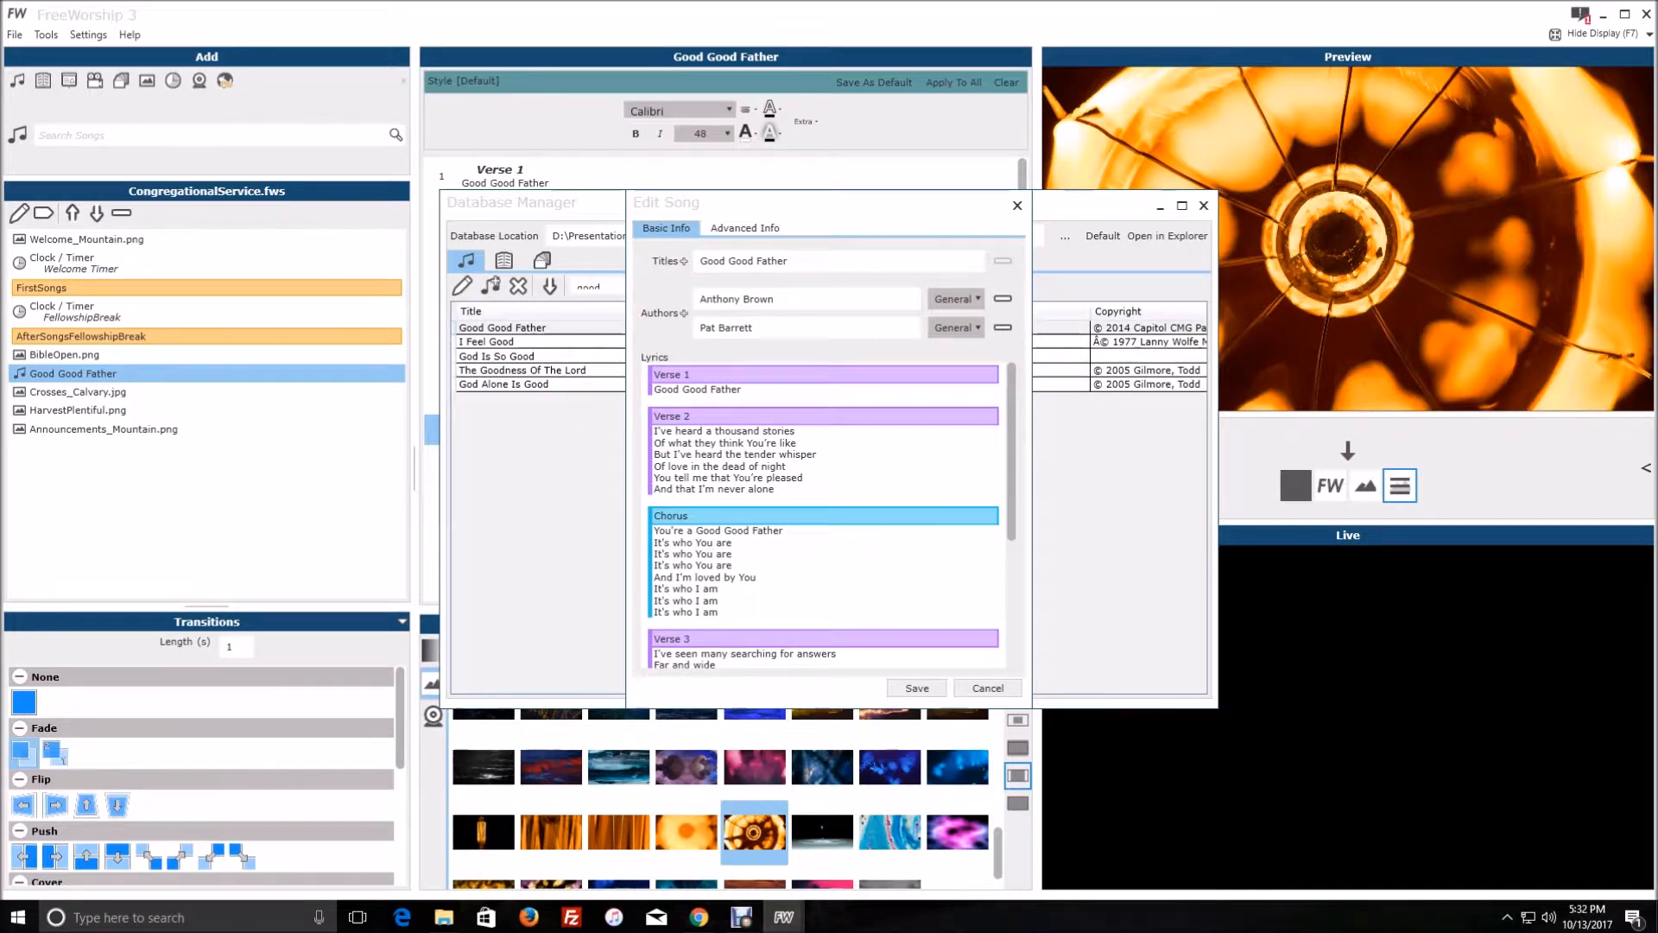
Step: Review the remaining lyrics, save the song and close the Database Manager
scroll(823, 514, down, 10)
click(917, 688)
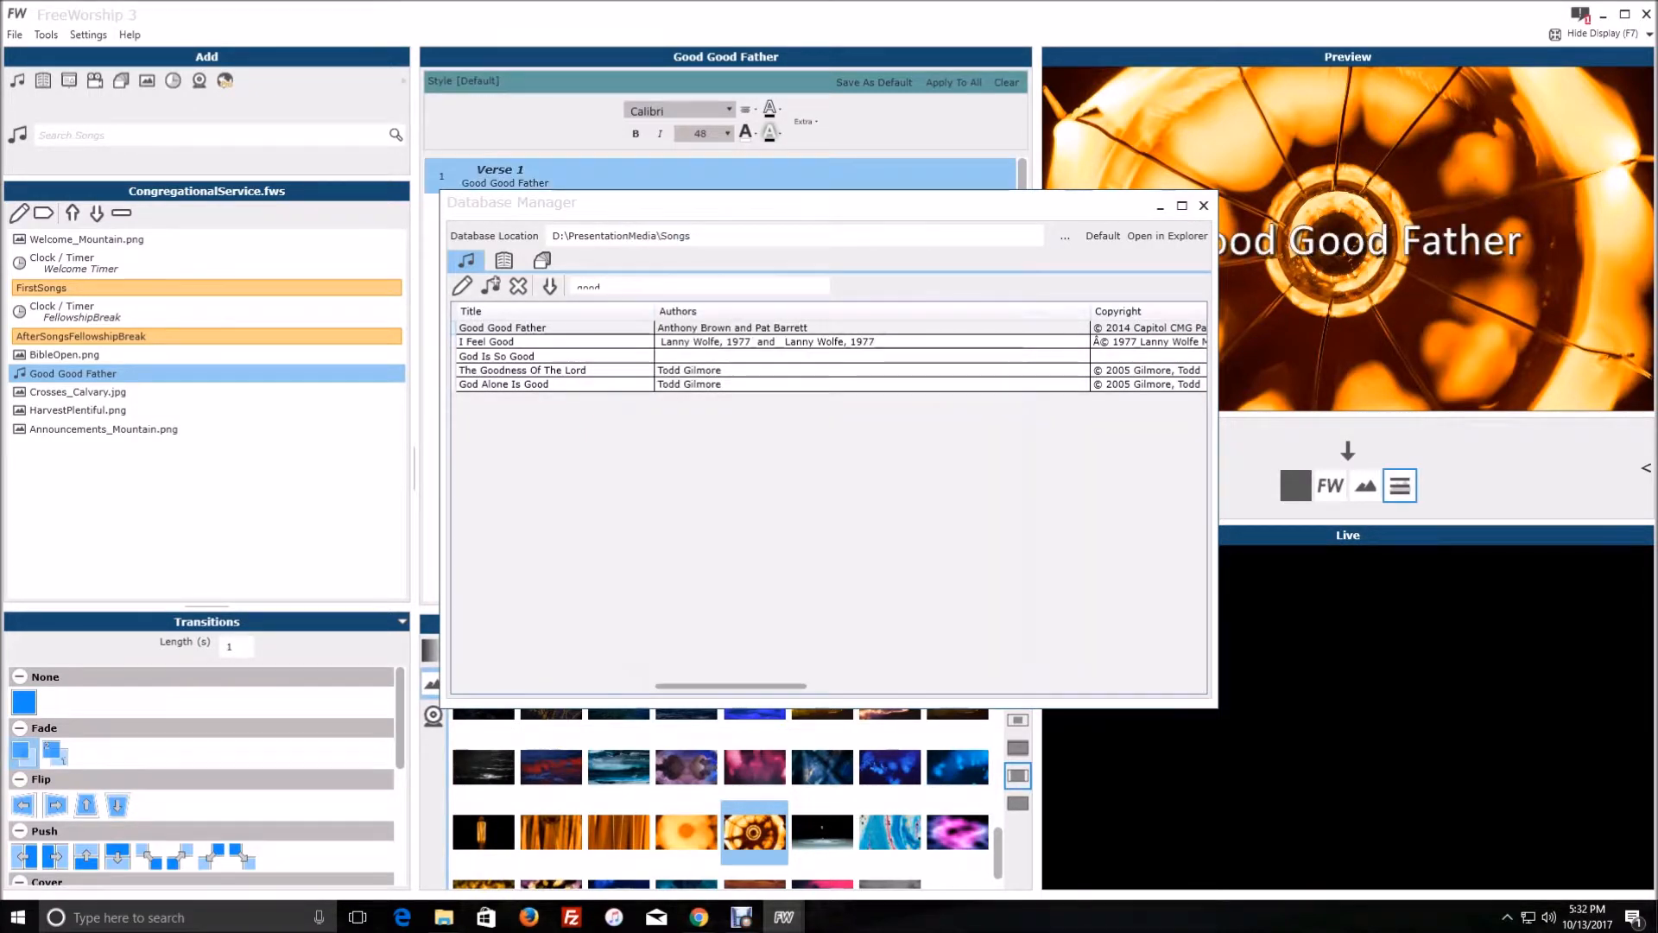
click(1203, 204)
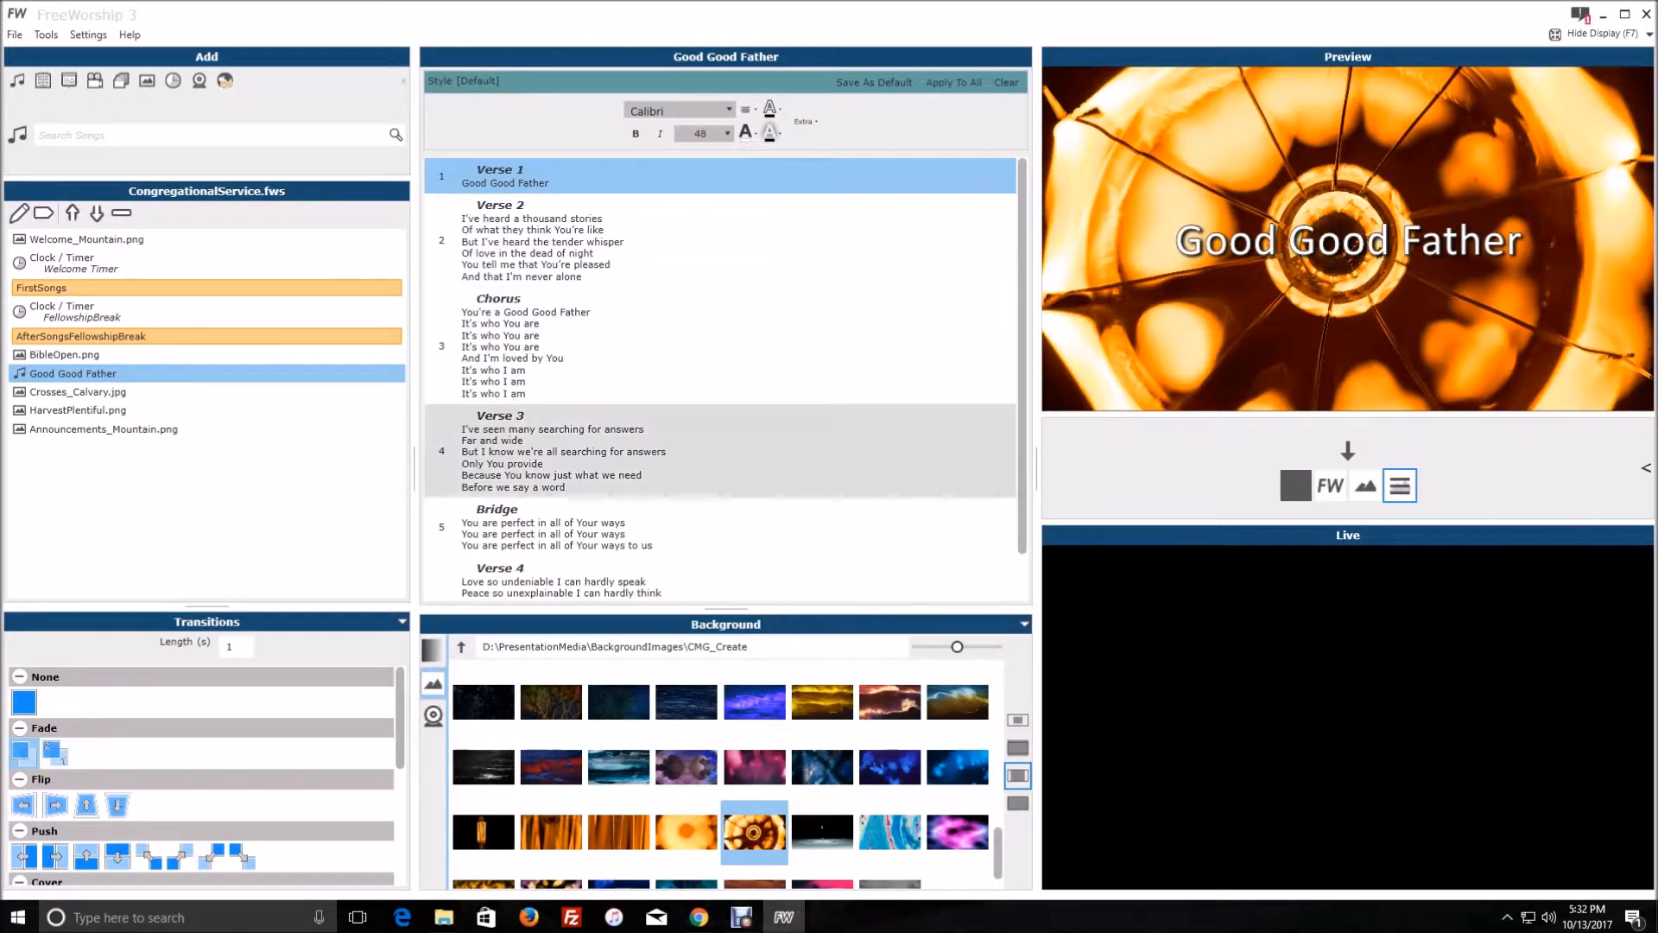
Step: Reload Good Good Father from the service list and preview its Bridge, Verse 3 and Chorus slides
click(721, 463)
click(721, 527)
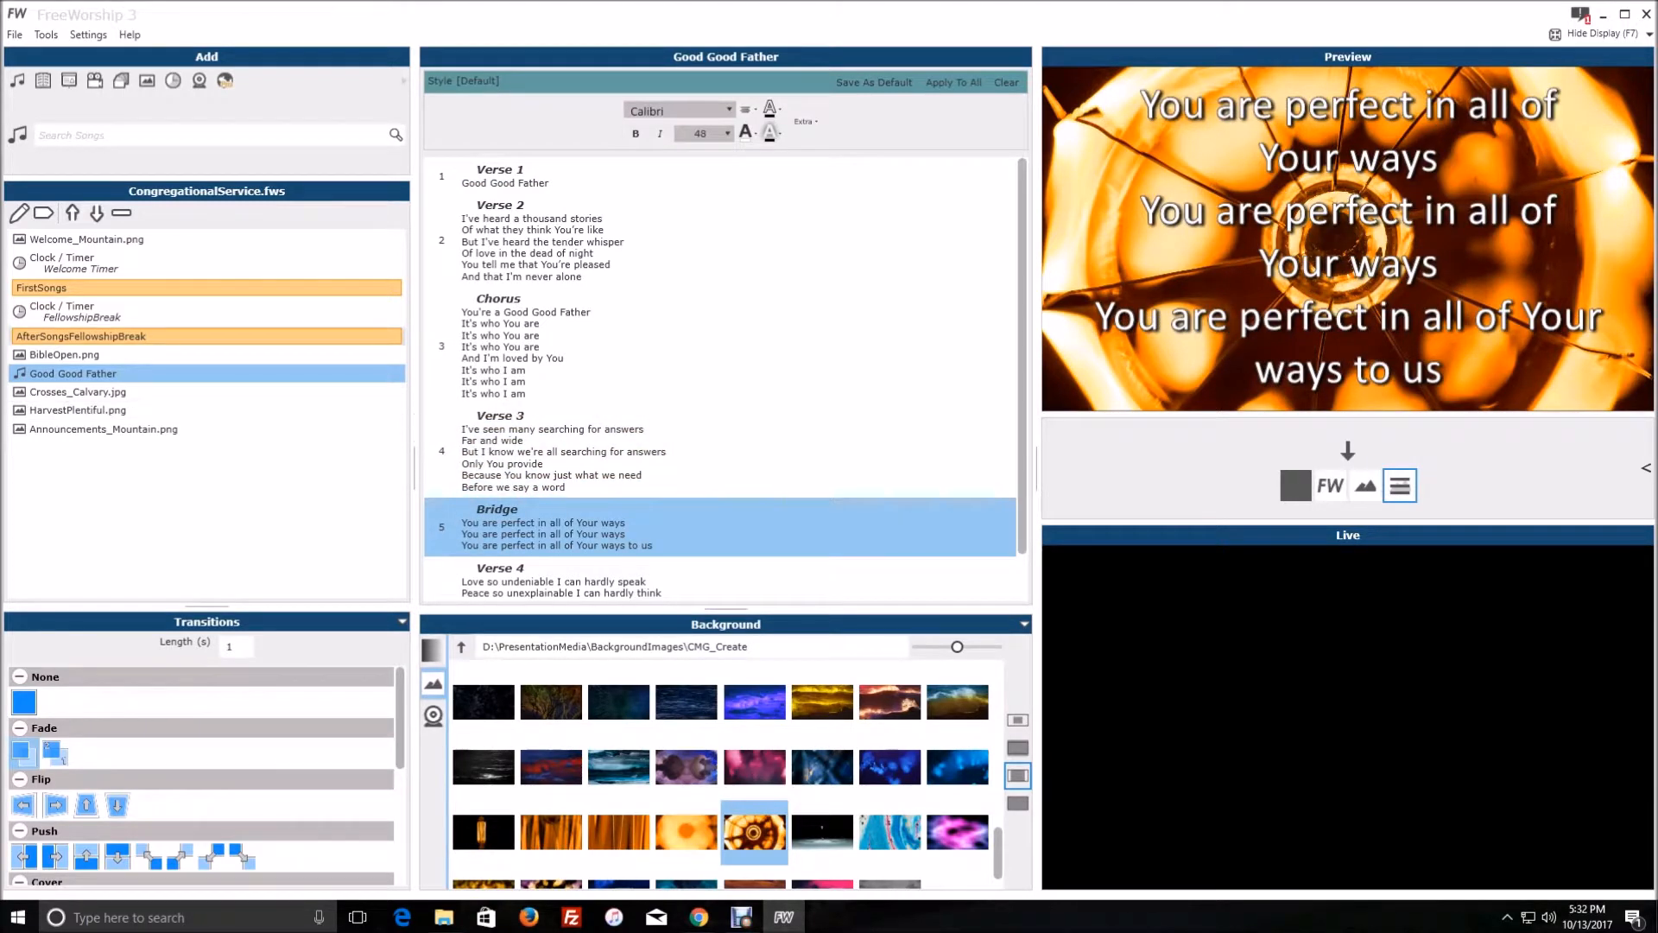
click(103, 354)
click(103, 374)
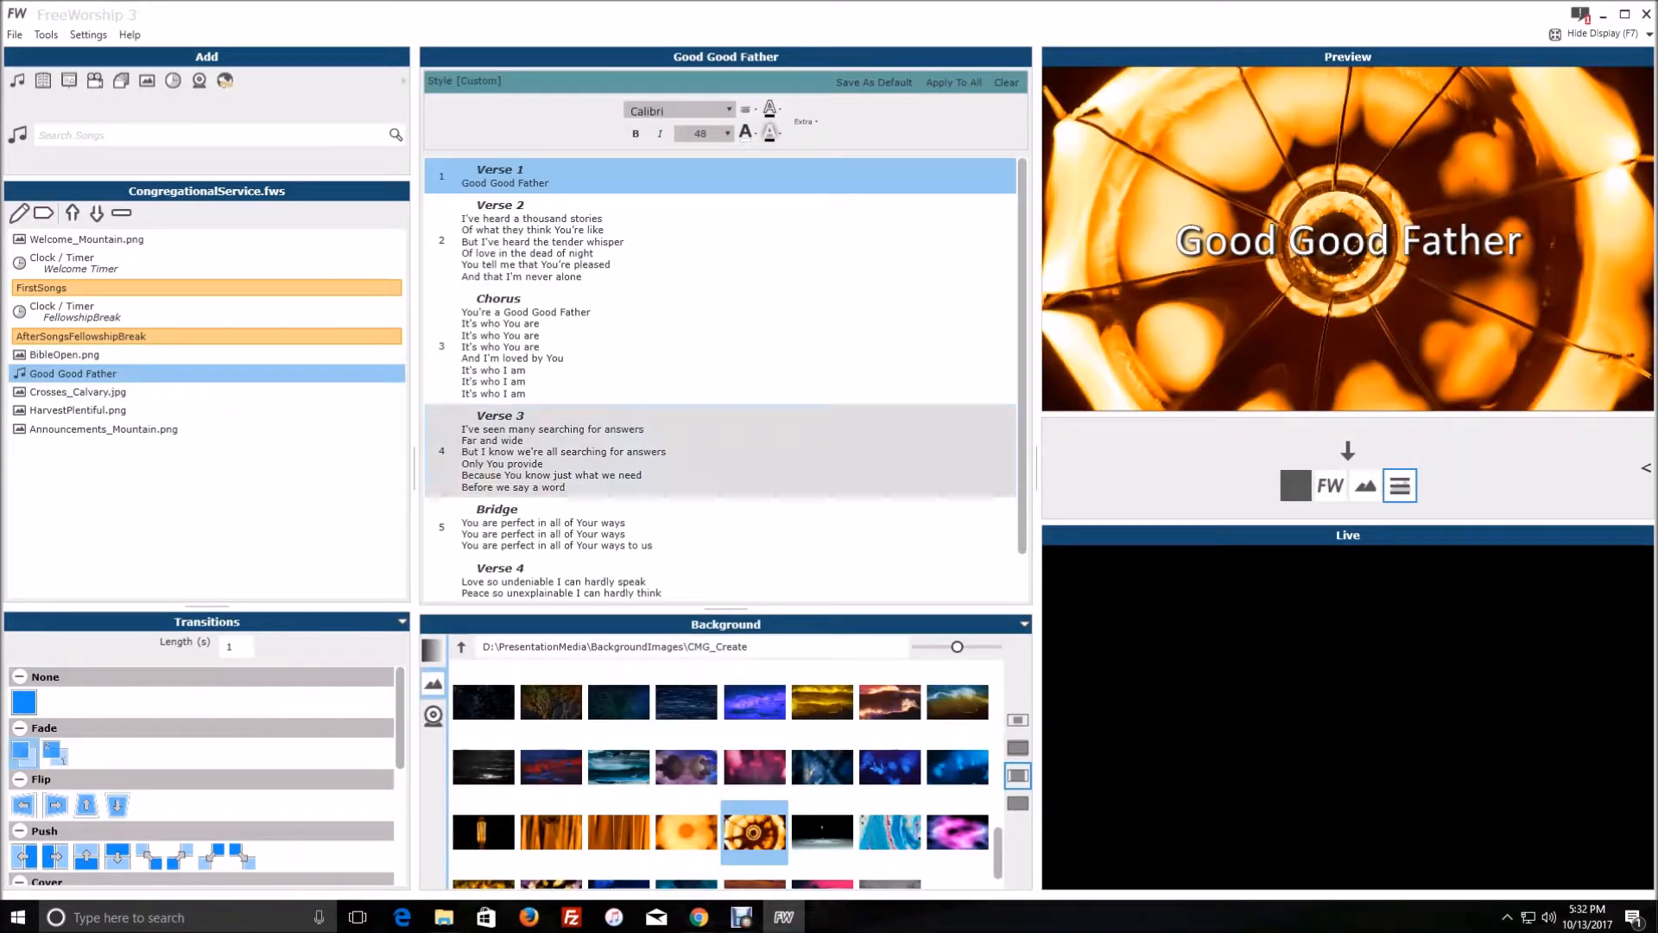
click(721, 449)
click(720, 346)
click(720, 450)
click(721, 345)
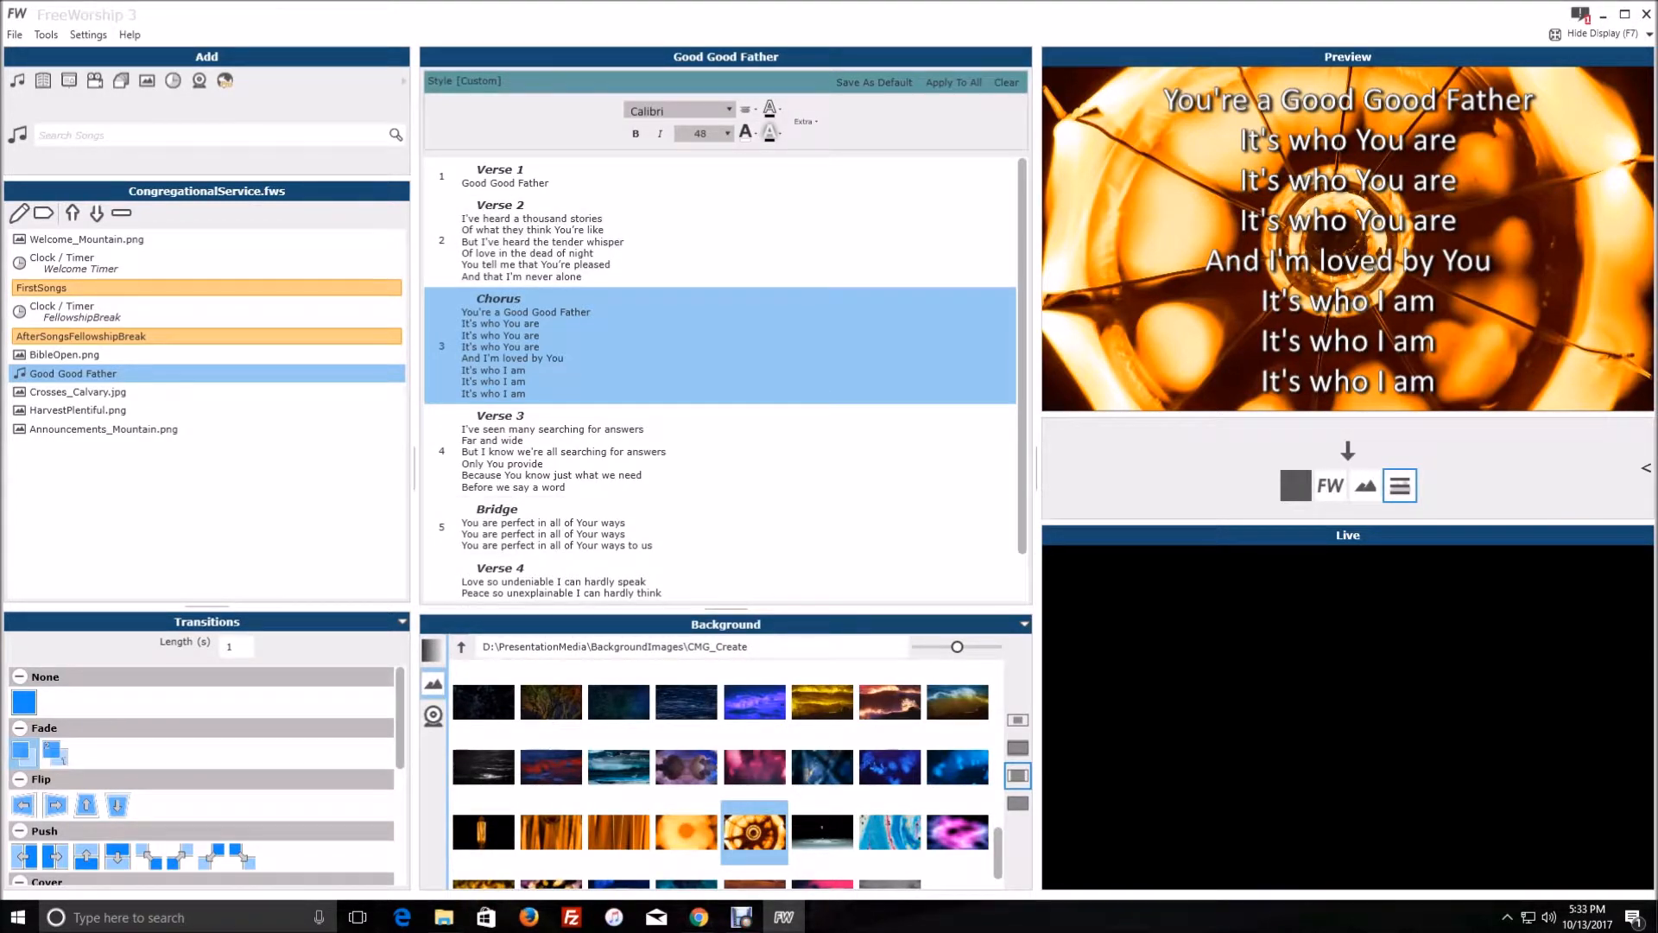
Step: Switch to the MiscSongs File Explorer window and open the Songs\Songs folder inside PresentationMedia
mouse_move(444, 917)
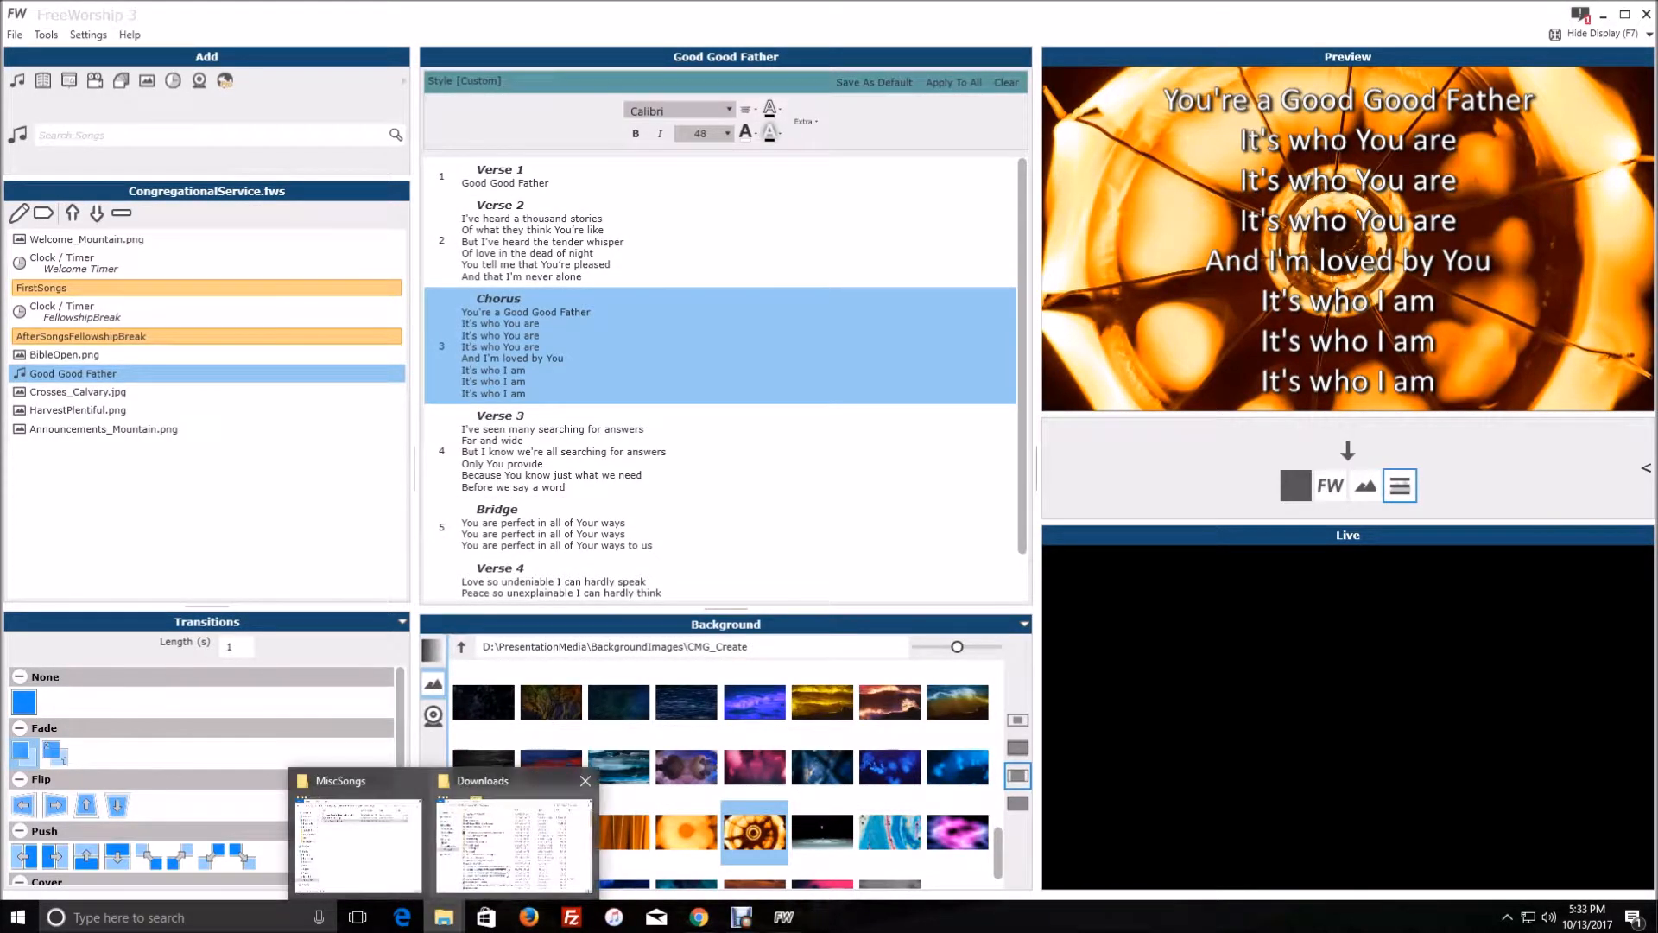
mouse_move(359, 838)
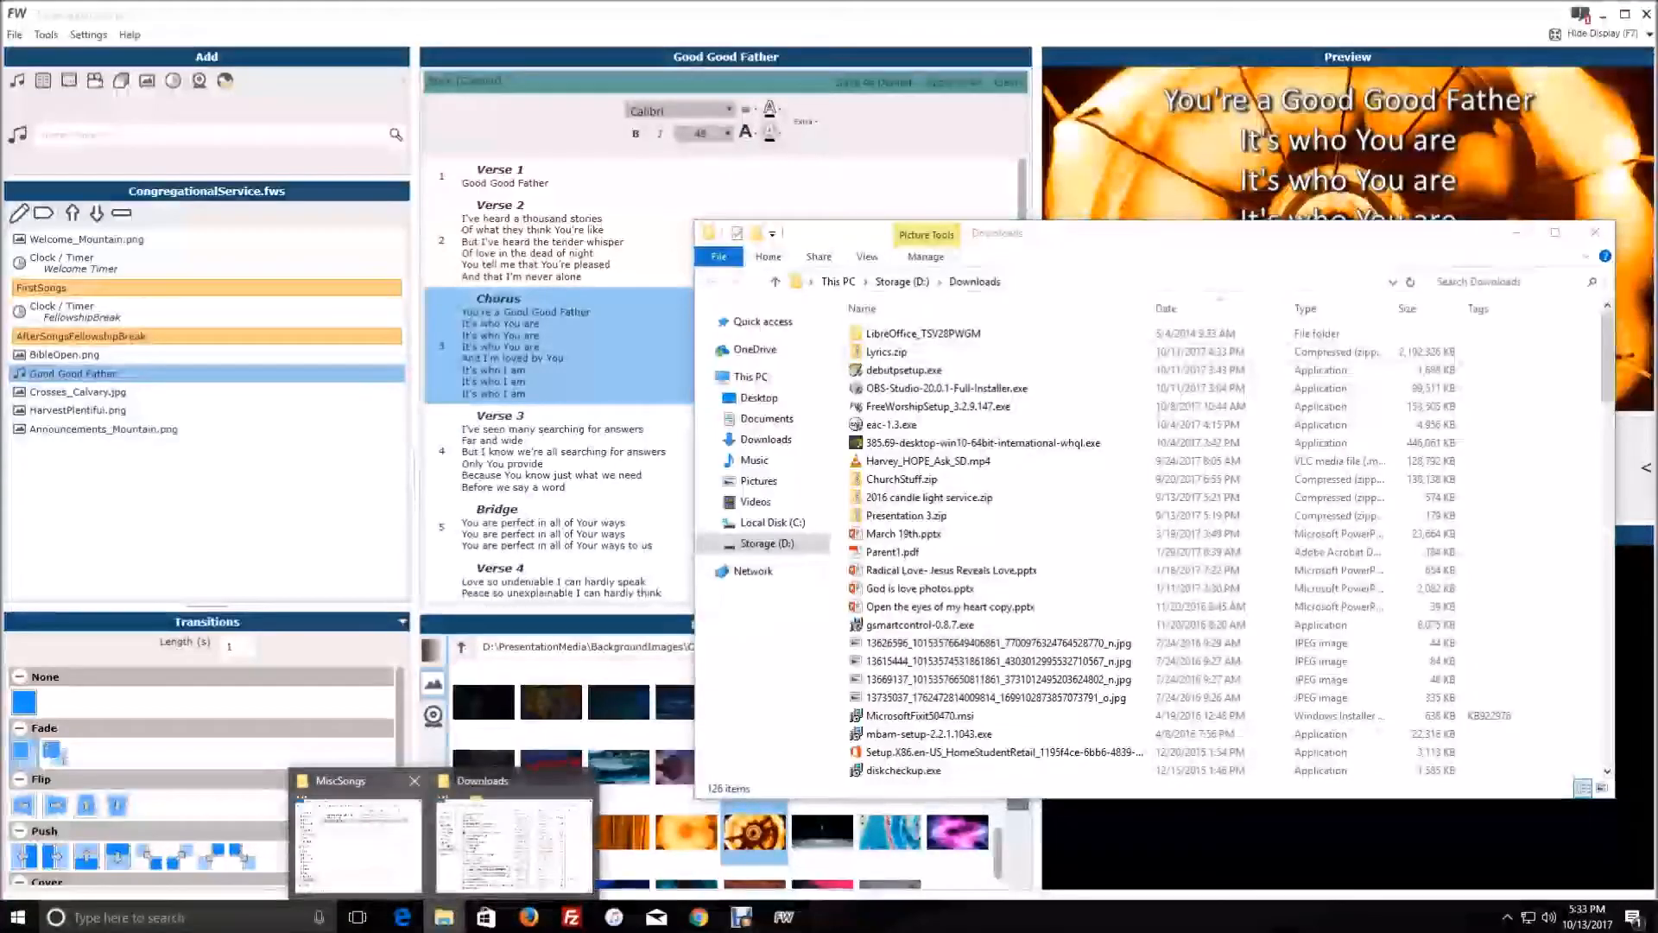
click(358, 842)
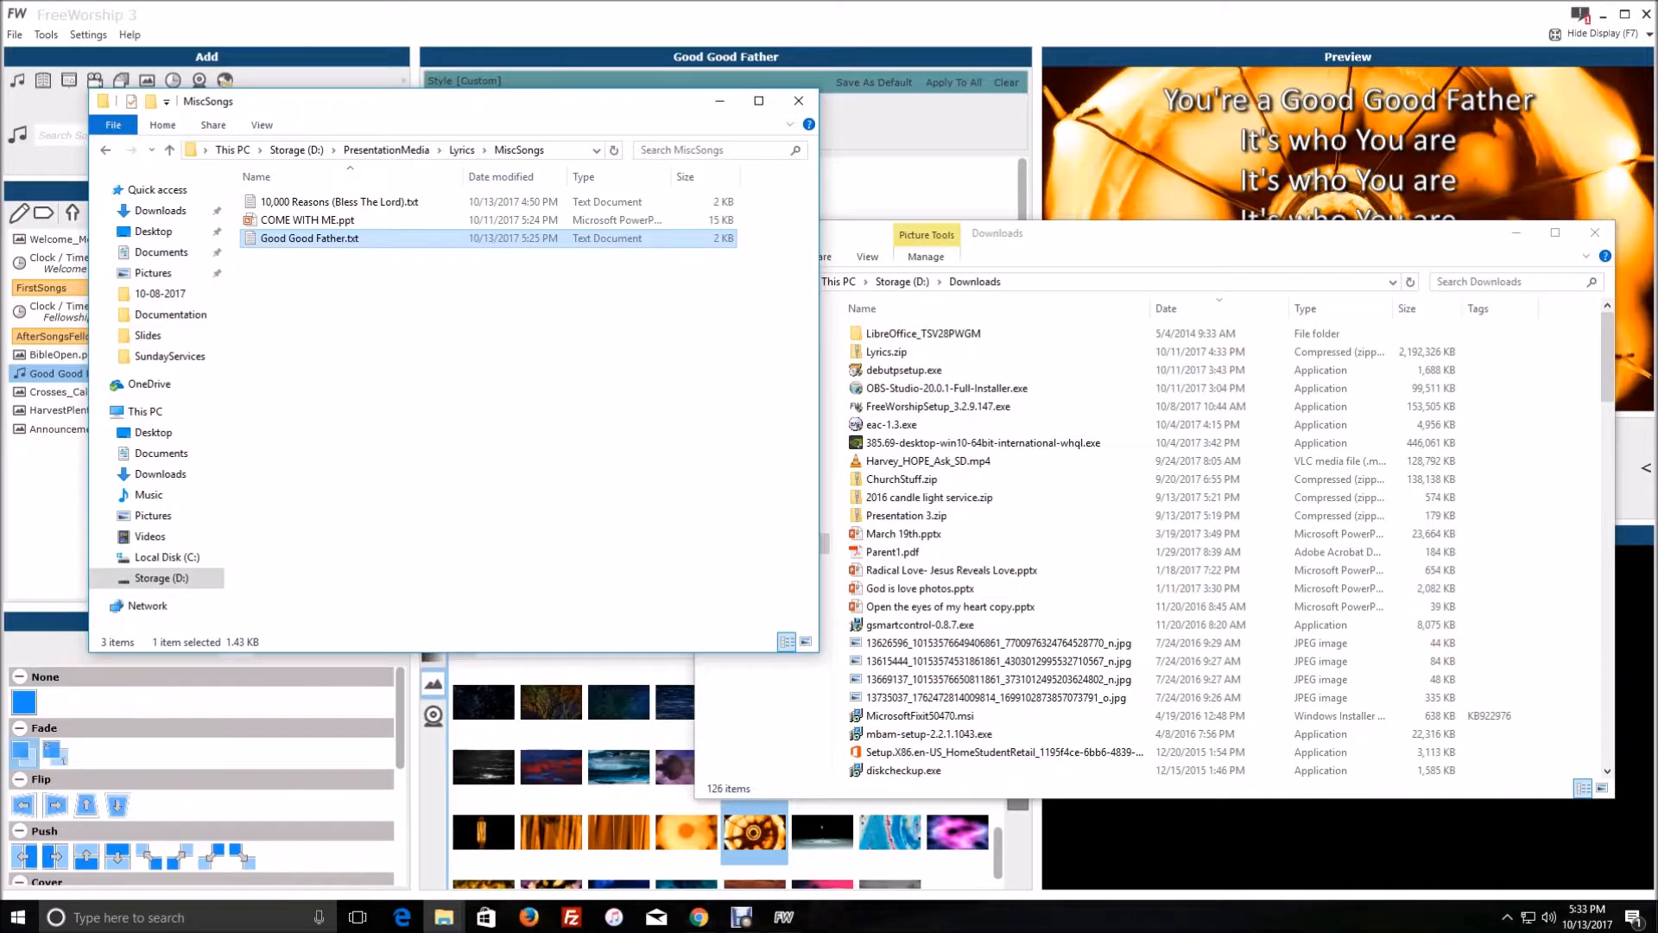
click(461, 150)
click(386, 149)
double_click(285, 274)
double_click(406, 238)
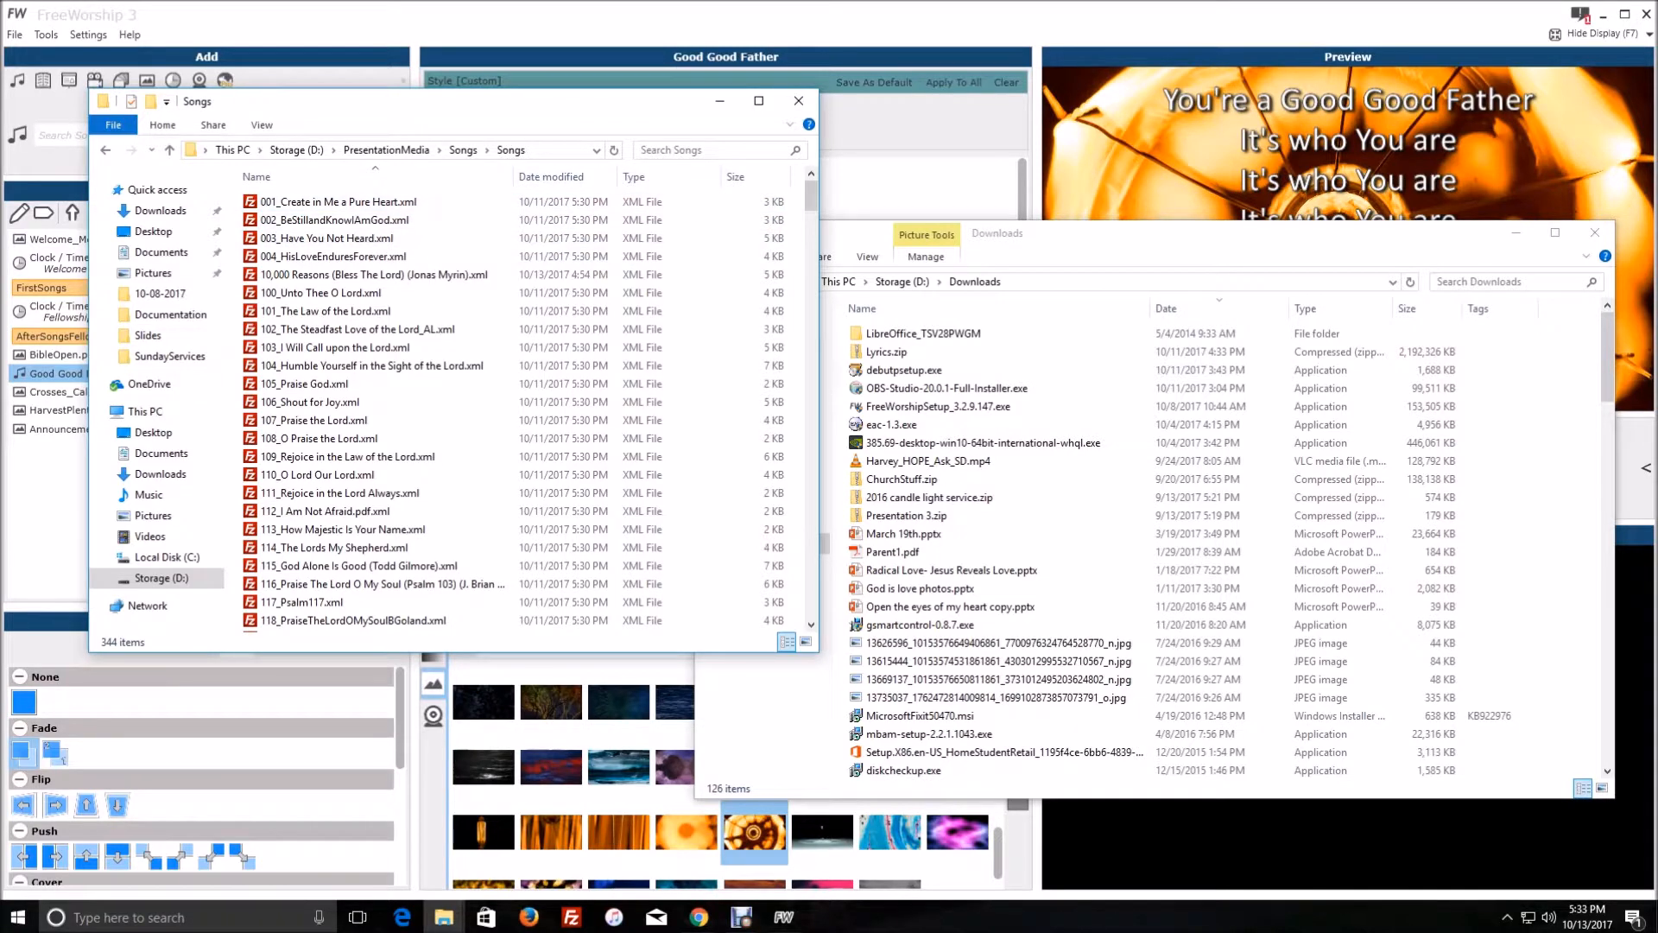
Step: Search the Songs folder for "good" and open the Good Good Father XML file in Notepad++
click(713, 149)
text(goog)
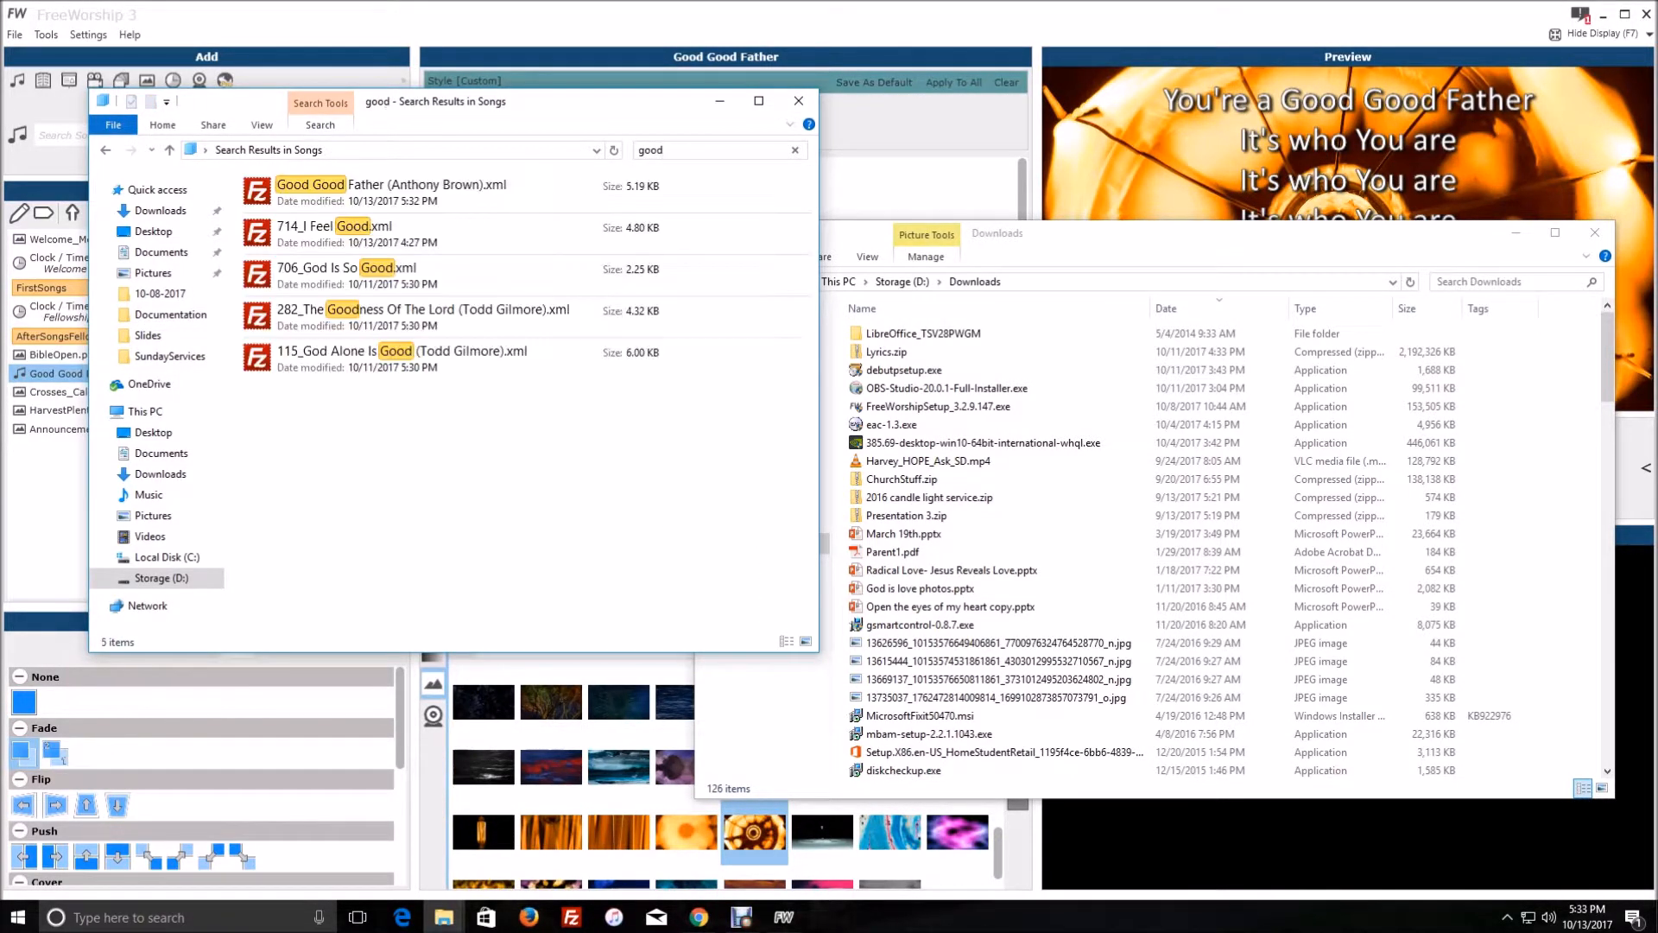
right_click(423, 190)
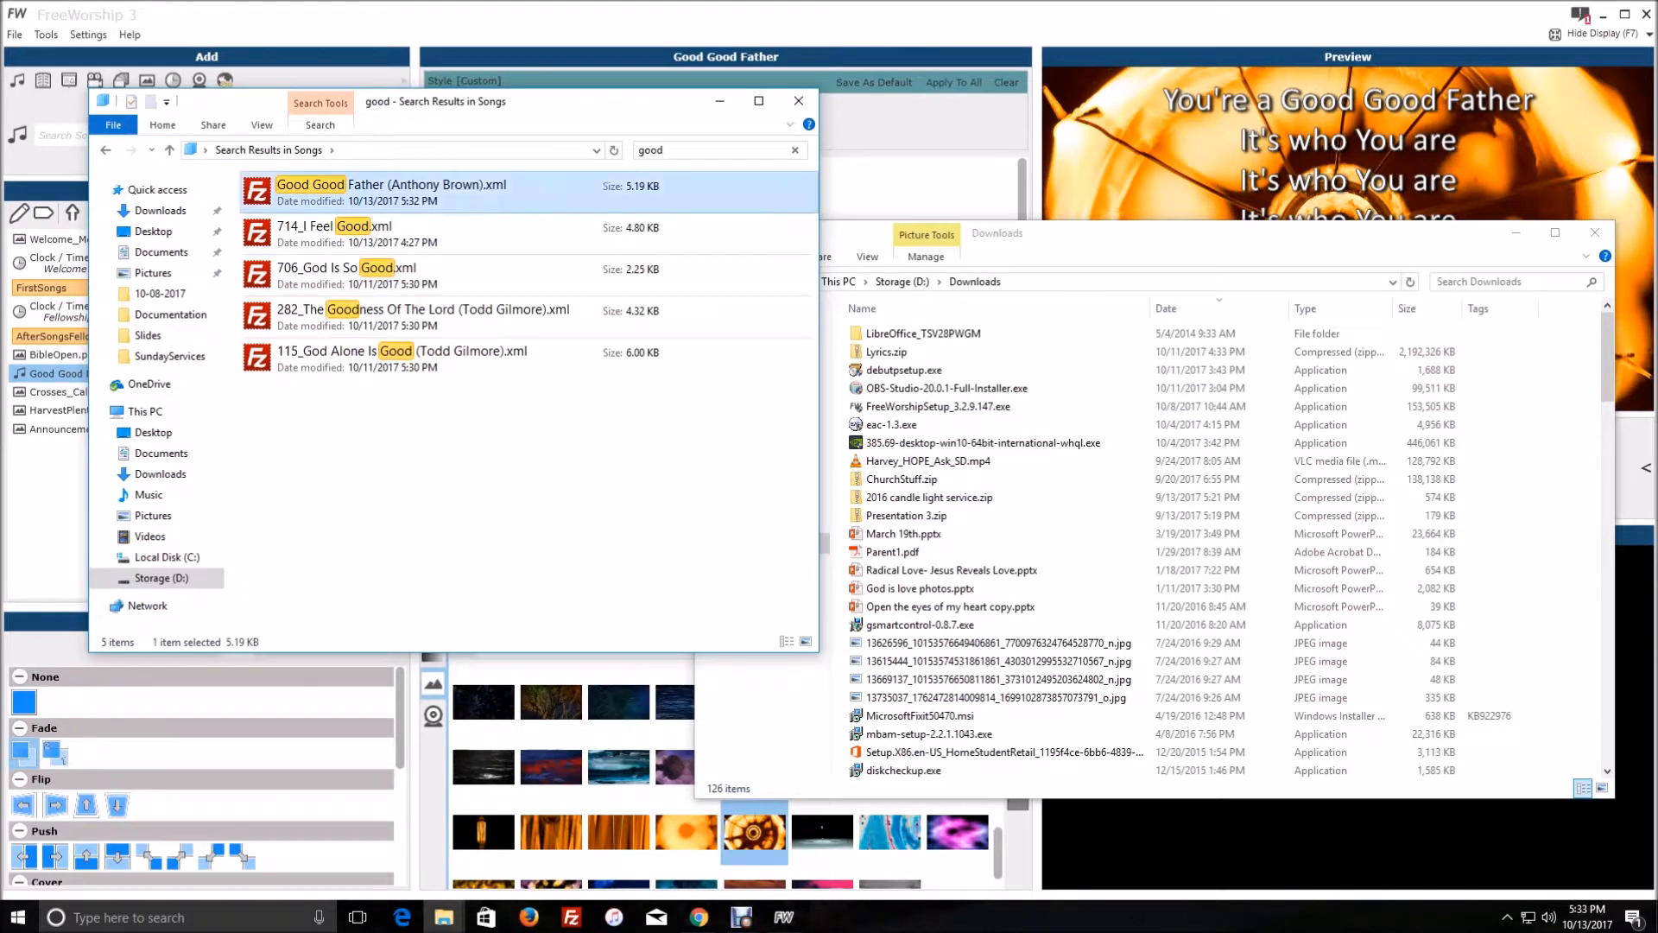
click(432, 262)
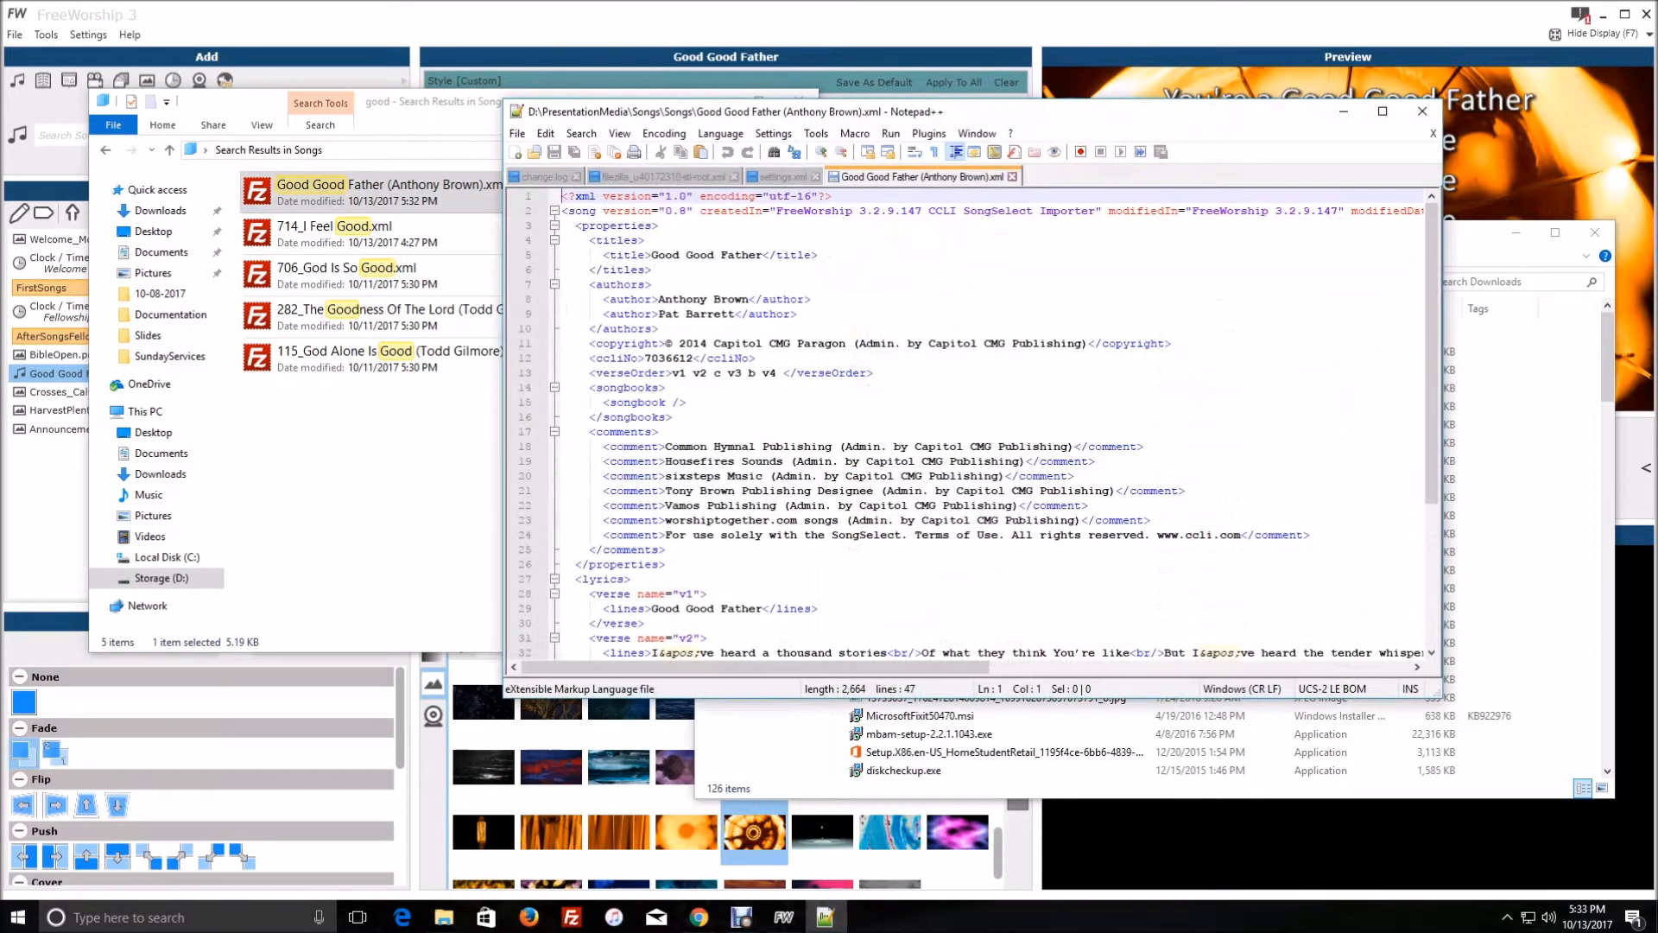
Step: Insert c after v1 in the song file's verseOrder line, making it "v1 c v2 c v3 b v4", and save the file
scroll(993, 423, down, 8)
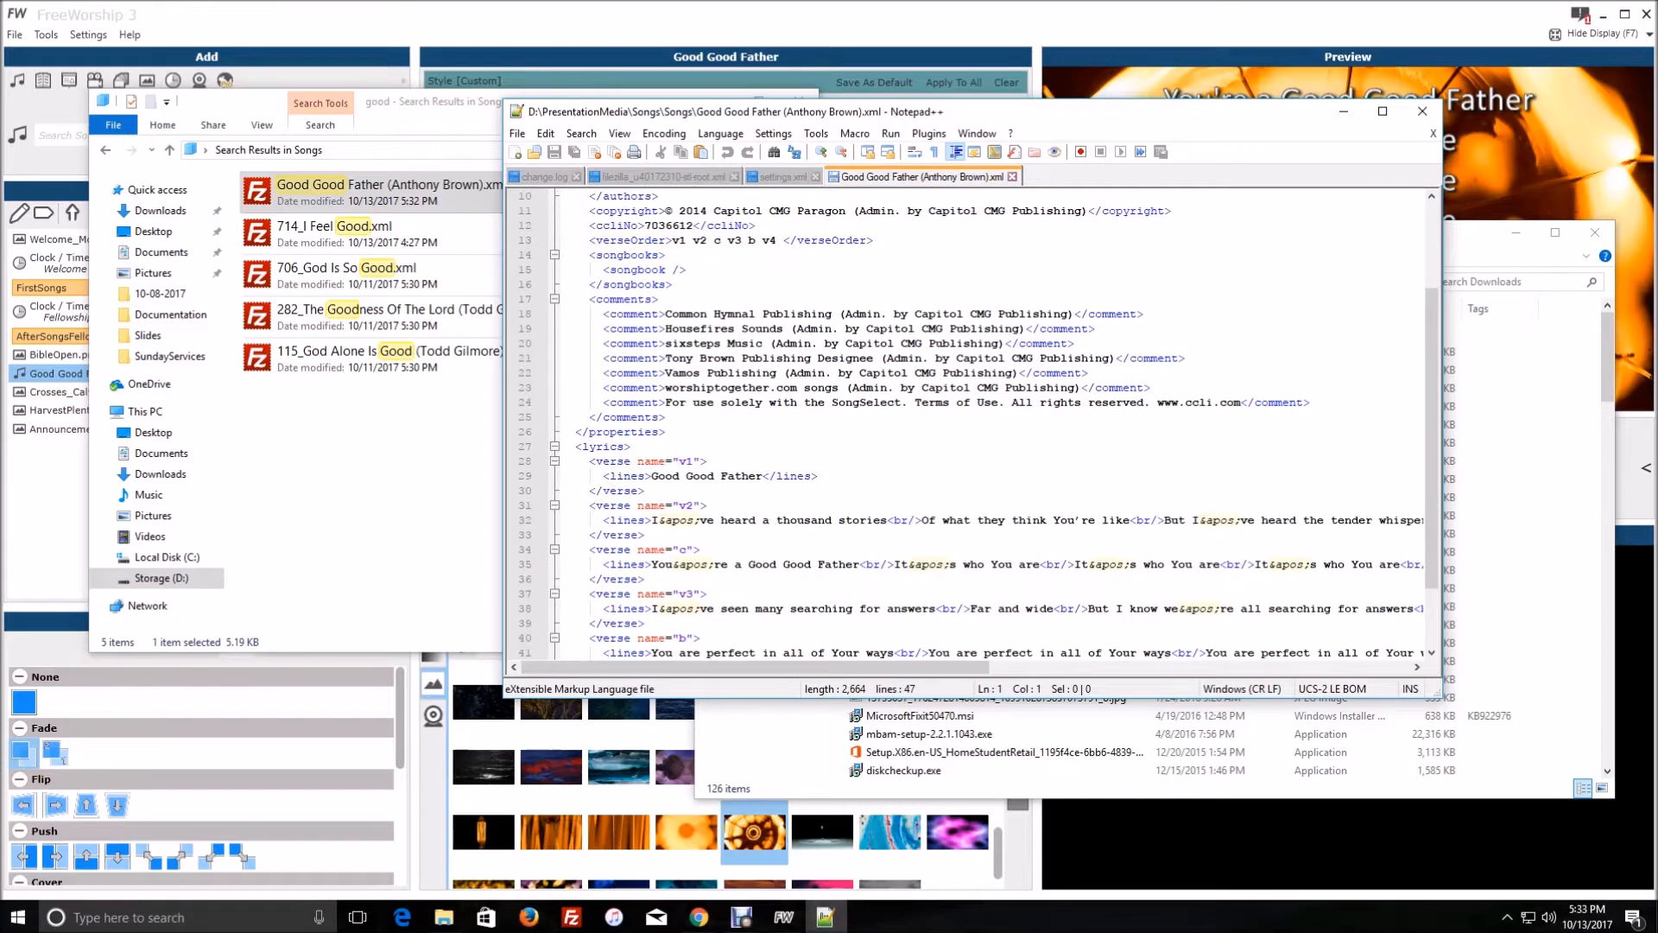
scroll(993, 423, up, 8)
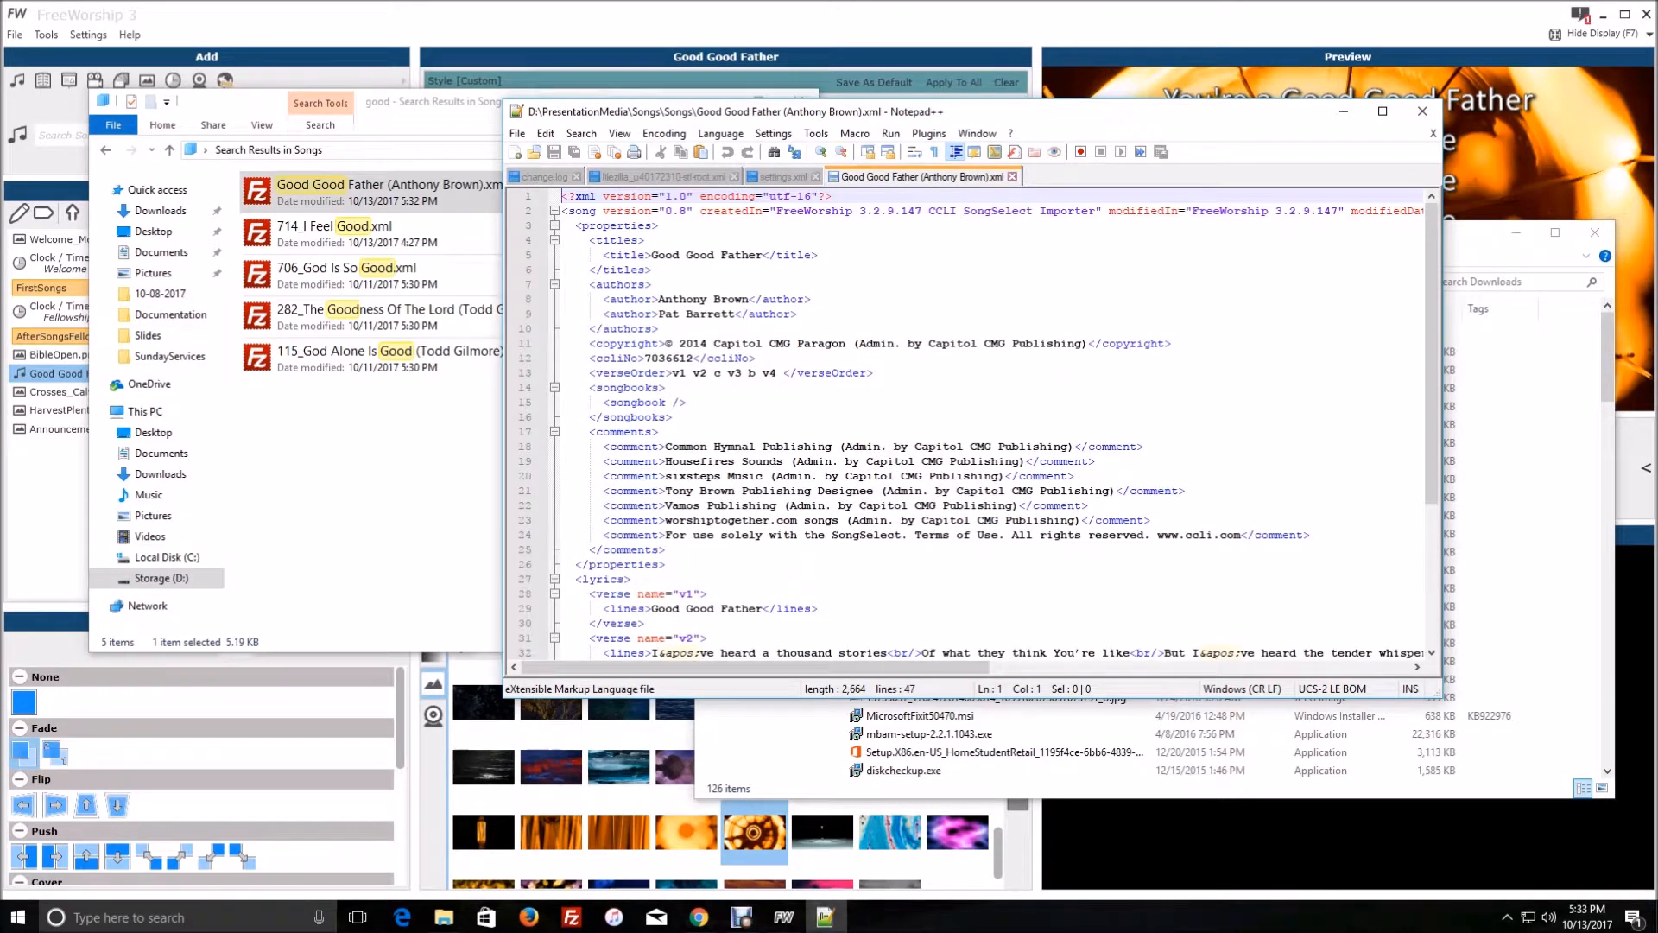
scroll(993, 424, down, 5)
drag(739, 698, 736, 881)
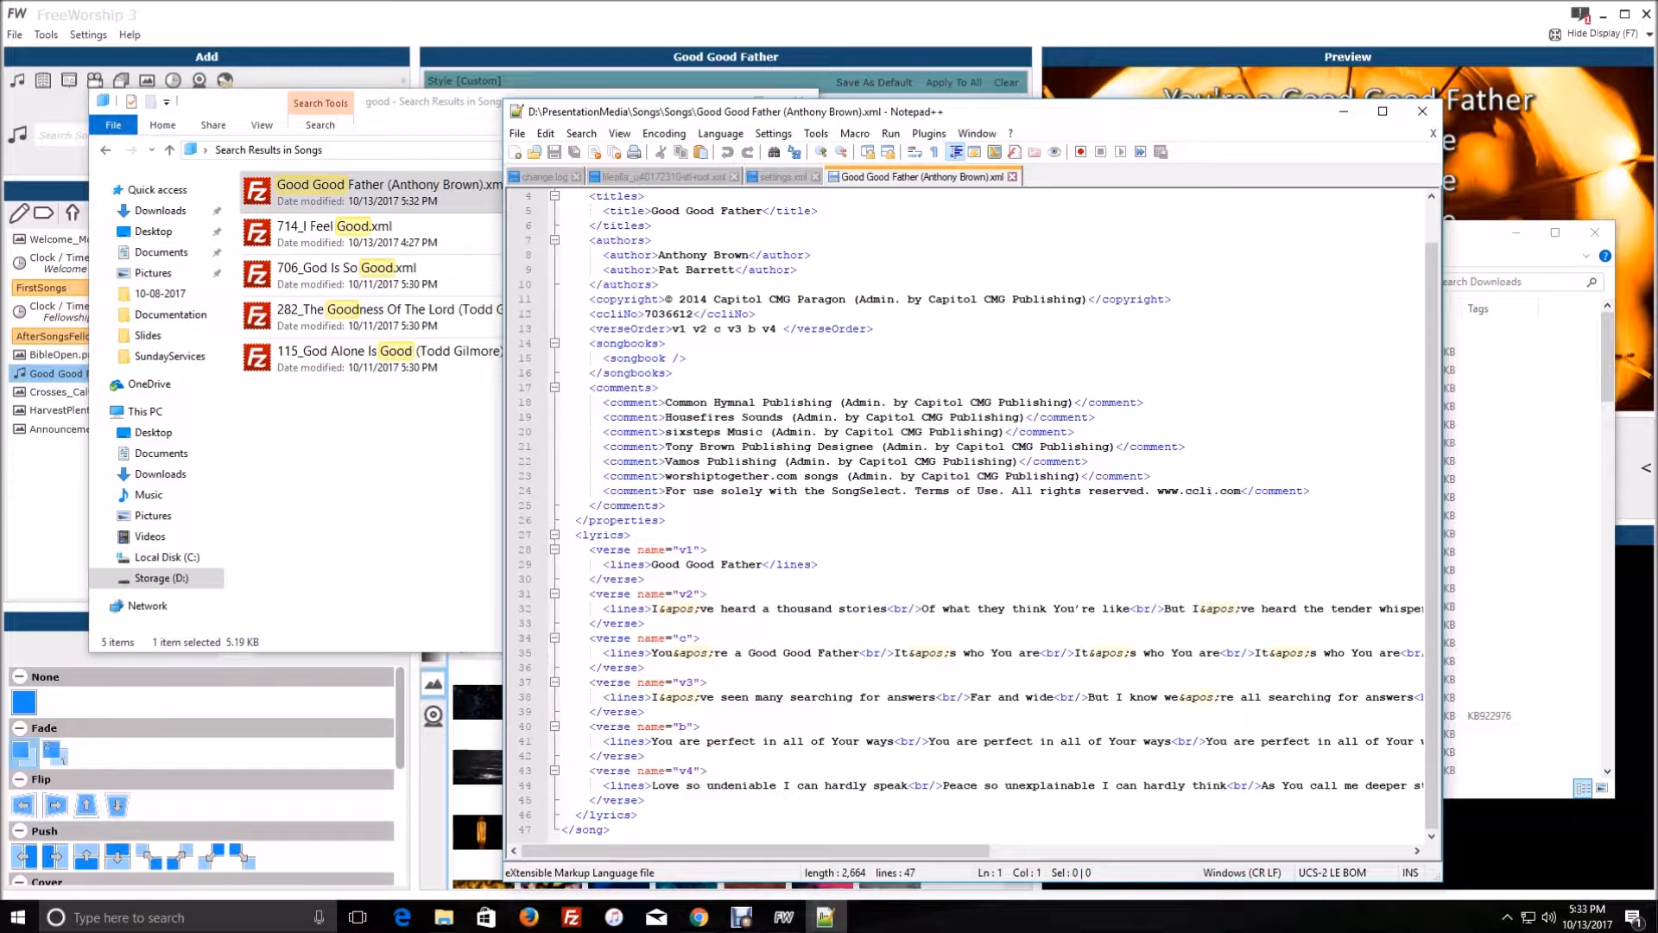
drag(602, 328, 638, 329)
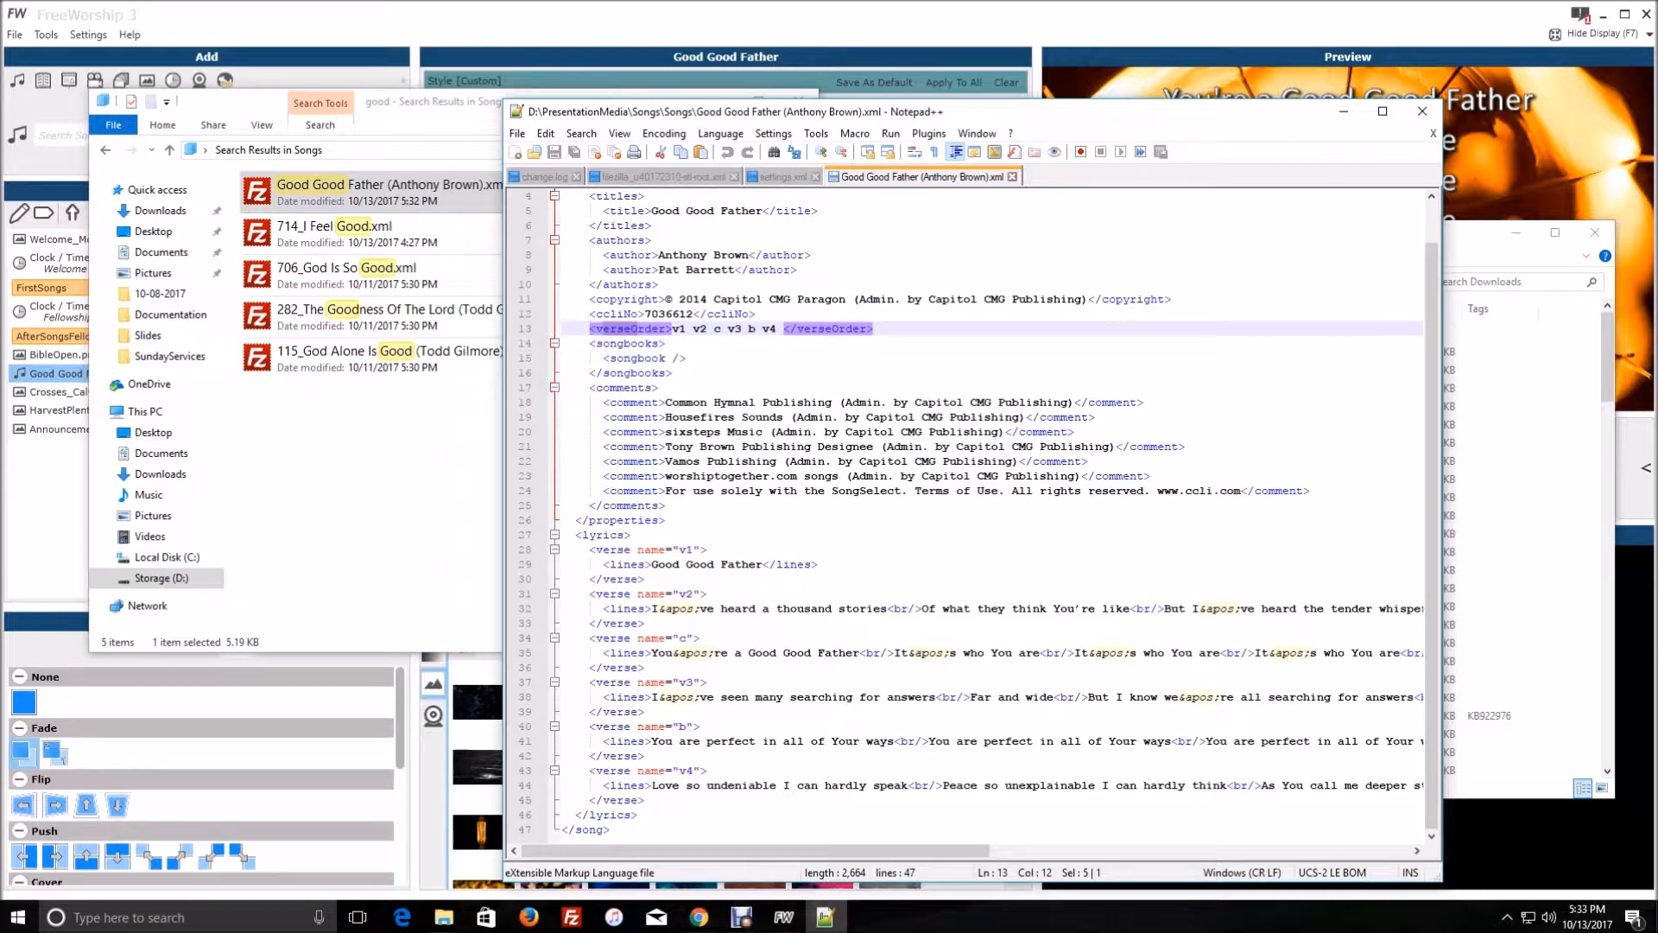
click(694, 328)
text(c)
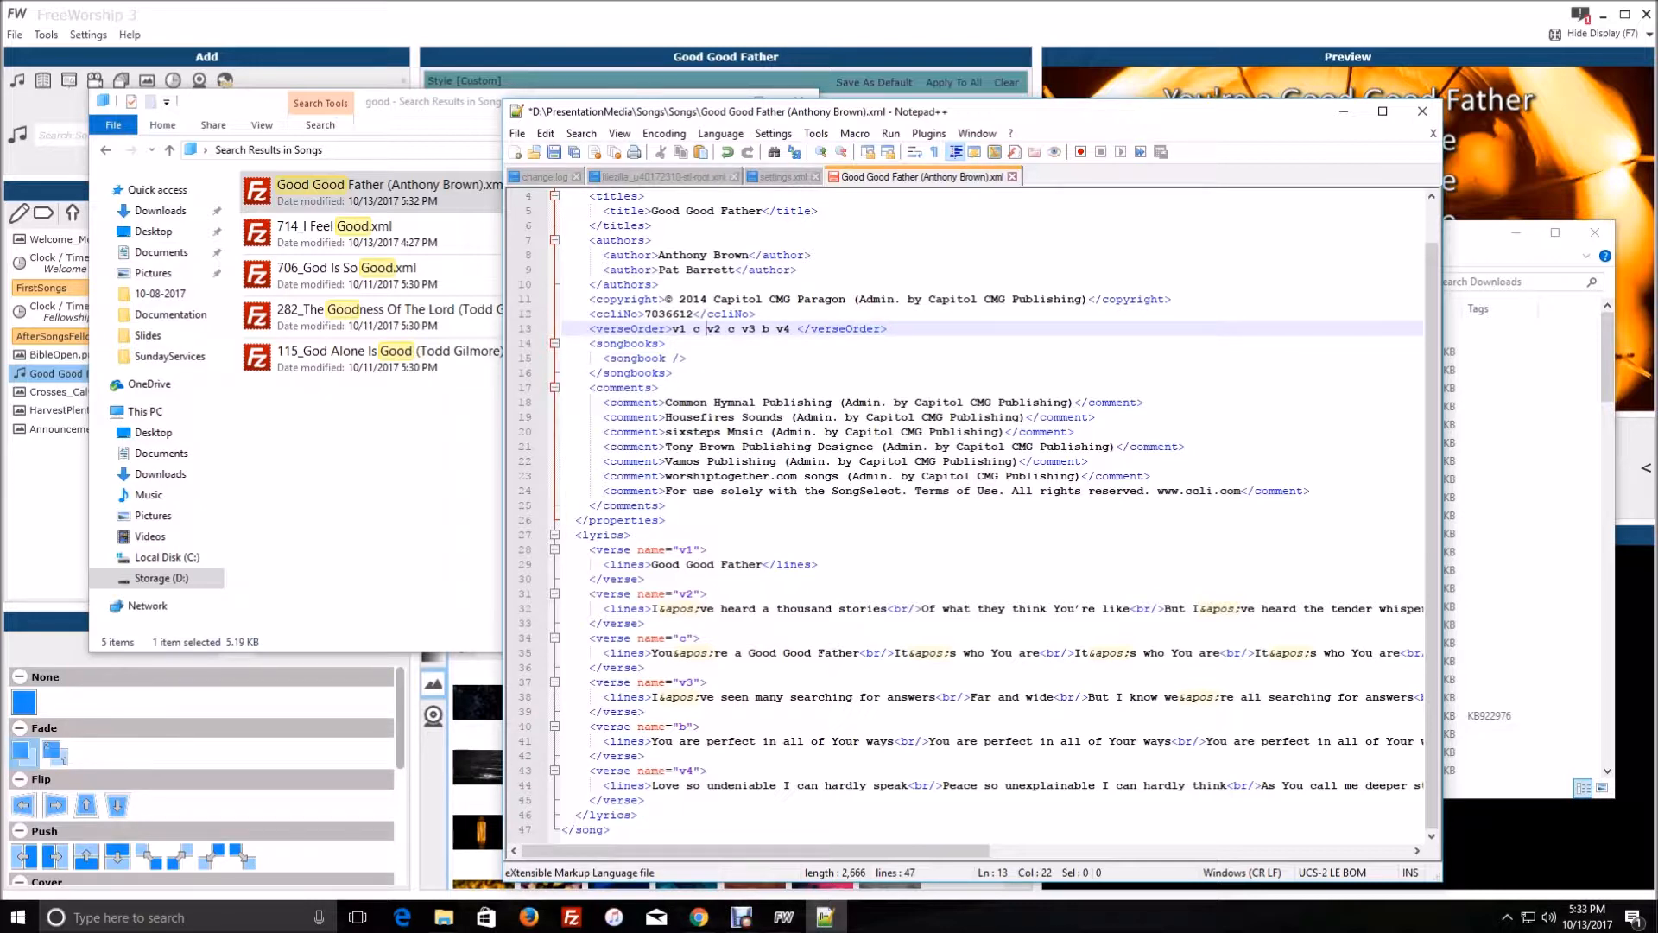
key(ctrl+s)
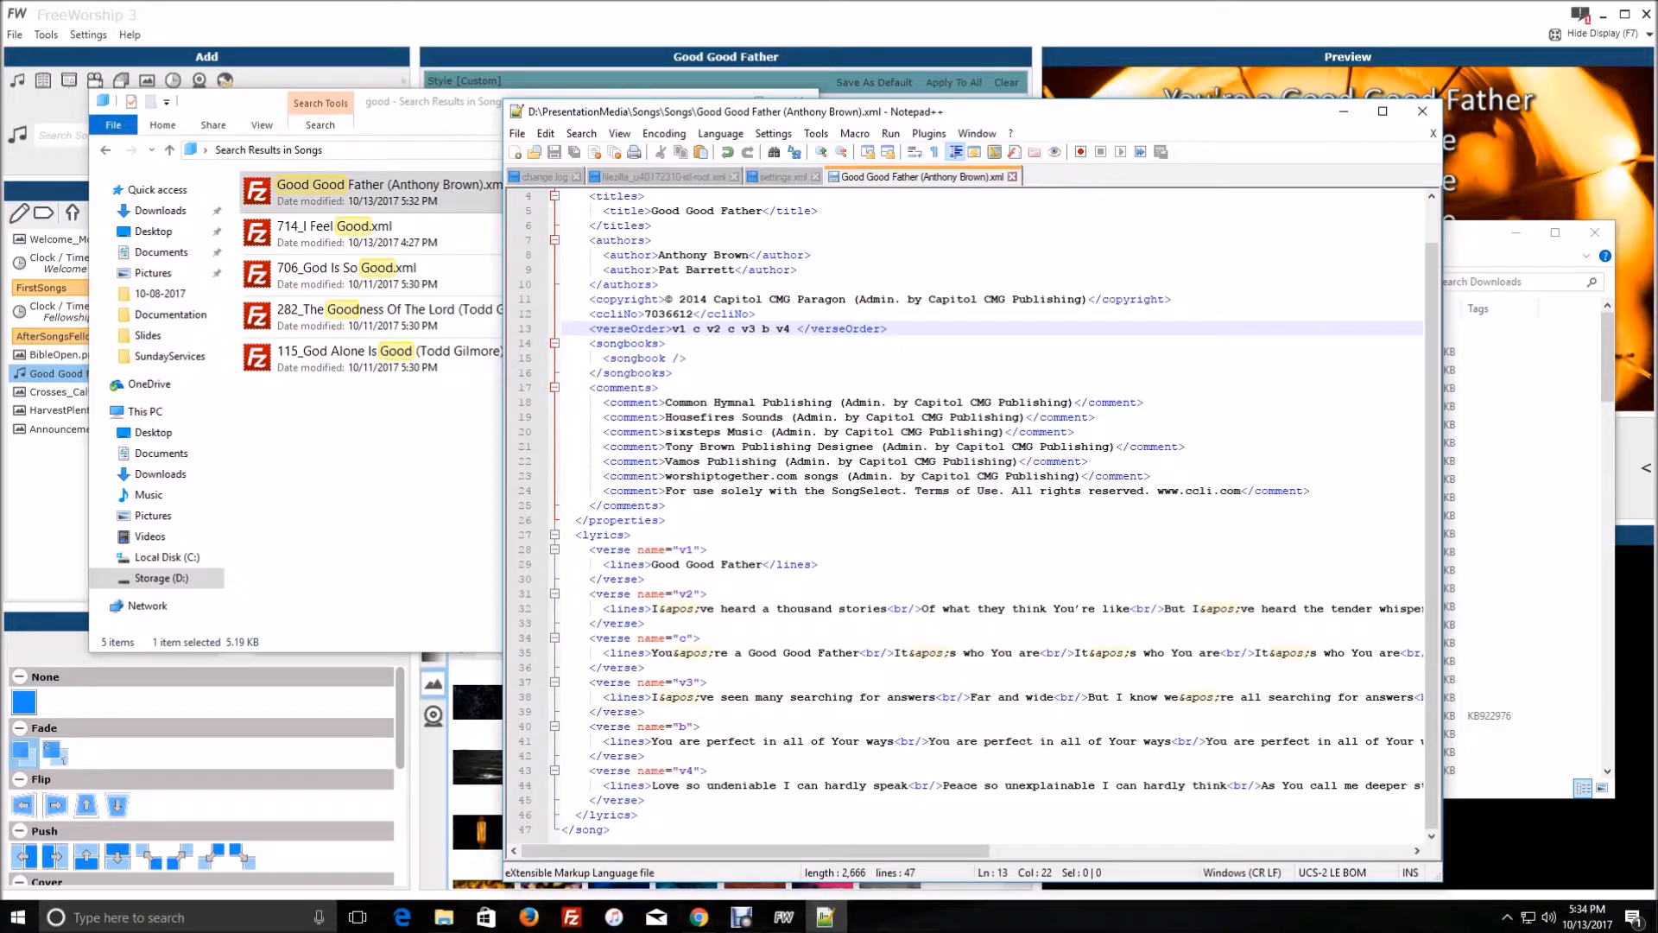
Step: Switch to FreeWorship, reload the database and preview the Verse 2, second Chorus and Verse 3 slides of Good Good Father
click(783, 917)
click(46, 35)
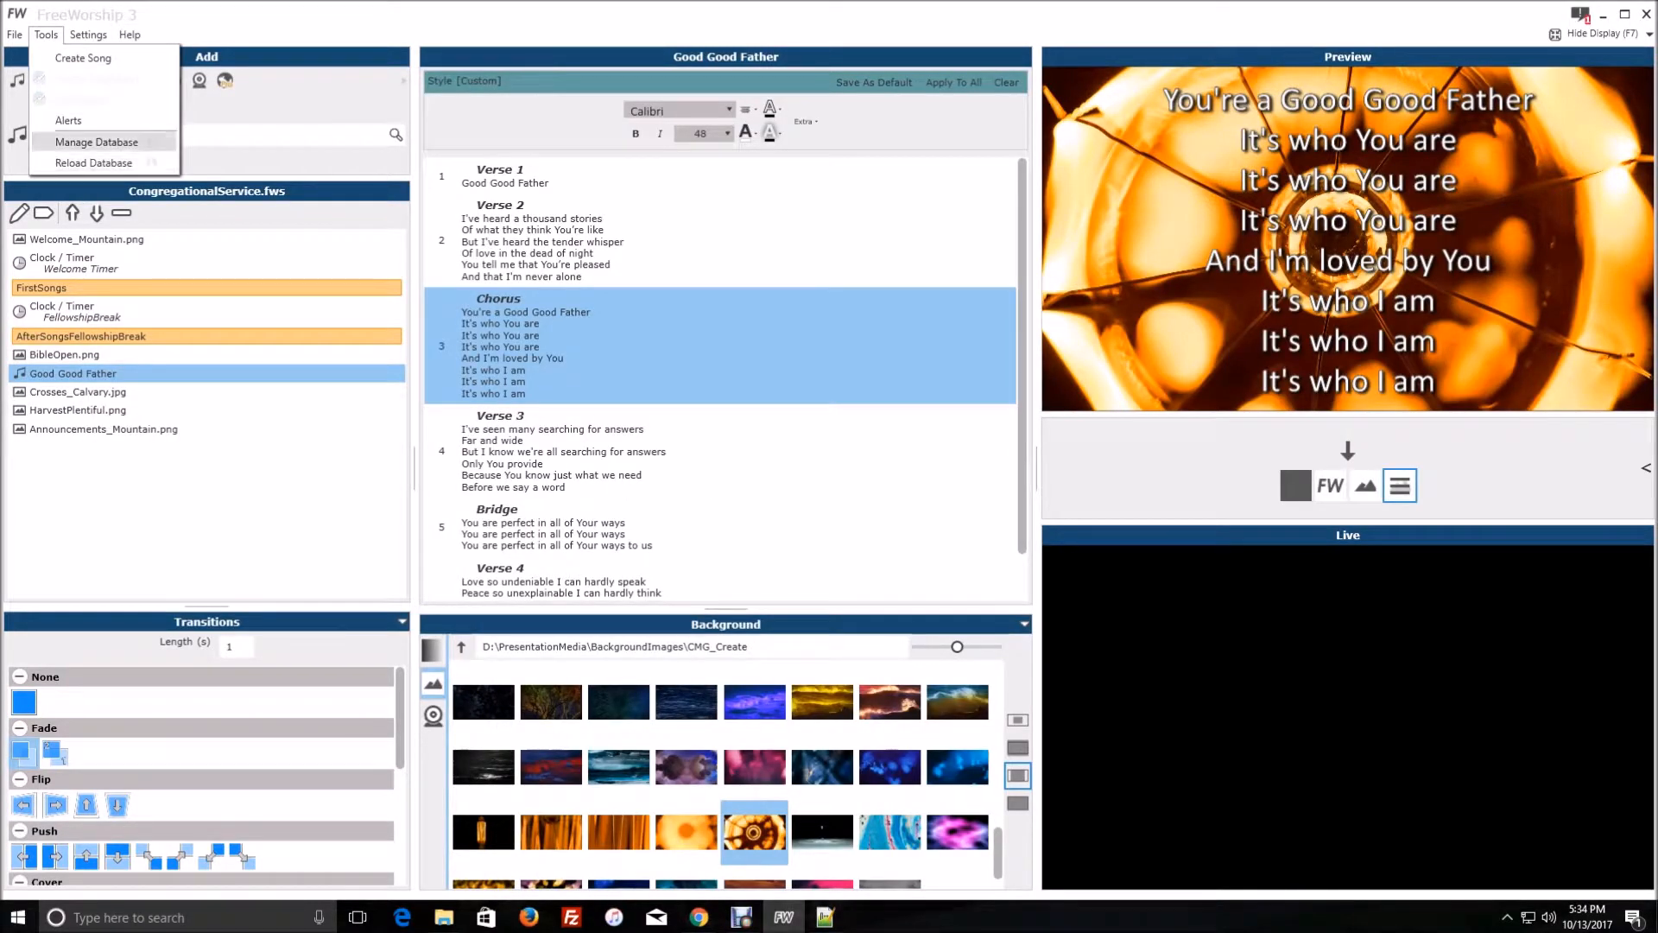
click(82, 163)
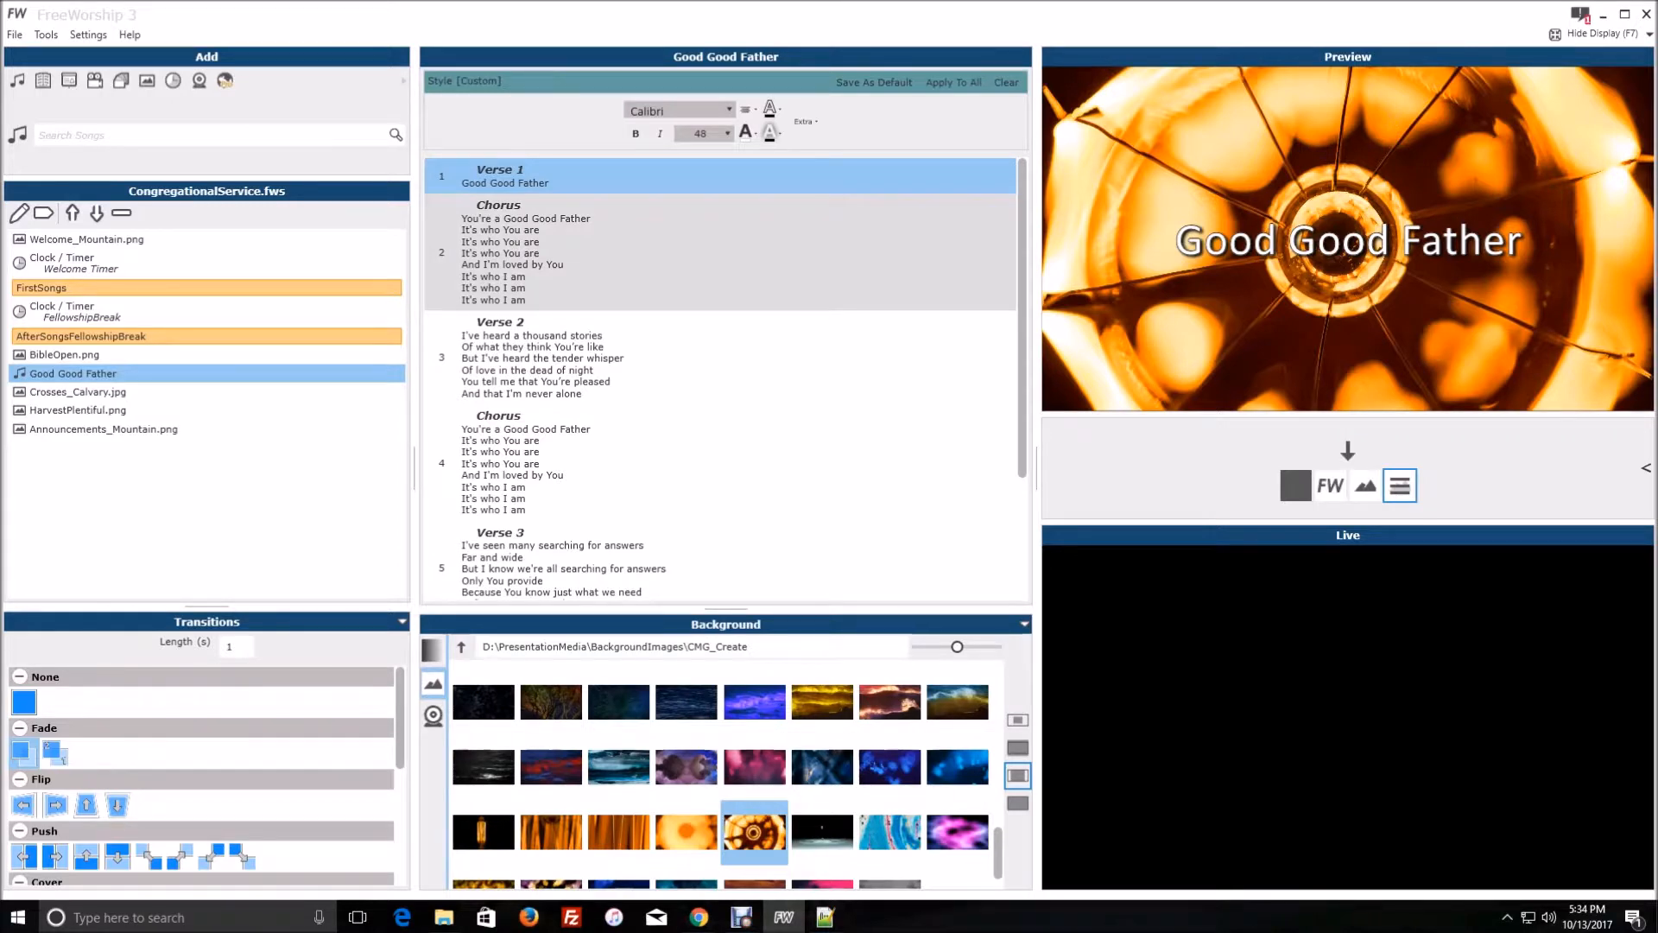
click(691, 358)
click(691, 463)
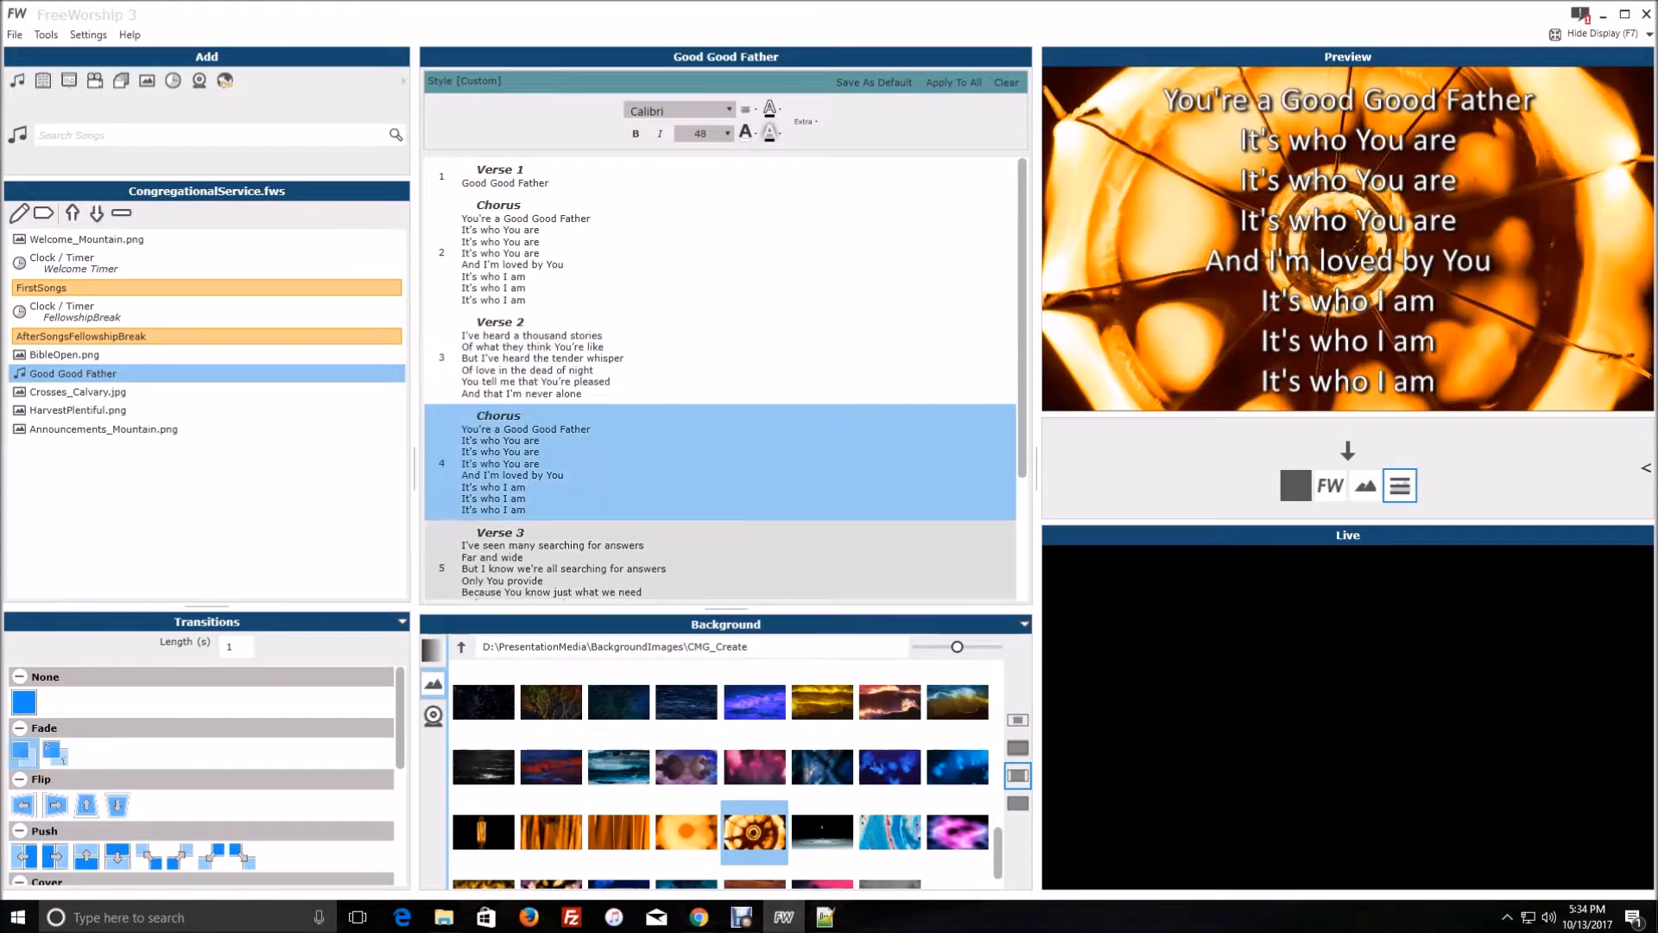
click(691, 564)
Step: Return to Notepad++, remove the c after v1 in the verseOrder line, save the file and minimize the editor
click(825, 917)
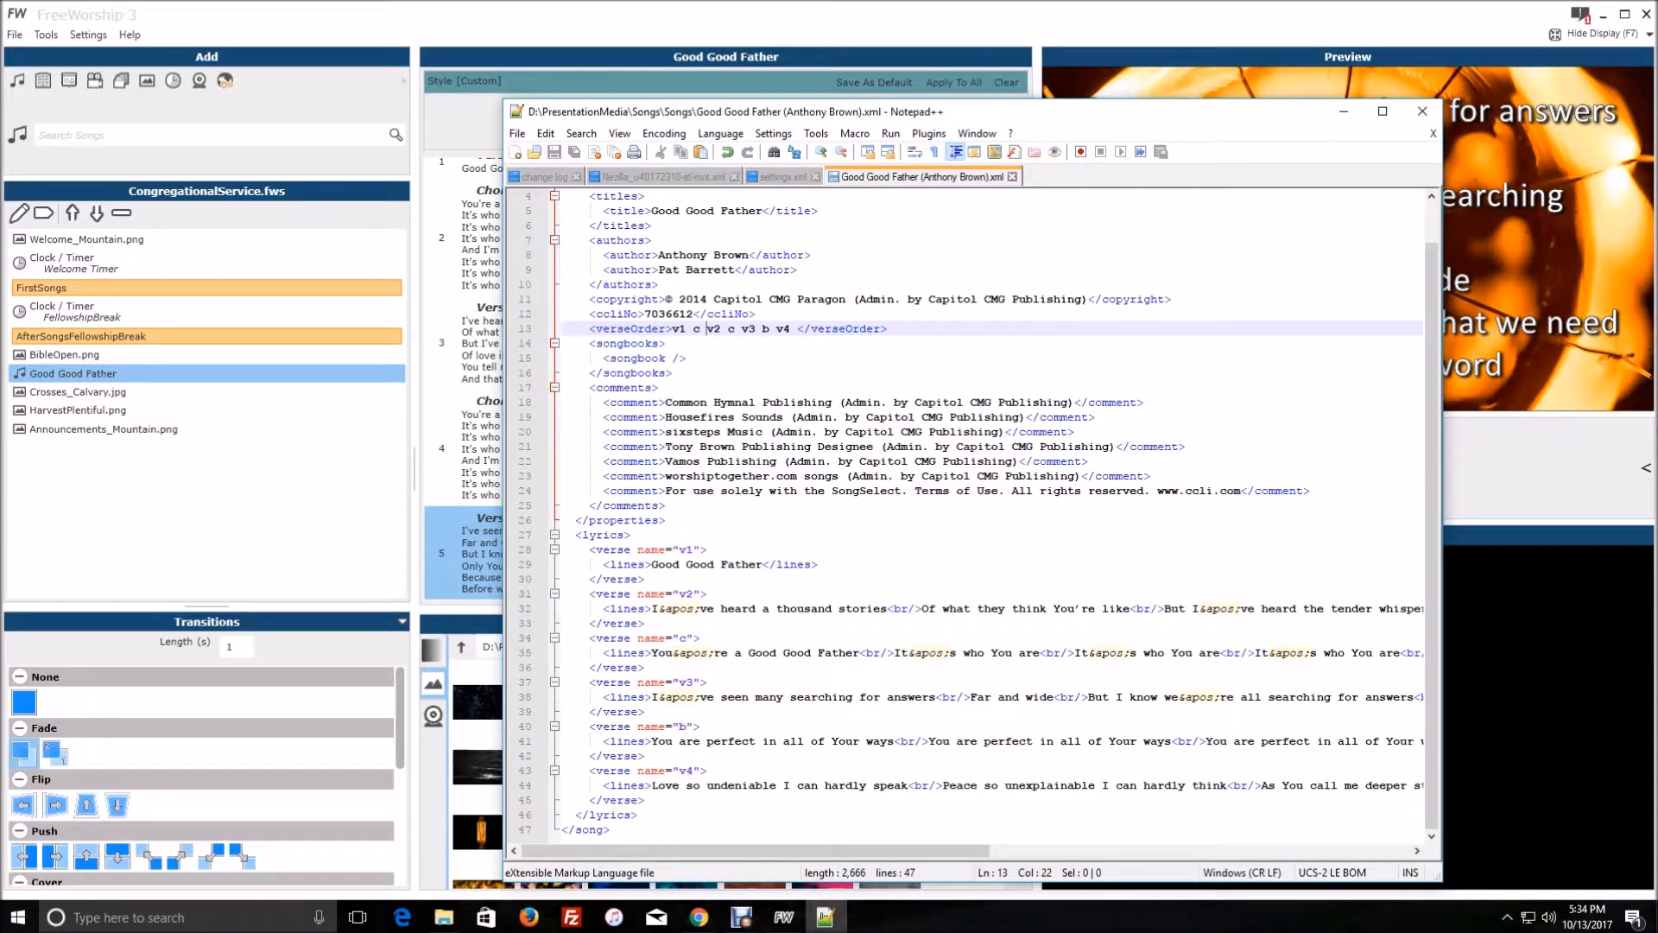
key(BackSpace)
key(BackSpace)
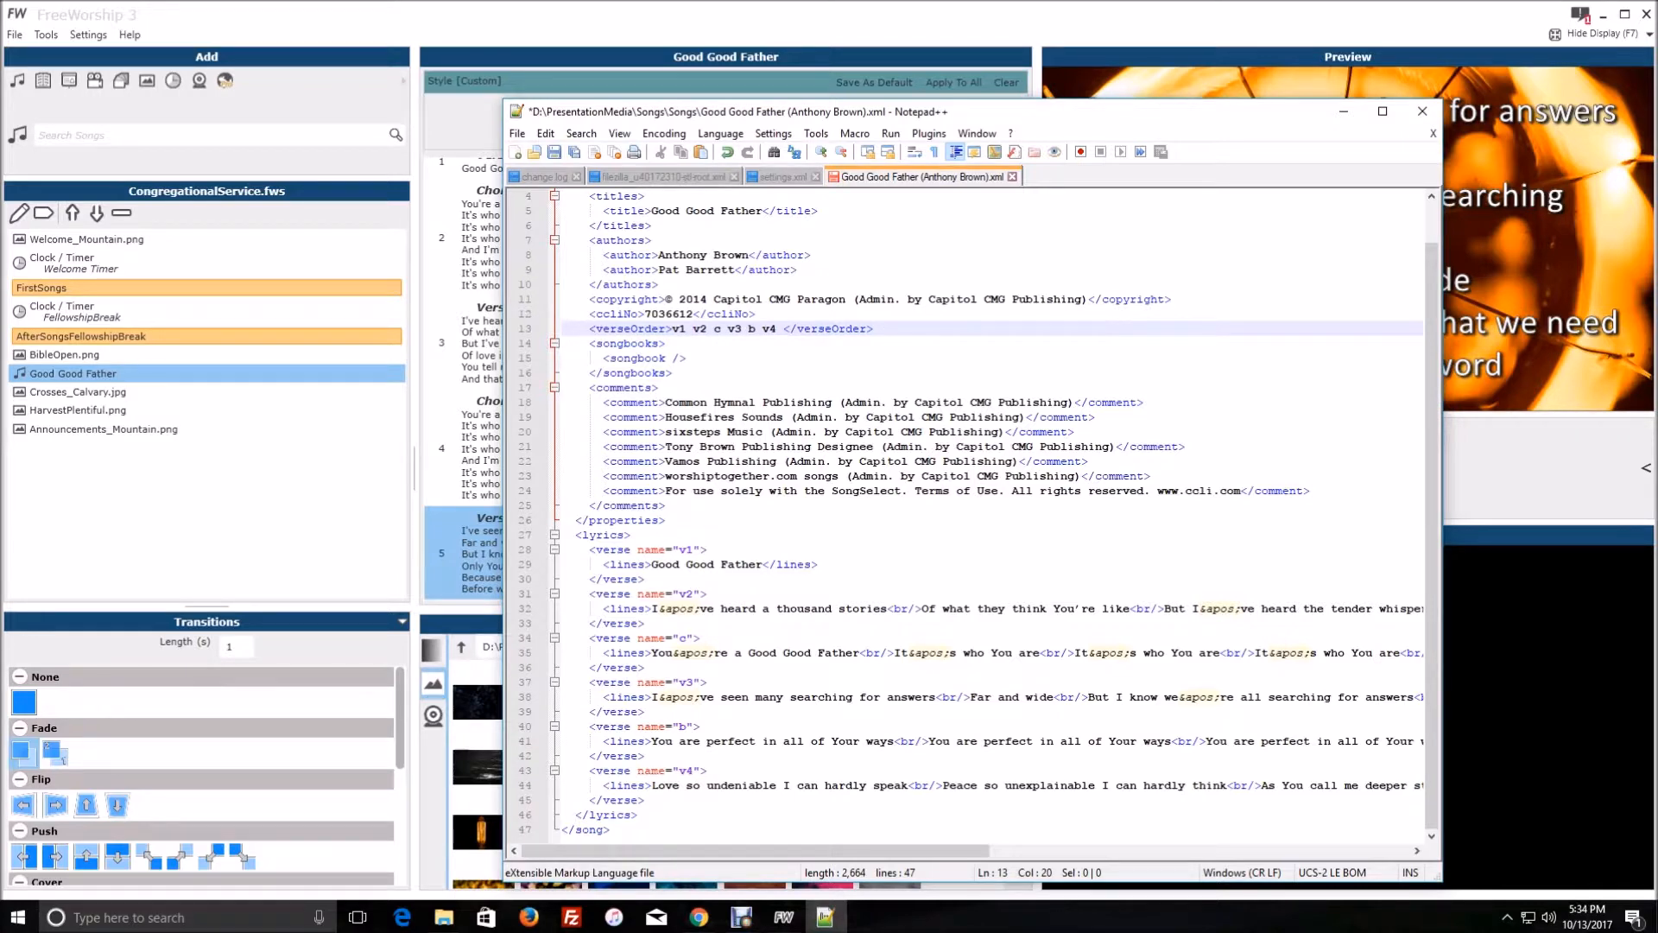
key(ctrl+s)
click(1344, 111)
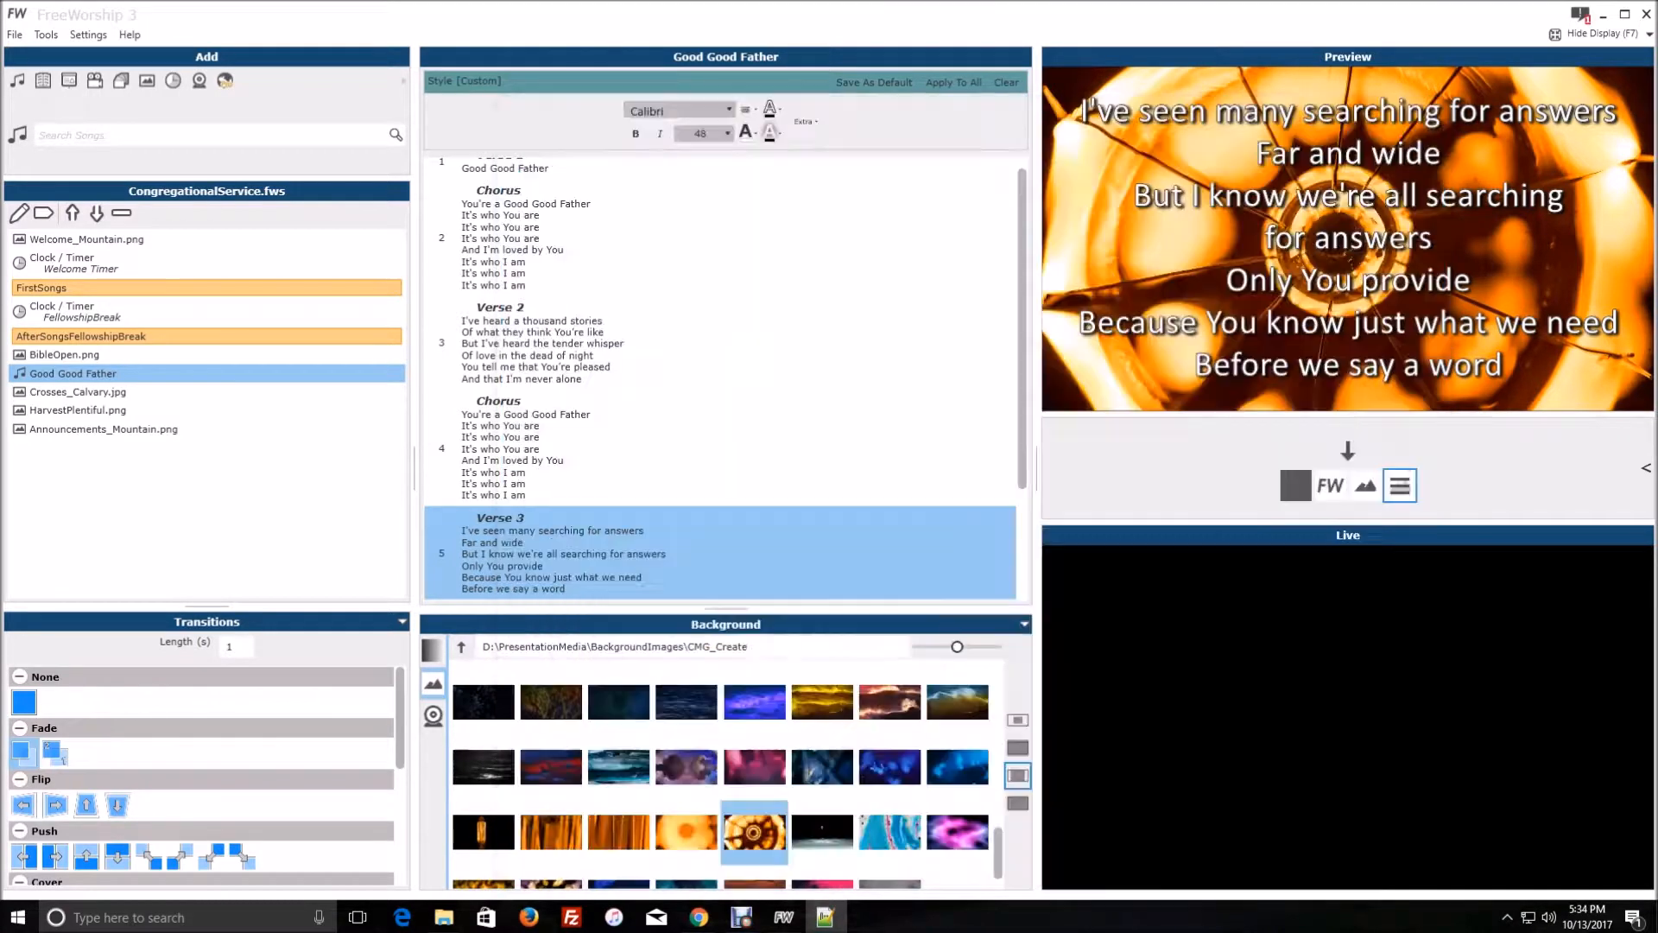
Step: Reload the song database in FreeWorship and preview the Chorus and Verse 3 slides
click(45, 34)
click(61, 163)
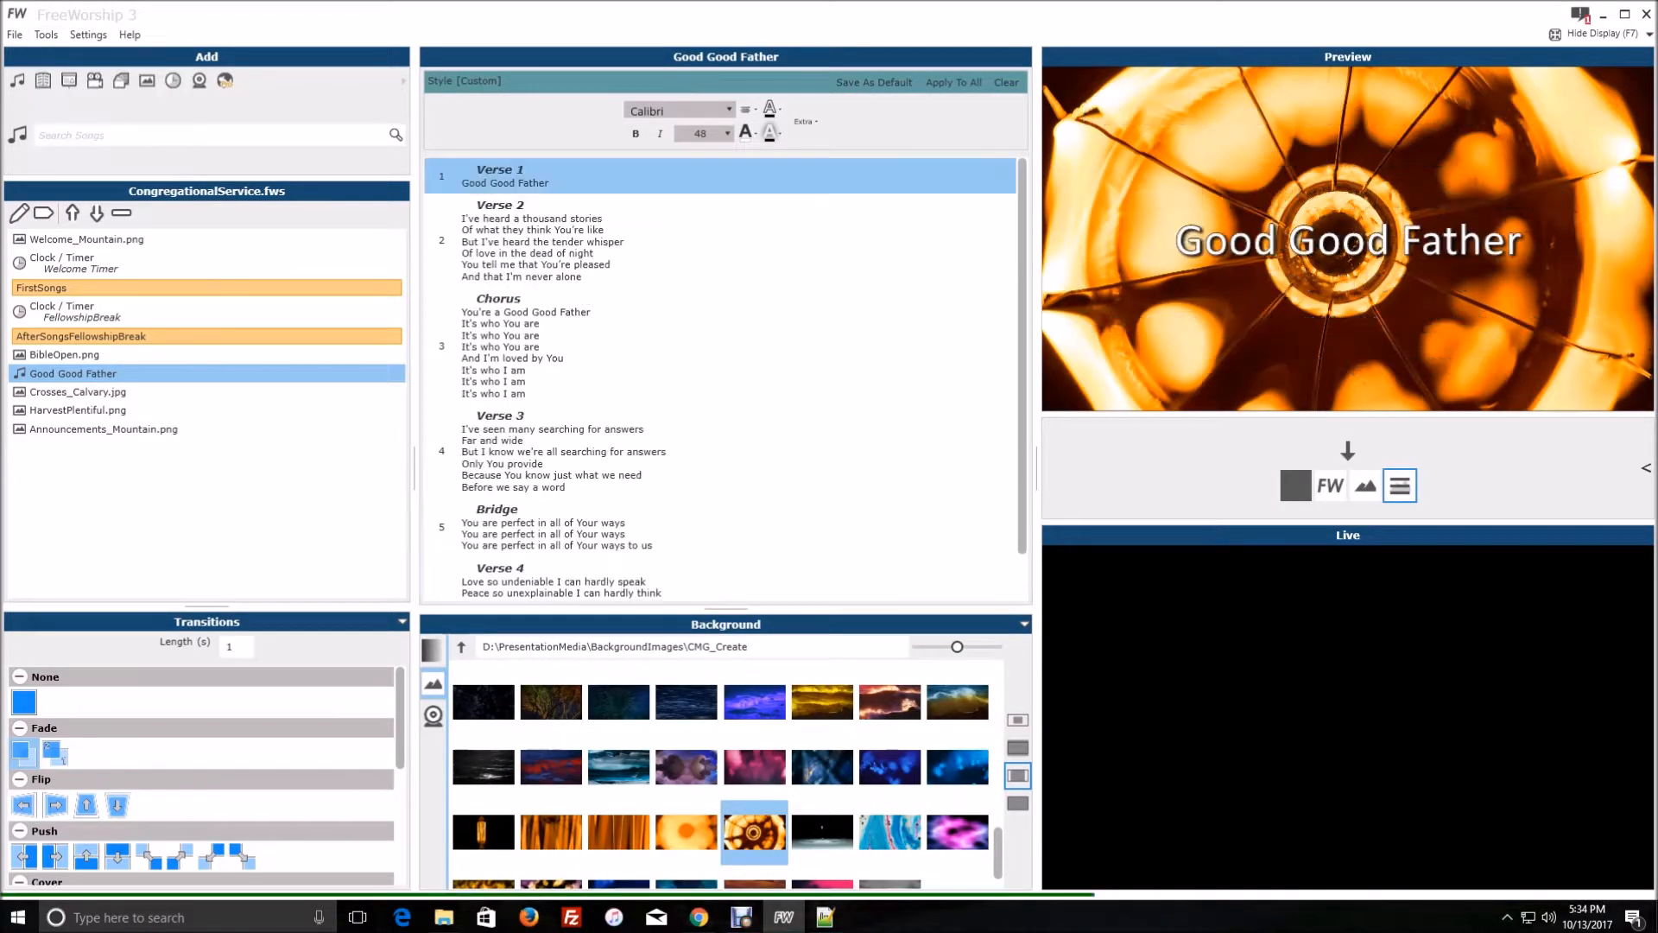
click(518, 346)
click(518, 451)
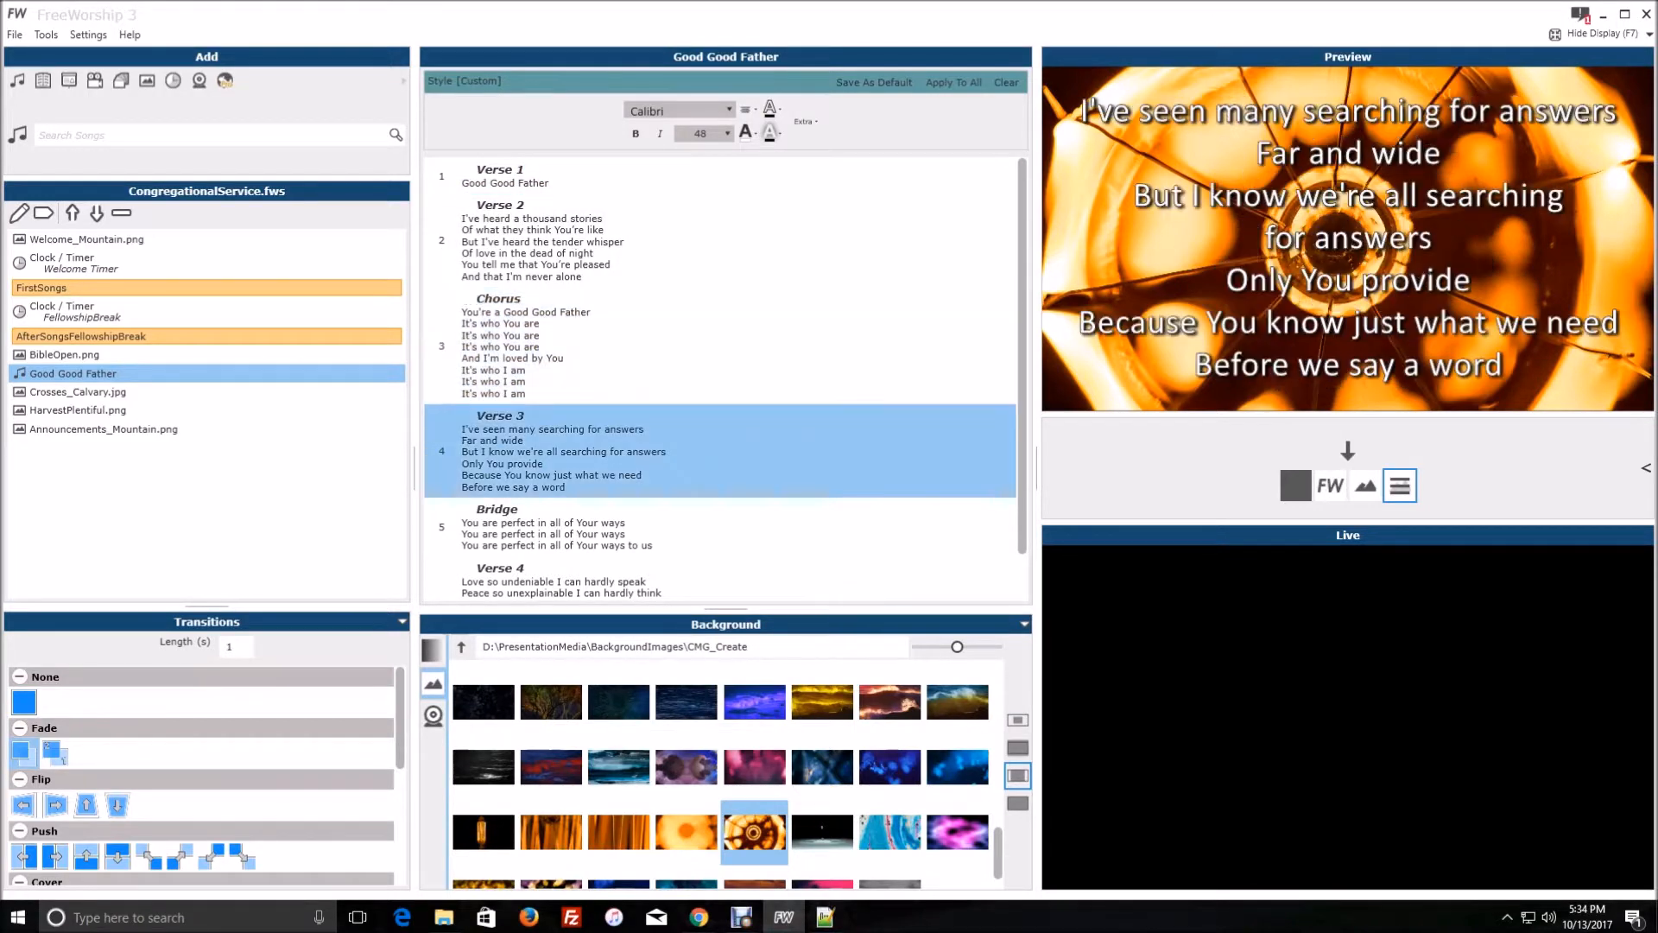
Step: Reselect Good Good Father in the service list and preview its Verse 2, Chorus and Verse 3 slides
click(104, 312)
click(104, 336)
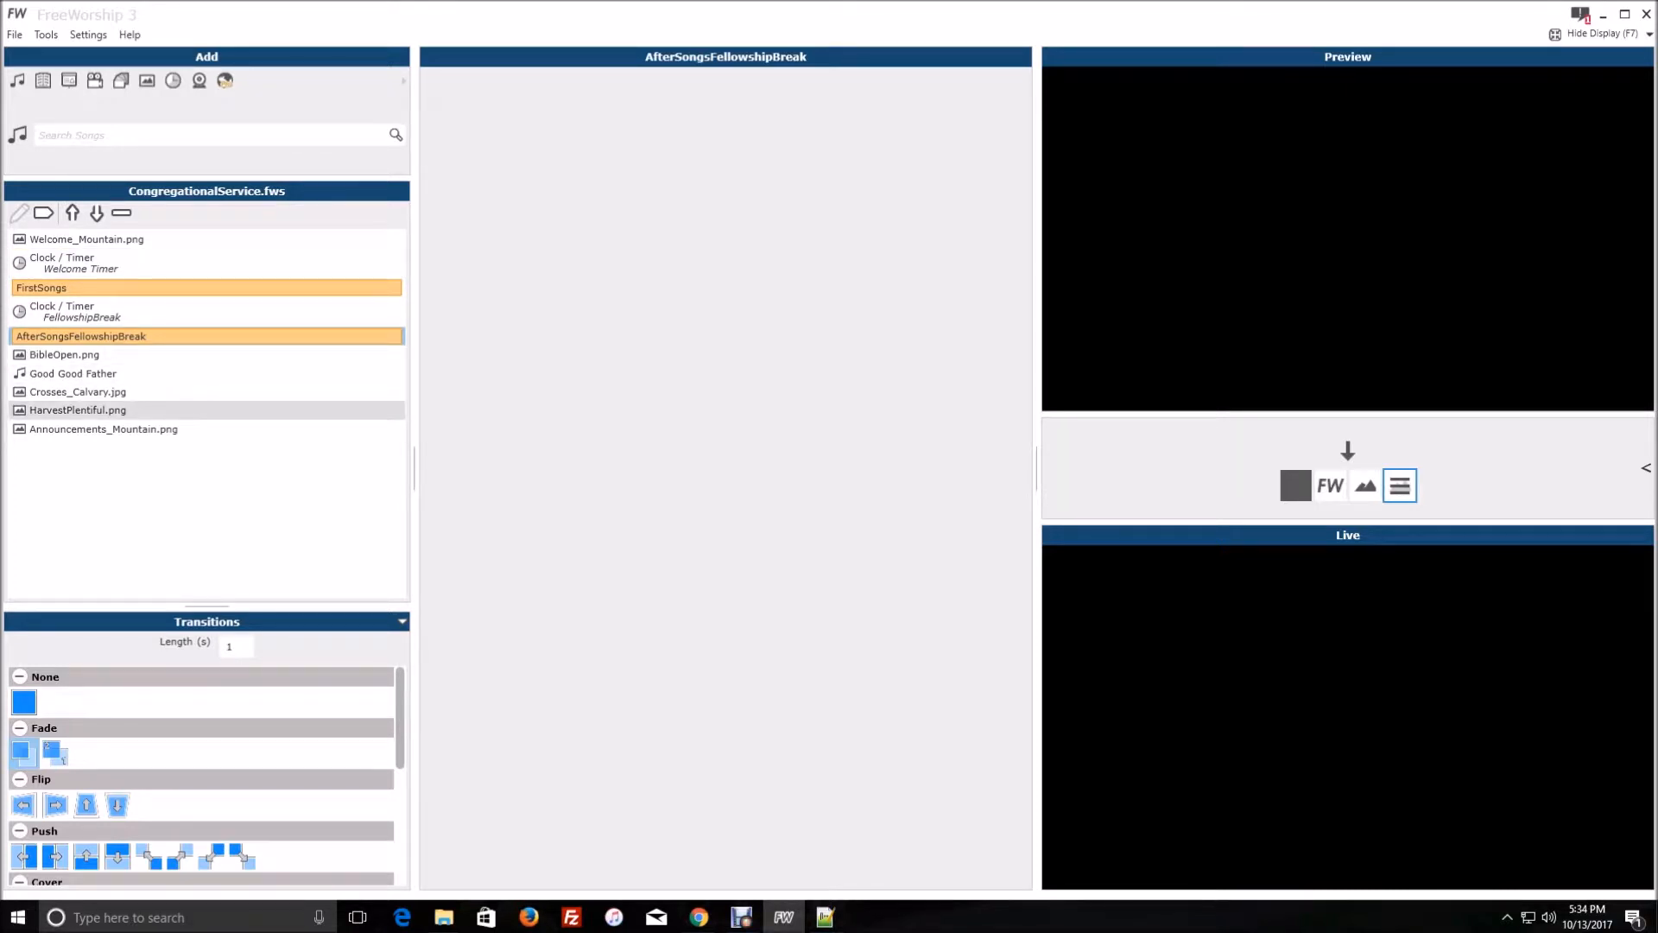
click(74, 373)
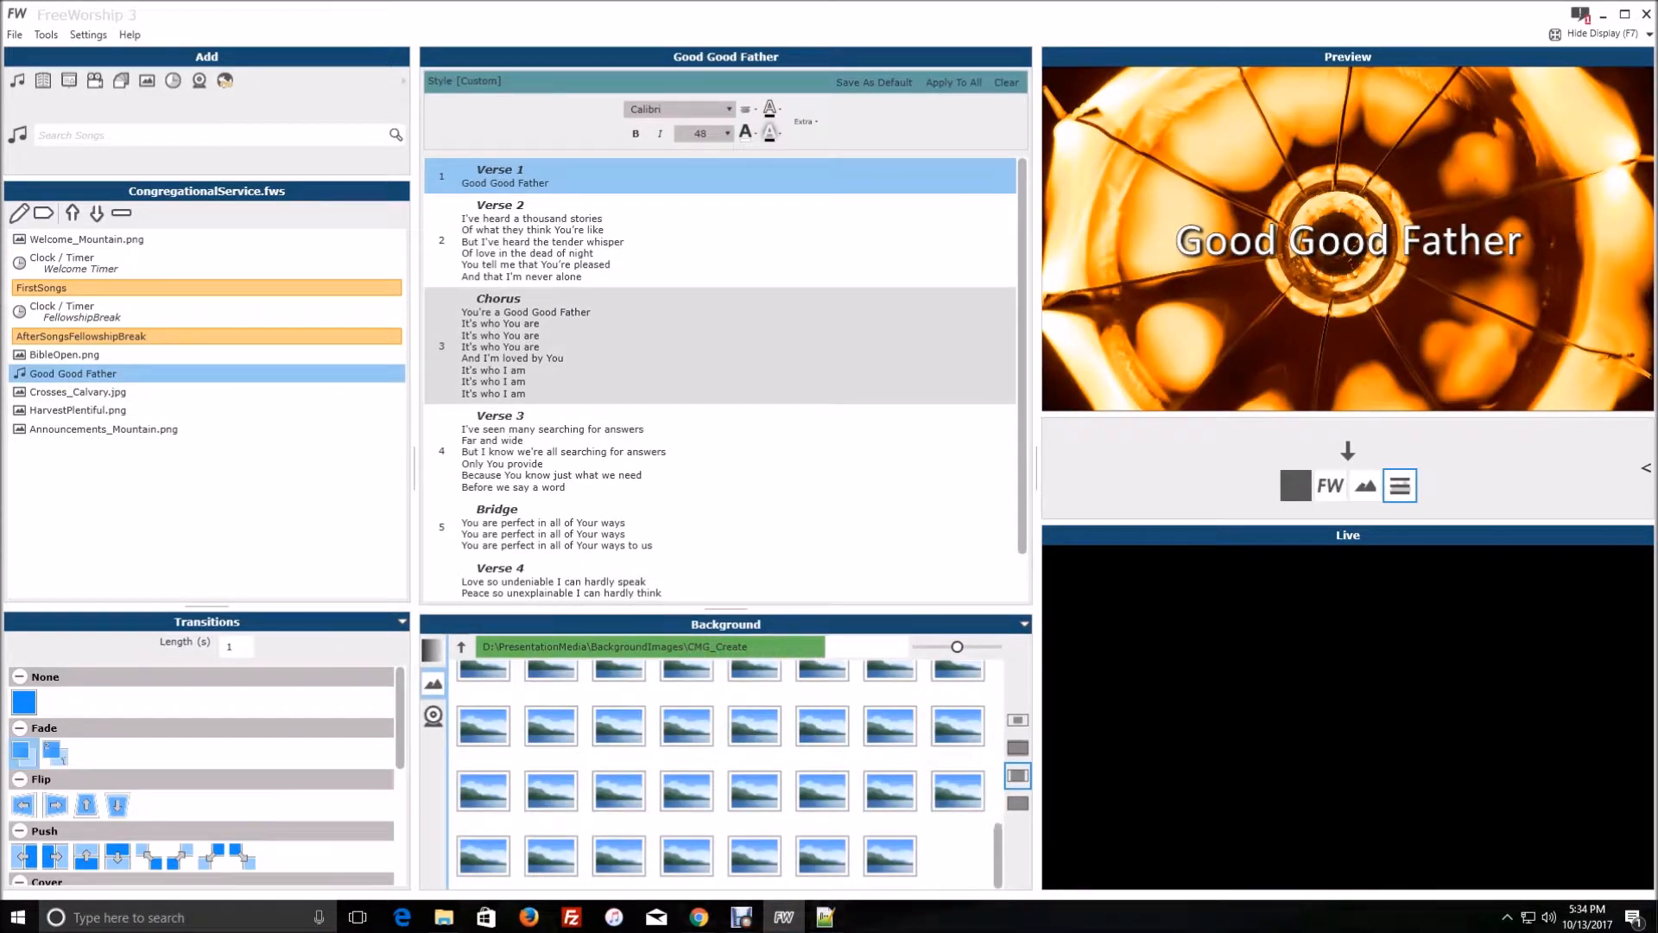
click(553, 246)
click(553, 346)
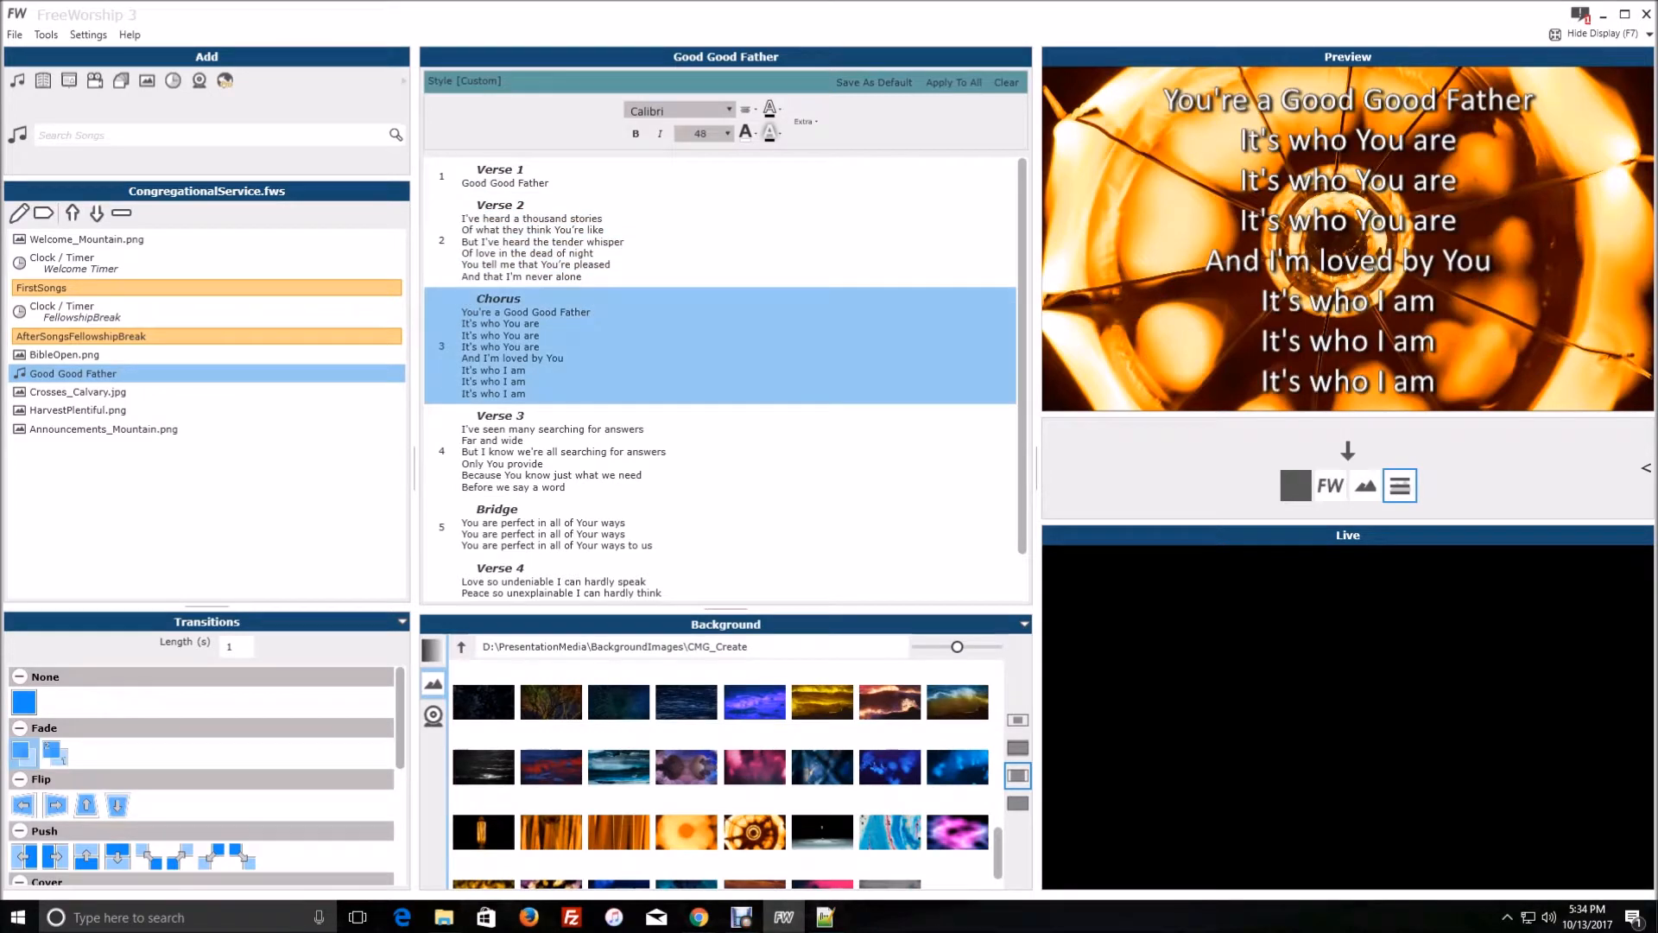
click(553, 451)
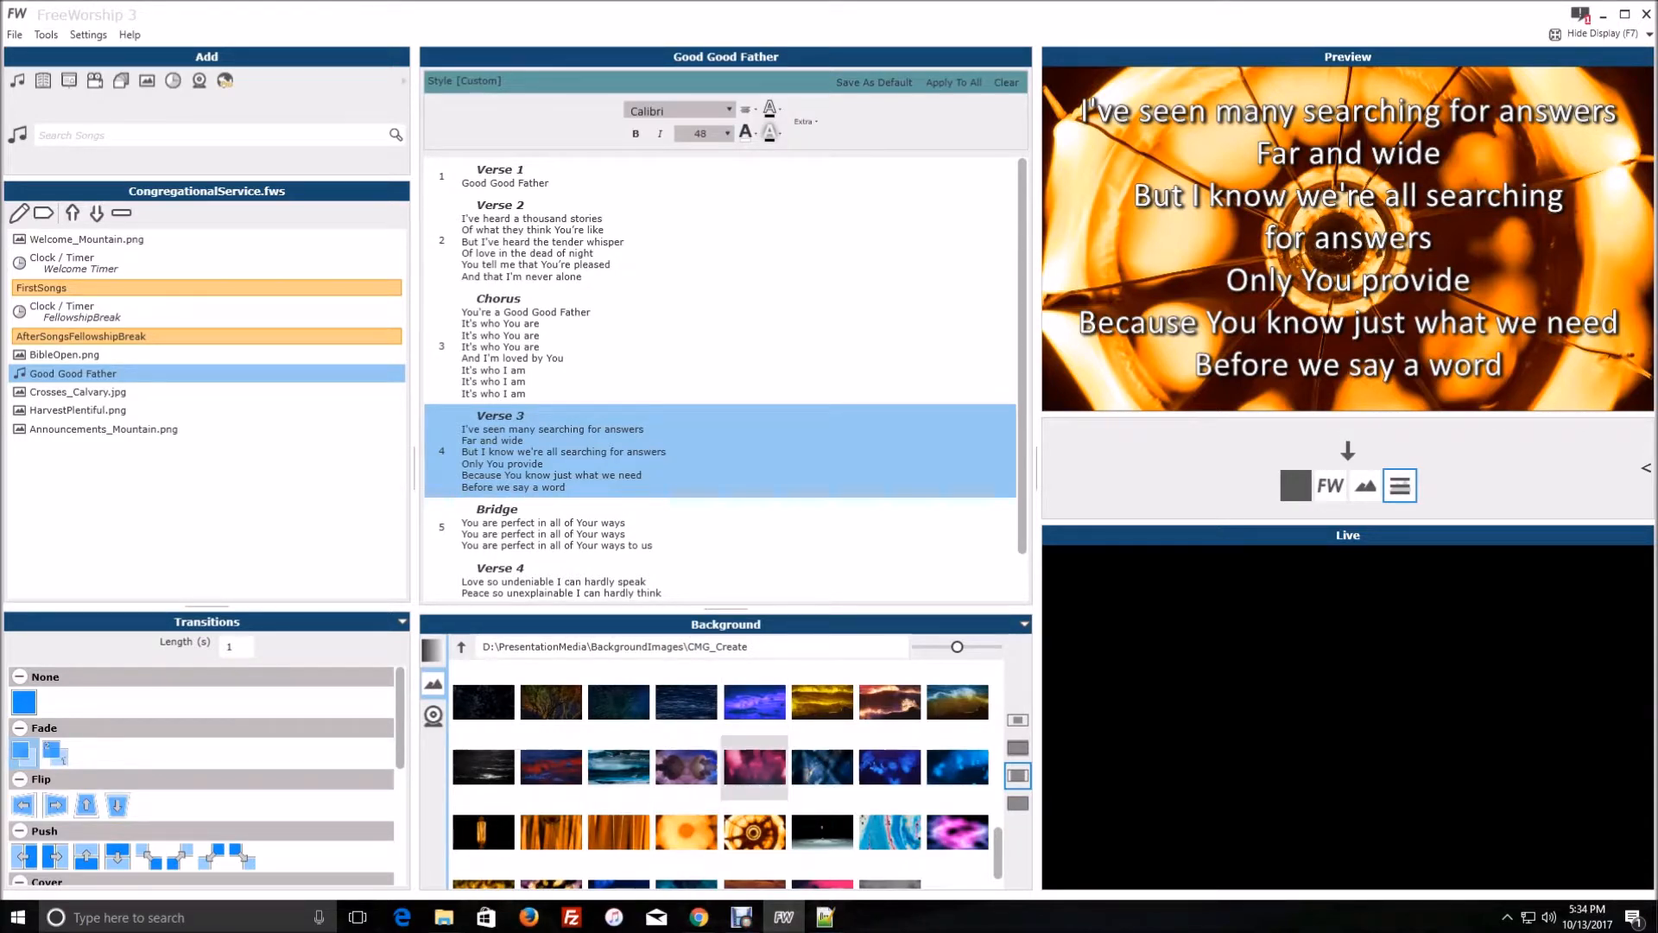
scroll(725, 778, up, 10)
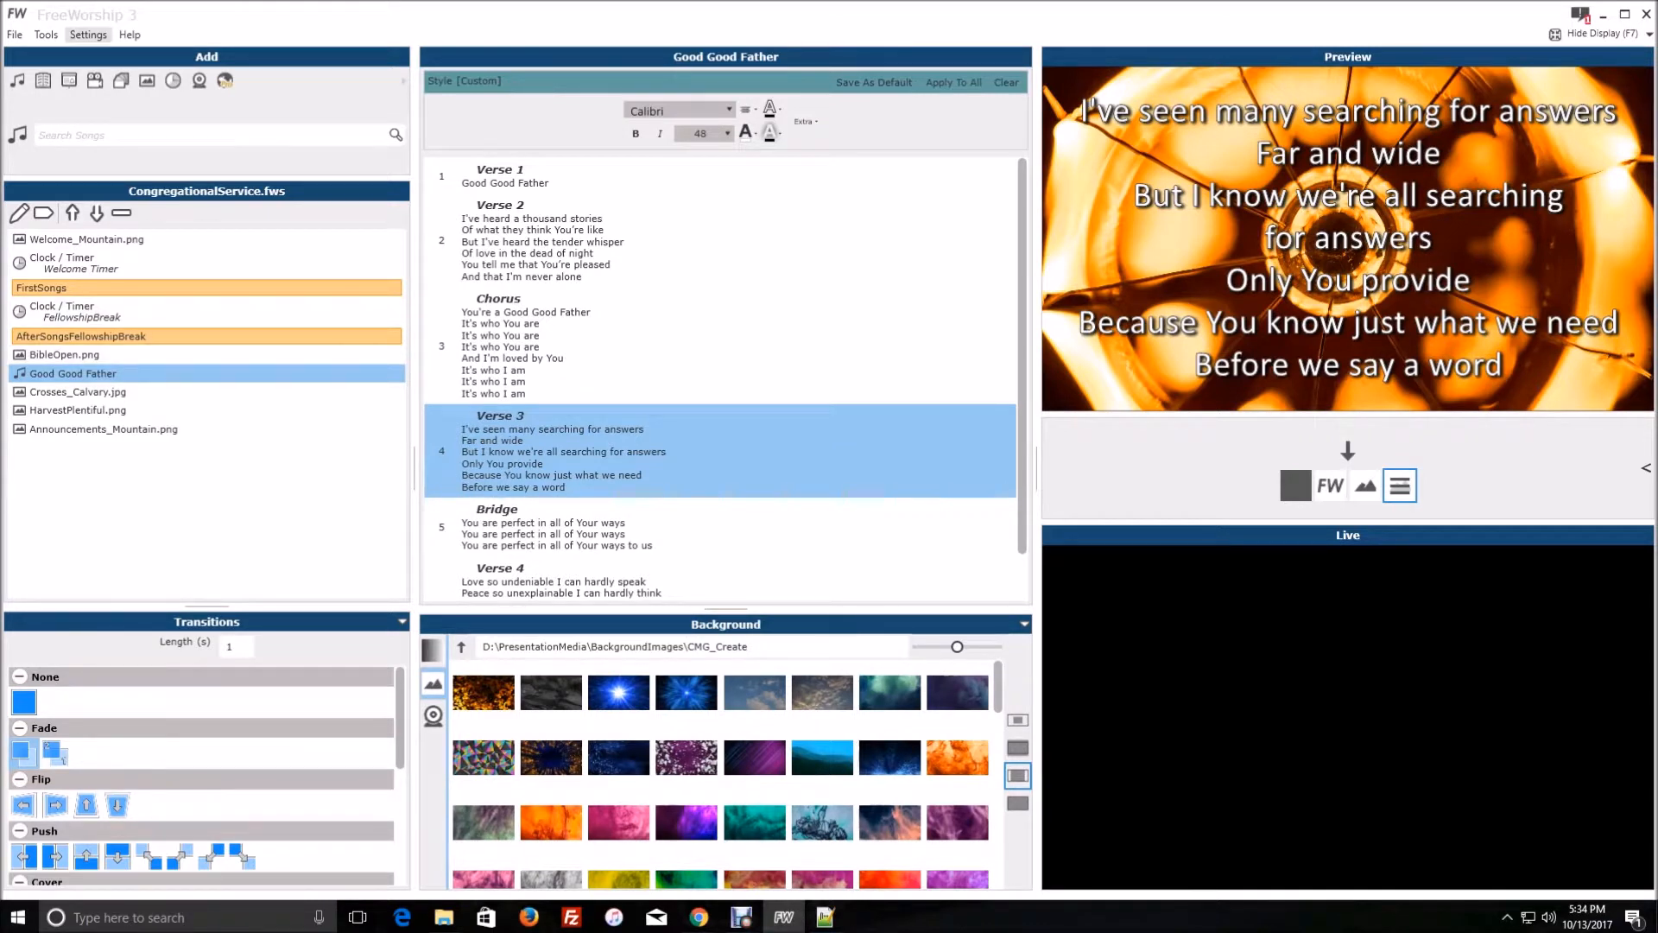
Step: Open the FreeWorship preferences and examine the Display and Clock Overlay settings
click(88, 35)
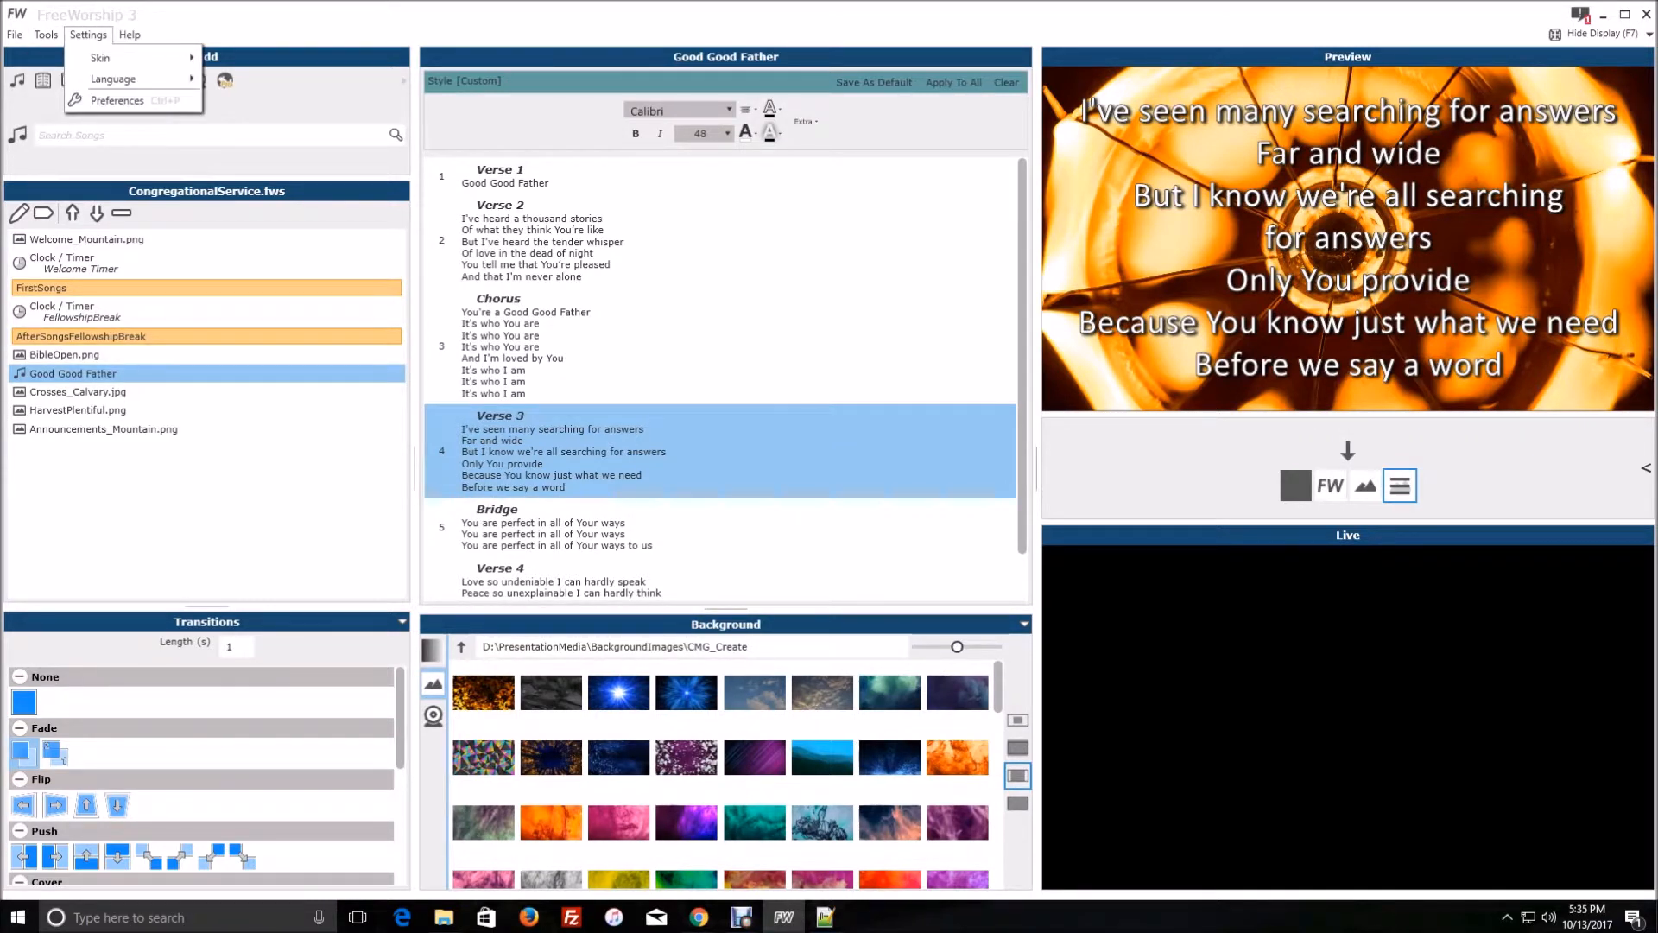
click(88, 35)
click(112, 101)
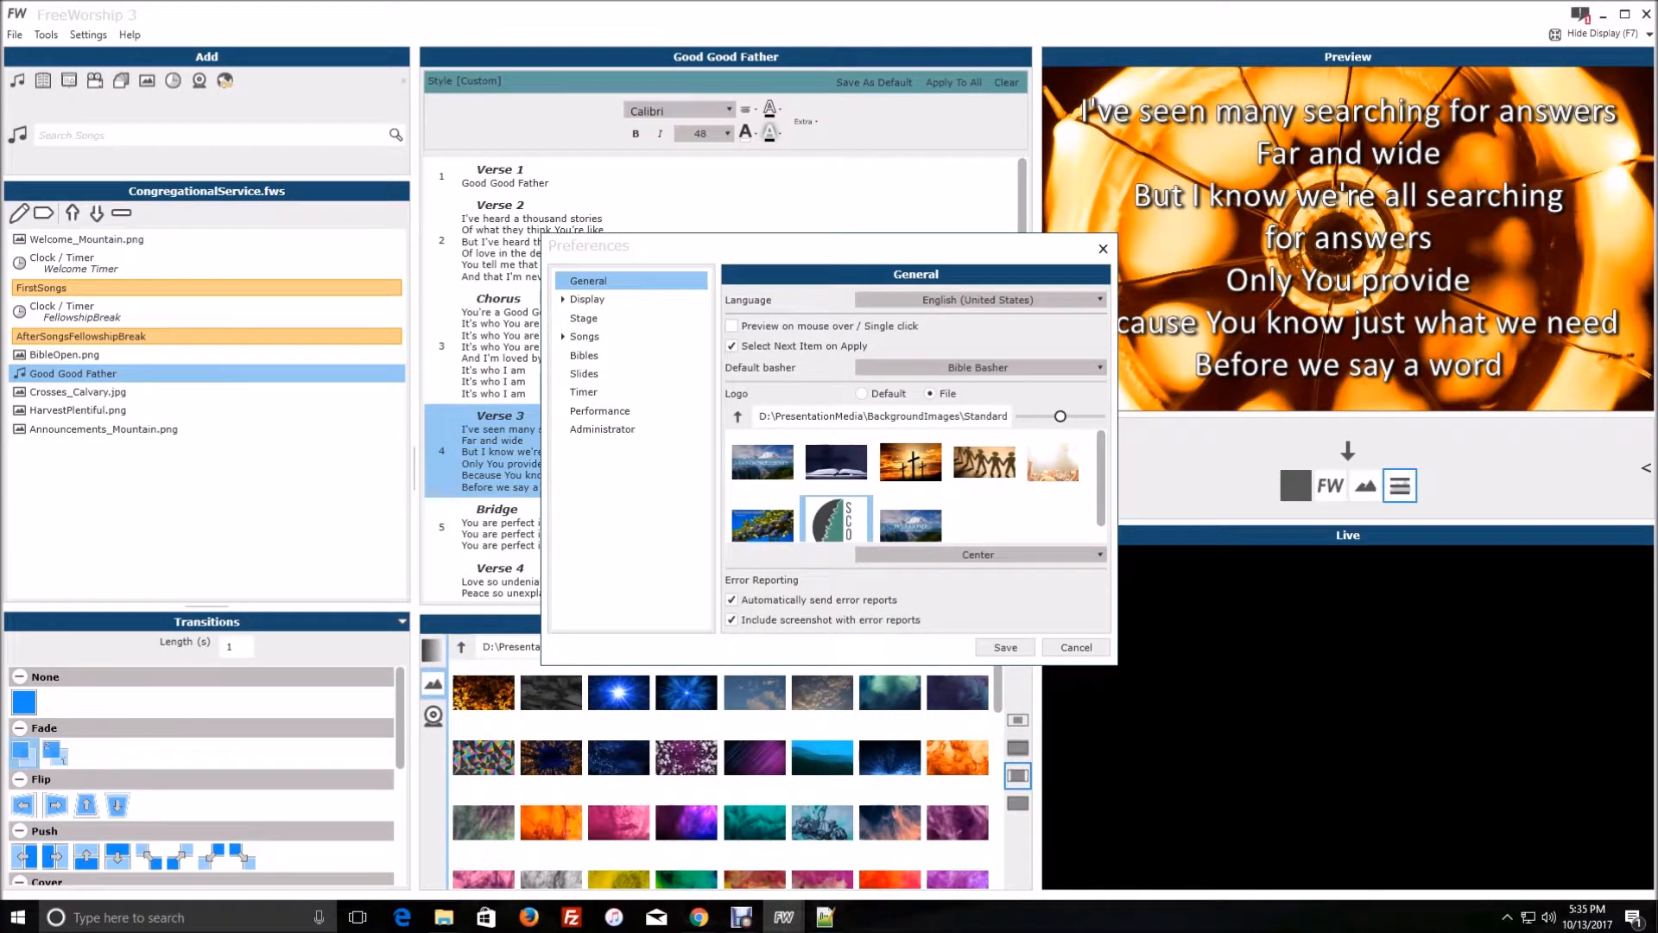
click(563, 300)
click(588, 300)
click(616, 318)
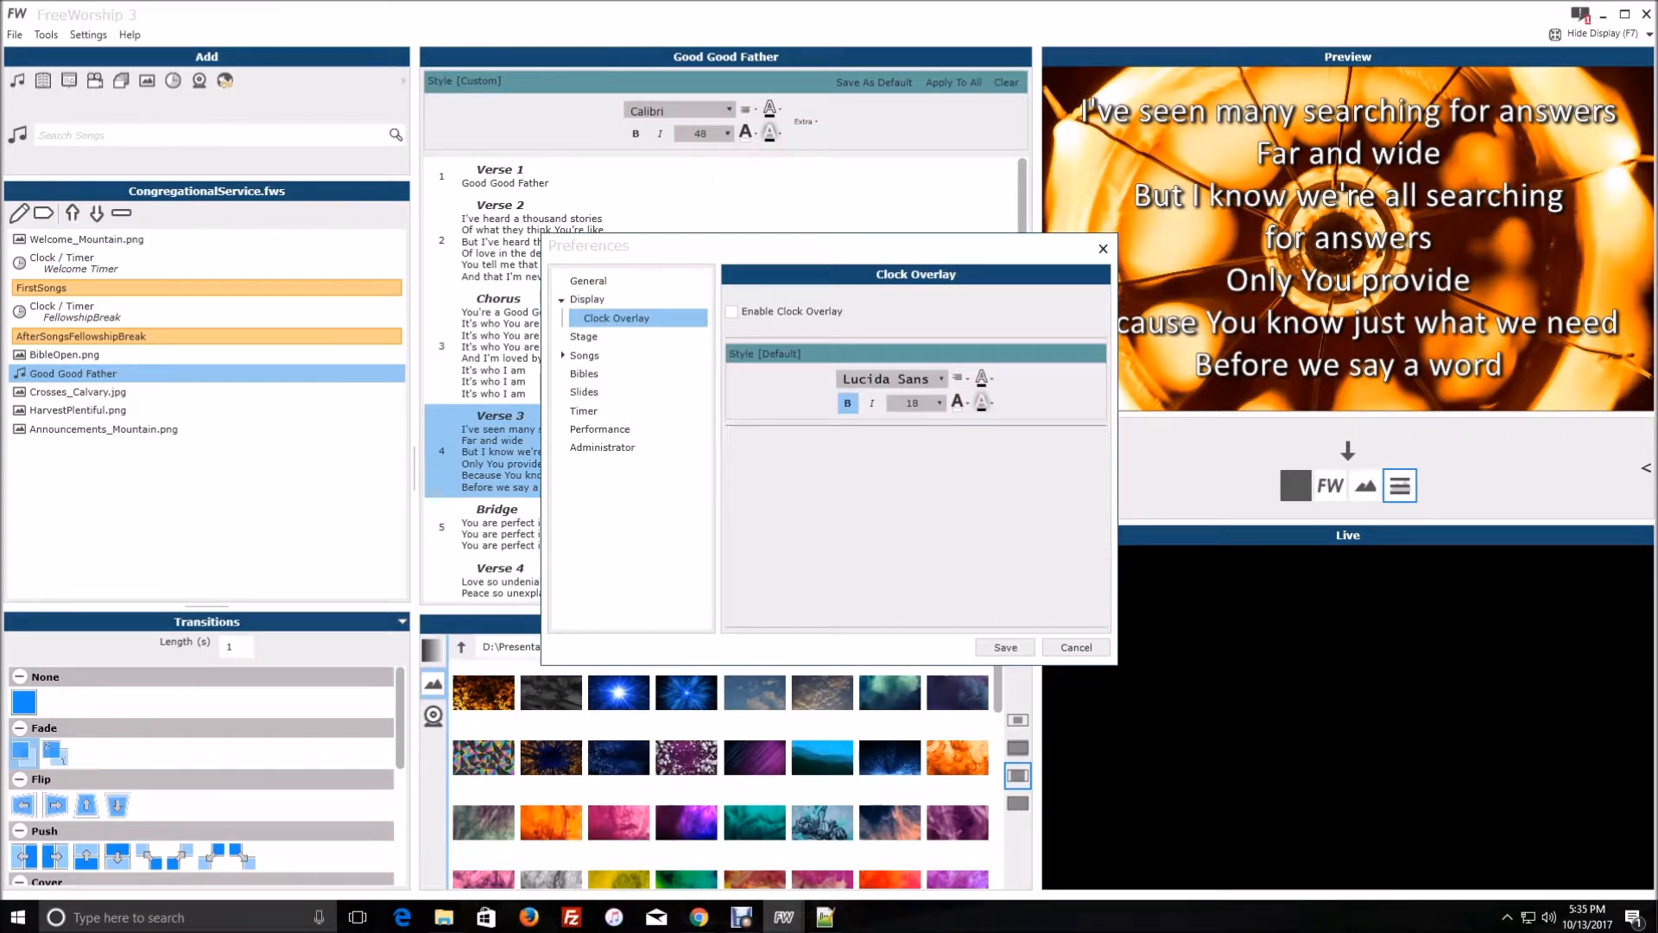
click(587, 299)
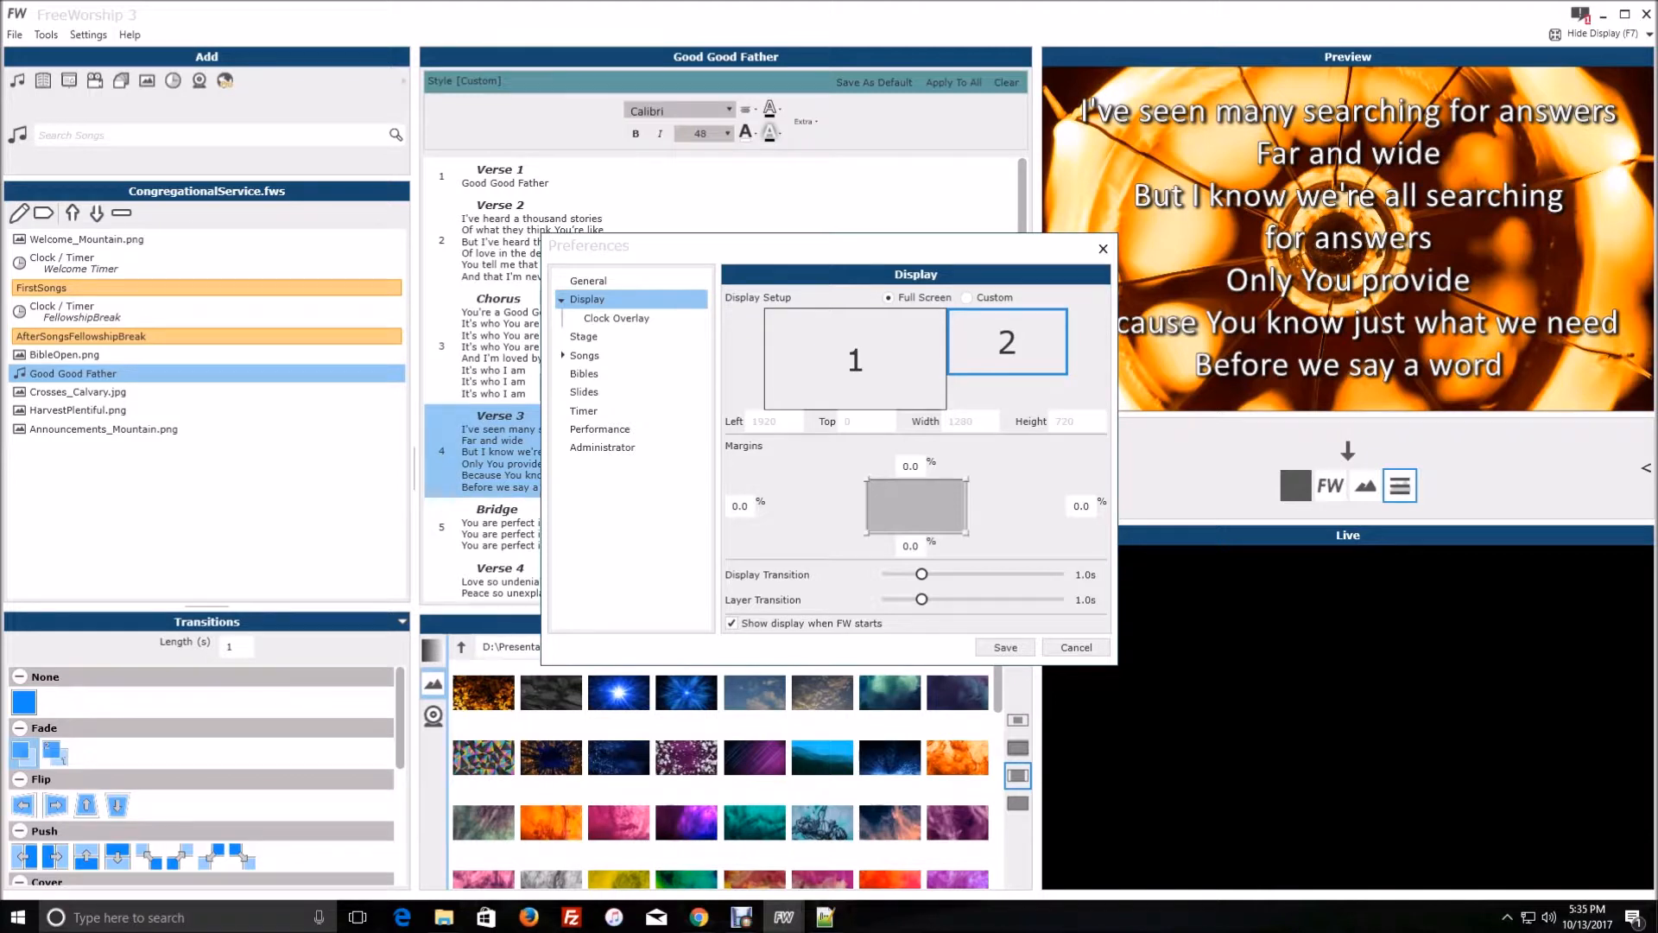
Step: Examine the Songs preferences, including the License settings and the license token
click(585, 355)
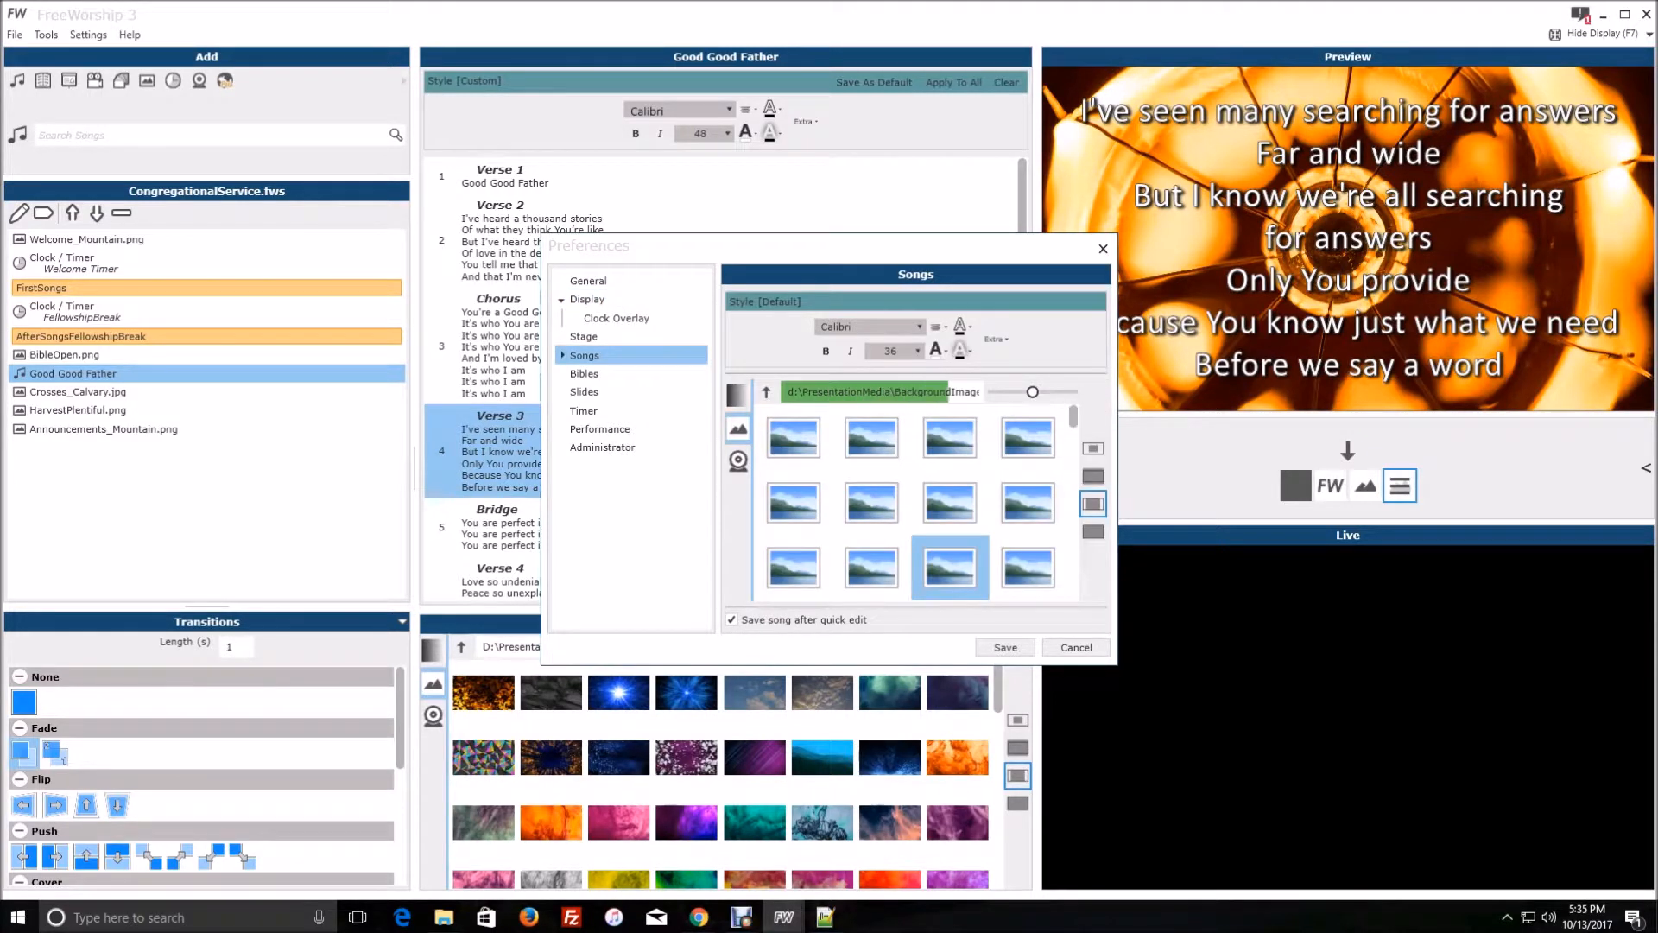
click(563, 356)
click(601, 374)
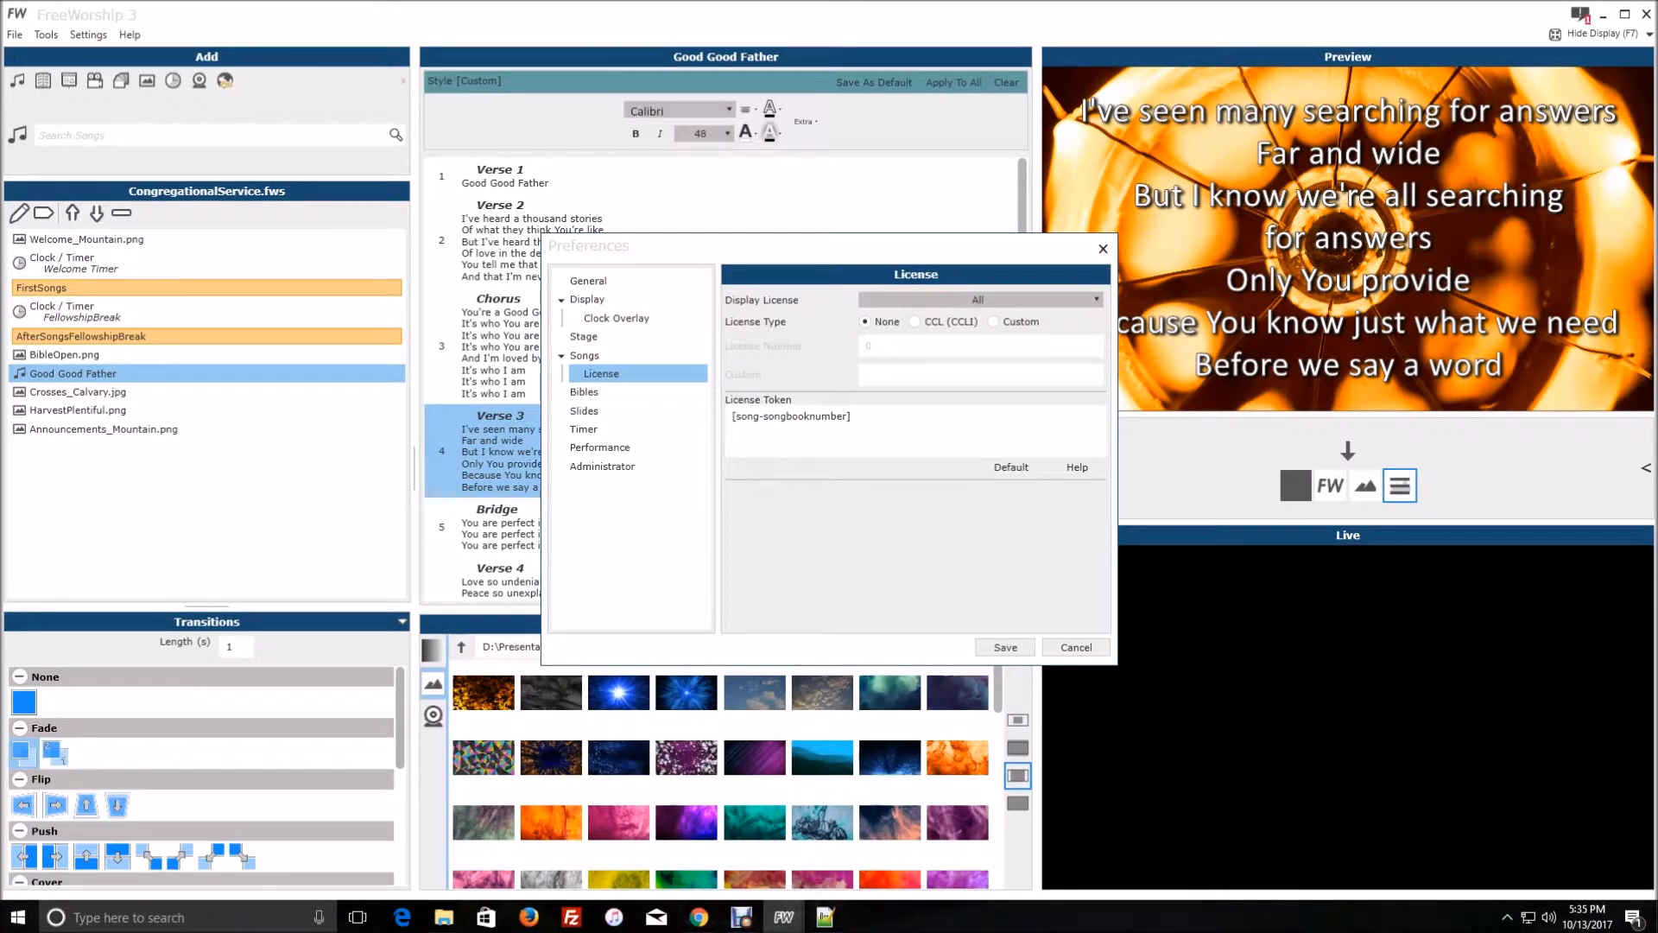
drag(853, 416, 755, 416)
click(795, 416)
Step: Examine the Bibles, Slides, Timer and Performance preferences, and close the preferences without saving
click(584, 393)
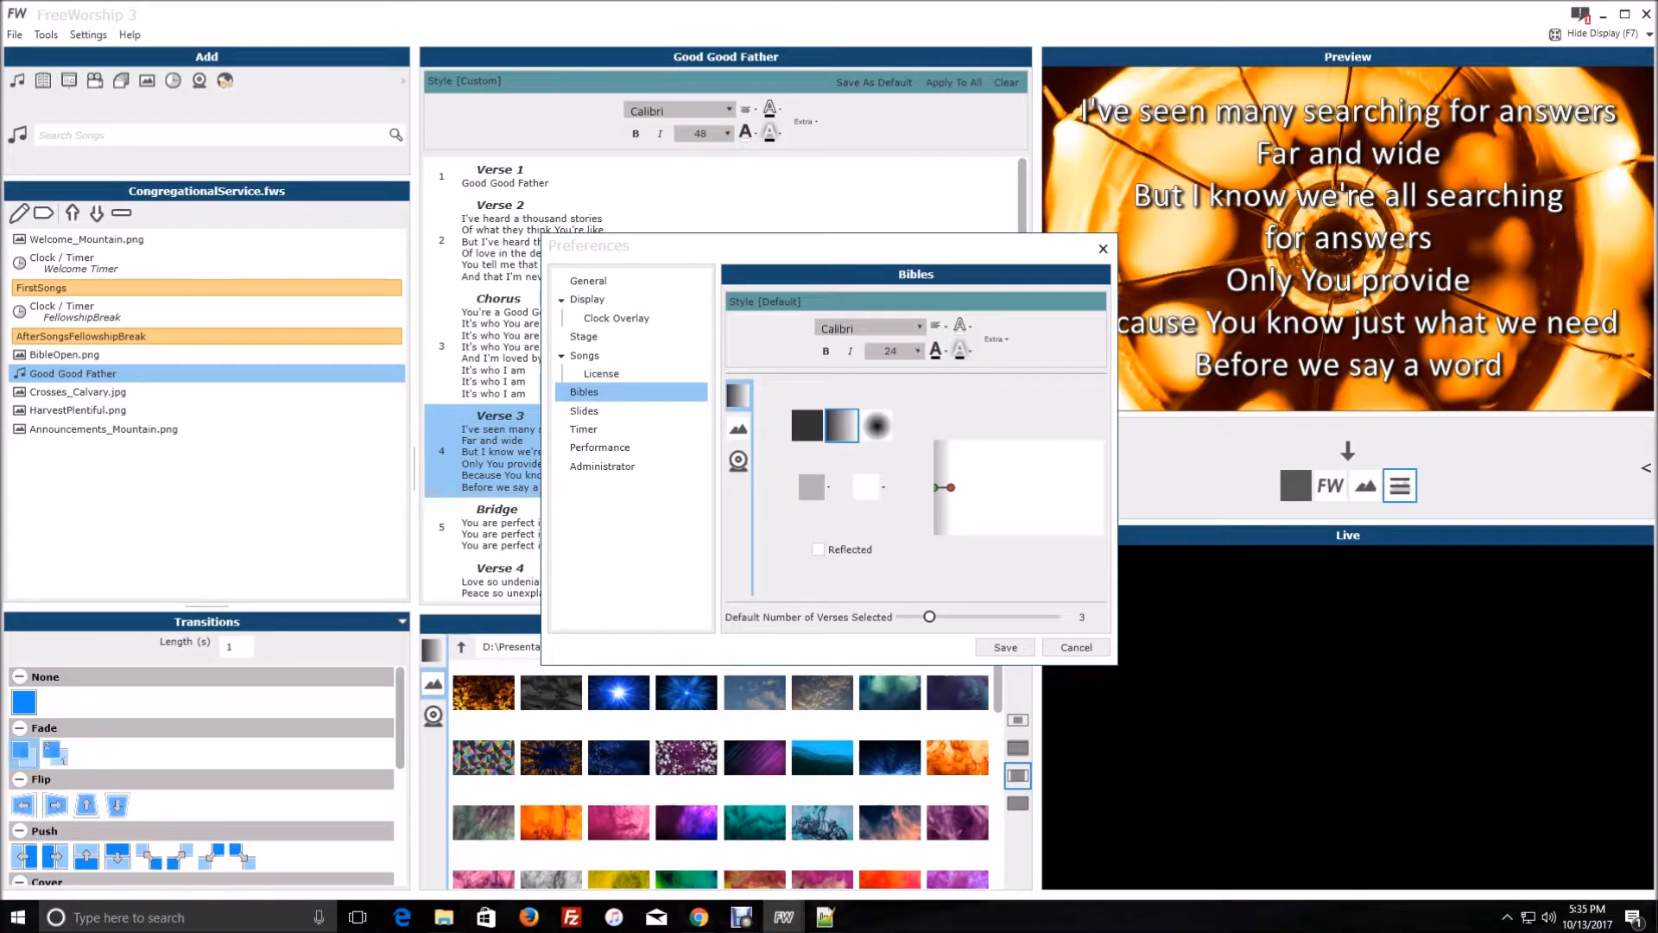
click(585, 411)
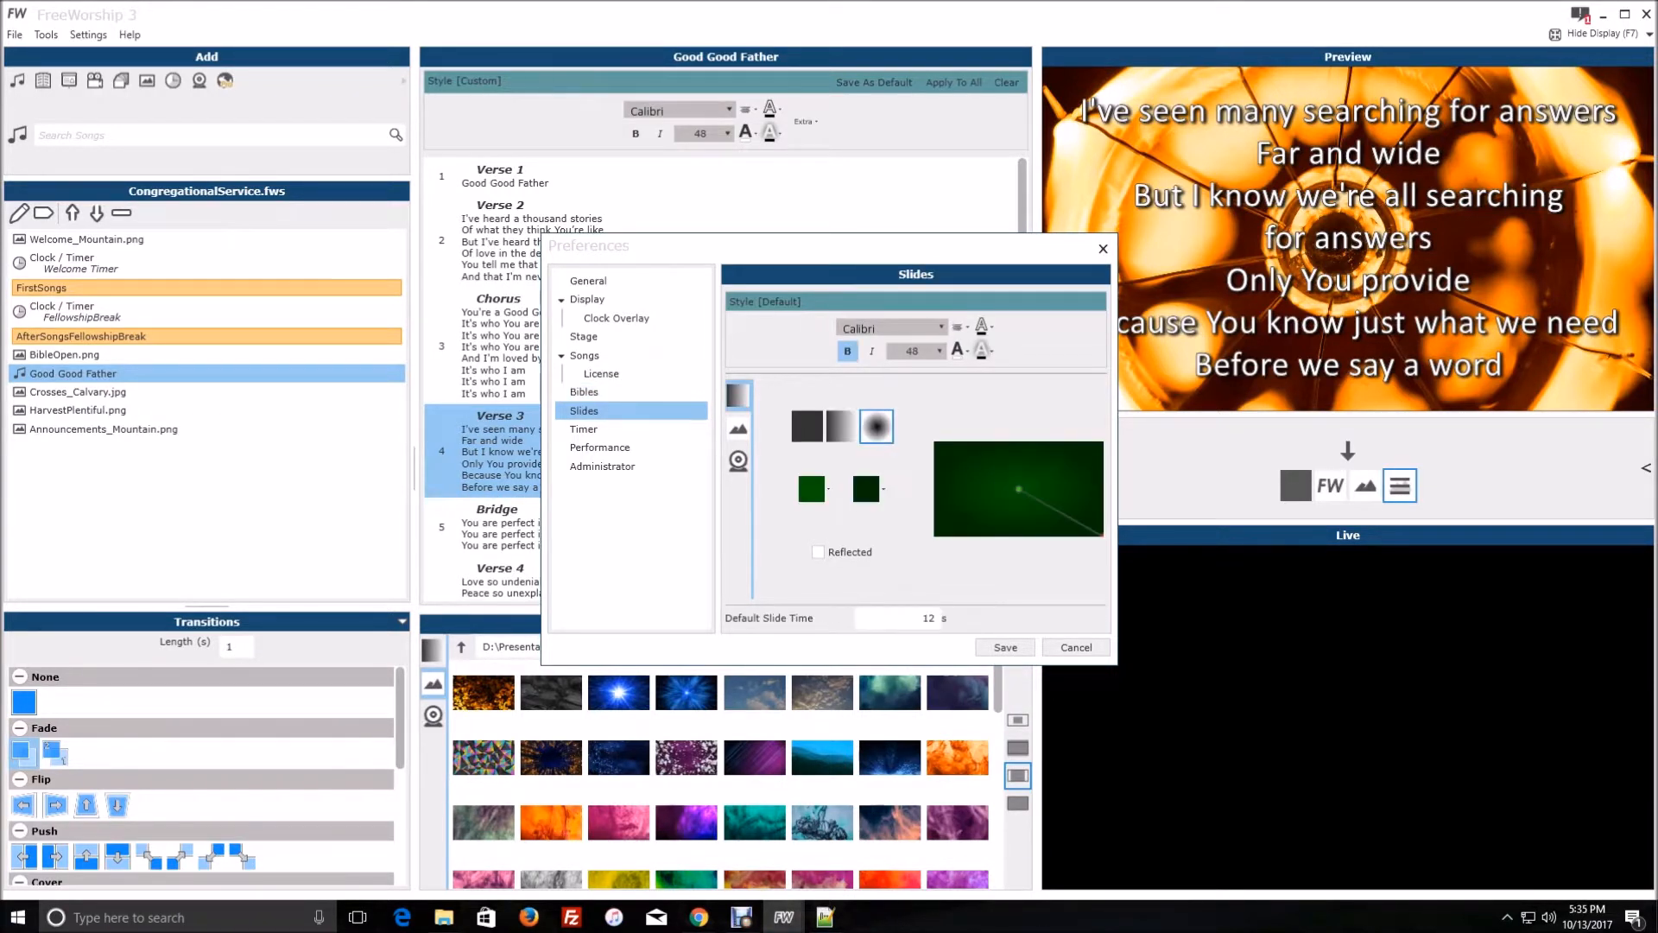
click(584, 429)
click(599, 448)
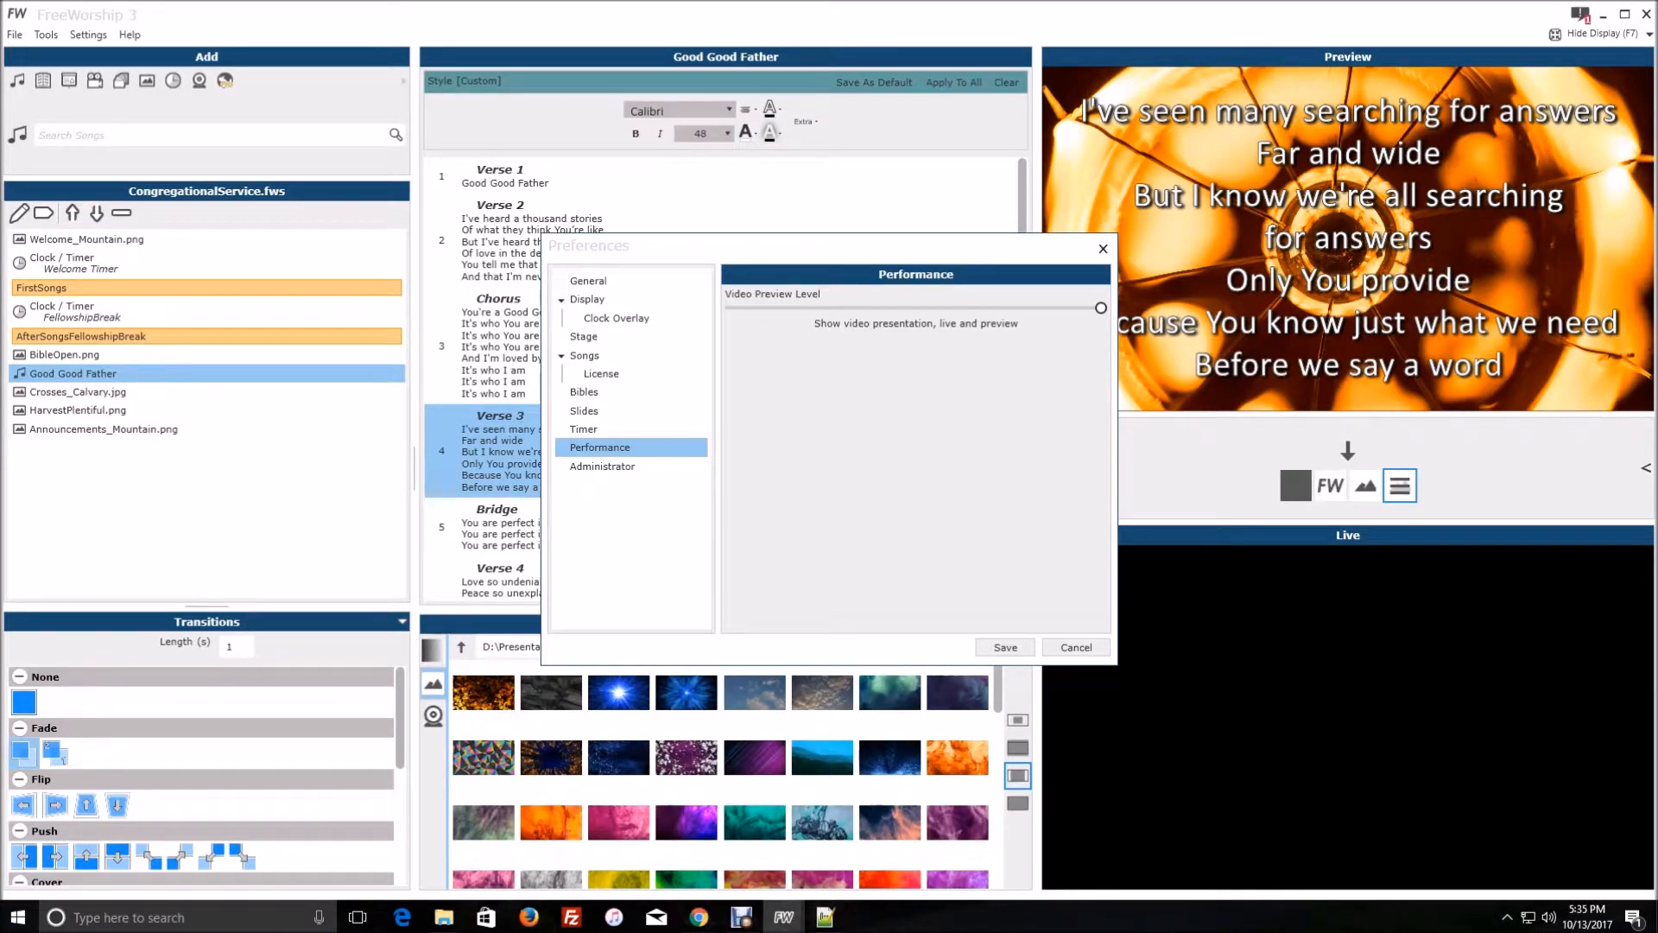
click(1076, 648)
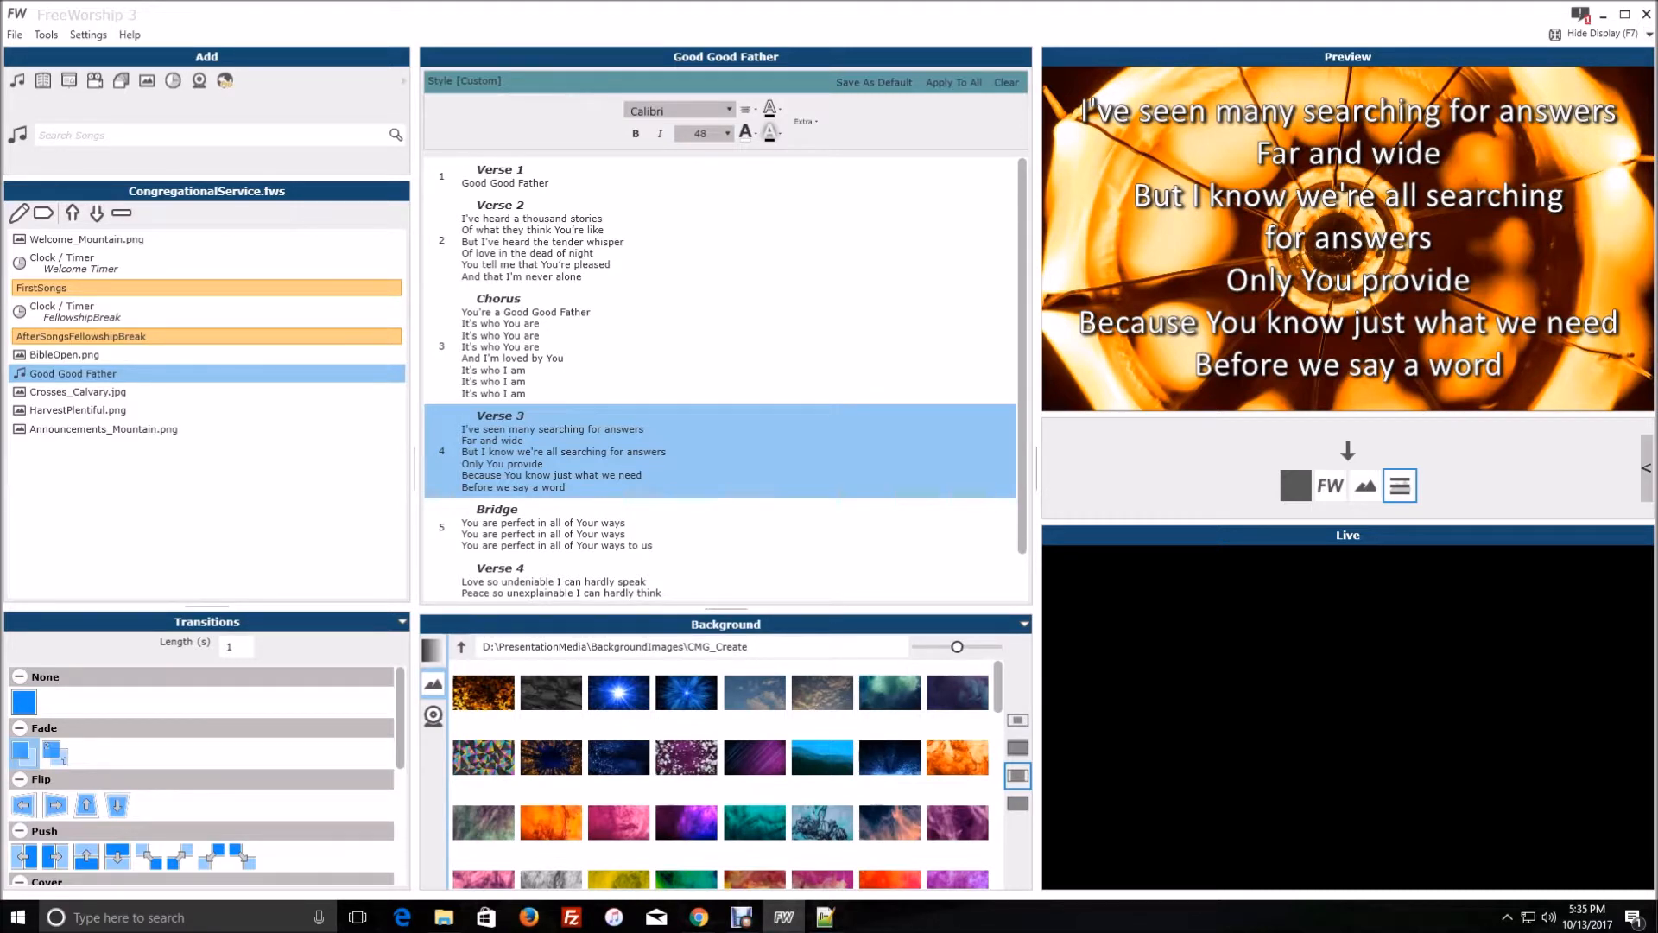
Step: Enter a short greeting addressed to a person in the Stage Basher, review it, and collapse the basher
click(1646, 467)
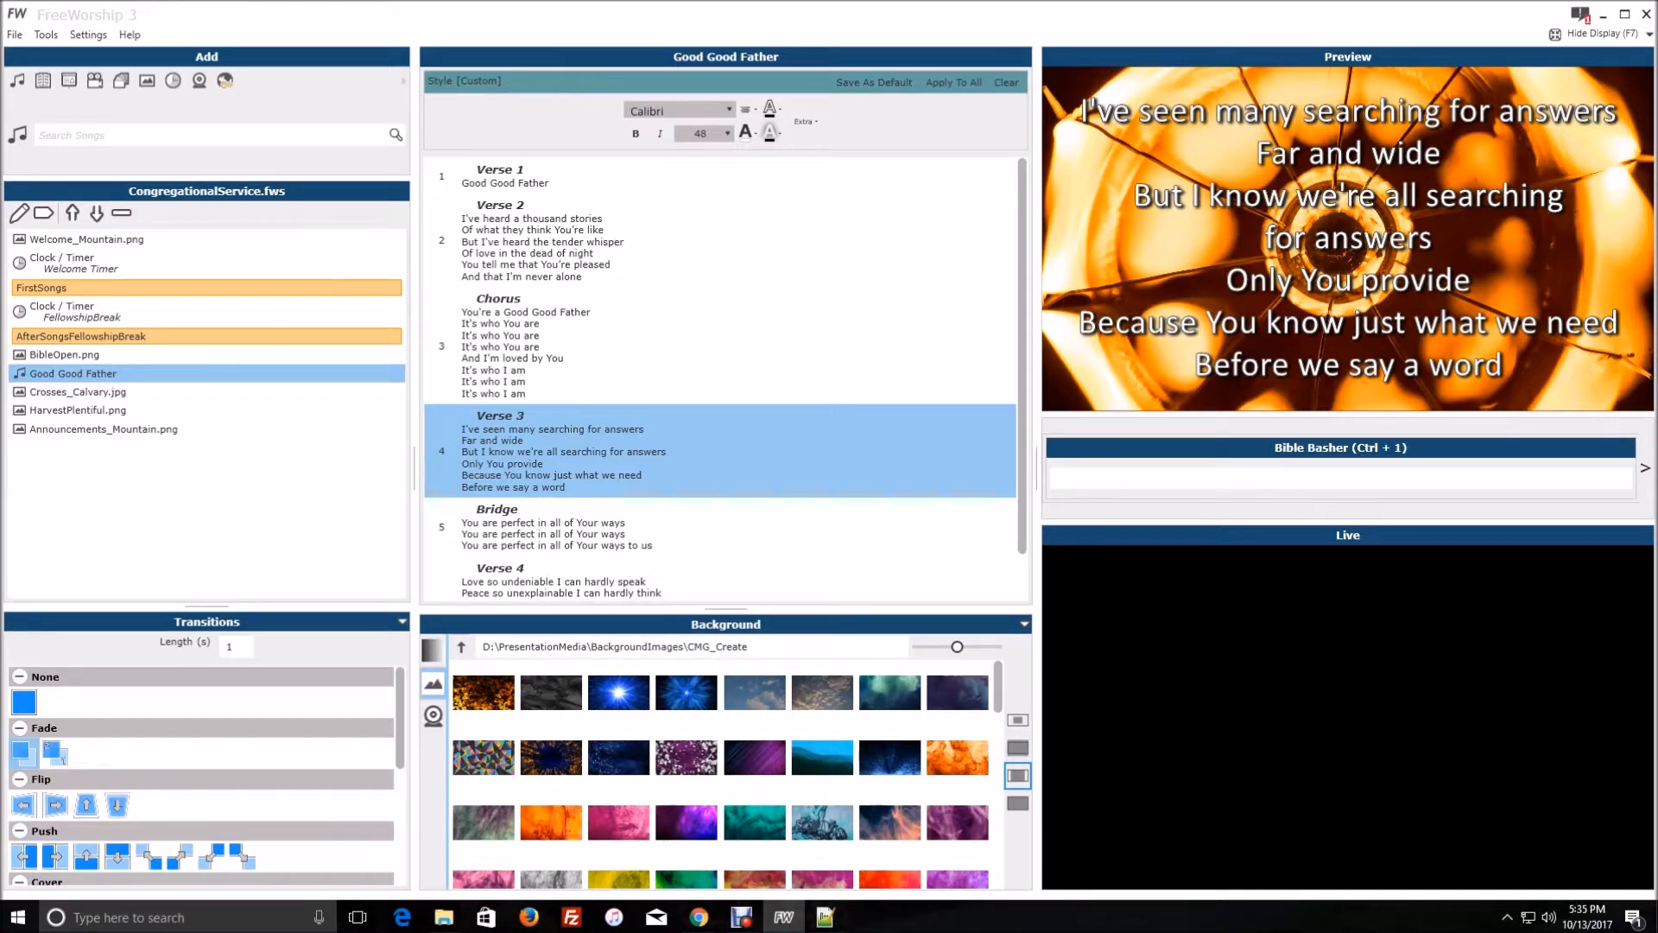
click(1646, 467)
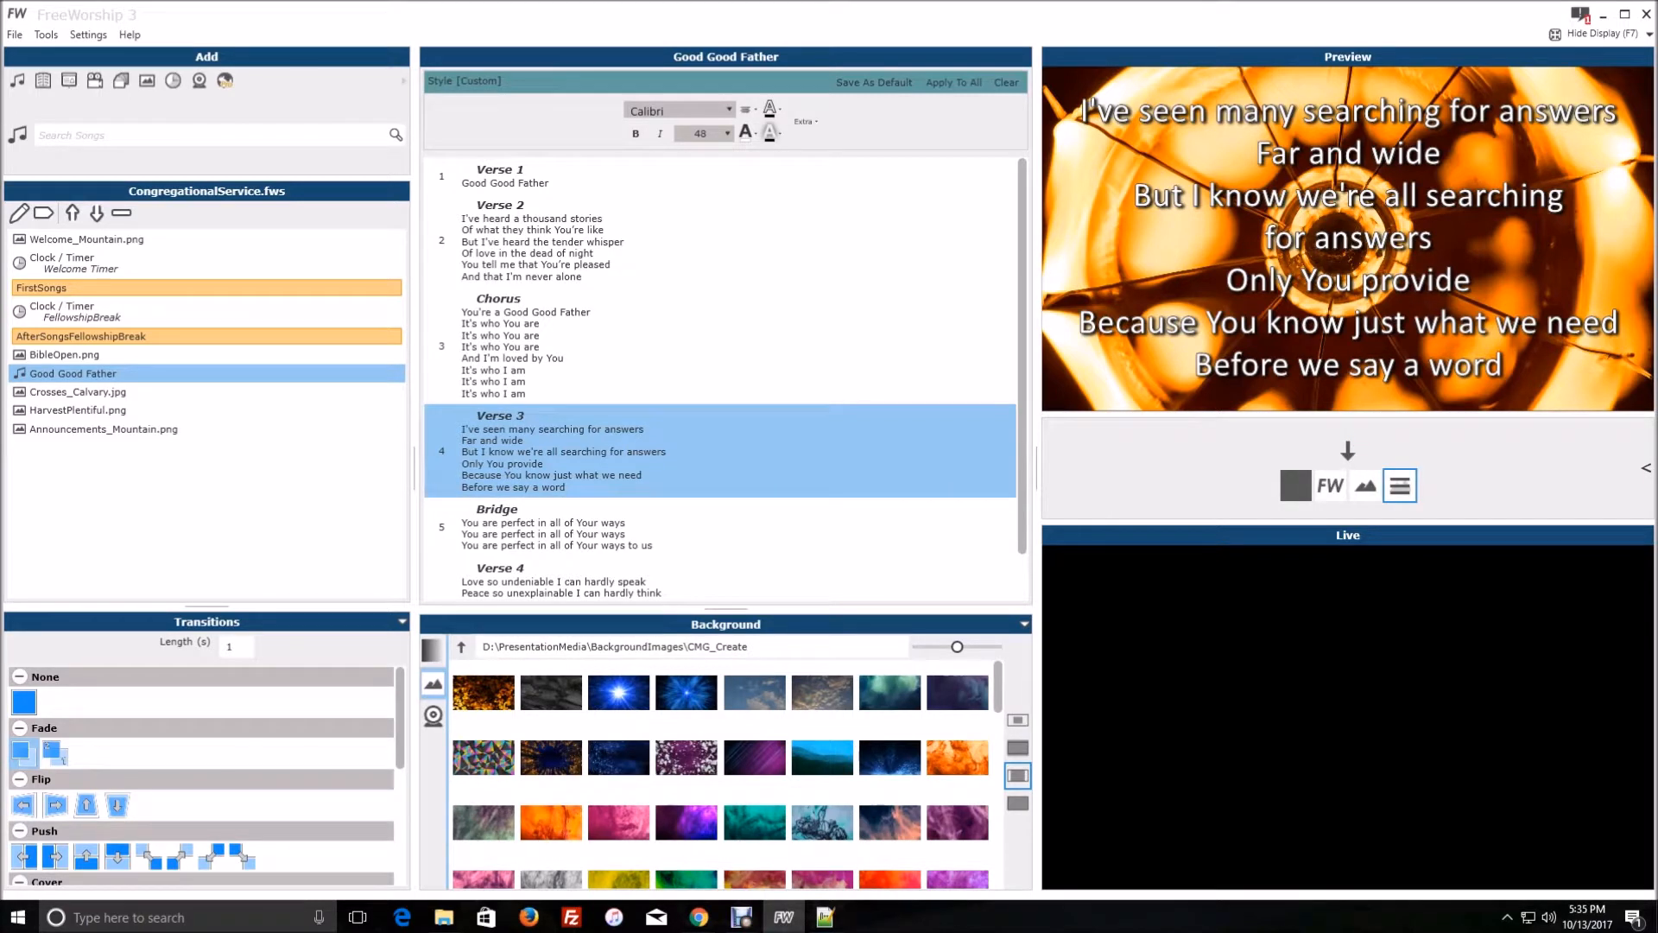
key(ctrl+4)
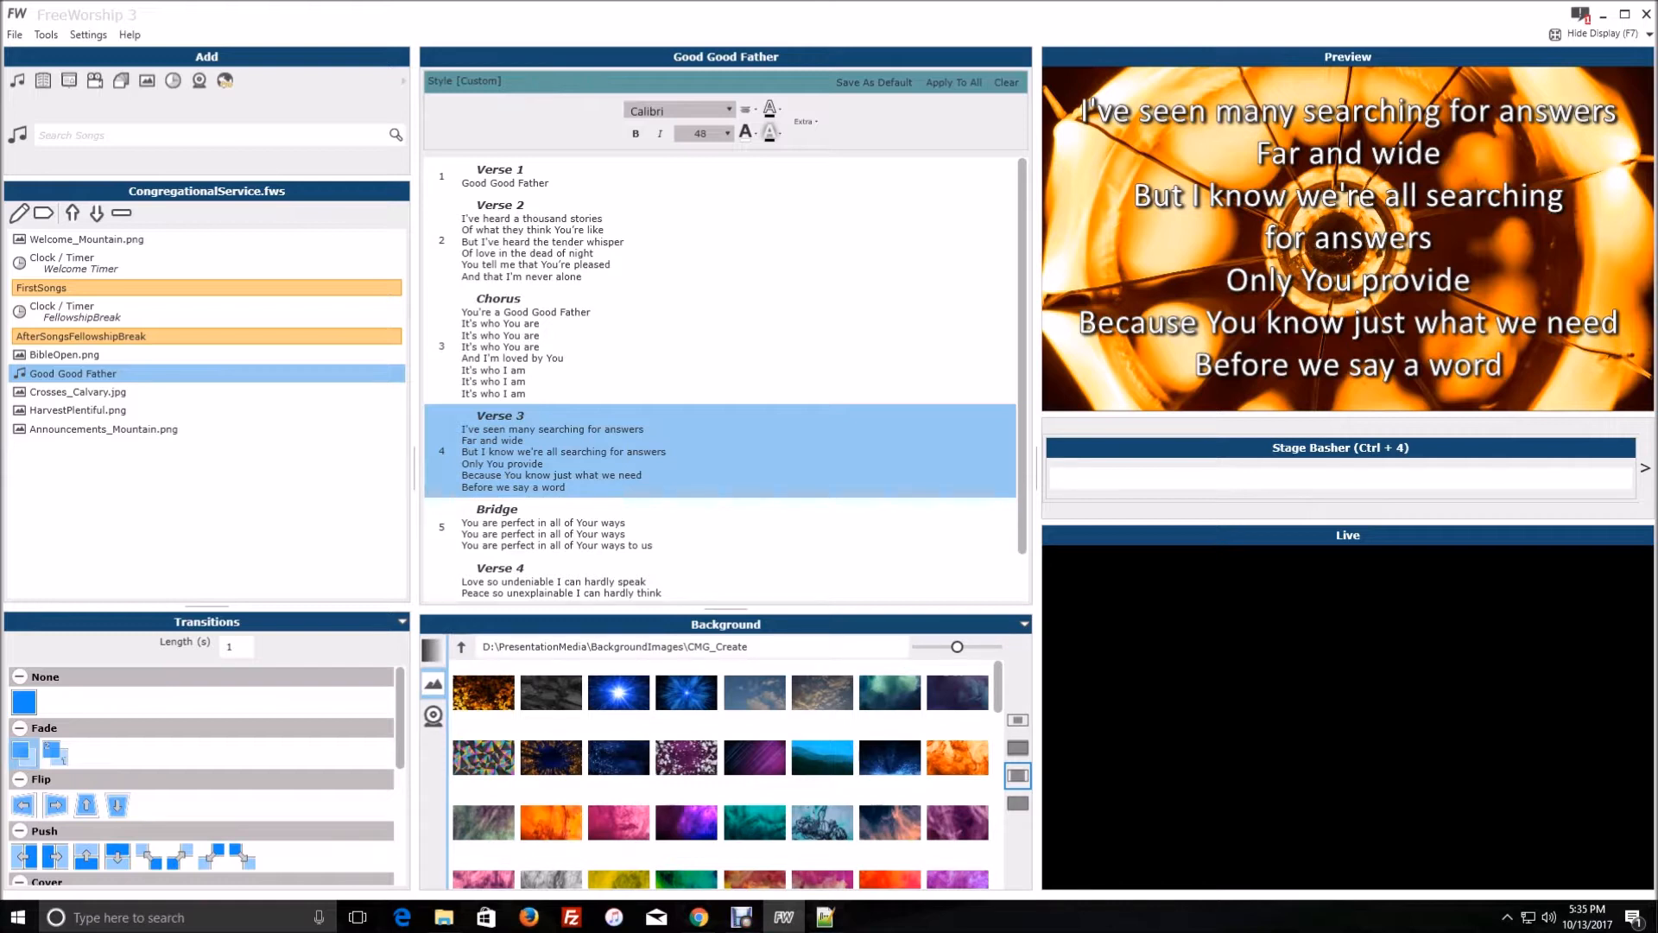
text(hey jason)
click(1645, 468)
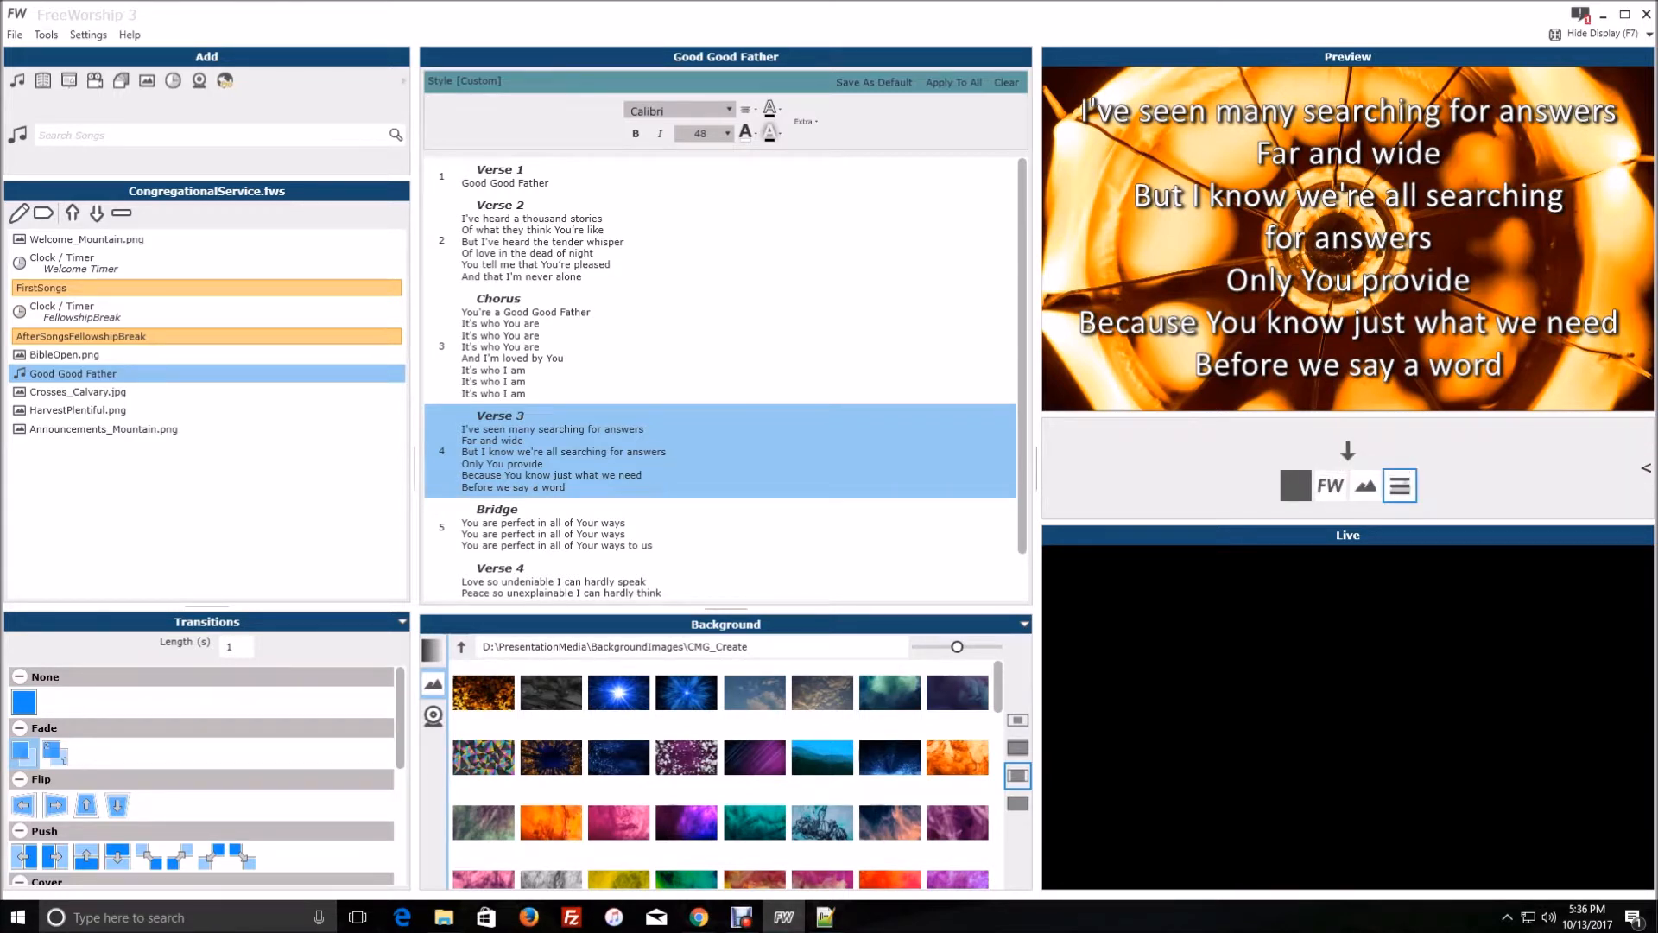
click(1646, 467)
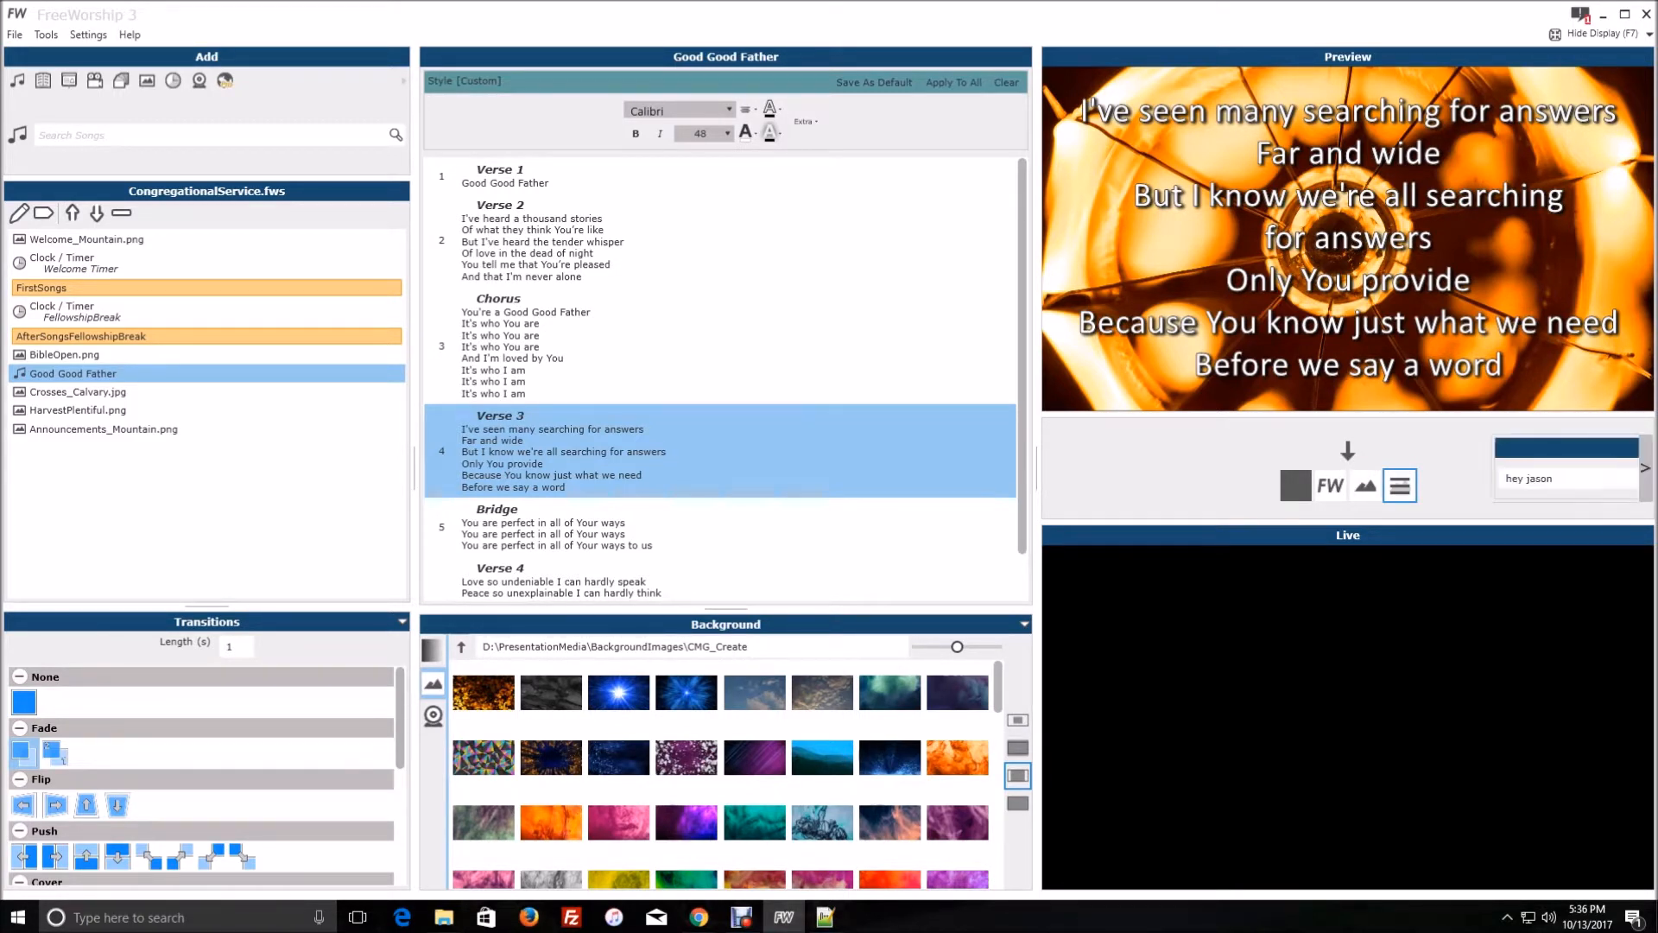
drag(1106, 479, 1025, 478)
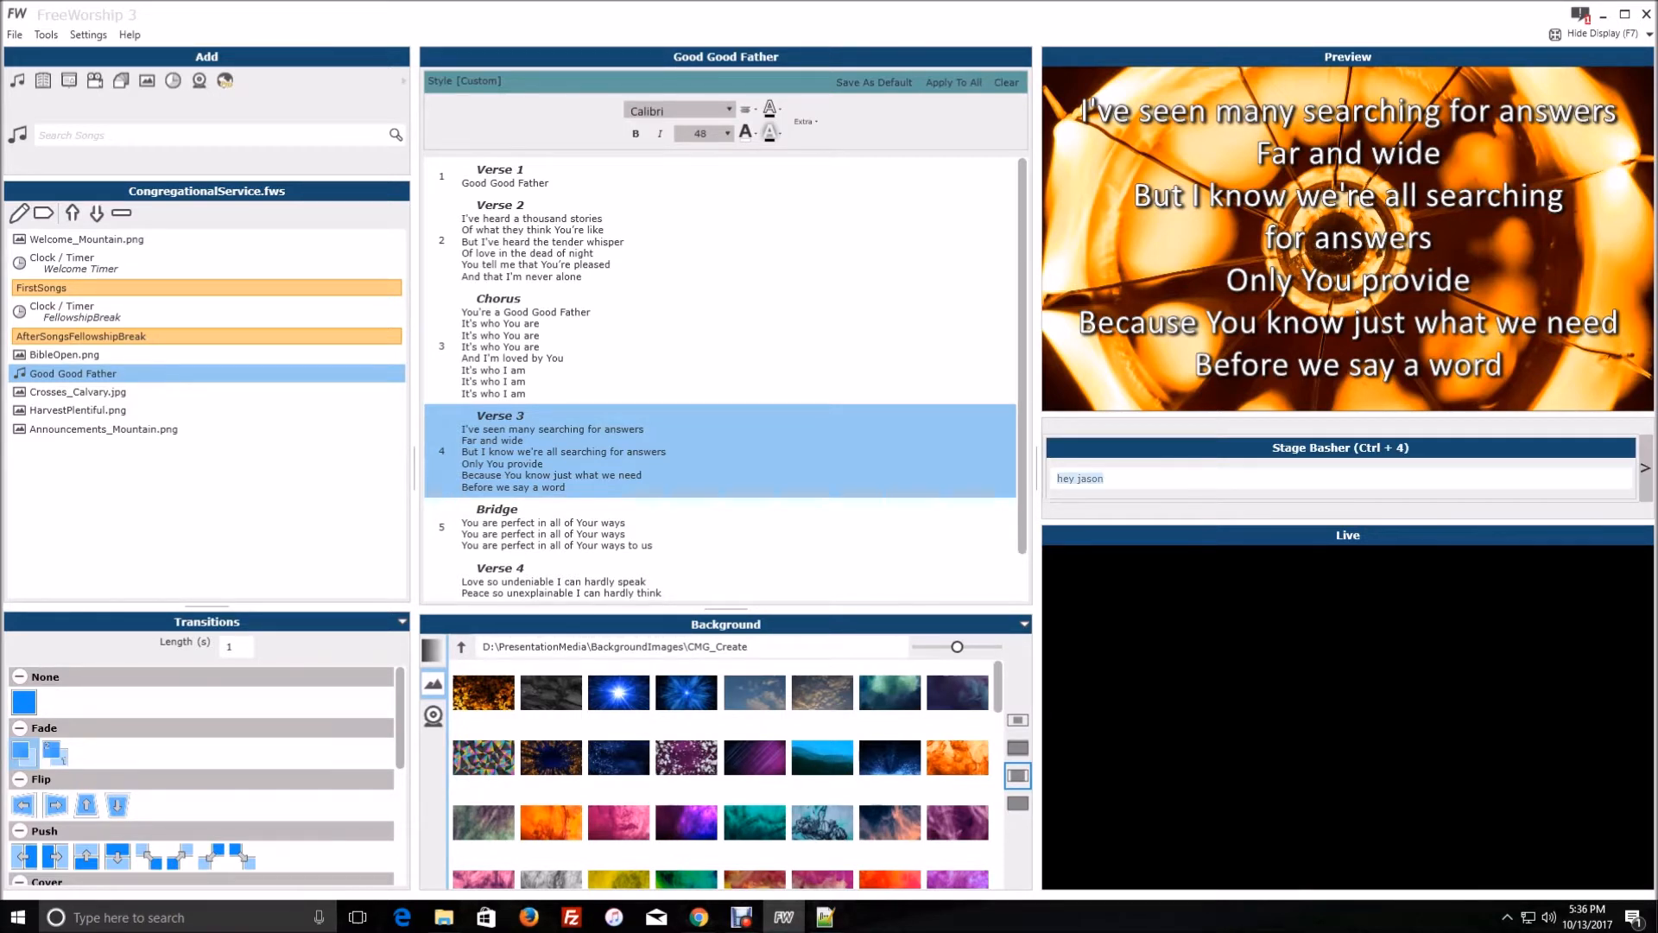
click(1645, 467)
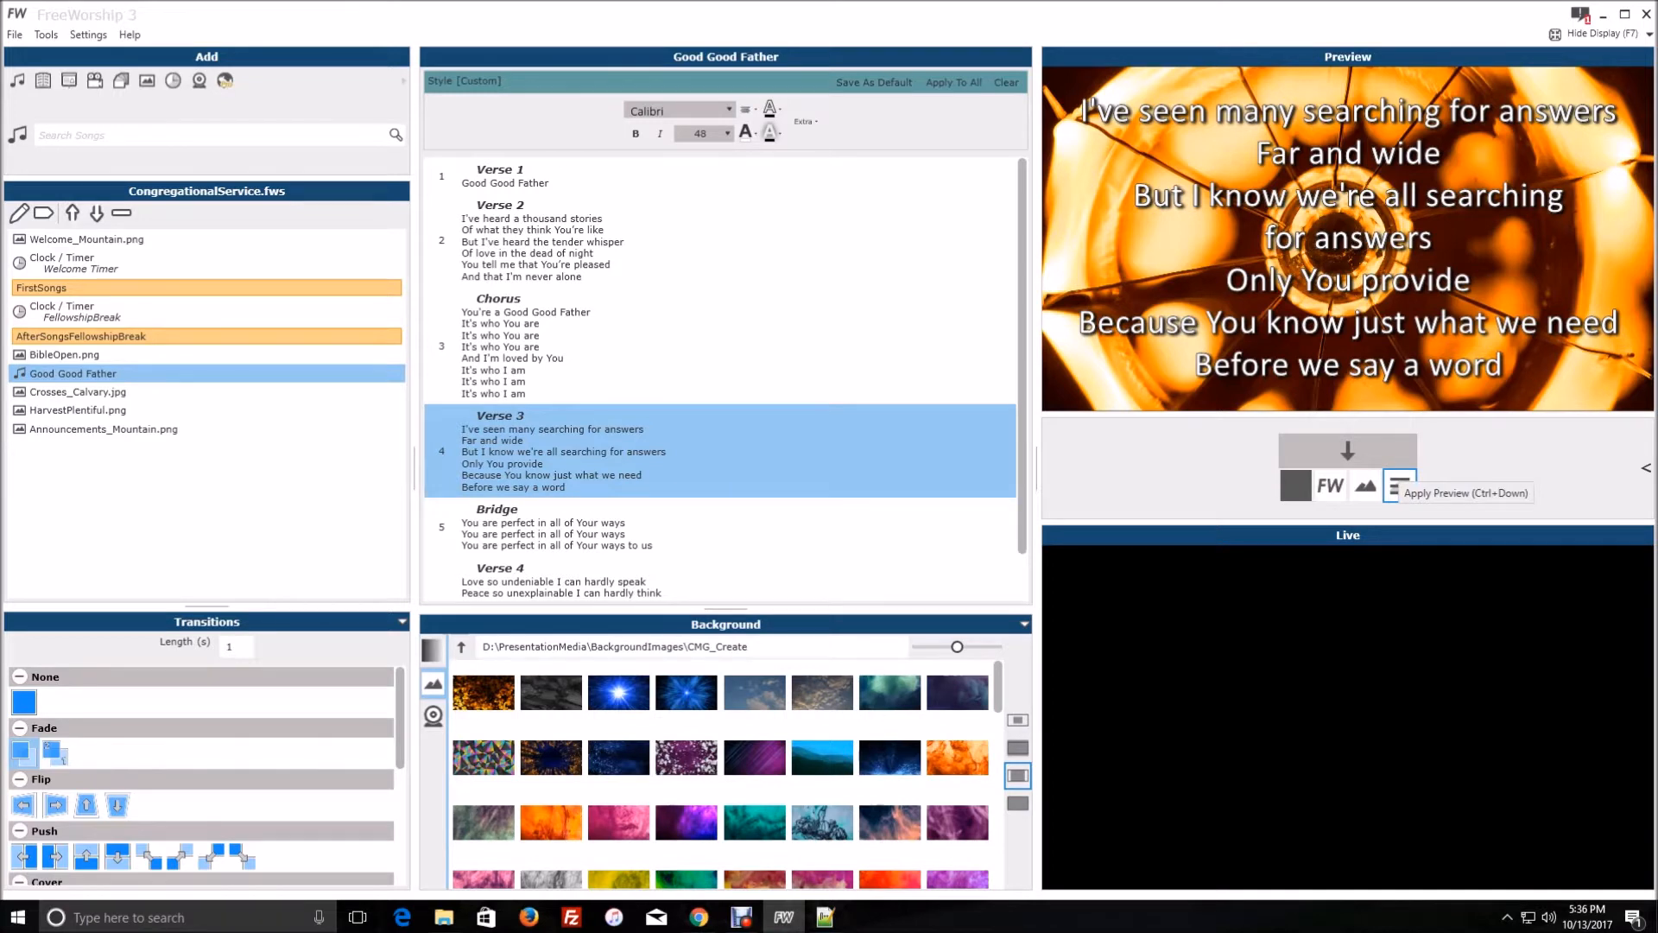
Step: Put the message "car parked illegally" on the live output with the Slide Basher
key(ctrl+1)
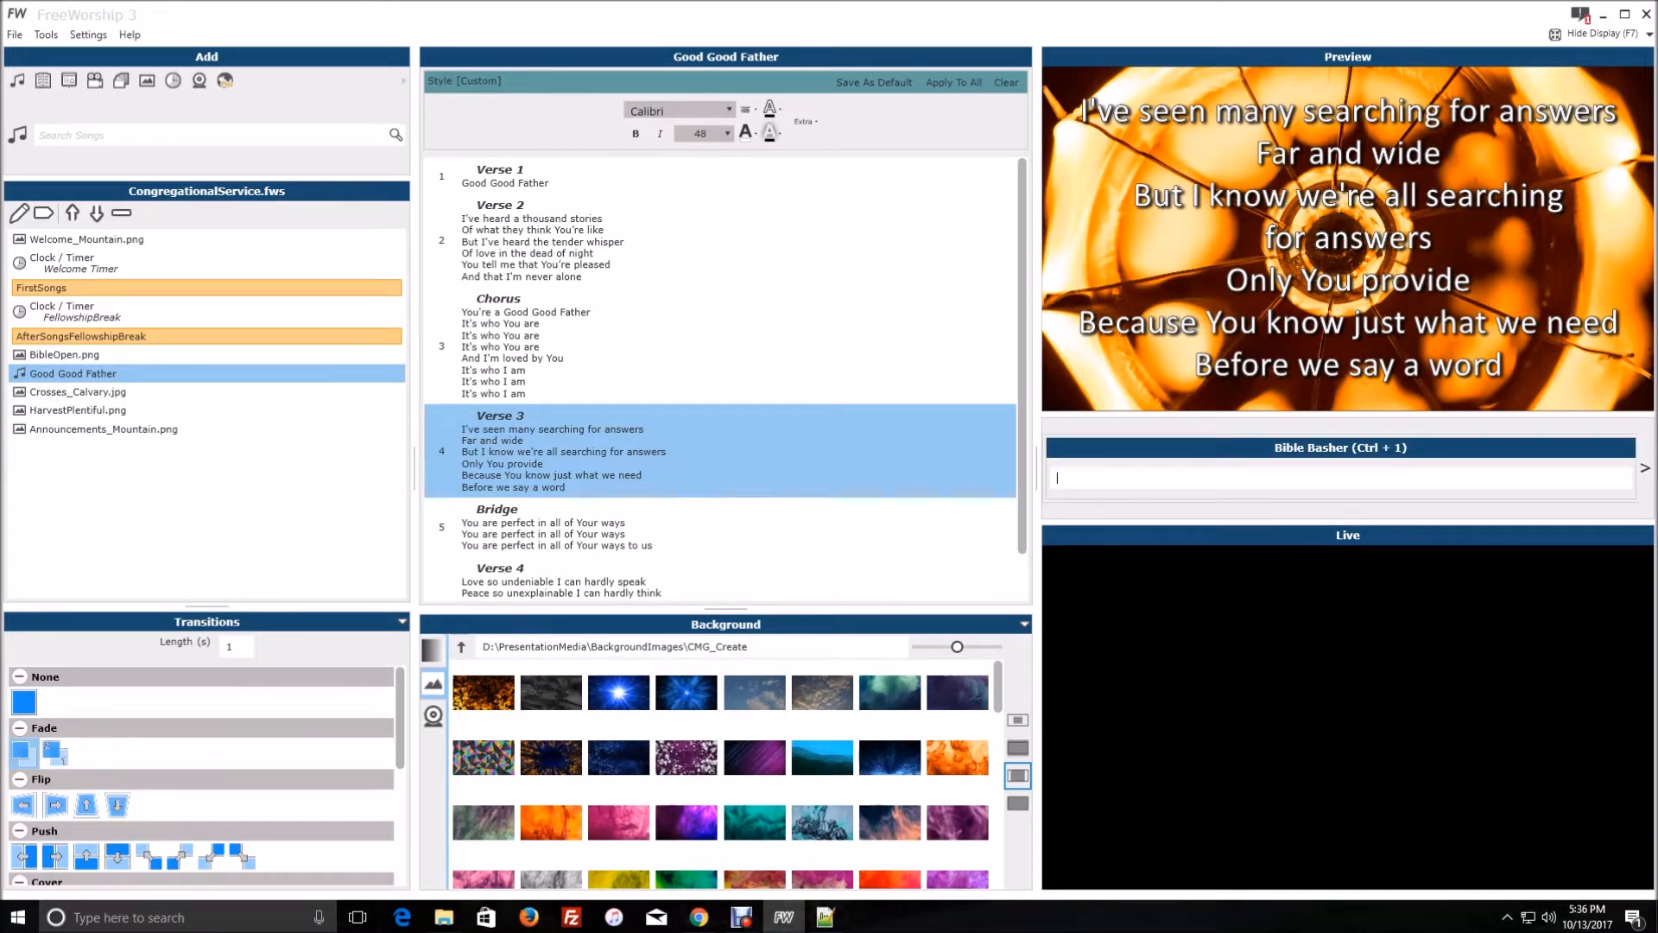
key(ctrl+2)
text(car parked illegally)
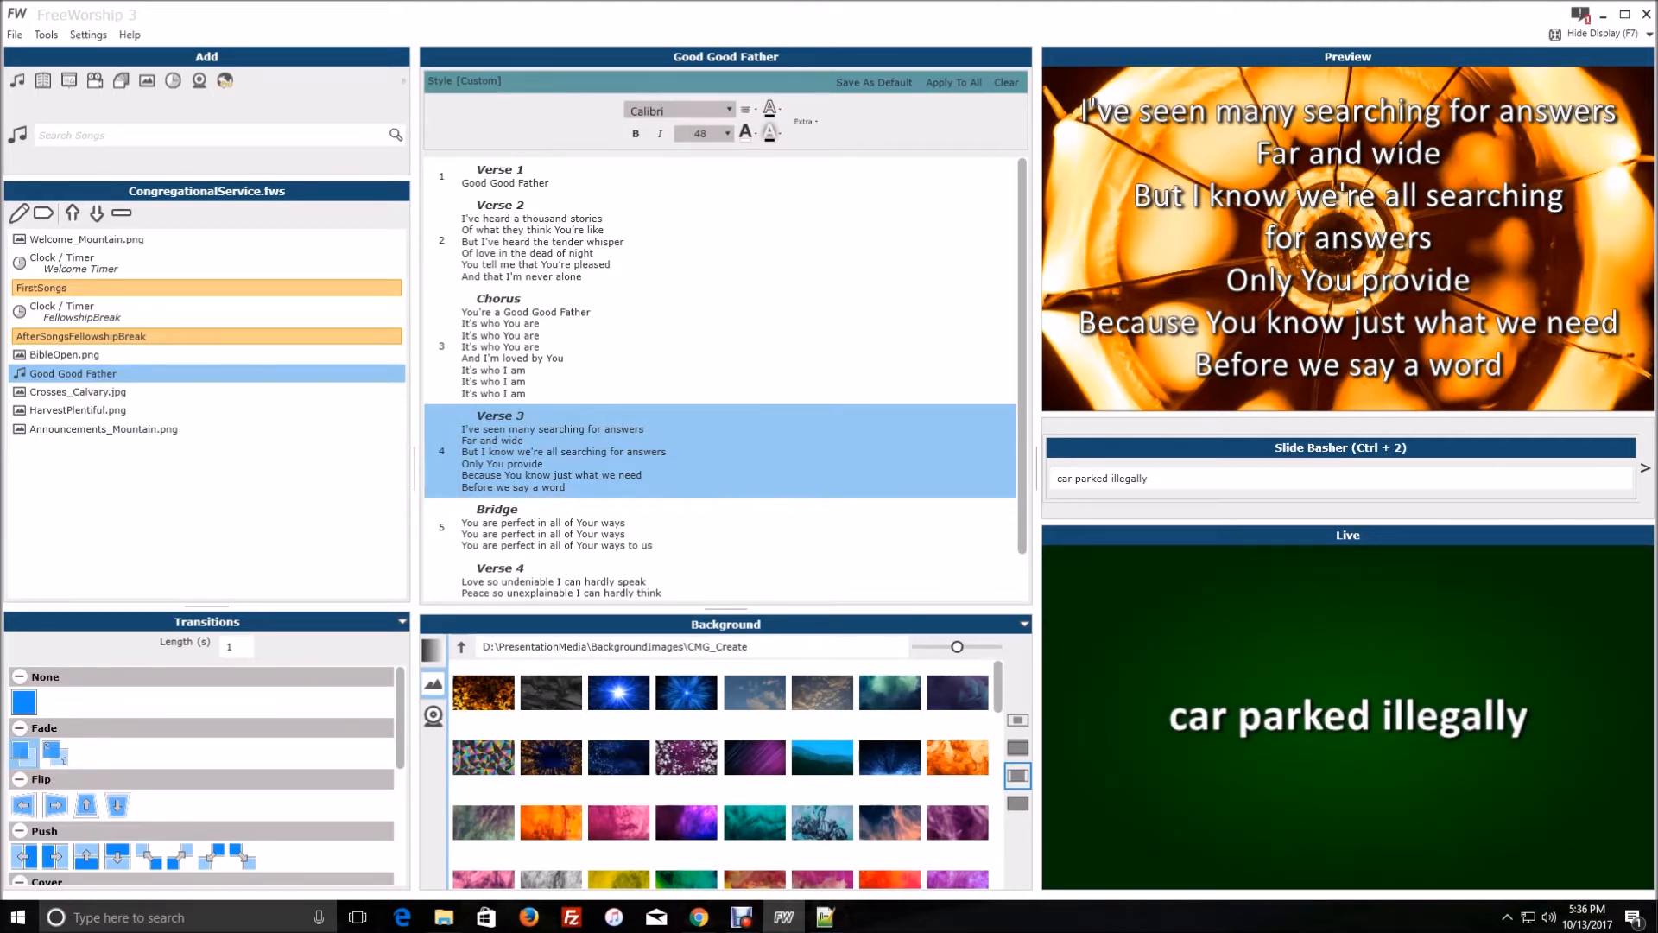
Step: Send the alert "red buick parked illegally" to the live output with the Alert Basher
key(ctrl+shift+Left)
key(ctrl+shift+Left)
key(ctrl+shift+Left)
key(ctrl+3)
text(red)
text( buick )
text(par)
text(led)
key(BackSpace)
key(BackSpace)
text(ked ell)
key(BackSpace)
key(BackSpace)
key(BackSpace)
text(illegally)
key(Return)
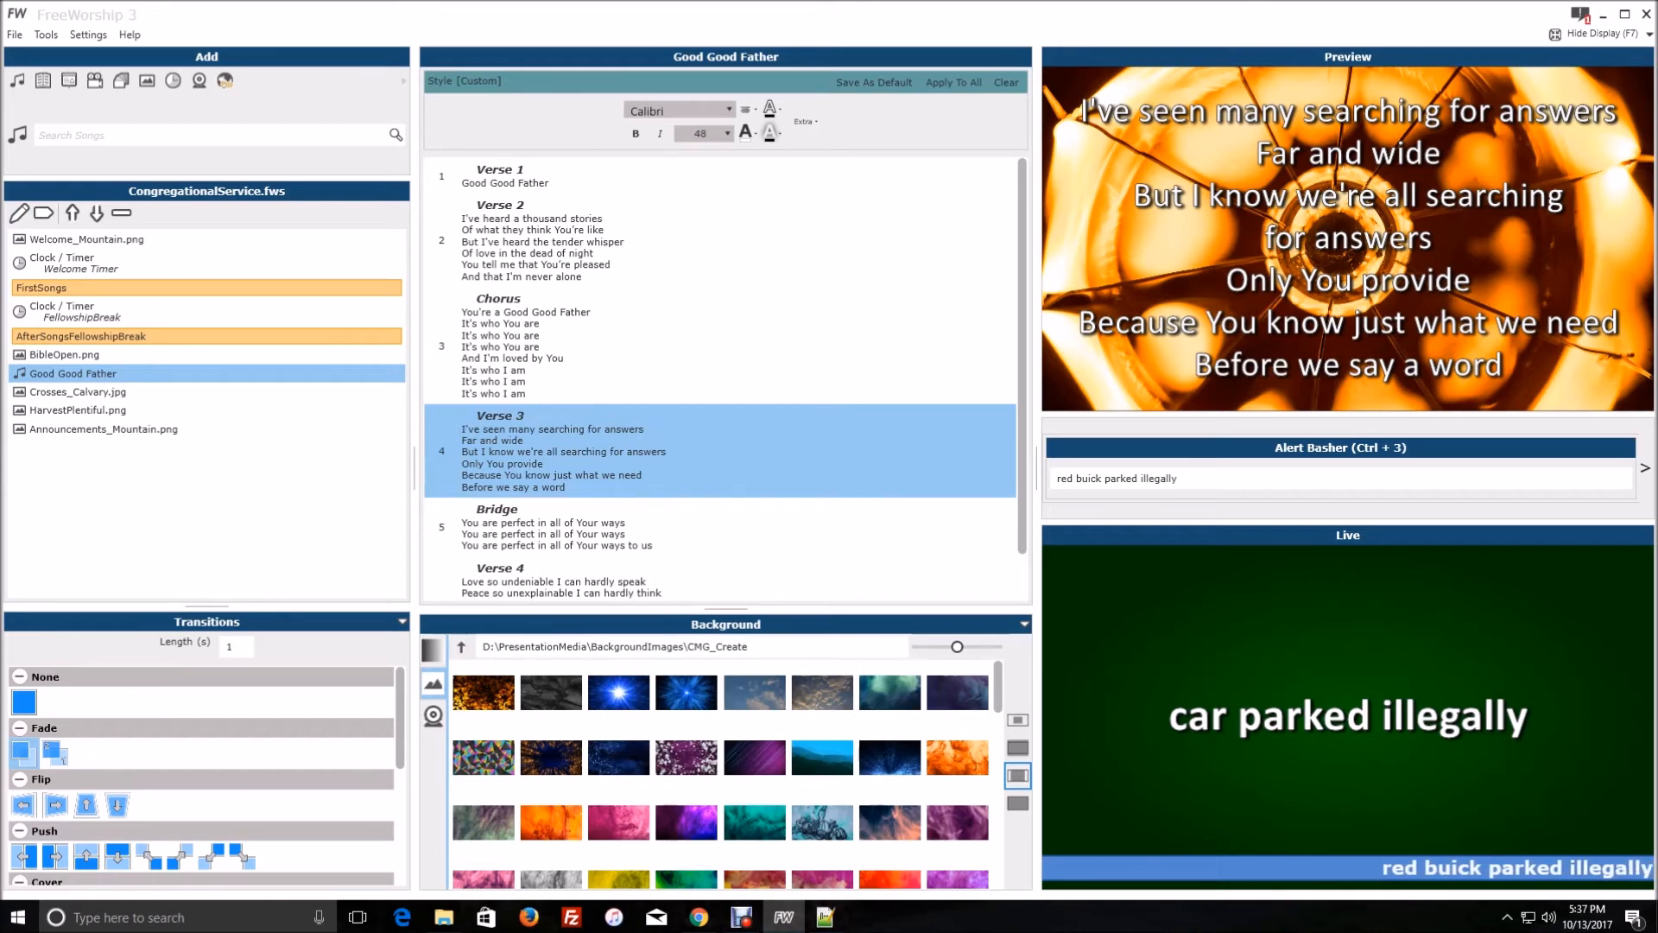
Step: Collapse the basher and apply the previewed Verse 3 slide of Good Good Father to the live output
click(1646, 468)
click(1347, 451)
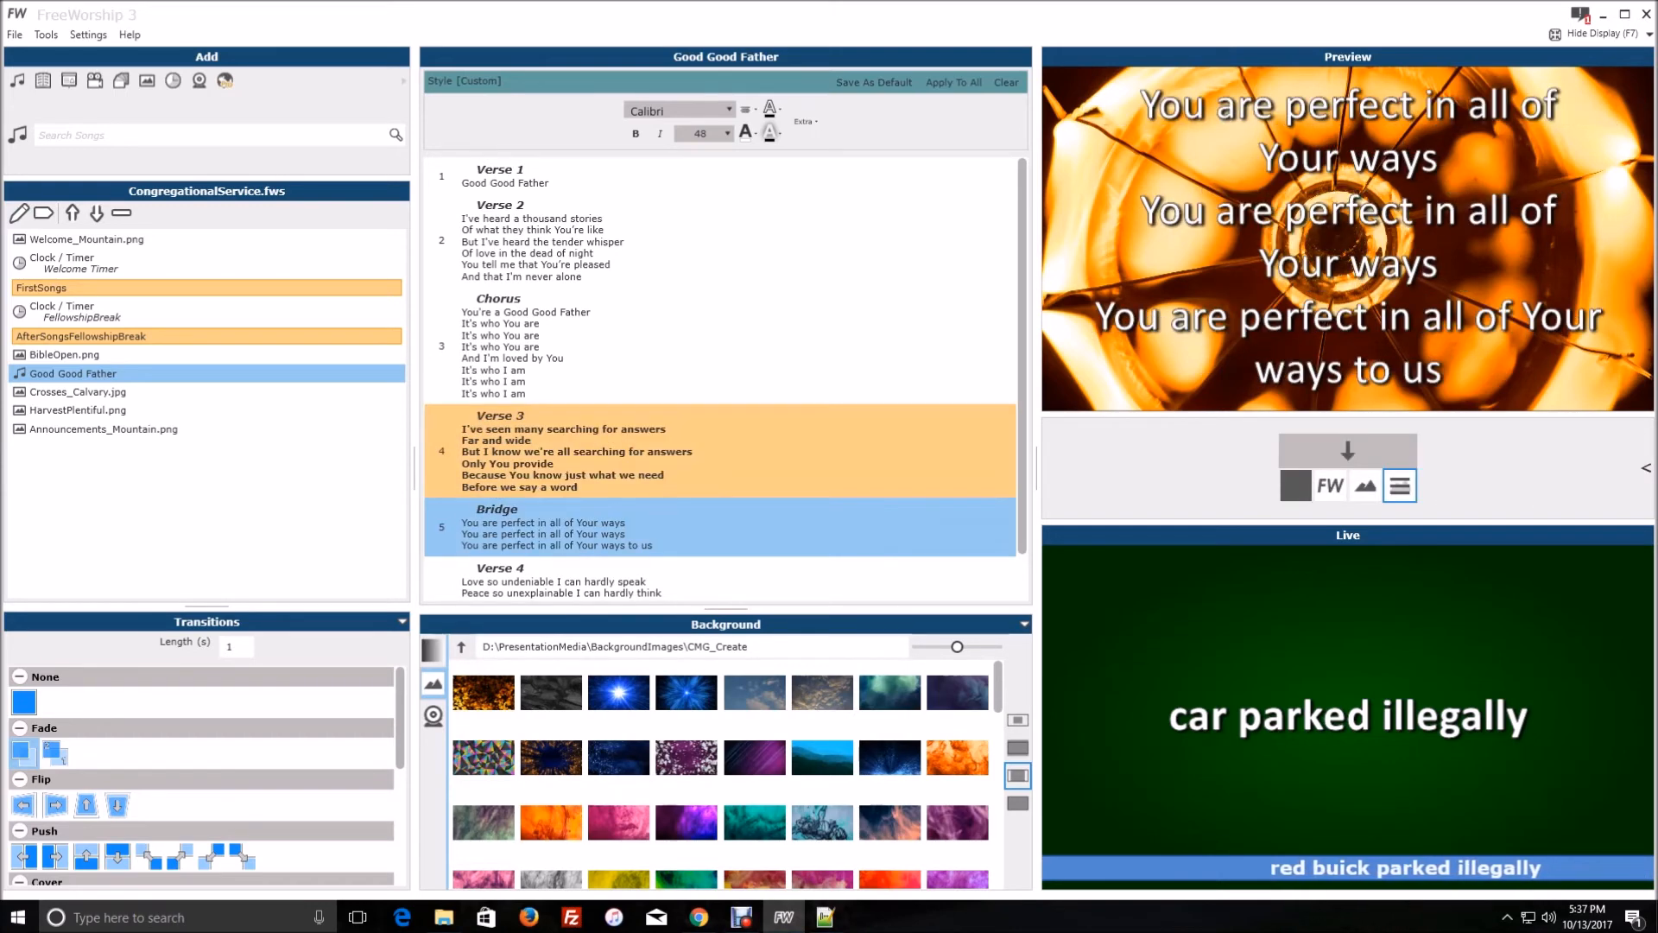